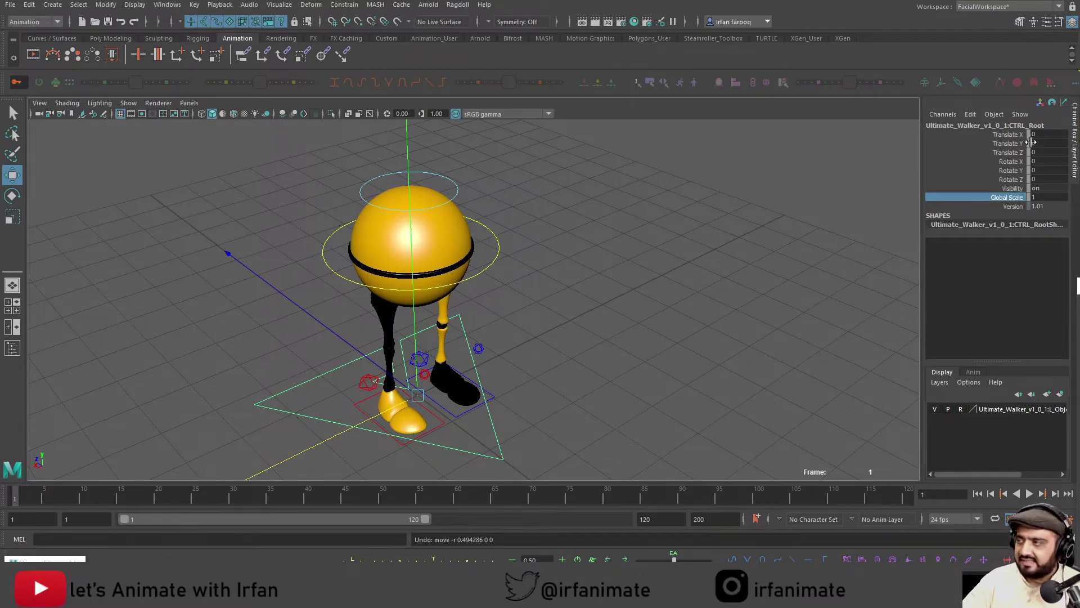
Try to set a keyframe on the walker's root control at frame 1, and return to frame 1
{"action": "left_click", "coordinate": [1033, 134]}
{"action": "left_click", "coordinate": [478, 353]}
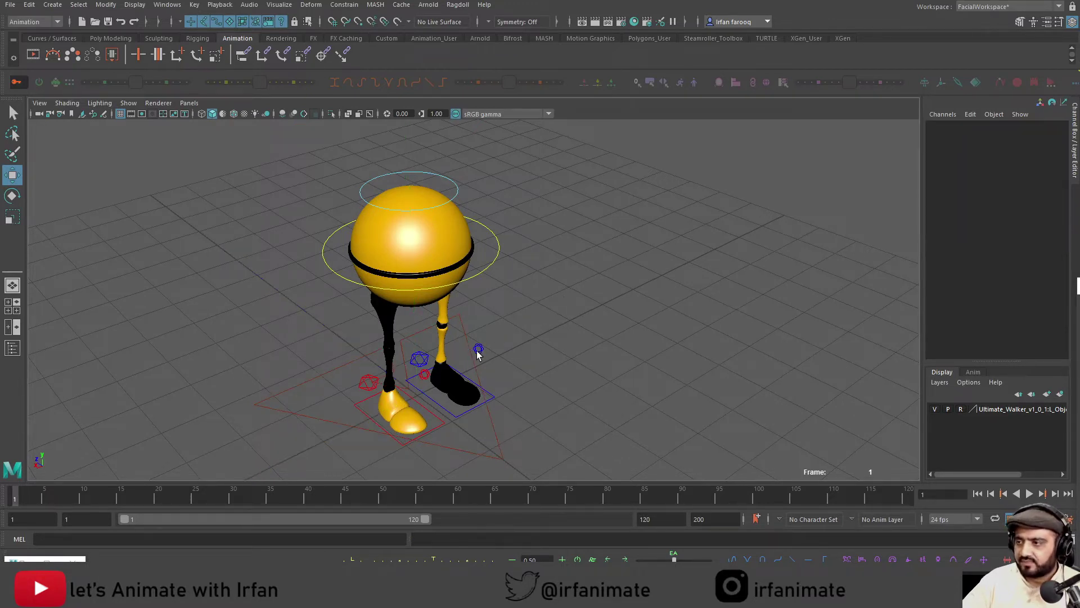
{"action": "left_click", "coordinate": [473, 368]}
{"action": "key", "text": "s"}
{"action": "left_click", "coordinate": [106, 493]}
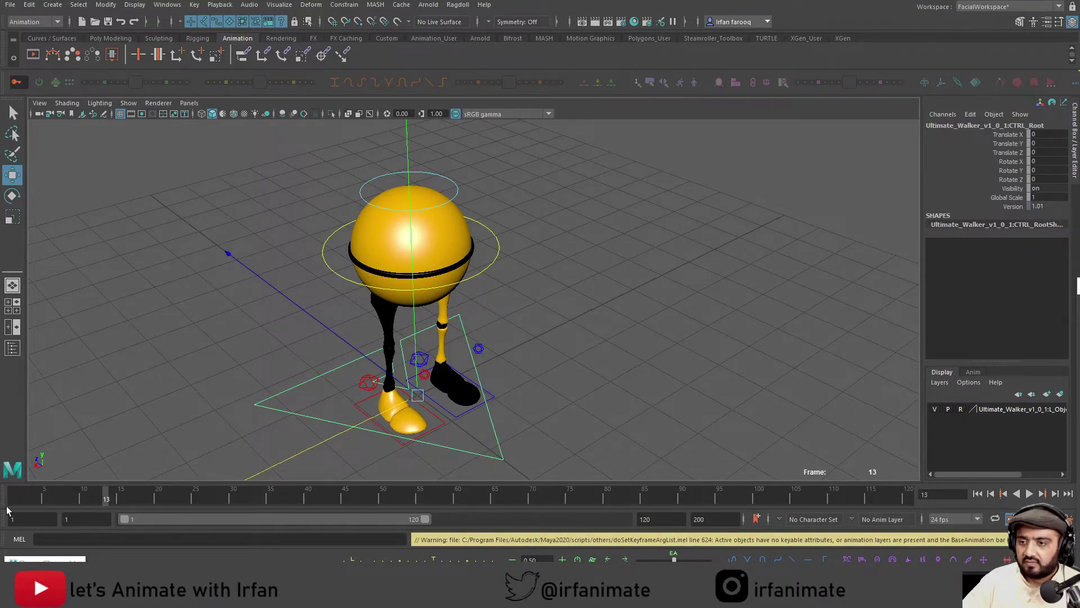
{"action": "left_click", "coordinate": [14, 500]}
Test moving the whole walker with the root control, and undo the move
{"action": "left_click", "coordinate": [665, 338]}
{"action": "left_click", "coordinate": [486, 413]}
{"action": "scroll", "coordinate": [527, 425], "scroll_direction": "down", "scroll_amount": 3}
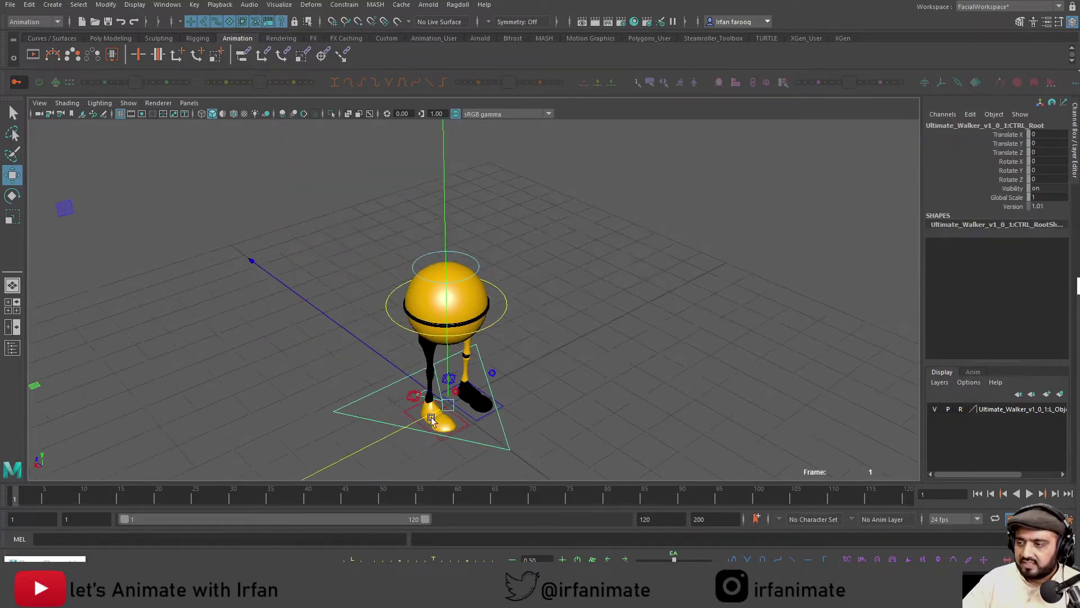
{"action": "left_click_drag", "start_coordinate": [431, 420], "coordinate": [248, 382], "text": "alt"}
{"action": "left_click_drag", "start_coordinate": [289, 341], "coordinate": [344, 323], "text": "alt"}
{"action": "key", "text": "ctrl+z"}
{"action": "left_click_drag", "start_coordinate": [432, 393], "coordinate": [480, 379], "text": "alt"}
{"action": "middle_click_drag", "start_coordinate": [480, 378], "coordinate": [457, 374], "text": "alt"}
{"action": "right_click_drag", "start_coordinate": [457, 374], "coordinate": [505, 389], "text": "alt"}
Test moving the main body control and the top control of the sphere, and undo the changes
{"action": "left_click", "coordinate": [534, 304]}
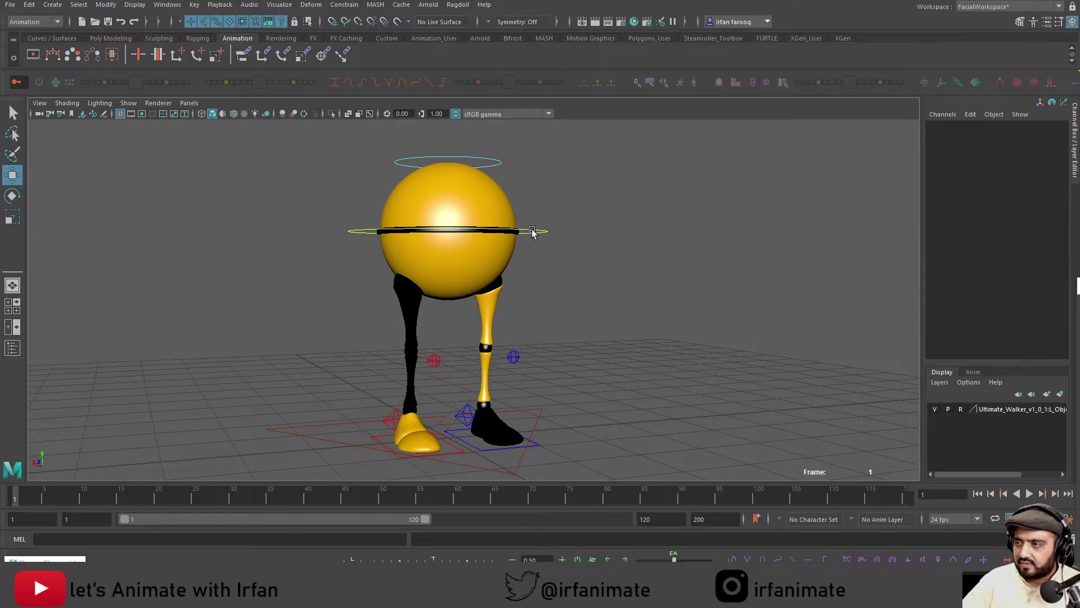
{"action": "left_click", "coordinate": [532, 232]}
{"action": "mouse_move", "coordinate": [458, 234]}
{"action": "left_mouse_down"}
{"action": "mouse_move", "coordinate": [494, 217]}
{"action": "mouse_move", "coordinate": [444, 292]}
{"action": "mouse_move", "coordinate": [424, 241]}
{"action": "mouse_move", "coordinate": [448, 239]}
{"action": "left_mouse_up"}
{"action": "left_click", "coordinate": [464, 168]}
{"action": "mouse_move", "coordinate": [448, 169]}
{"action": "left_mouse_down"}
{"action": "mouse_move", "coordinate": [445, 153]}
{"action": "mouse_move", "coordinate": [439, 189]}
{"action": "mouse_move", "coordinate": [434, 169]}
{"action": "left_mouse_up"}
{"action": "key", "text": "ctrl+z"}
Test moving the right and left knee controls in front of the legs, and undo the moves
{"action": "middle_click_drag", "start_coordinate": [463, 371], "coordinate": [469, 301], "text": "alt"}
{"action": "right_click_drag", "start_coordinate": [468, 301], "coordinate": [516, 391], "text": "alt"}
{"action": "left_click_drag", "start_coordinate": [450, 365], "coordinate": [482, 372], "text": "alt"}
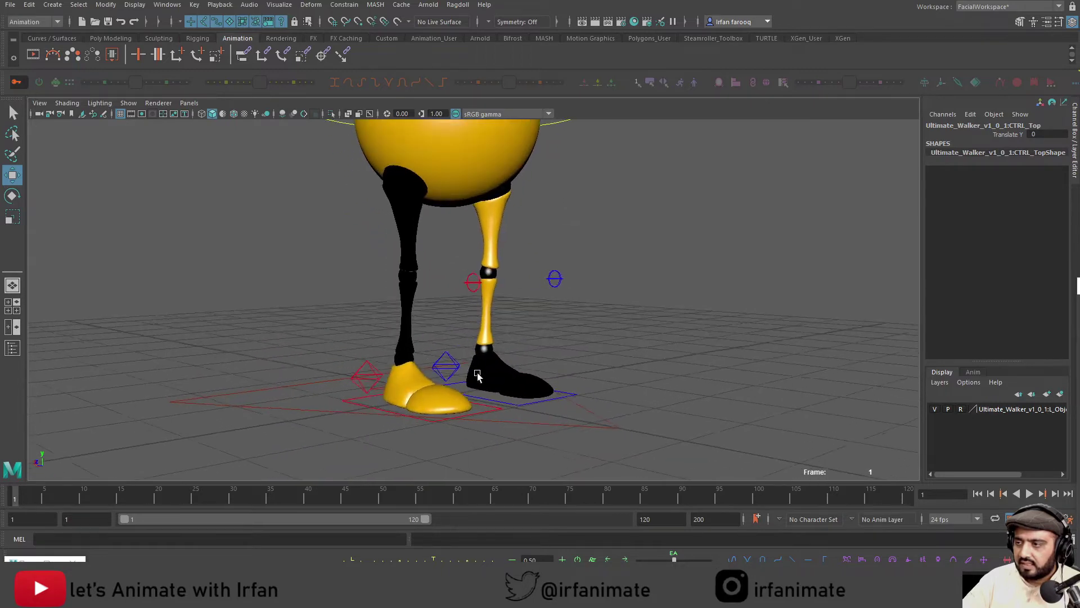
{"action": "left_click", "coordinate": [477, 288]}
{"action": "left_click_drag", "start_coordinate": [489, 293], "coordinate": [226, 274], "text": "alt"}
{"action": "left_click", "coordinate": [424, 288]}
{"action": "key", "text": "ctrl+z"}
{"action": "left_click", "coordinate": [535, 285]}
{"action": "left_click_drag", "start_coordinate": [535, 285], "coordinate": [524, 279]}
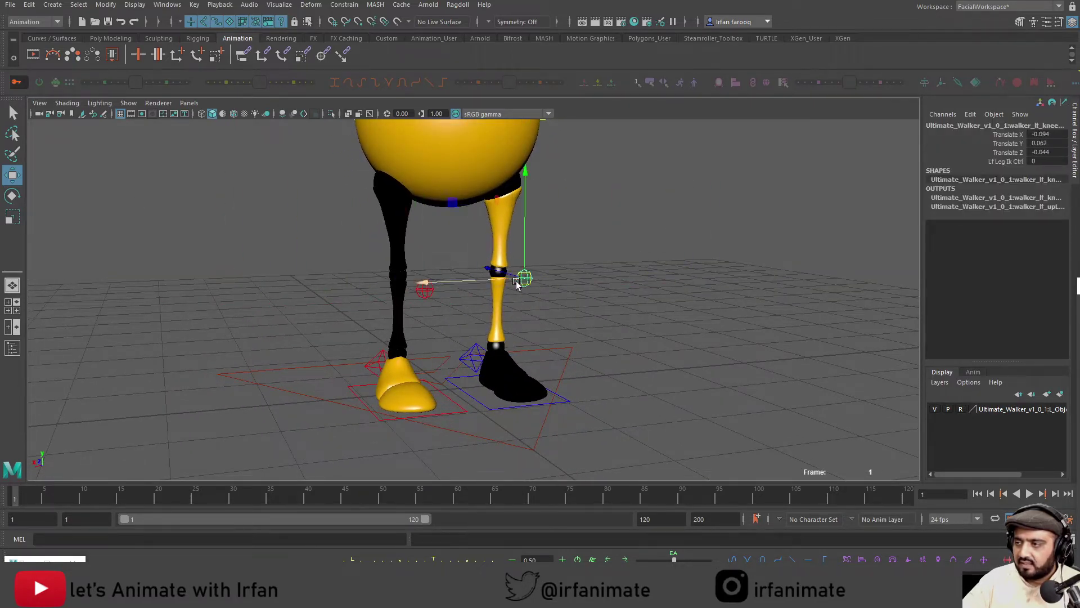
{"action": "key", "text": "ctrl+z"}
Select the right foot control and set its Ik Fk Blend to 0
{"action": "left_click_drag", "start_coordinate": [398, 355], "coordinate": [443, 366], "text": "alt"}
{"action": "middle_click_drag", "start_coordinate": [427, 370], "coordinate": [454, 319], "text": "alt"}
{"action": "right_click_drag", "start_coordinate": [455, 319], "coordinate": [389, 391], "text": "alt"}
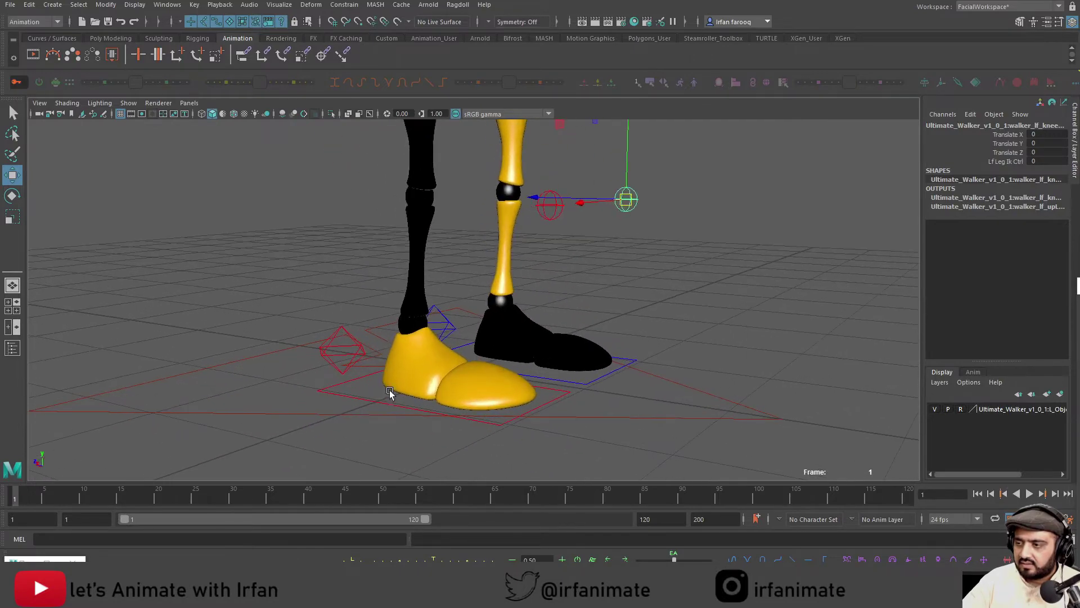
{"action": "left_click", "coordinate": [338, 393]}
{"action": "left_click_drag", "start_coordinate": [619, 281], "coordinate": [632, 294], "text": "alt"}
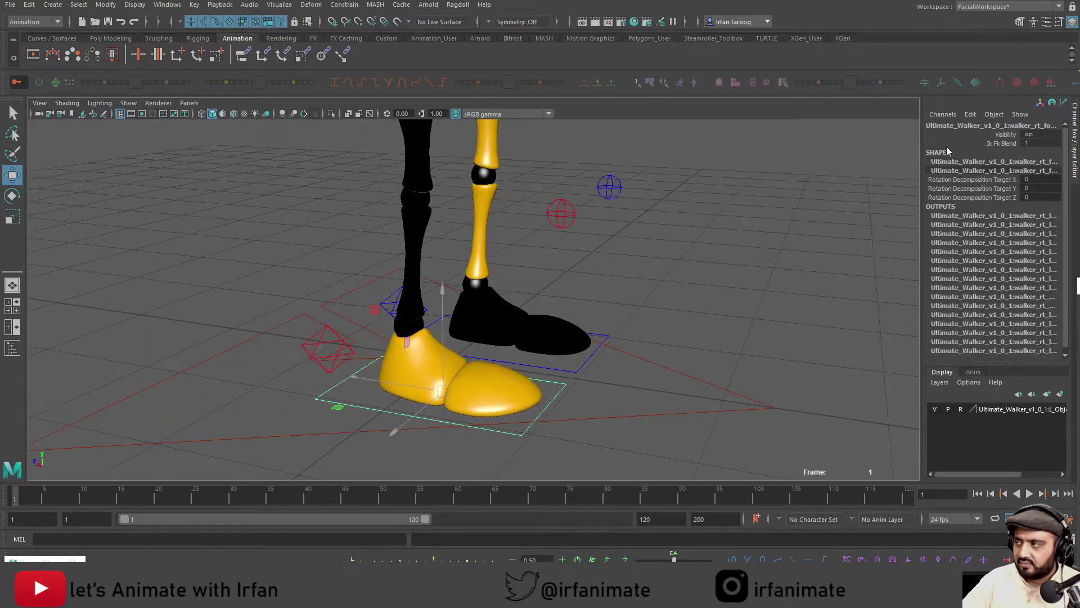
{"action": "left_click", "coordinate": [1002, 143]}
{"action": "middle_click_drag", "start_coordinate": [608, 262], "coordinate": [540, 260]}
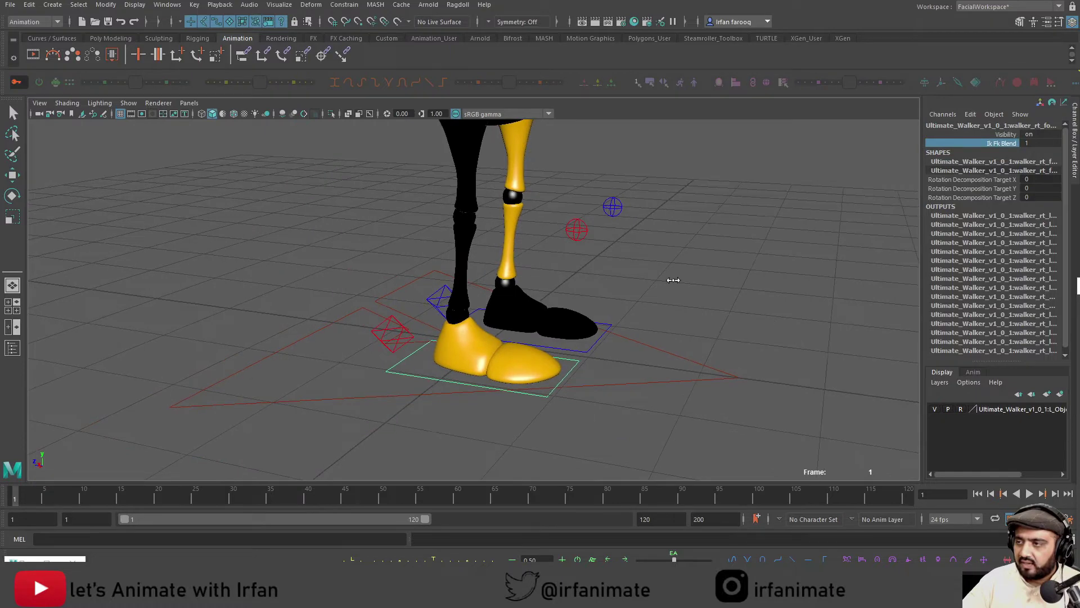
{"action": "scroll", "coordinate": [696, 270], "scroll_direction": "down", "scroll_amount": 2}
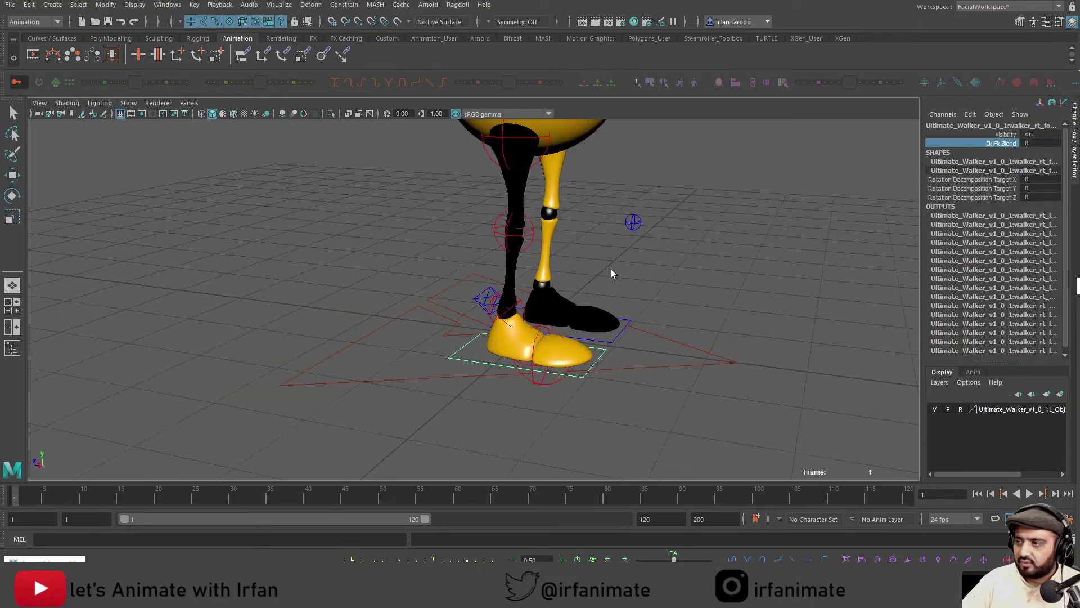
Select the right heel control, test its Foot Roll attribute, and undo the change
{"action": "left_click_drag", "start_coordinate": [362, 313], "coordinate": [458, 325], "text": "alt"}
{"action": "left_click", "coordinate": [462, 327]}
{"action": "key", "text": "w"}
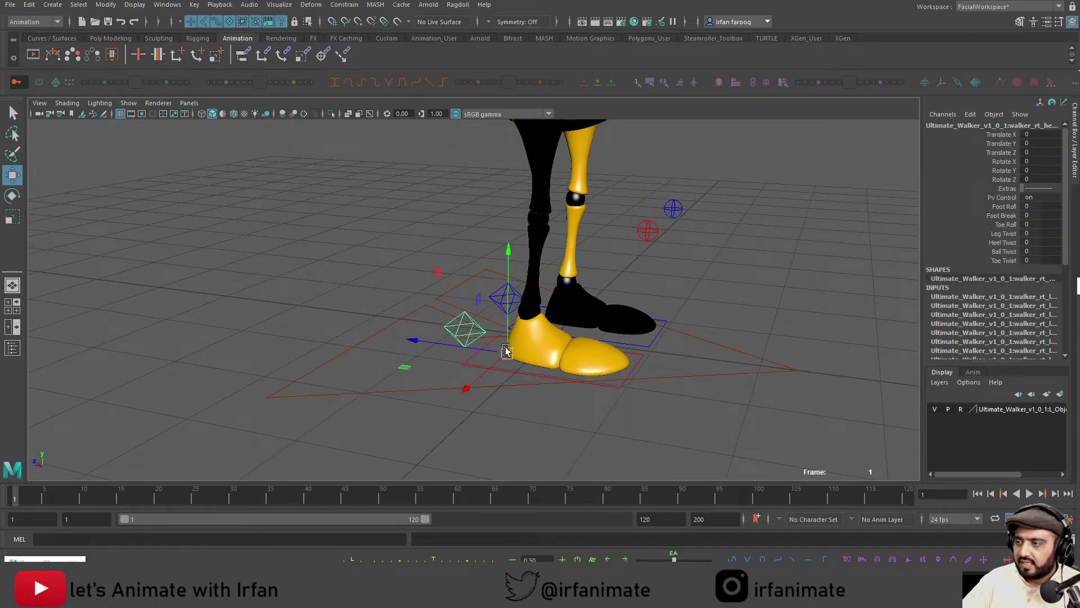
{"action": "left_click_drag", "start_coordinate": [505, 350], "coordinate": [670, 251], "text": "alt"}
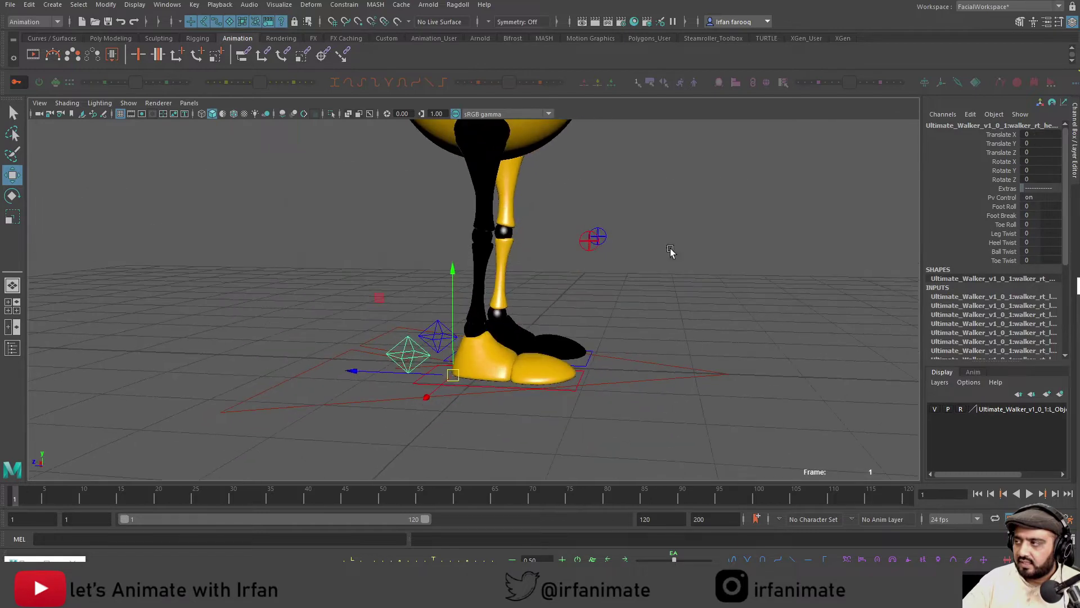
{"action": "left_click", "coordinate": [994, 207]}
{"action": "middle_click_drag", "start_coordinate": [478, 299], "coordinate": [600, 294]}
{"action": "key", "text": "ctrl+z"}
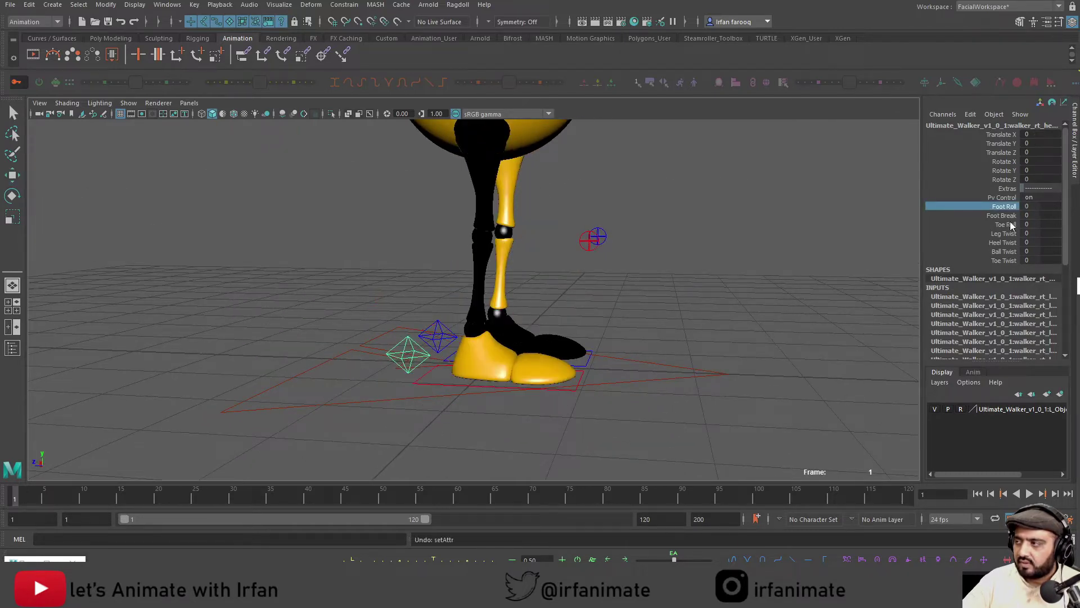
Test the right heel control's Foot Break and Toe Roll attributes, undoing each change
{"action": "left_click", "coordinate": [998, 217]}
{"action": "middle_click_drag", "start_coordinate": [408, 336], "coordinate": [456, 336]}
{"action": "key", "text": "ctrl+z"}
{"action": "left_click", "coordinate": [995, 225]}
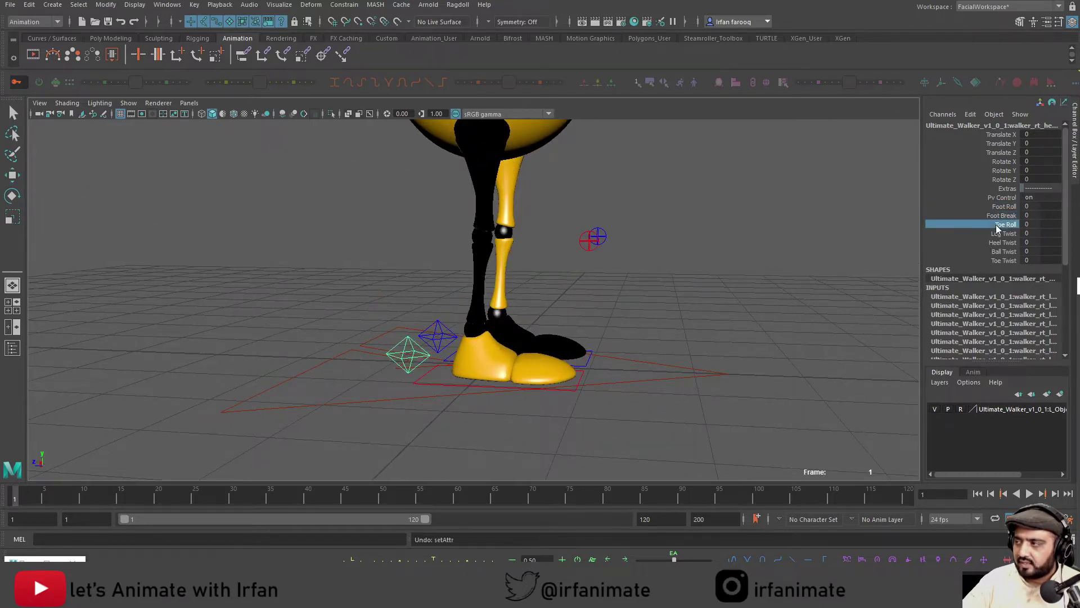
{"action": "middle_click_drag", "start_coordinate": [540, 318], "coordinate": [315, 319]}
{"action": "key", "text": "ctrl+z"}
Test the right heel control's Leg Twist and Heel Twist attributes, undoing each change
{"action": "left_click", "coordinate": [1004, 234]}
{"action": "middle_click_drag", "start_coordinate": [535, 308], "coordinate": [618, 288]}
{"action": "key", "text": "ctrl+z"}
{"action": "left_click_drag", "start_coordinate": [814, 275], "coordinate": [665, 289], "text": "alt"}
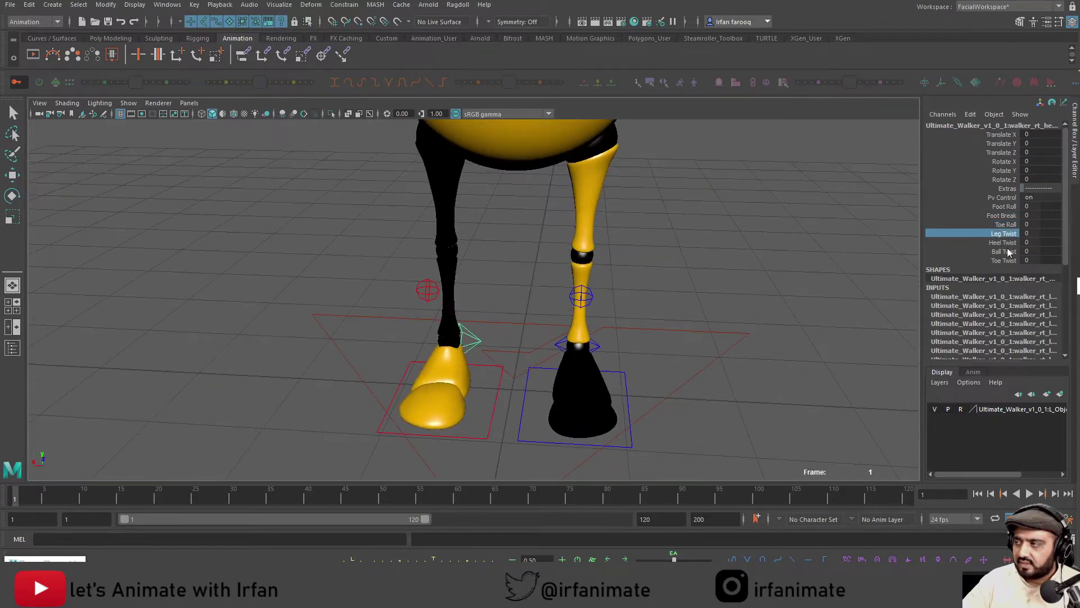
{"action": "left_click", "coordinate": [1004, 243]}
{"action": "middle_click_drag", "start_coordinate": [518, 339], "coordinate": [378, 343]}
{"action": "key", "text": "ctrl+z"}
Test the right heel control's Ball Twist and Toe Twist attributes, undoing each change
{"action": "left_click_drag", "start_coordinate": [473, 357], "coordinate": [549, 344], "text": "alt"}
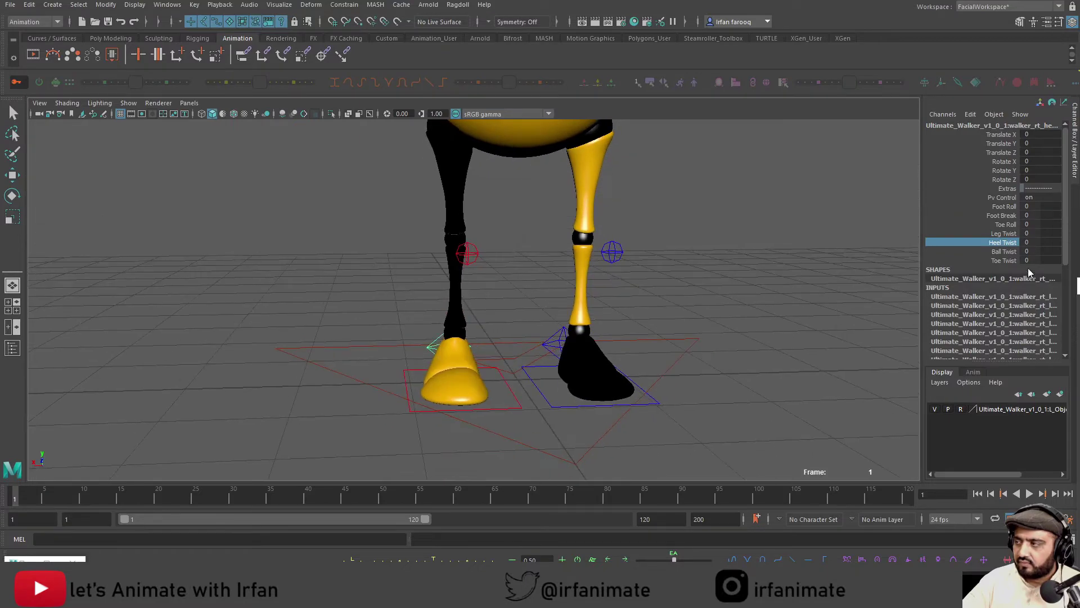
{"action": "left_click", "coordinate": [1004, 251]}
{"action": "middle_click_drag", "start_coordinate": [533, 304], "coordinate": [809, 309]}
{"action": "key", "text": "ctrl+z"}
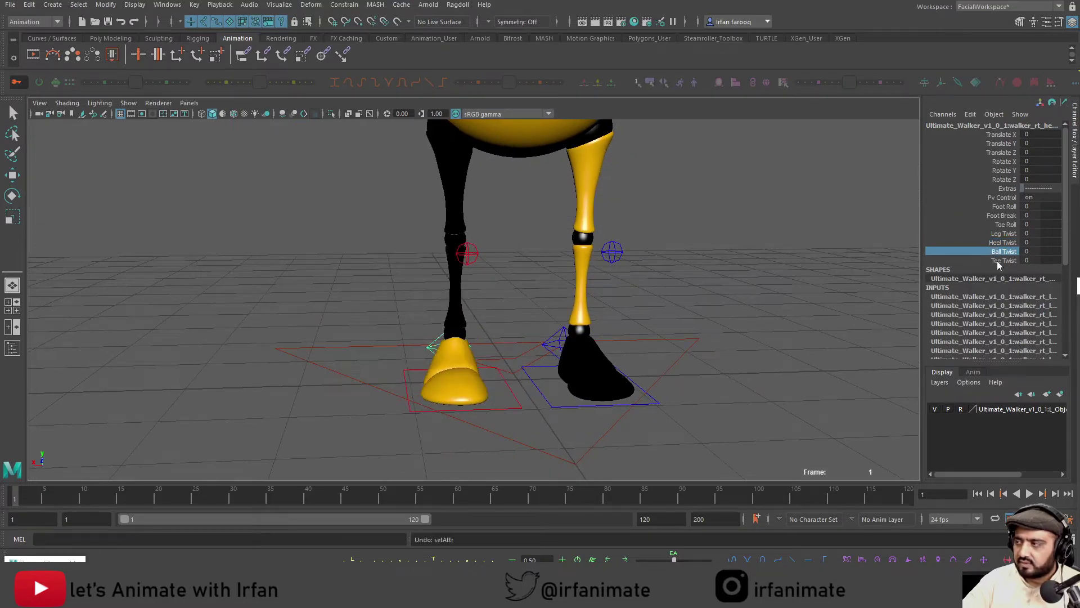
{"action": "left_click", "coordinate": [1003, 261]}
{"action": "middle_click_drag", "start_coordinate": [543, 331], "coordinate": [497, 345]}
{"action": "key", "text": "ctrl+z"}
Switch the right leg to FK by setting the foot control's Ik Fk Blend to 0
{"action": "middle_click_drag", "start_coordinate": [640, 351], "coordinate": [619, 410], "text": "alt"}
{"action": "right_click_drag", "start_coordinate": [620, 410], "coordinate": [501, 377], "text": "alt"}
{"action": "left_click_drag", "start_coordinate": [501, 377], "coordinate": [576, 372], "text": "alt"}
{"action": "left_click", "coordinate": [650, 352]}
{"action": "left_click", "coordinate": [415, 408]}
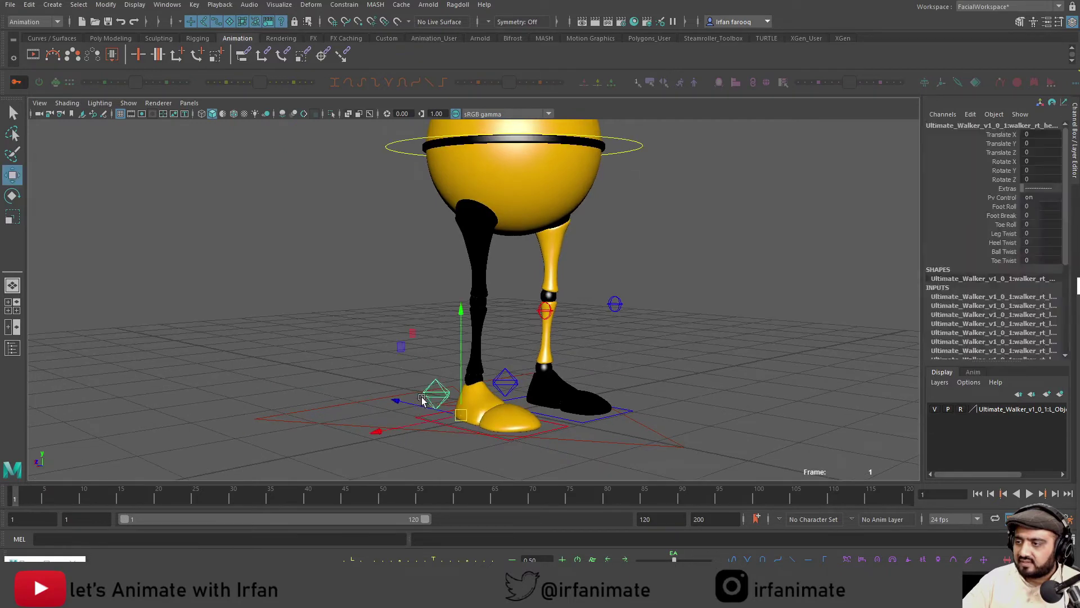
{"action": "left_click", "coordinate": [980, 145]}
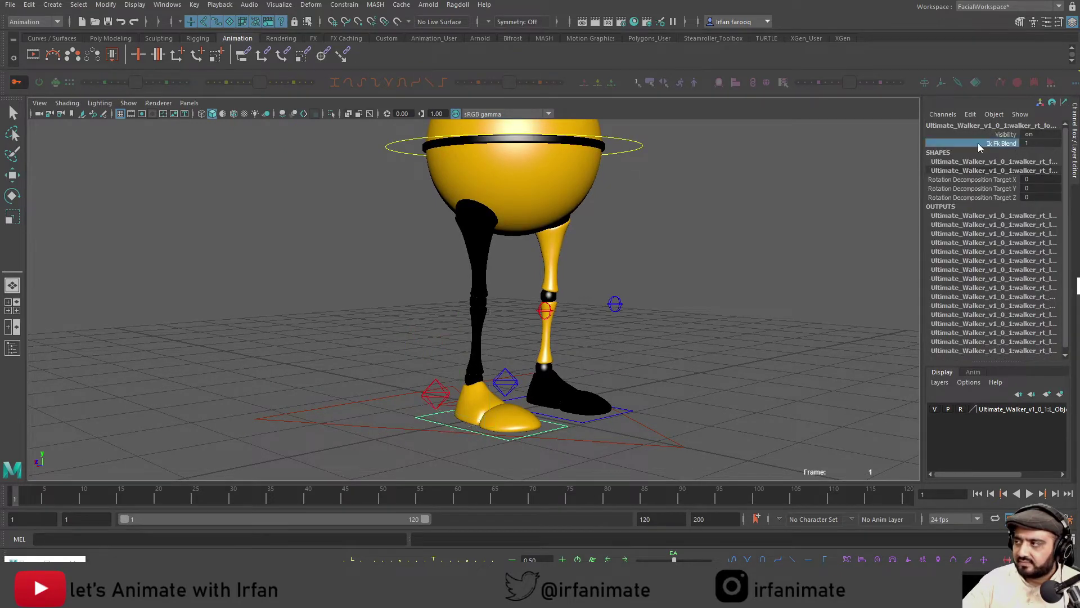
{"action": "middle_click_drag", "start_coordinate": [694, 315], "coordinate": [277, 314]}
Swing the right leg forward by rotating its upper-leg FK control to about -50 on Z
{"action": "left_click_drag", "start_coordinate": [432, 297], "coordinate": [569, 205], "text": "alt"}
{"action": "left_click", "coordinate": [495, 227]}
{"action": "key", "text": "e"}
{"action": "key", "text": "ctrl+z"}
{"action": "key", "text": "w"}
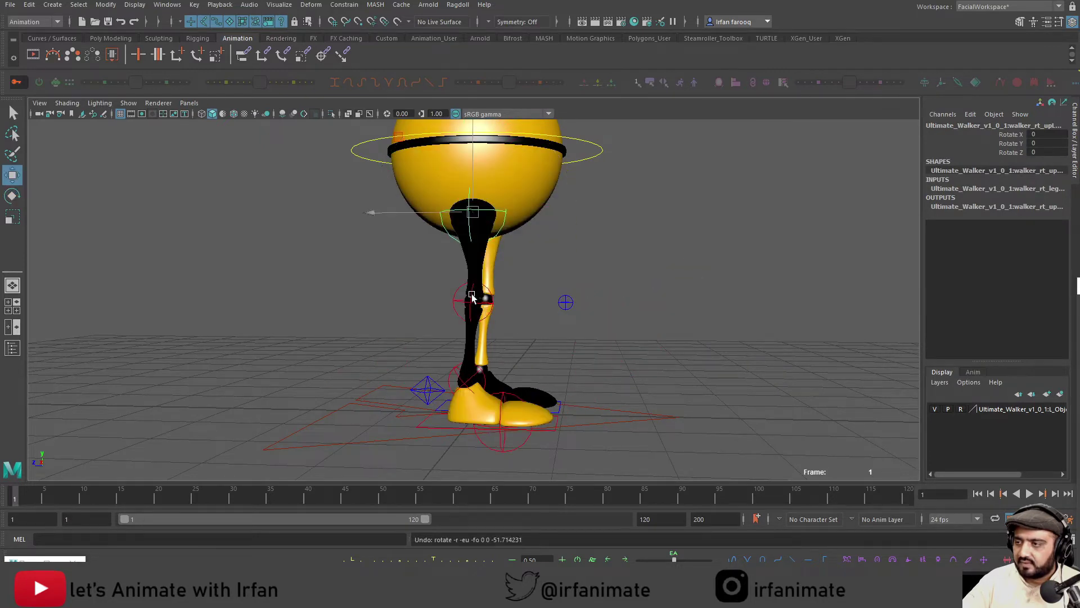
{"action": "key", "text": "e"}
{"action": "left_click_drag", "start_coordinate": [531, 296], "coordinate": [554, 260]}
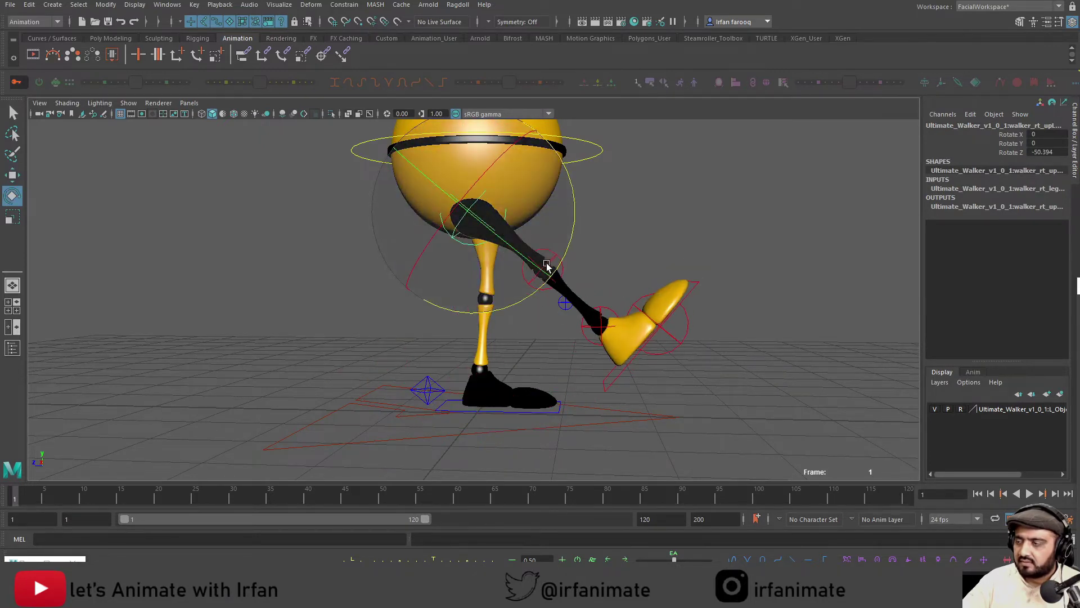
Bend the right knee back with its FK control, and test rotating the ankle control before undoing that rotation
{"action": "left_click", "coordinate": [555, 265]}
{"action": "left_click_drag", "start_coordinate": [641, 250], "coordinate": [603, 390]}
{"action": "key", "text": "w"}
{"action": "left_click", "coordinate": [522, 345]}
{"action": "key", "text": "e"}
{"action": "key", "text": "ctrl+z"}
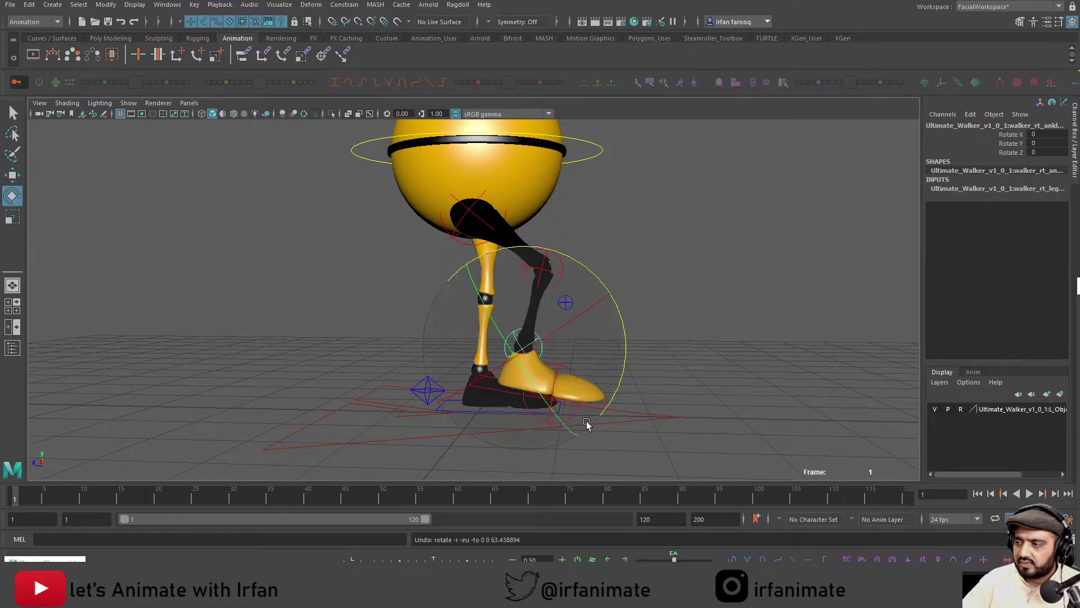
Test rotating the right toe FK control, undo the rotation, and select the upper-leg control again
{"action": "key", "text": "w"}
{"action": "left_click", "coordinate": [562, 366]}
{"action": "key", "text": "e"}
{"action": "left_click_drag", "start_coordinate": [643, 353], "coordinate": [596, 448]}
{"action": "key", "text": "ctrl+z"}
{"action": "key", "text": "w"}
{"action": "left_click", "coordinate": [473, 200]}
{"action": "left_click", "coordinate": [477, 203]}
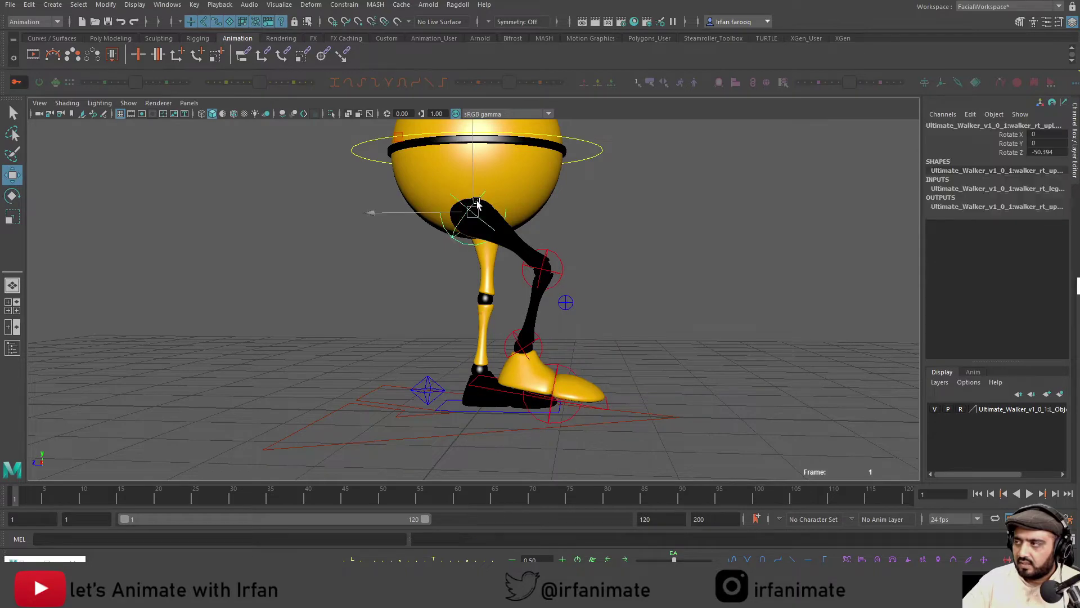
Undo the FK rotations of the right leg
{"action": "left_click_drag", "start_coordinate": [522, 232], "coordinate": [484, 275], "text": "alt"}
{"action": "key", "text": "ctrl+z"}
{"action": "key", "text": "ctrl+z"}
{"action": "key", "text": "ctrl+z"}
{"action": "key", "text": "ctrl+z"}
{"action": "key", "text": "ctrl+z"}
{"action": "key", "text": "ctrl+z"}
{"action": "key", "text": "ctrl+z"}
{"action": "key", "text": "ctrl+z"}
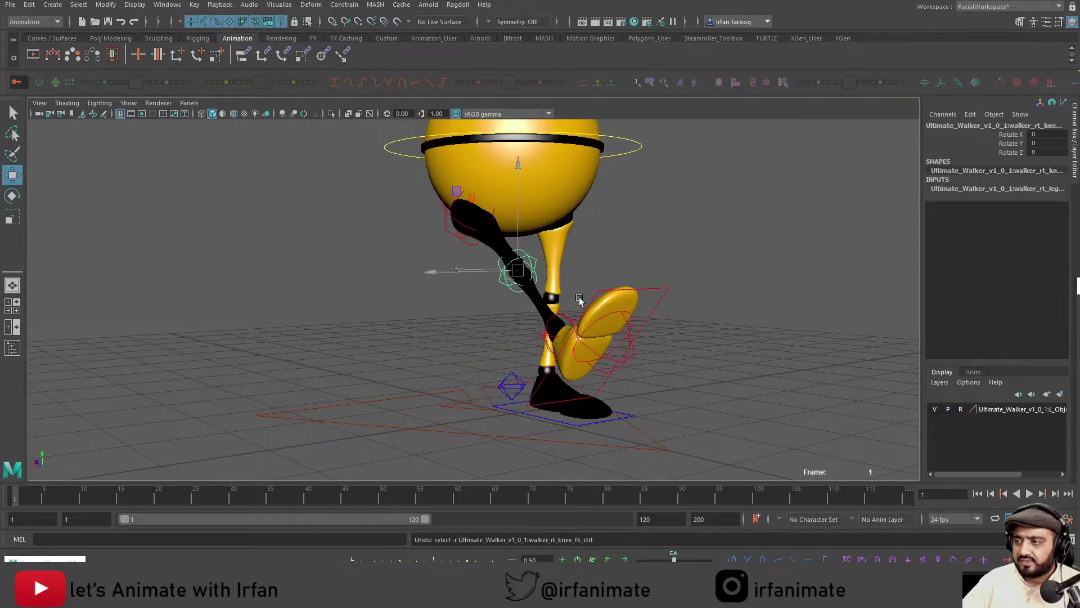
Switch the right leg back to IK by setting the foot control's Ik Fk Blend to 1
{"action": "left_click_drag", "start_coordinate": [633, 287], "coordinate": [599, 386], "text": "alt"}
{"action": "right_click_drag", "start_coordinate": [599, 386], "coordinate": [489, 361], "text": "alt"}
{"action": "left_click_drag", "start_coordinate": [489, 362], "coordinate": [518, 325], "text": "alt"}
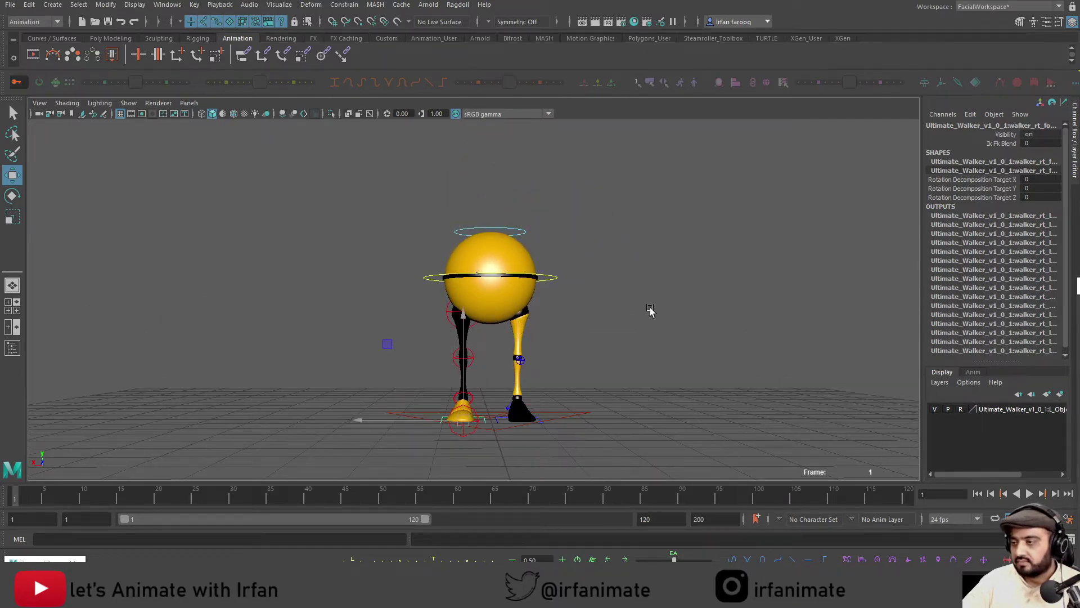
{"action": "left_click_drag", "start_coordinate": [557, 315], "coordinate": [393, 415], "text": "alt"}
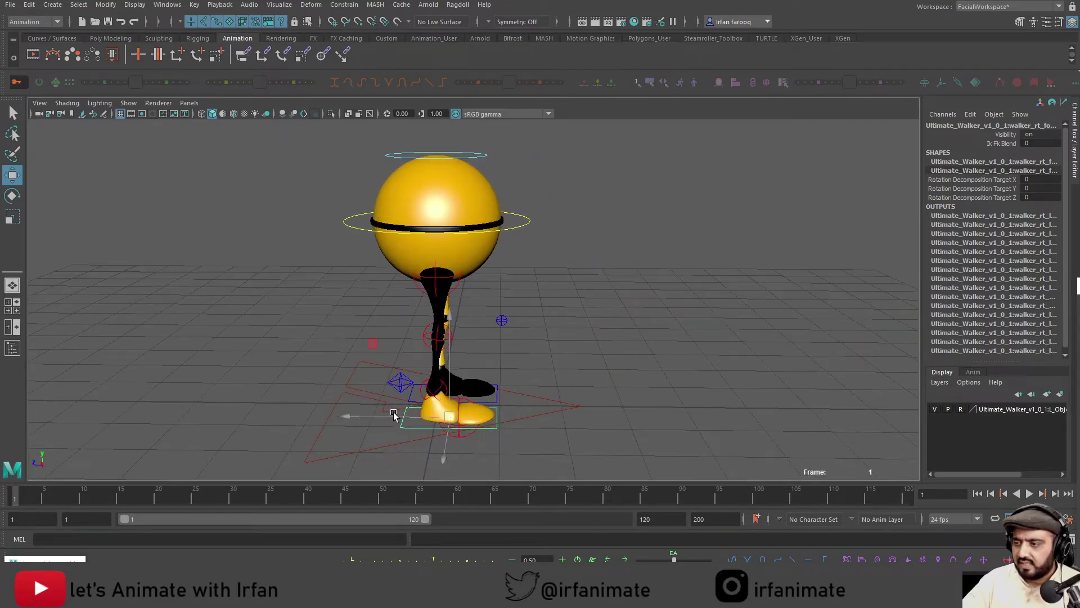
{"action": "left_click", "coordinate": [980, 139]}
{"action": "left_click", "coordinate": [981, 143]}
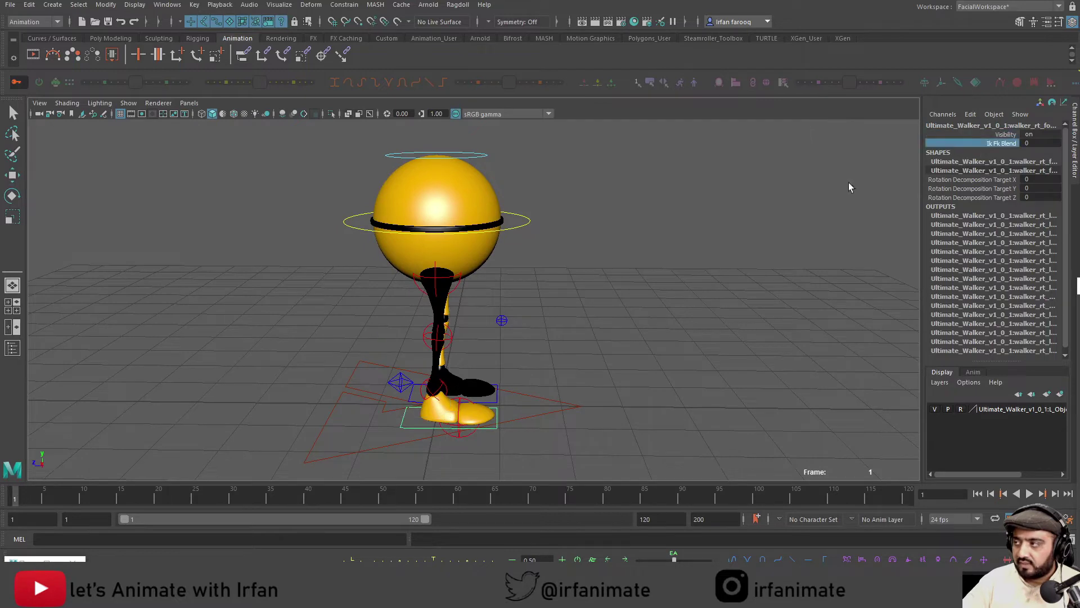
{"action": "middle_click_drag", "start_coordinate": [450, 292], "coordinate": [494, 332]}
Select the main body control, test raising the body straight up, and undo the move
{"action": "left_click_drag", "start_coordinate": [686, 339], "coordinate": [492, 330], "text": "alt"}
{"action": "right_click_drag", "start_coordinate": [492, 331], "coordinate": [468, 325], "text": "alt"}
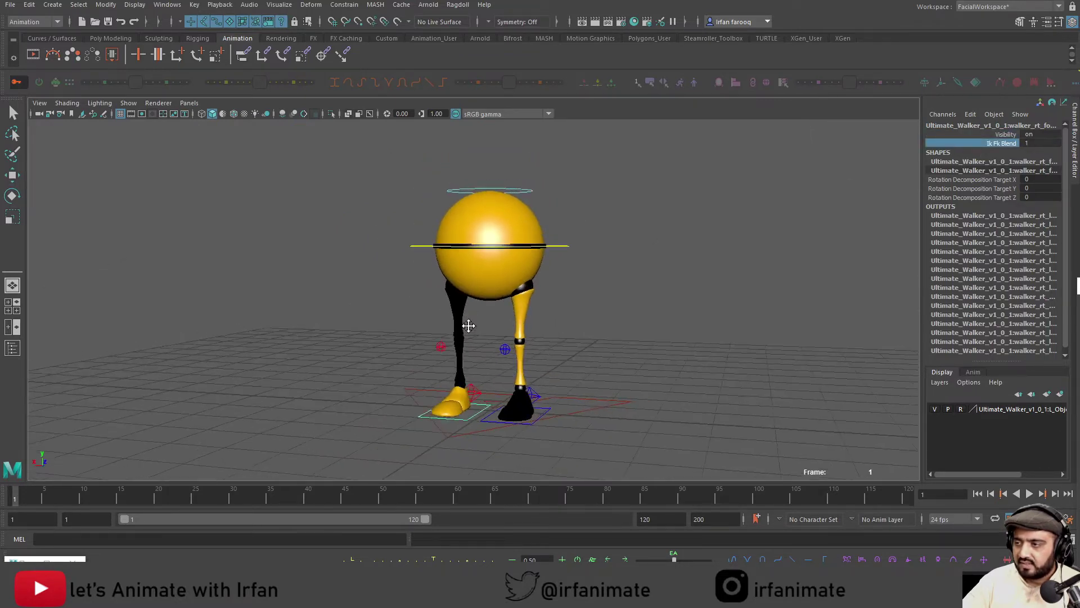
{"action": "middle_click_drag", "start_coordinate": [467, 326], "coordinate": [445, 369], "text": "alt"}
{"action": "left_click", "coordinate": [570, 312]}
{"action": "key", "text": "w"}
{"action": "left_click", "coordinate": [535, 295]}
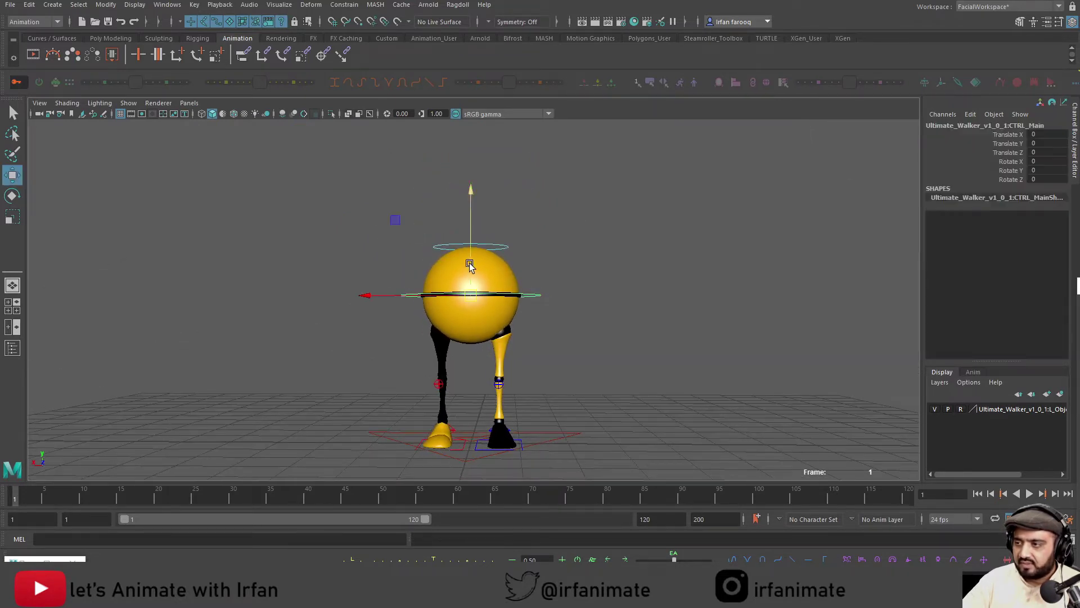
{"action": "left_click_drag", "start_coordinate": [498, 281], "coordinate": [497, 135]}
{"action": "key", "text": "ctrl+z"}
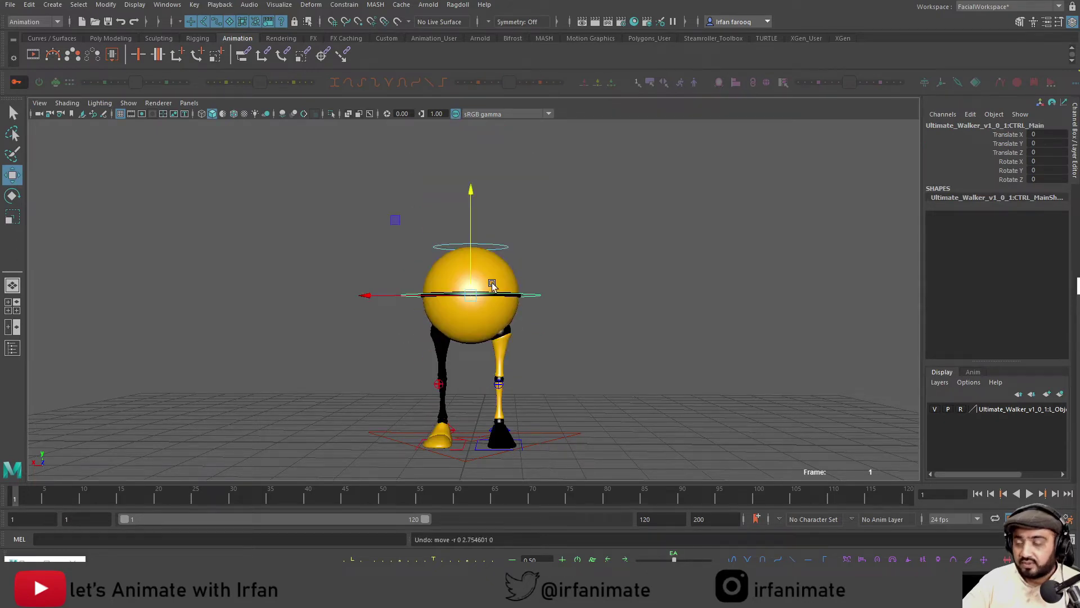
Switch to the front view and frame the walker with free space above and around it
{"action": "right_click_drag", "start_coordinate": [492, 283], "coordinate": [505, 349], "text": "alt"}
{"action": "middle_click_drag", "start_coordinate": [505, 349], "coordinate": [437, 318], "text": "alt"}
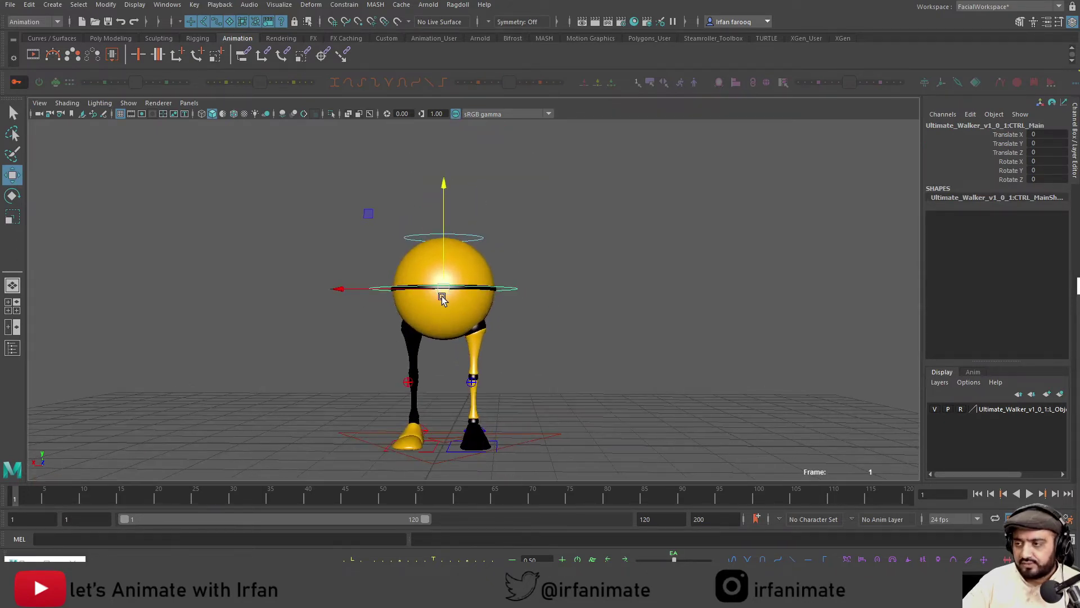
{"action": "key", "text": "space"}
{"action": "left_click_drag", "start_coordinate": [434, 308], "coordinate": [434, 321]}
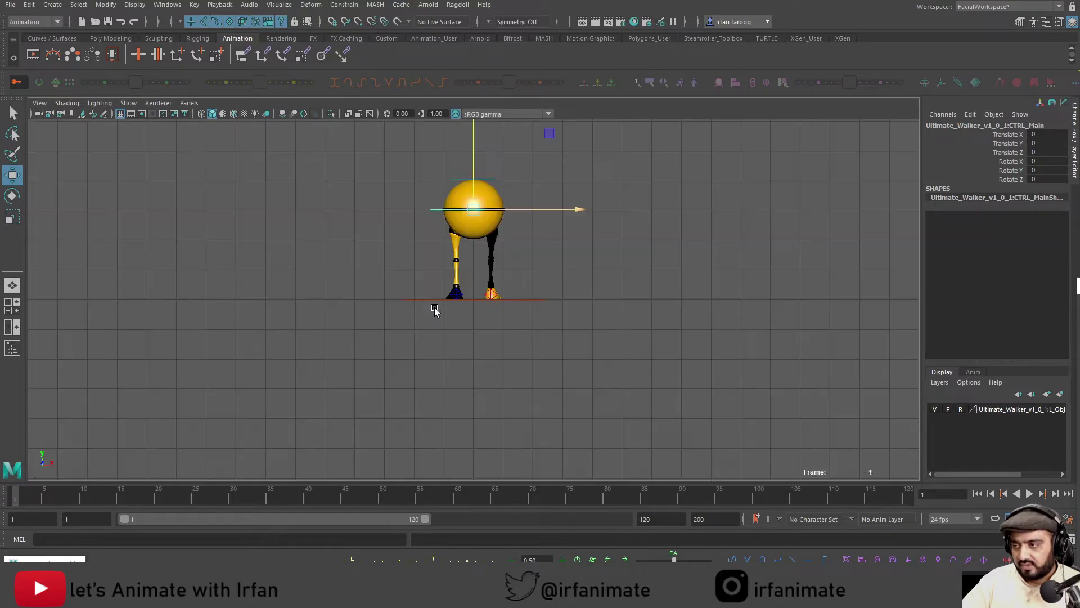
{"action": "middle_click_drag", "start_coordinate": [491, 322], "coordinate": [489, 377], "text": "alt"}
{"action": "right_click_drag", "start_coordinate": [489, 377], "coordinate": [564, 339], "text": "alt"}
{"action": "middle_click_drag", "start_coordinate": [564, 339], "coordinate": [538, 401], "text": "alt"}
{"action": "right_click_drag", "start_coordinate": [538, 401], "coordinate": [374, 297], "text": "alt"}
{"action": "middle_click_drag", "start_coordinate": [374, 297], "coordinate": [374, 367], "text": "alt"}
{"action": "right_click_drag", "start_coordinate": [440, 330], "coordinate": [506, 409], "text": "alt"}
{"action": "middle_click_drag", "start_coordinate": [507, 409], "coordinate": [495, 366], "text": "alt"}
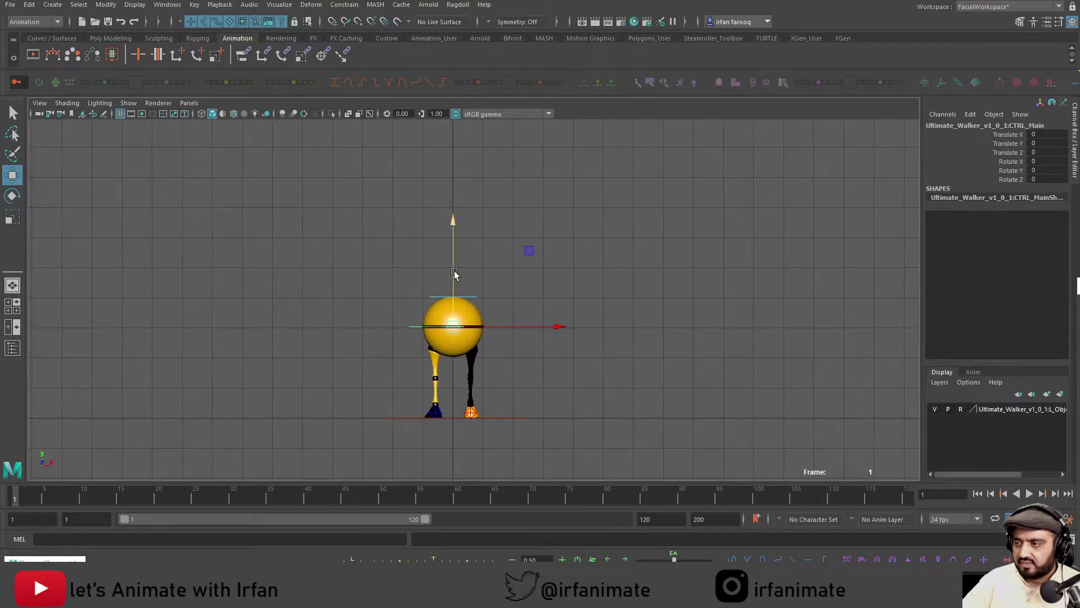
Test lowering the main control and undo it, key all its channels at frame 1, and go to frame 5
{"action": "left_click_drag", "start_coordinate": [454, 273], "coordinate": [474, 306]}
{"action": "key", "text": "ctrl+z"}
{"action": "key", "text": "s"}
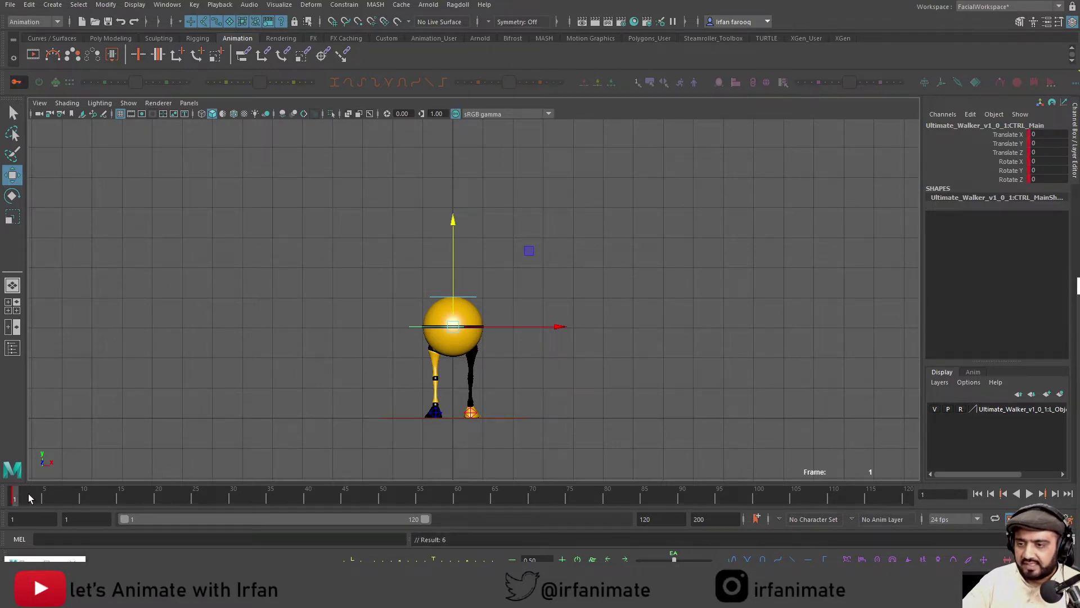
{"action": "left_click", "coordinate": [43, 494]}
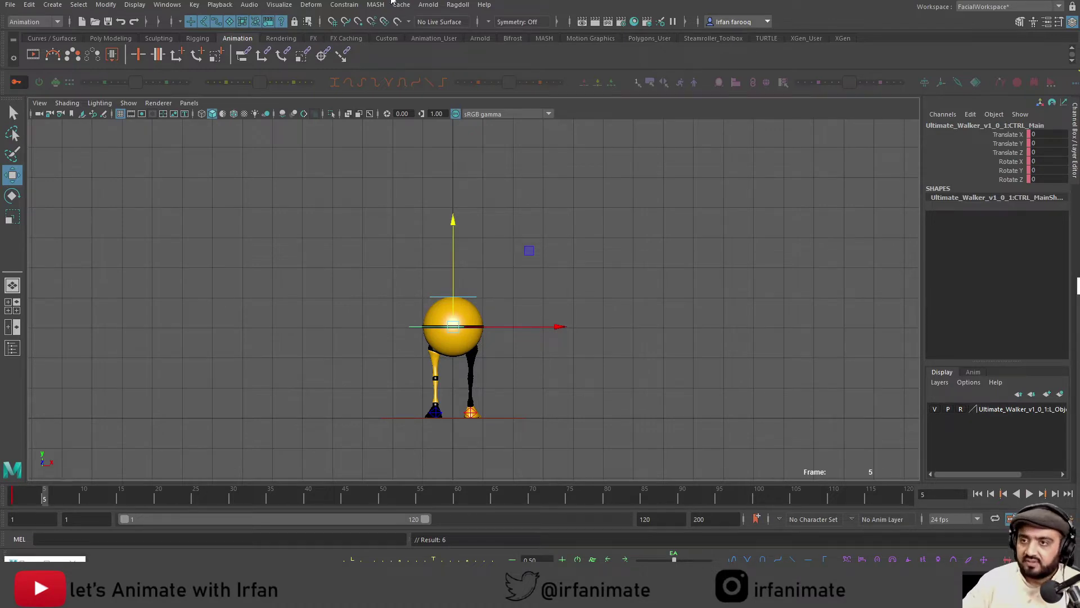
Open the Grease Pencil for the front view and add a drawing frame at frame 5, keeping the whole walker in view
{"action": "left_click", "coordinate": [128, 103]}
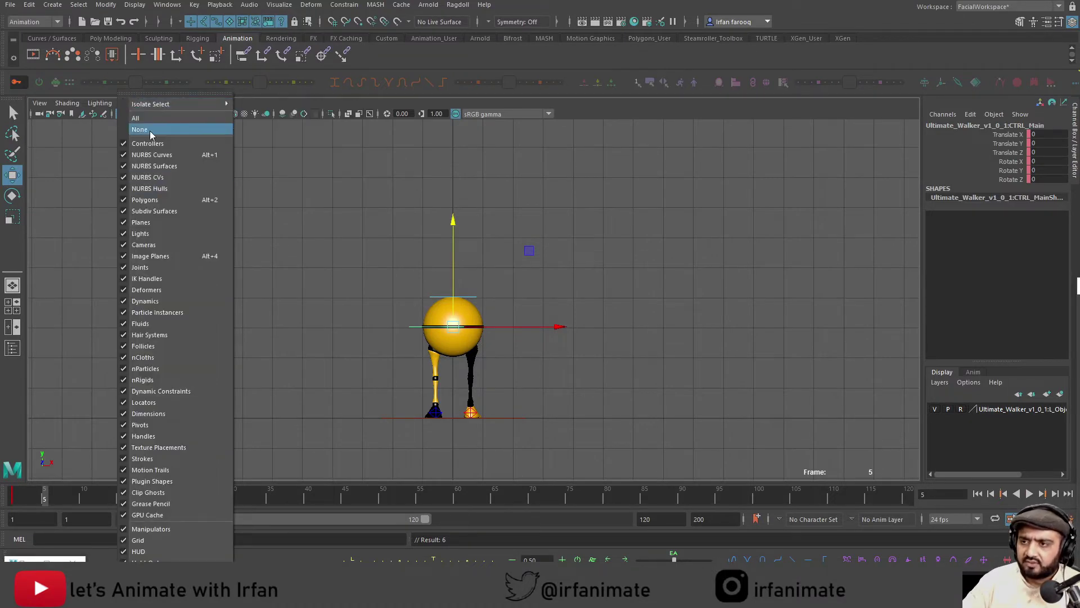
{"action": "left_click", "coordinate": [93, 116]}
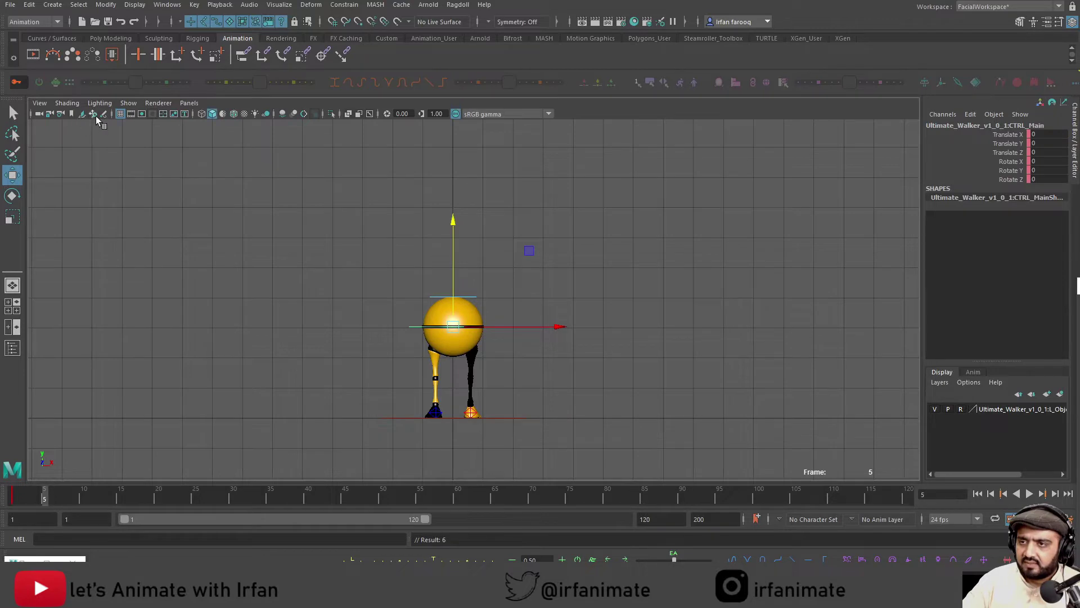
{"action": "left_click", "coordinate": [104, 114]}
{"action": "mouse_move", "coordinate": [348, 276]}
{"action": "middle_mouse_down", "text": "alt"}
{"action": "mouse_move", "coordinate": [340, 313]}
{"action": "mouse_move", "coordinate": [390, 342]}
{"action": "middle_mouse_up", "text": "alt"}
{"action": "key", "text": "w"}
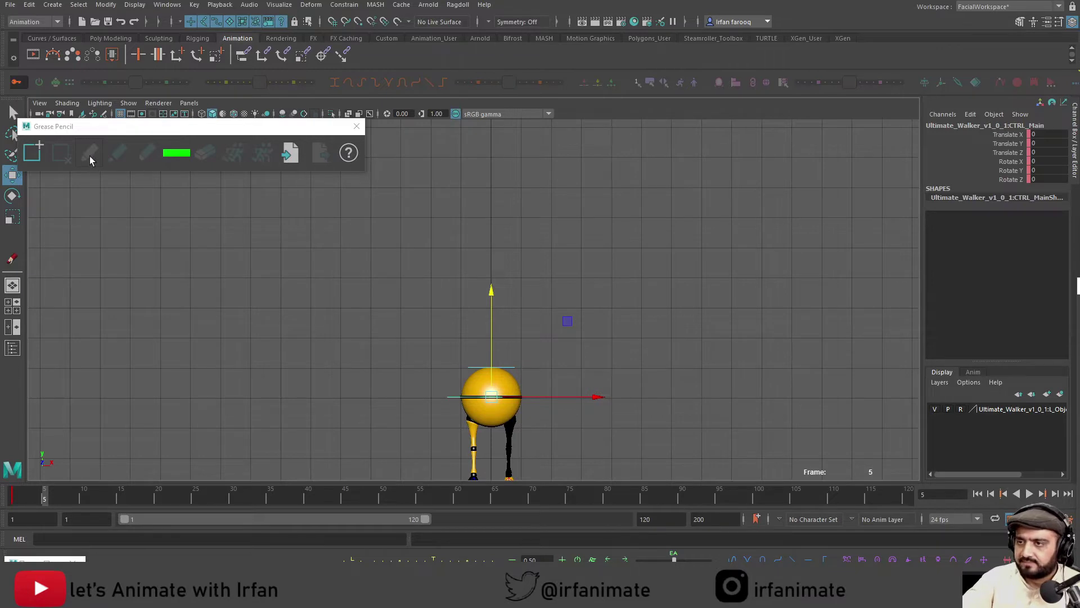
{"action": "left_click", "coordinate": [30, 158]}
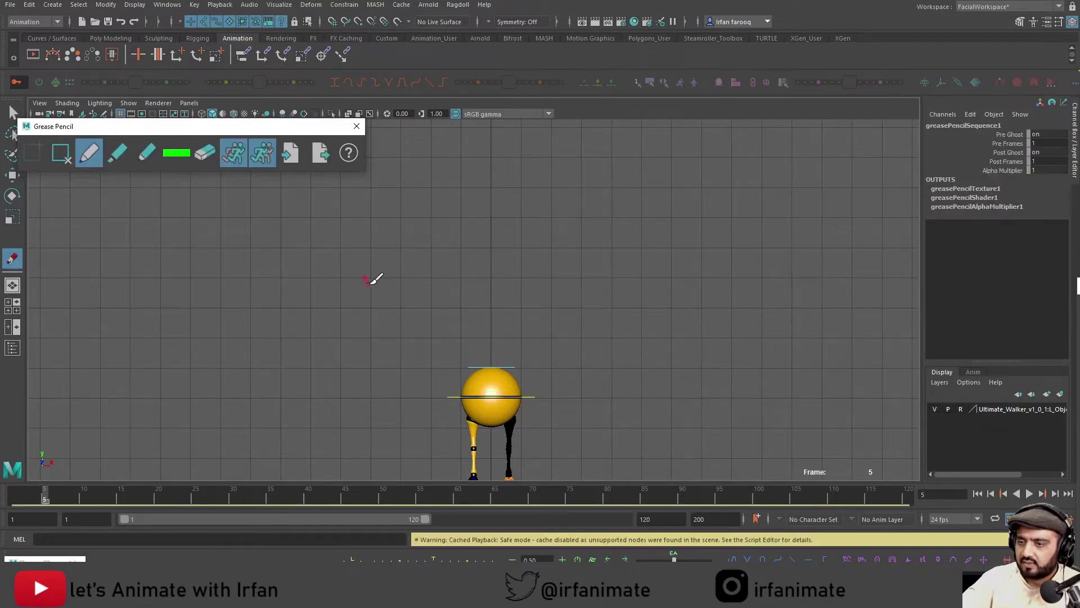
{"action": "middle_click_drag", "start_coordinate": [532, 369], "coordinate": [506, 331], "text": "alt"}
{"action": "scroll", "coordinate": [506, 331], "scroll_direction": "down", "scroll_amount": 1}
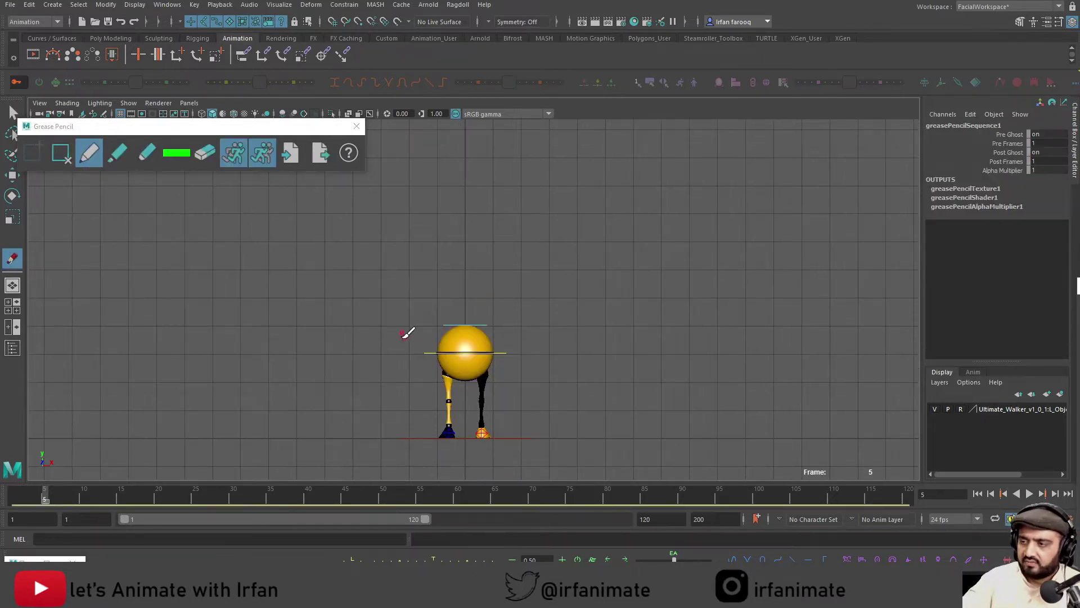
Sketch the standing body circle at frame 1 and a lowered, crouching body with bent legs and feet at frame 5
{"action": "mouse_move", "coordinate": [466, 340]}
{"action": "left_mouse_down"}
{"action": "mouse_move", "coordinate": [448, 365]}
{"action": "mouse_move", "coordinate": [481, 332]}
{"action": "mouse_move", "coordinate": [468, 376]}
{"action": "mouse_move", "coordinate": [457, 355]}
{"action": "mouse_move", "coordinate": [467, 343]}
{"action": "mouse_move", "coordinate": [466, 373]}
{"action": "mouse_move", "coordinate": [469, 341]}
{"action": "mouse_move", "coordinate": [484, 366]}
{"action": "mouse_move", "coordinate": [450, 329]}
{"action": "mouse_move", "coordinate": [472, 371]}
{"action": "mouse_move", "coordinate": [442, 360]}
{"action": "mouse_move", "coordinate": [447, 353]}
{"action": "left_mouse_up"}
{"action": "left_click", "coordinate": [16, 498]}
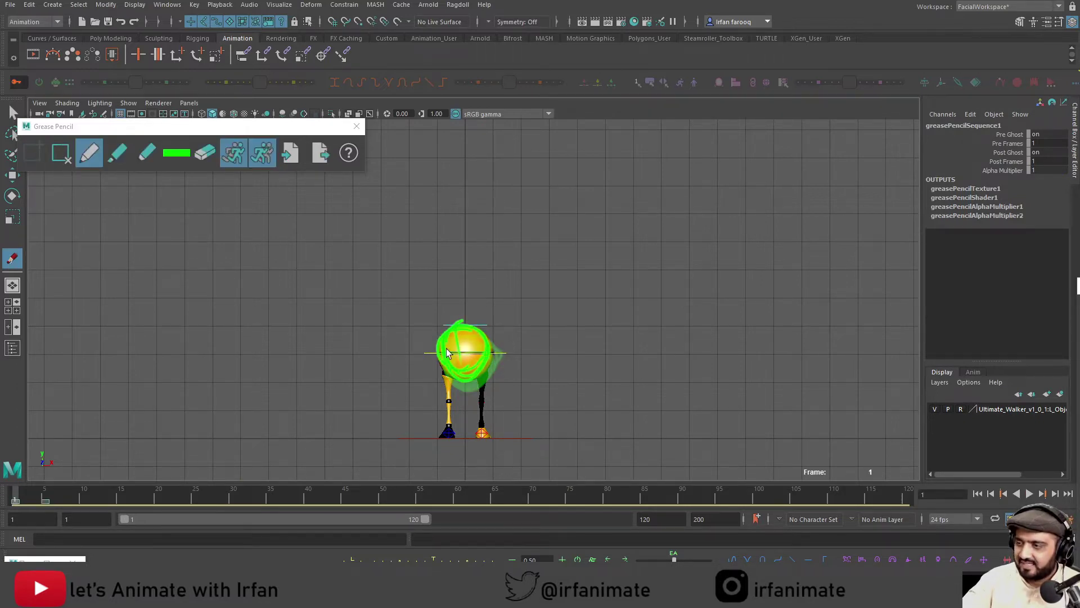
{"action": "left_click", "coordinate": [45, 498]}
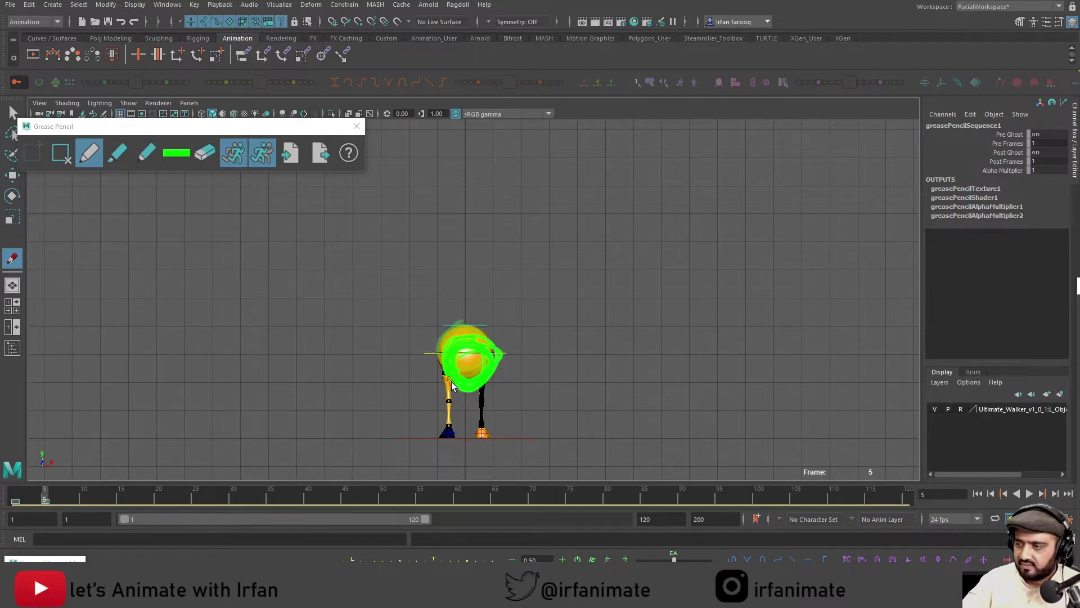
{"action": "left_click_drag", "start_coordinate": [452, 385], "coordinate": [453, 409]}
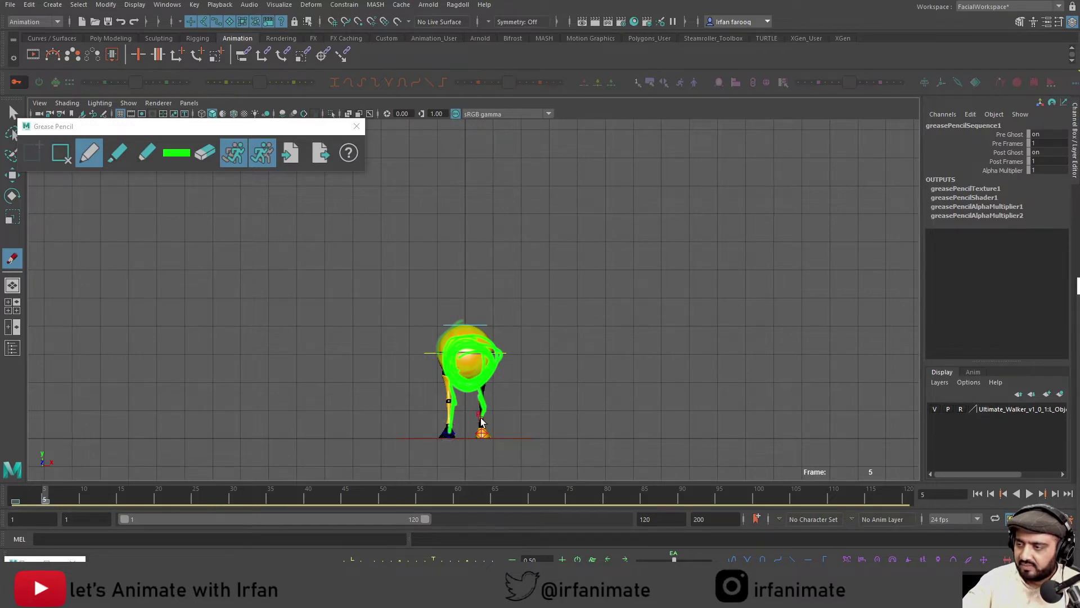
{"action": "left_click_drag", "start_coordinate": [486, 408], "coordinate": [482, 430]}
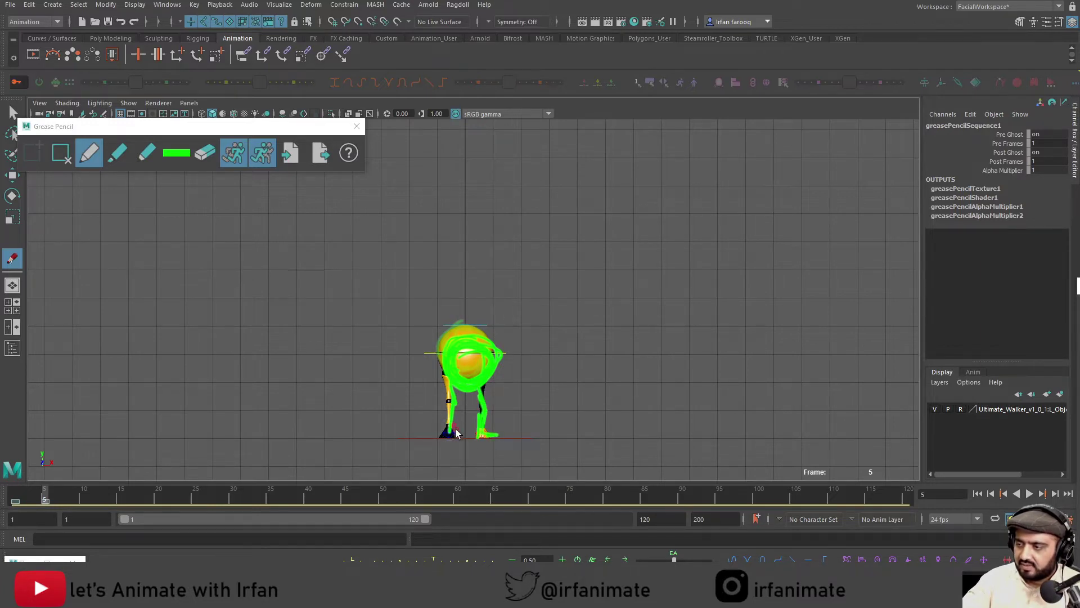
Sketch the take-off pose at frame 7 with a raised, vertically stretched body and straight legs reaching the ground
{"action": "left_click", "coordinate": [61, 496]}
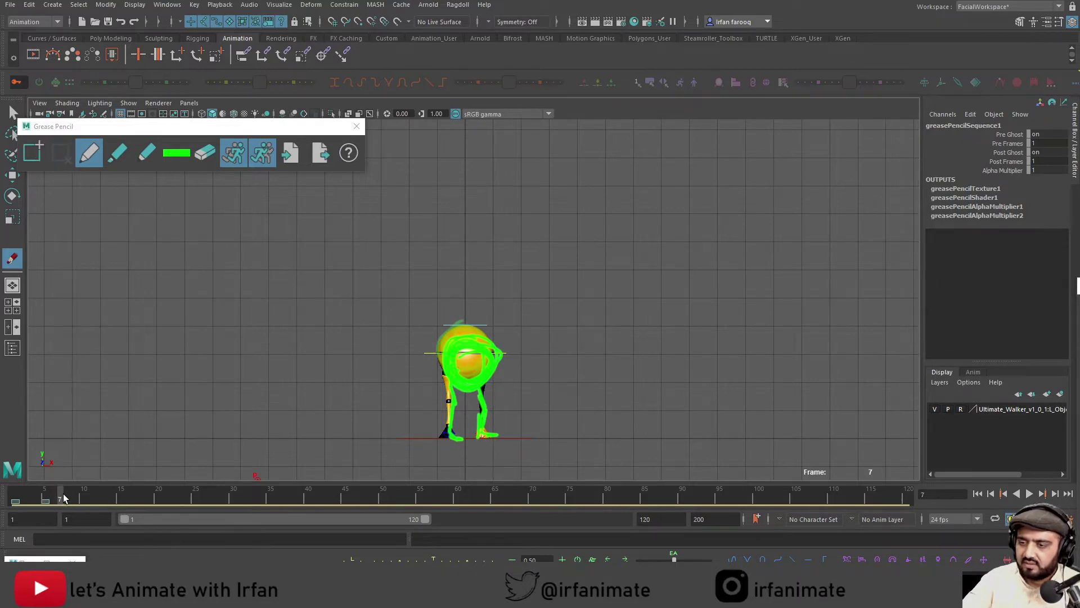
{"action": "right_click", "coordinate": [63, 493]}
{"action": "left_click", "coordinate": [51, 496]}
{"action": "mouse_move", "coordinate": [52, 495]}
{"action": "left_mouse_down"}
{"action": "mouse_move", "coordinate": [69, 492]}
{"action": "mouse_move", "coordinate": [60, 495]}
{"action": "left_mouse_up"}
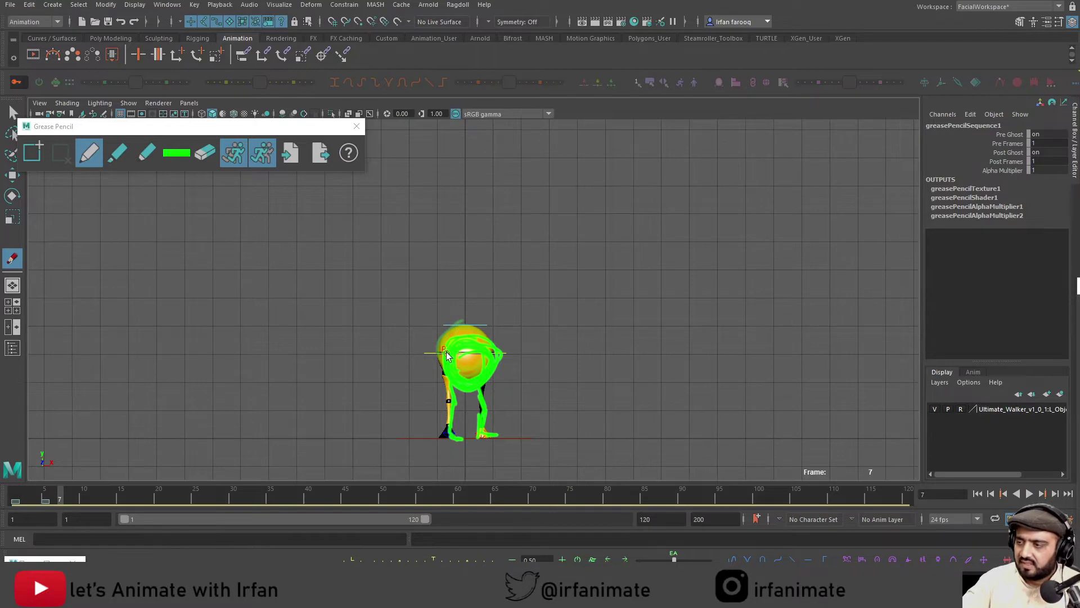
{"action": "mouse_move", "coordinate": [448, 325]}
{"action": "left_mouse_down"}
{"action": "mouse_move", "coordinate": [467, 303]}
{"action": "mouse_move", "coordinate": [450, 323]}
{"action": "mouse_move", "coordinate": [483, 331]}
{"action": "mouse_move", "coordinate": [455, 349]}
{"action": "mouse_move", "coordinate": [454, 436]}
{"action": "left_mouse_up"}
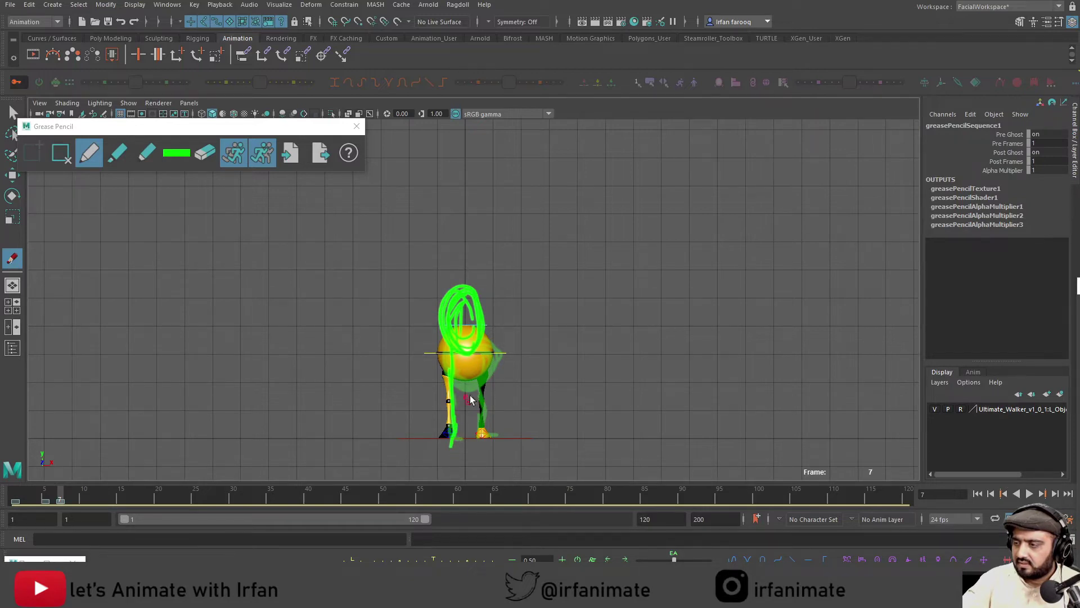
{"action": "left_click_drag", "start_coordinate": [466, 354], "coordinate": [474, 436]}
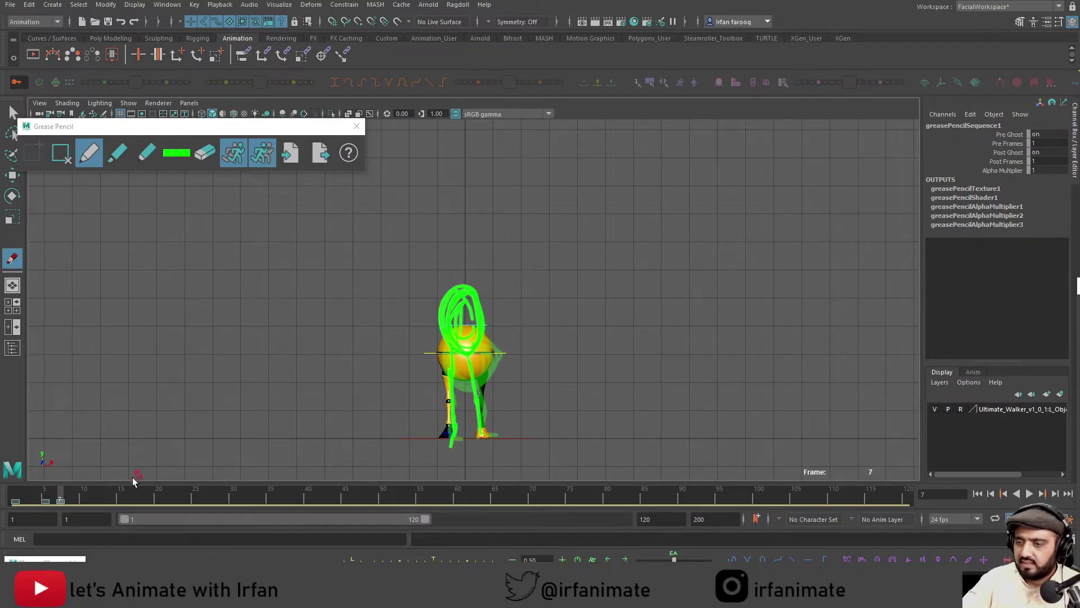
Sketch the airborne pose at frame 15, with the body high above the walker and both legs bent underneath
{"action": "left_click_drag", "start_coordinate": [71, 496], "coordinate": [120, 498]}
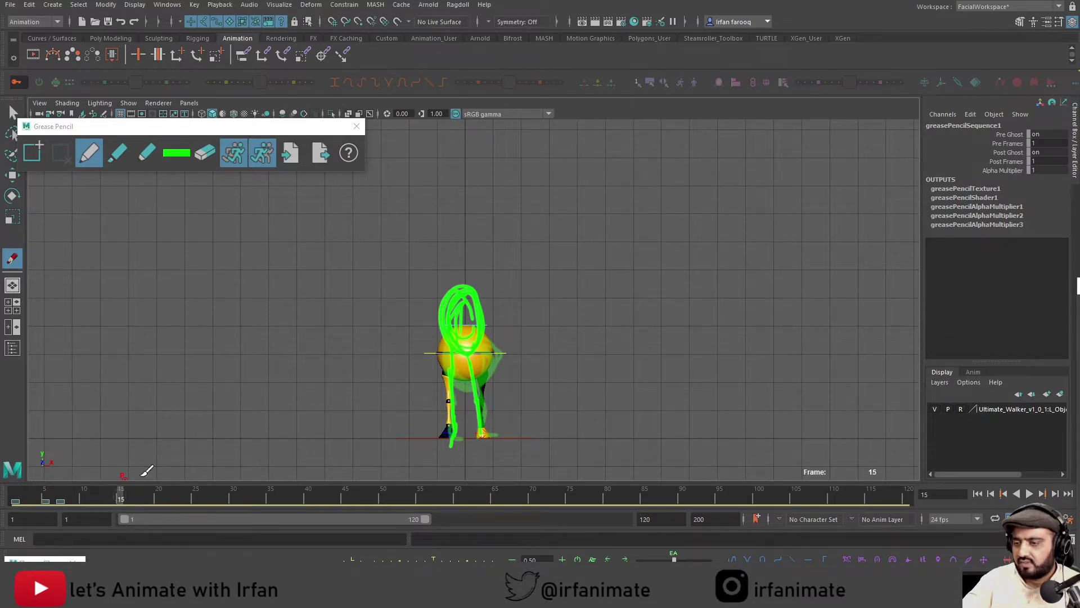
{"action": "mouse_move", "coordinate": [443, 176]}
{"action": "left_mouse_down"}
{"action": "mouse_move", "coordinate": [468, 221]}
{"action": "mouse_move", "coordinate": [443, 205]}
{"action": "mouse_move", "coordinate": [449, 172]}
{"action": "mouse_move", "coordinate": [449, 181]}
{"action": "left_mouse_up"}
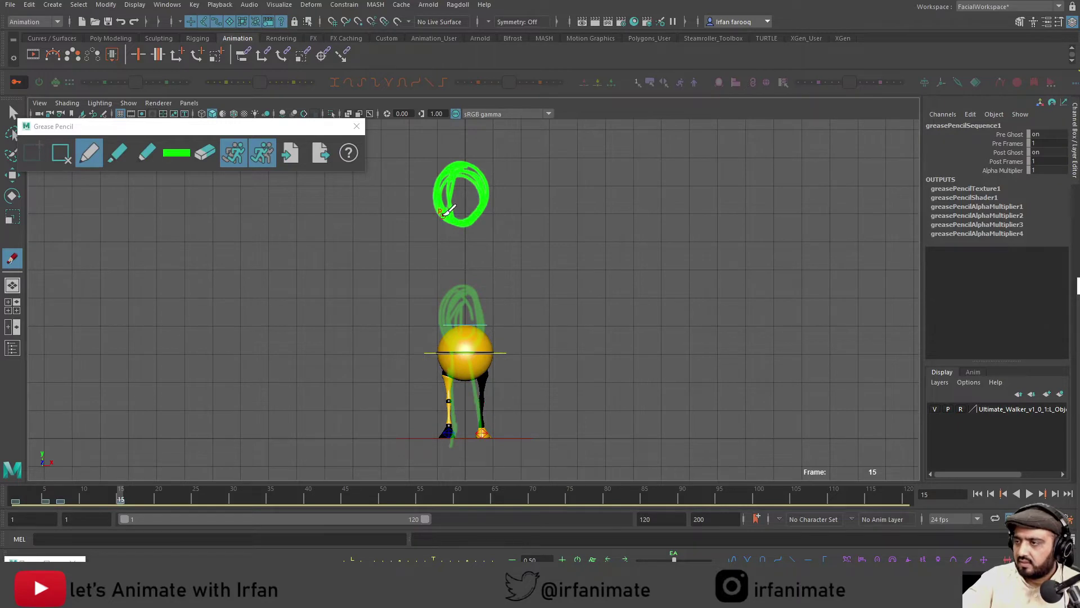
{"action": "mouse_move", "coordinate": [444, 219]}
{"action": "left_mouse_down"}
{"action": "mouse_move", "coordinate": [429, 234]}
{"action": "mouse_move", "coordinate": [444, 233]}
{"action": "mouse_move", "coordinate": [442, 259]}
{"action": "left_mouse_up"}
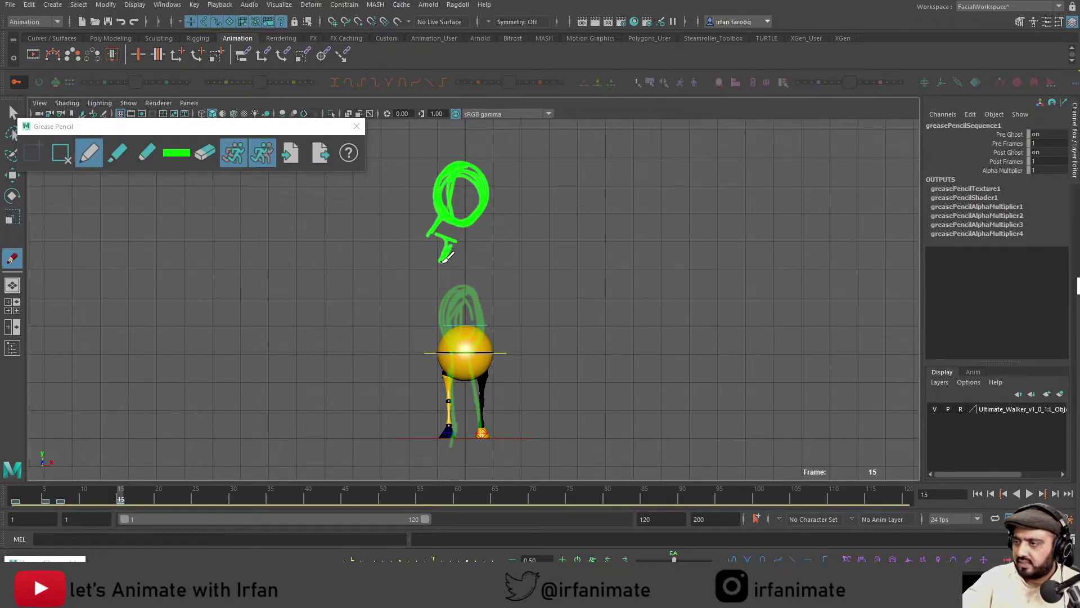
{"action": "left_click_drag", "start_coordinate": [475, 210], "coordinate": [493, 259]}
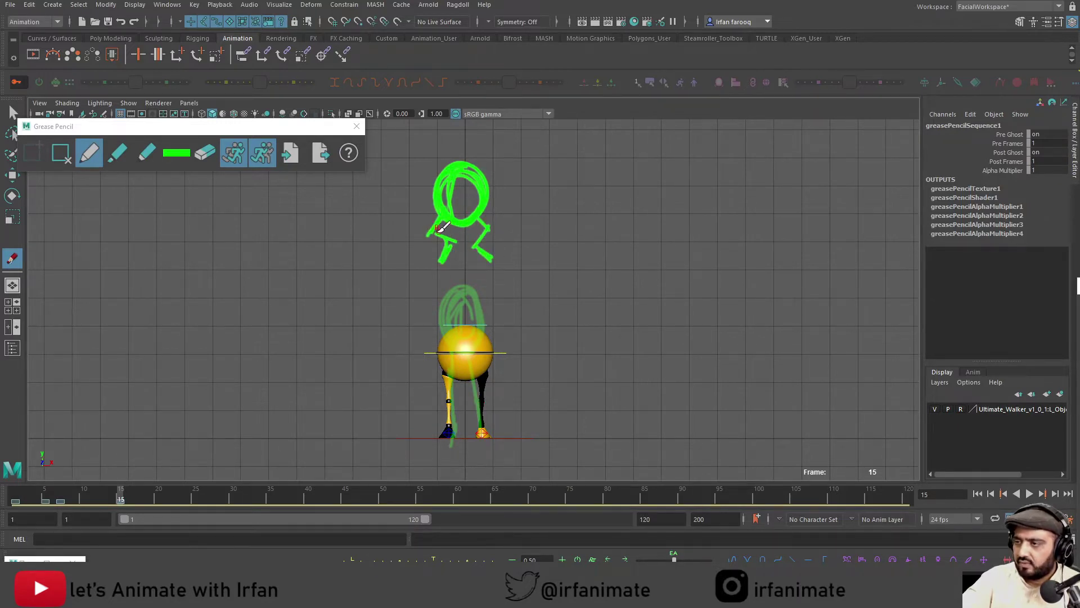
{"action": "left_click_drag", "start_coordinate": [448, 209], "coordinate": [437, 232]}
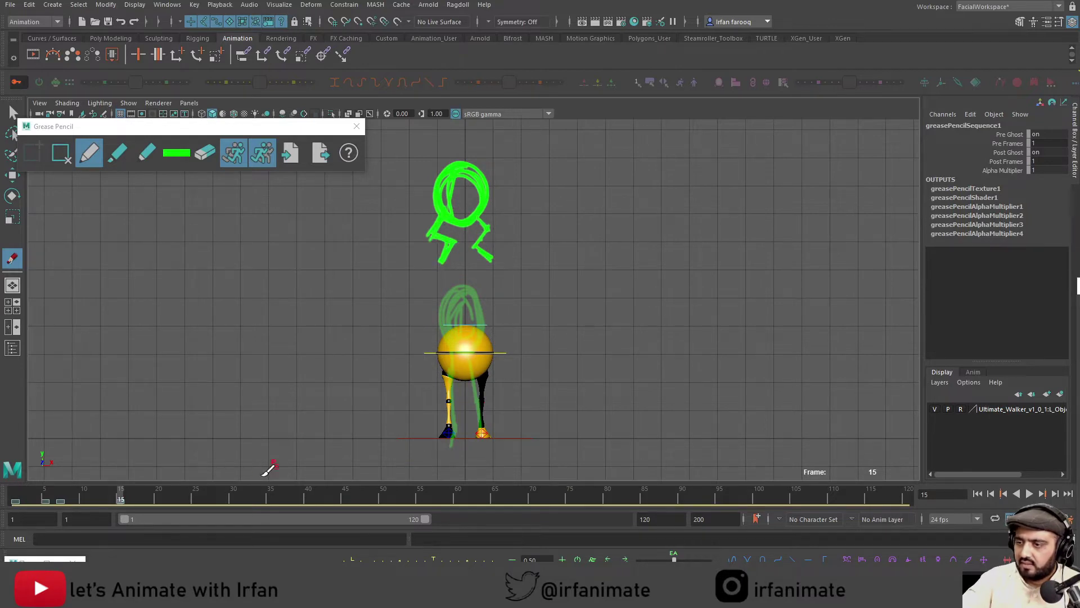
Sketch the landing crouch at frame 25, with the body low over bent legs and both feet on the ground
{"action": "left_click_drag", "start_coordinate": [125, 497], "coordinate": [196, 491]}
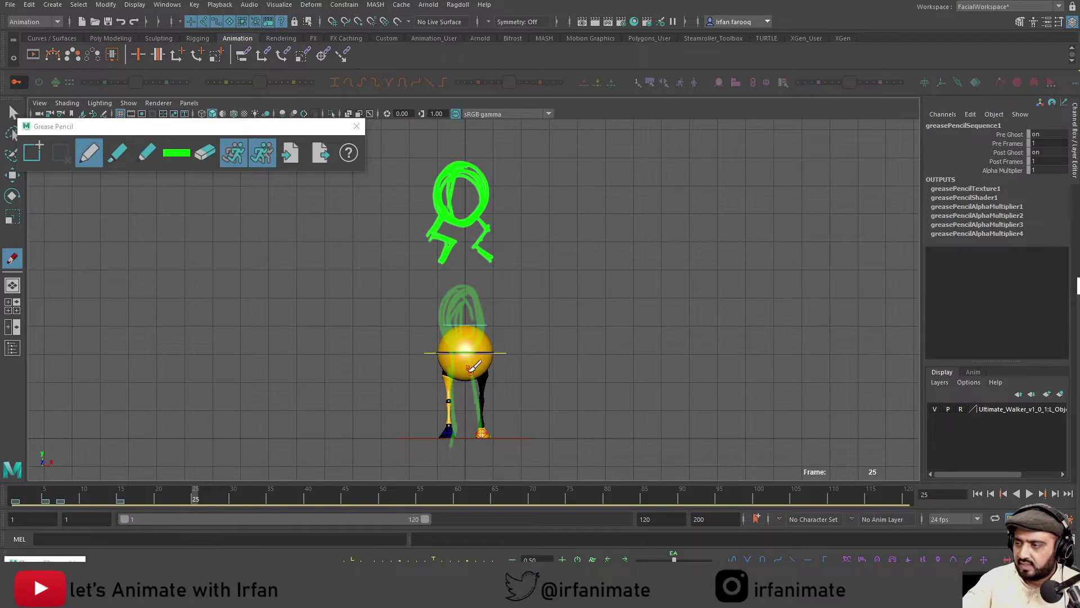
{"action": "mouse_move", "coordinate": [469, 384]}
{"action": "left_mouse_down"}
{"action": "mouse_move", "coordinate": [461, 356]}
{"action": "mouse_move", "coordinate": [480, 386]}
{"action": "mouse_move", "coordinate": [440, 409]}
{"action": "mouse_move", "coordinate": [449, 394]}
{"action": "mouse_move", "coordinate": [456, 431]}
{"action": "mouse_move", "coordinate": [483, 410]}
{"action": "left_mouse_up"}
{"action": "mouse_move", "coordinate": [483, 409]}
{"action": "left_mouse_down"}
{"action": "mouse_move", "coordinate": [475, 440]}
{"action": "mouse_move", "coordinate": [489, 441]}
{"action": "left_mouse_up"}
Sketch the rising pose at frame 31, with a slightly stretched body above straightened legs and feet
{"action": "left_click", "coordinate": [243, 496]}
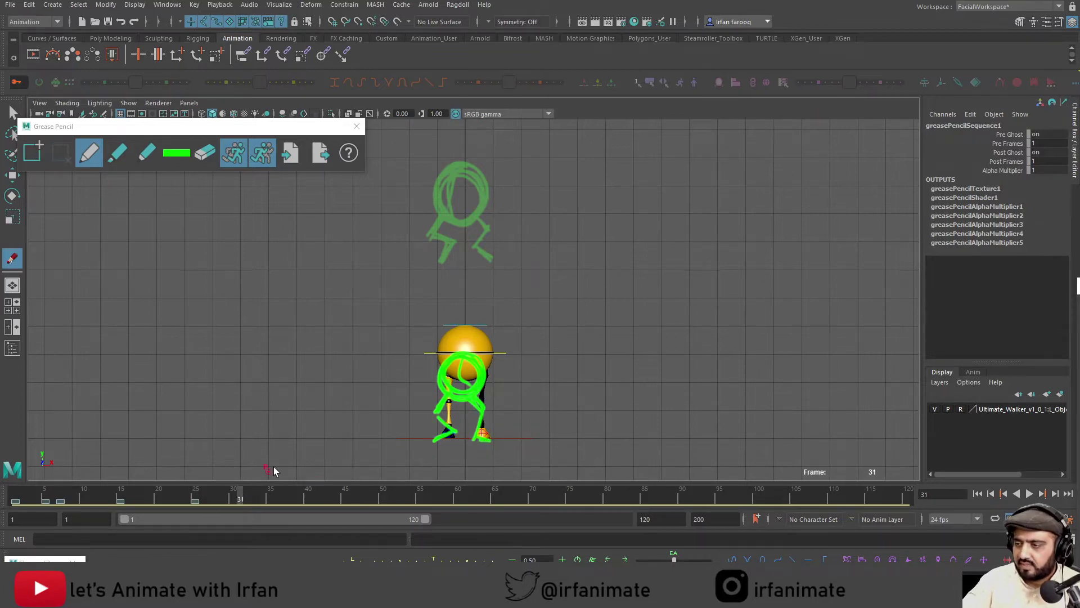
{"action": "mouse_move", "coordinate": [448, 345]}
{"action": "left_mouse_down"}
{"action": "mouse_move", "coordinate": [453, 338]}
{"action": "mouse_move", "coordinate": [458, 368]}
{"action": "mouse_move", "coordinate": [484, 346]}
{"action": "mouse_move", "coordinate": [447, 325]}
{"action": "mouse_move", "coordinate": [484, 332]}
{"action": "left_mouse_up"}
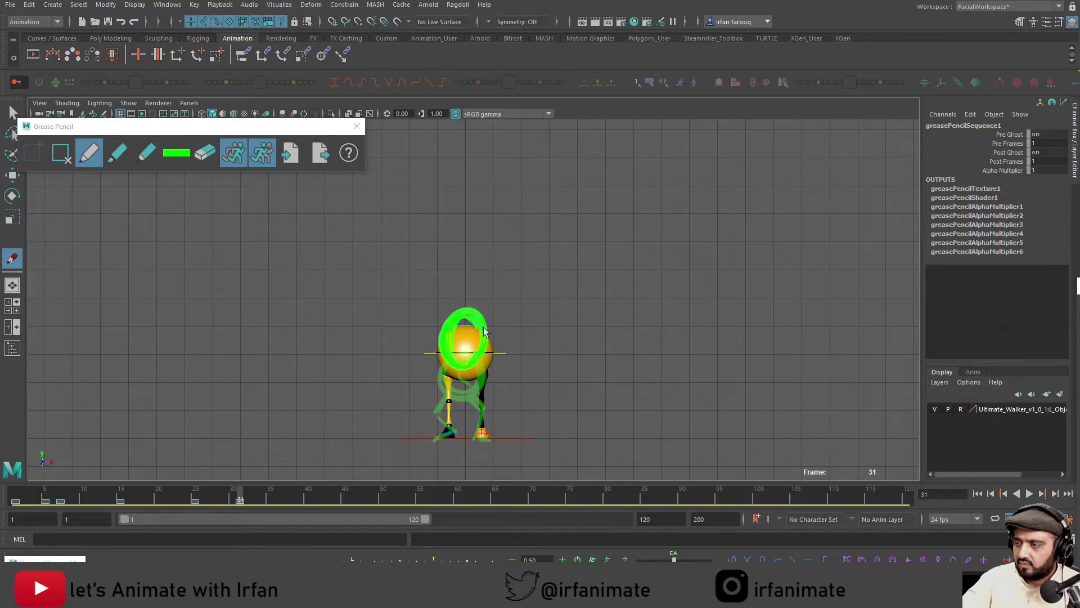
{"action": "left_click_drag", "start_coordinate": [458, 377], "coordinate": [449, 437]}
{"action": "left_click_drag", "start_coordinate": [471, 369], "coordinate": [479, 425]}
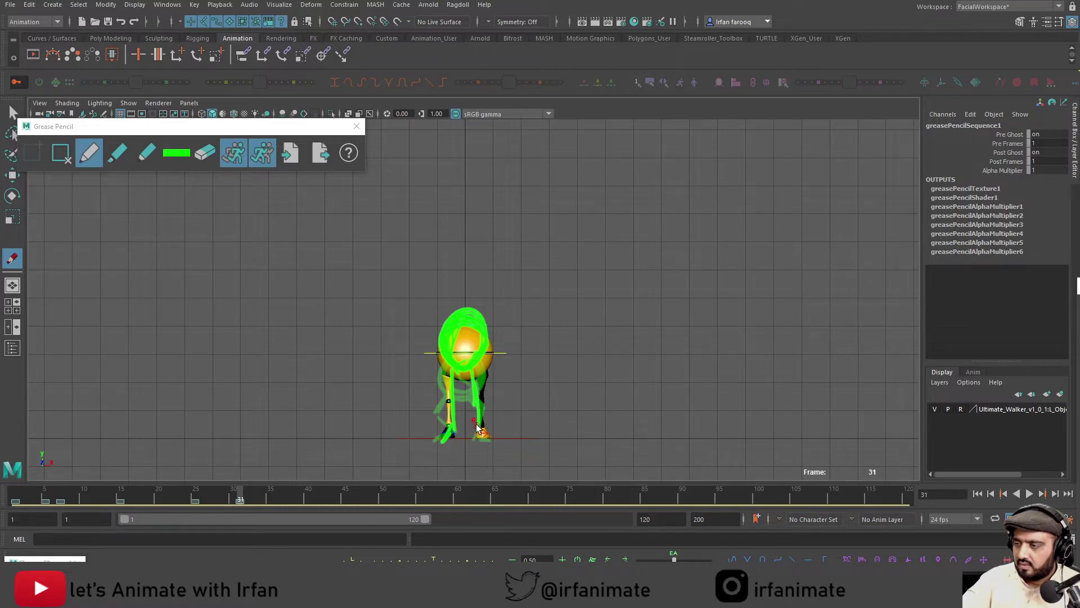
Sketch the settled standing pose at frame 40, with the round body at rest height, two legs and outward feet
{"action": "left_click_drag", "start_coordinate": [266, 495], "coordinate": [308, 497]}
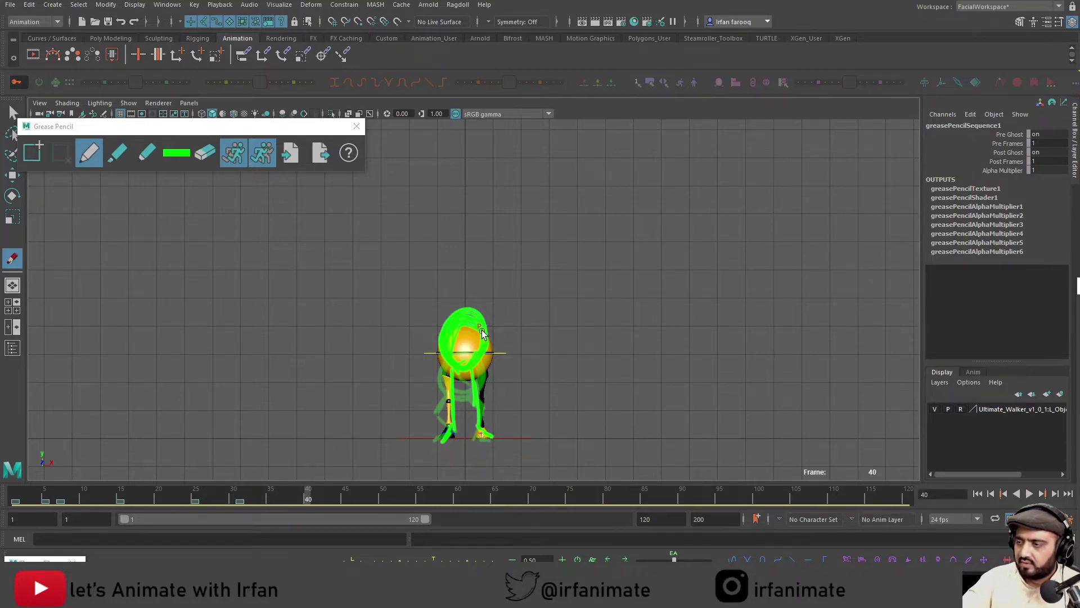
{"action": "mouse_move", "coordinate": [463, 337]}
{"action": "left_mouse_down"}
{"action": "mouse_move", "coordinate": [453, 369]}
{"action": "mouse_move", "coordinate": [444, 336]}
{"action": "mouse_move", "coordinate": [470, 325]}
{"action": "left_mouse_up"}
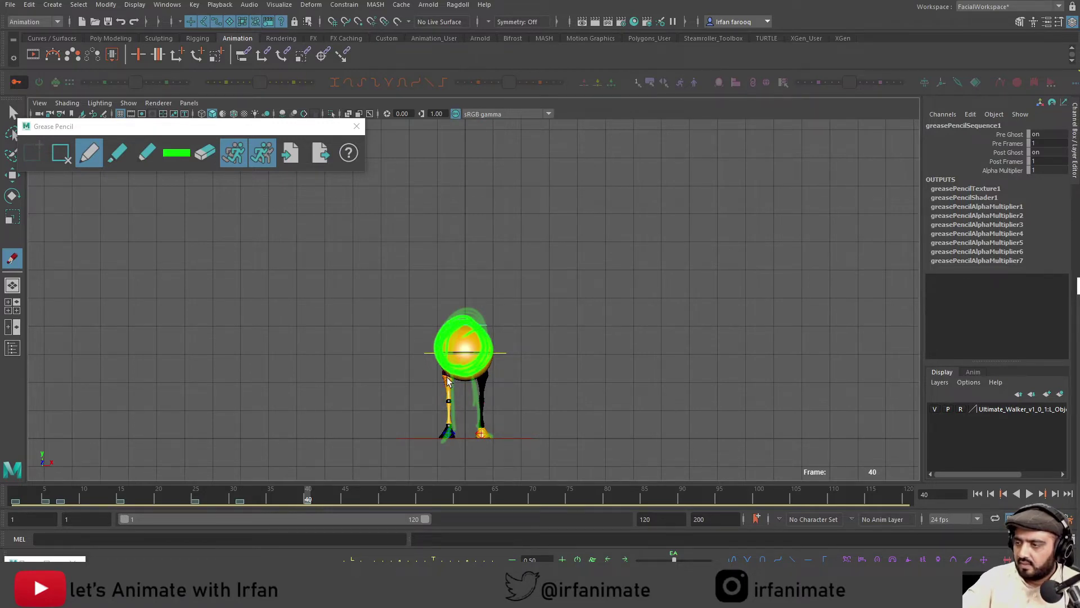
{"action": "left_click_drag", "start_coordinate": [447, 376], "coordinate": [450, 421]}
{"action": "mouse_move", "coordinate": [446, 396]}
{"action": "left_mouse_down"}
{"action": "mouse_move", "coordinate": [450, 435]}
{"action": "mouse_move", "coordinate": [433, 445]}
{"action": "left_mouse_up"}
{"action": "left_click_drag", "start_coordinate": [477, 375], "coordinate": [482, 436]}
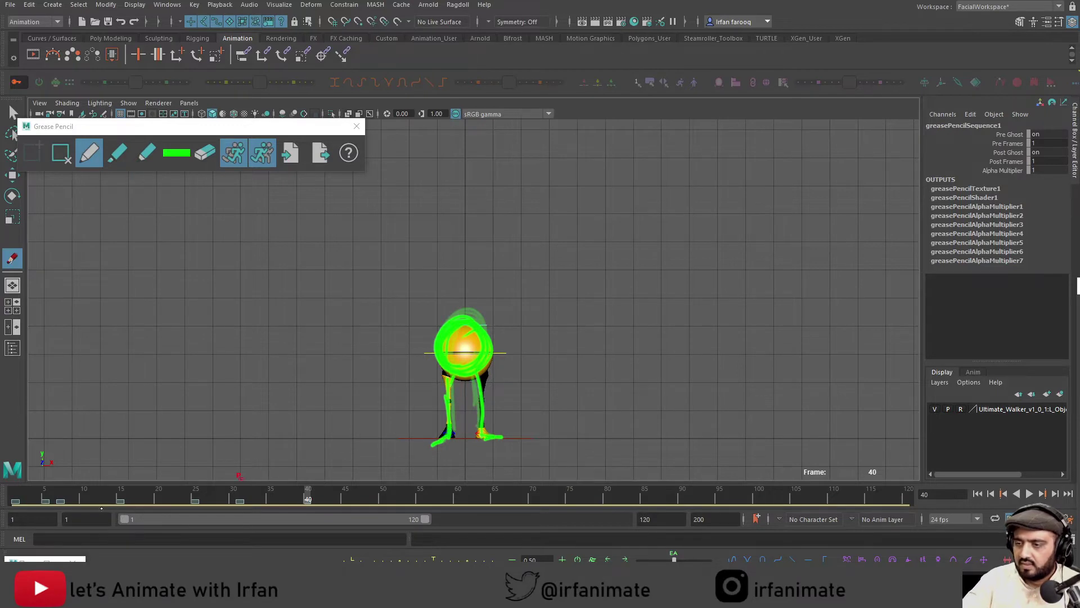
Shorten the playback range to frames 1 to 51 and play back the sketched jump from the start
{"action": "left_click", "coordinate": [16, 497]}
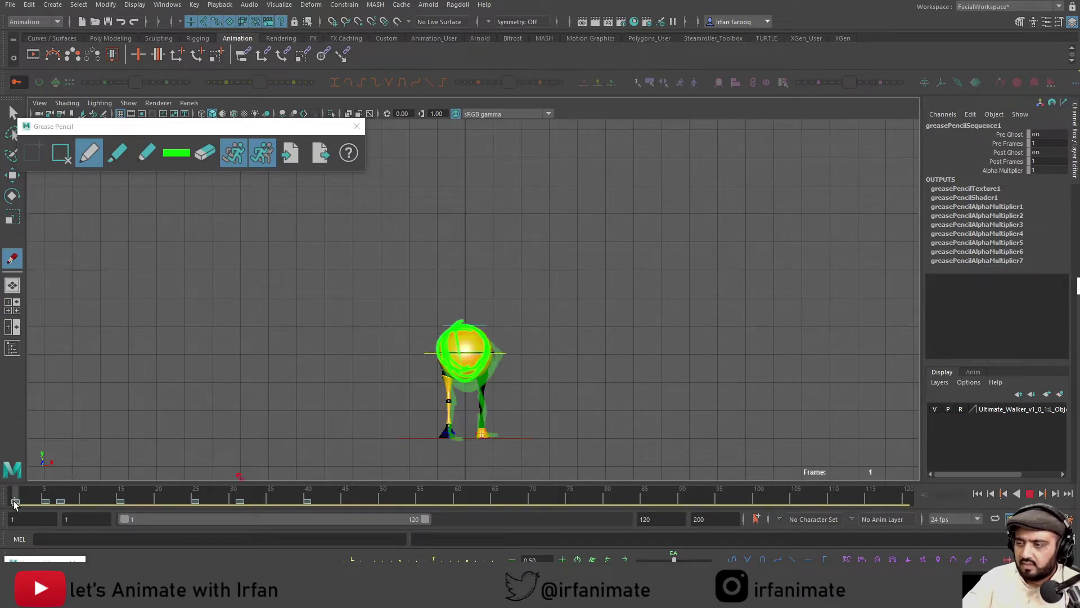
{"action": "key", "text": "alt+v"}
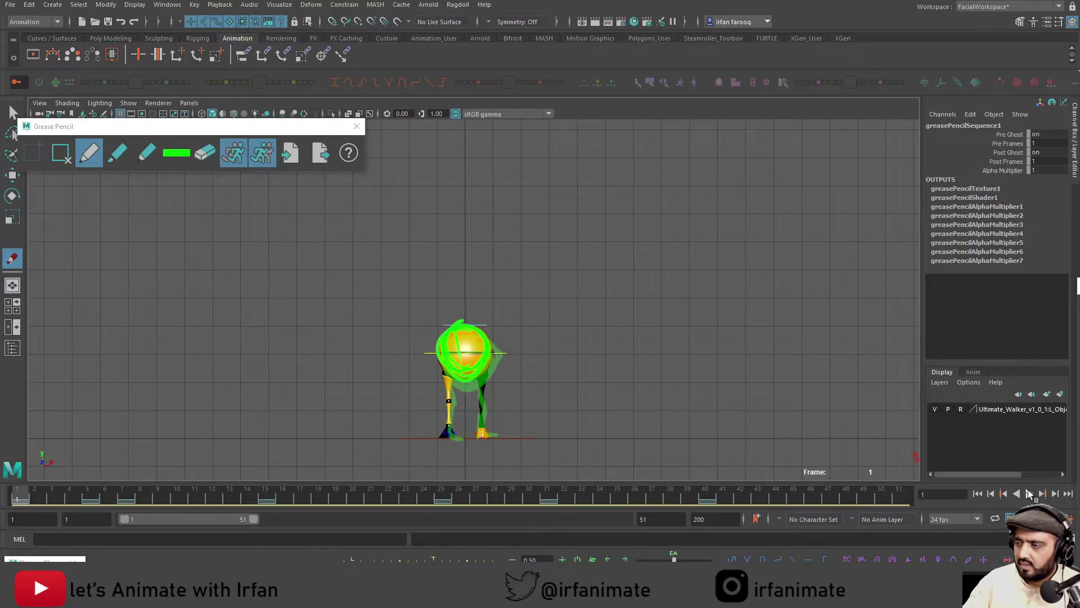
{"action": "left_click", "coordinate": [1029, 493]}
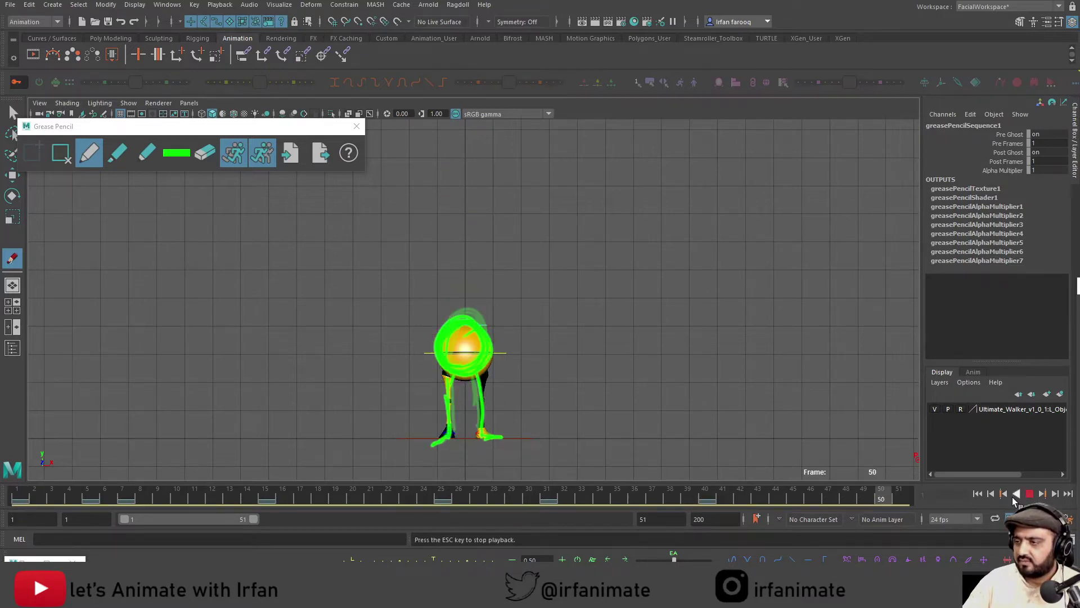
{"action": "left_click", "coordinate": [1029, 494]}
Sketch an airborne in-between at frame 20, with the body and bent legs slightly lower than the frame 15 pose
{"action": "left_click_drag", "start_coordinate": [251, 500], "coordinate": [353, 493]}
{"action": "mouse_move", "coordinate": [437, 201]}
{"action": "left_mouse_down"}
{"action": "mouse_move", "coordinate": [462, 186]}
{"action": "mouse_move", "coordinate": [450, 232]}
{"action": "mouse_move", "coordinate": [442, 221]}
{"action": "mouse_move", "coordinate": [474, 201]}
{"action": "left_mouse_up"}
{"action": "mouse_move", "coordinate": [437, 234]}
{"action": "left_mouse_down"}
{"action": "mouse_move", "coordinate": [428, 243]}
{"action": "mouse_move", "coordinate": [451, 248]}
{"action": "left_mouse_up"}
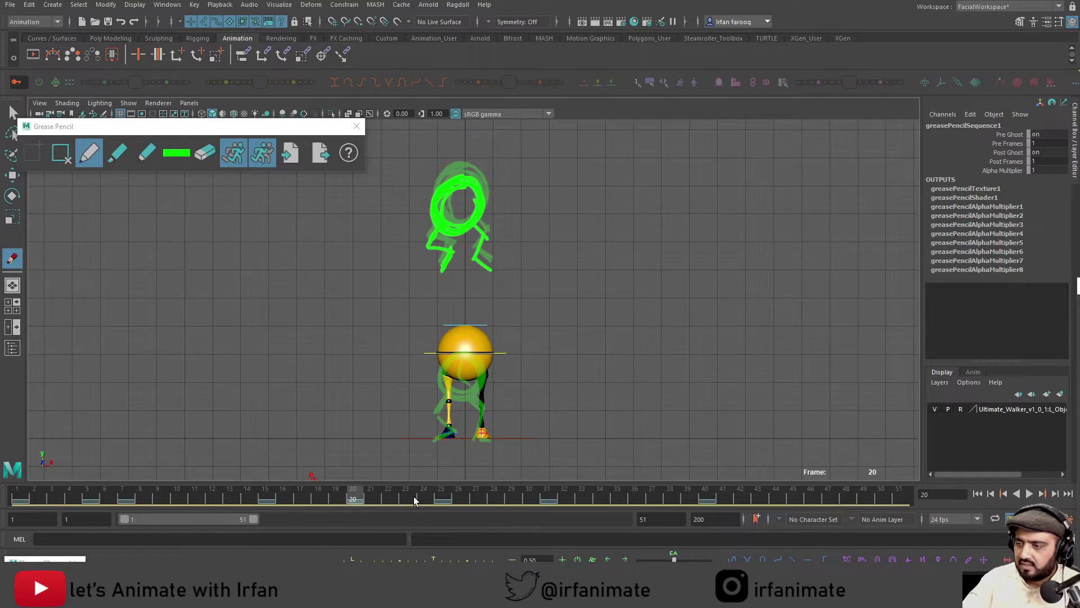
Sketch the ground-contact pose at frame 24, with the body raised above straight legs and the toes turned up
{"action": "left_click", "coordinate": [450, 497]}
{"action": "left_click_drag", "start_coordinate": [449, 497], "coordinate": [419, 498]}
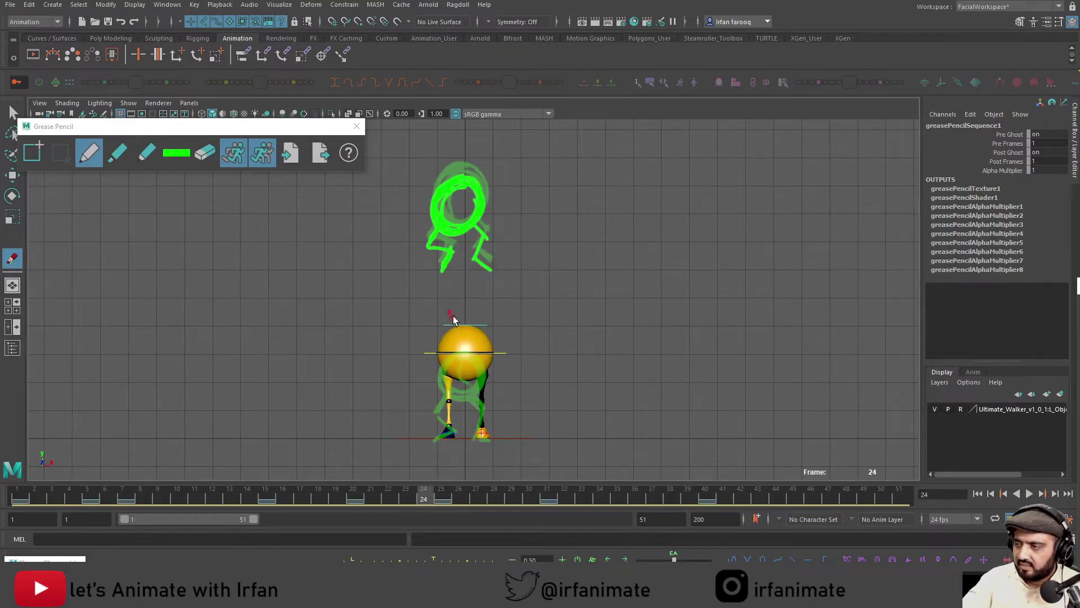
{"action": "mouse_move", "coordinate": [453, 319]}
{"action": "left_mouse_down"}
{"action": "mouse_move", "coordinate": [472, 428]}
{"action": "mouse_move", "coordinate": [492, 415]}
{"action": "left_mouse_up"}
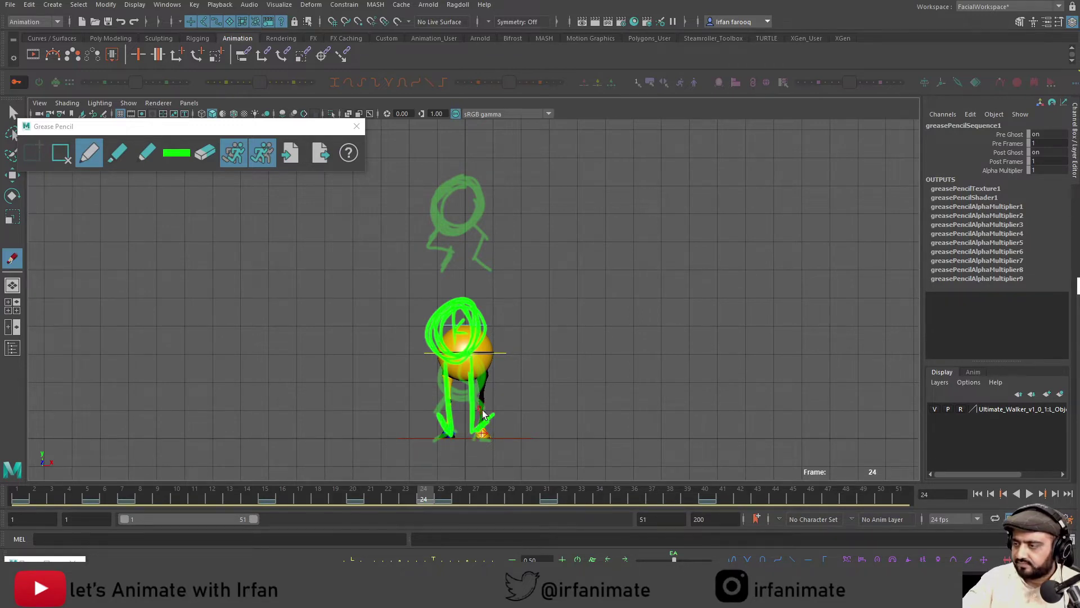
Sketch an in-between at frame 28 of the body rising from the landing crouch on slightly bent legs
{"action": "left_click", "coordinate": [444, 492]}
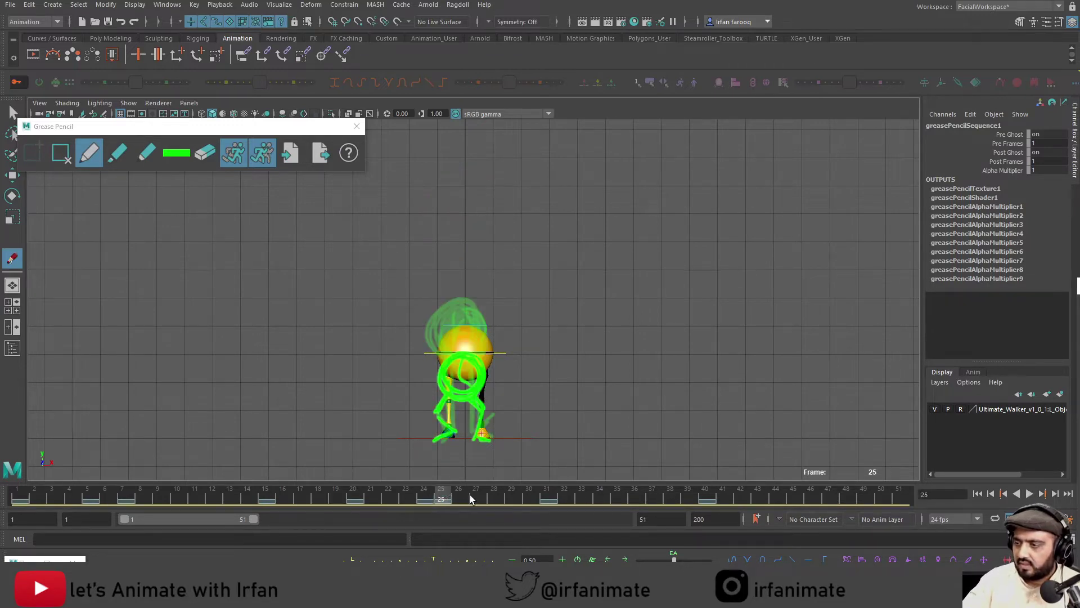
{"action": "left_click", "coordinate": [495, 493]}
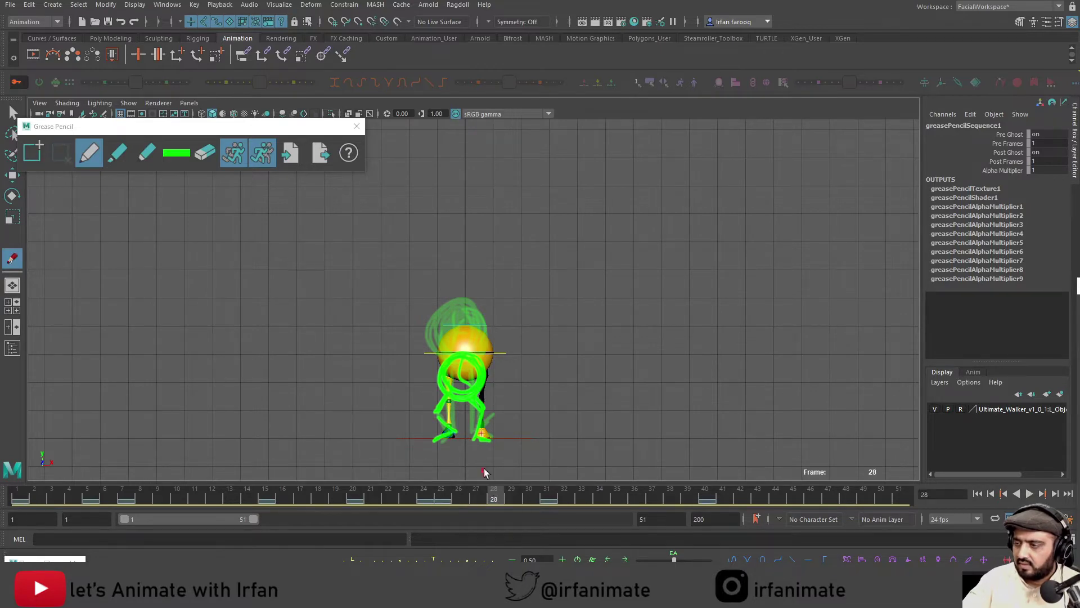
{"action": "mouse_move", "coordinate": [463, 329]}
{"action": "left_mouse_down"}
{"action": "mouse_move", "coordinate": [444, 360]}
{"action": "mouse_move", "coordinate": [456, 328]}
{"action": "mouse_move", "coordinate": [484, 363]}
{"action": "left_mouse_up"}
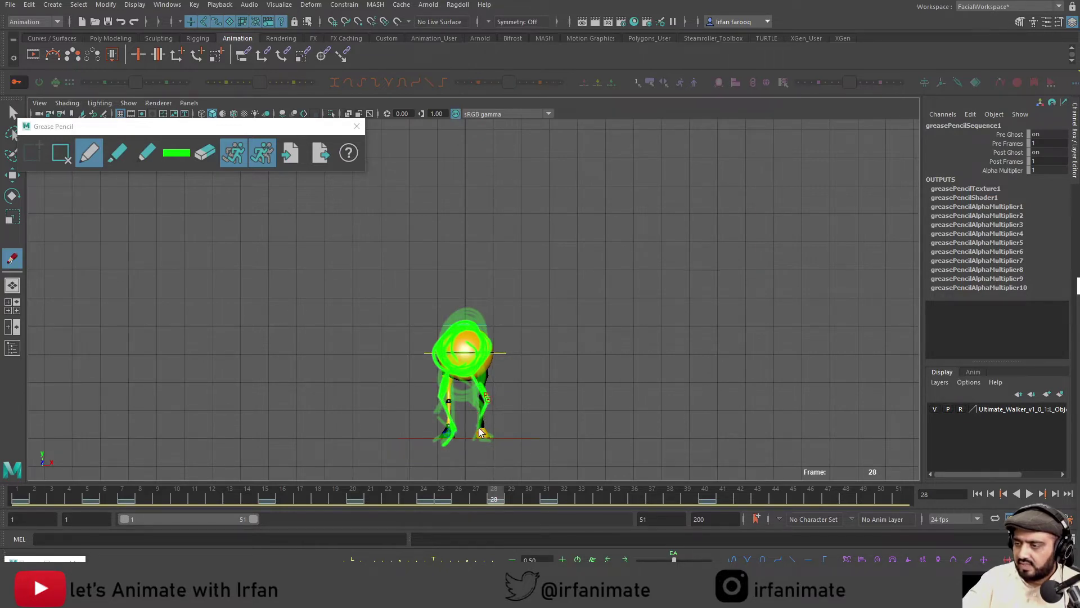
Sketch a settling in-between at frame 36, with a rounder, slightly lower body than the stretched frame 31 pose and nearly straight legs
{"action": "left_click_drag", "start_coordinate": [513, 498], "coordinate": [630, 495]}
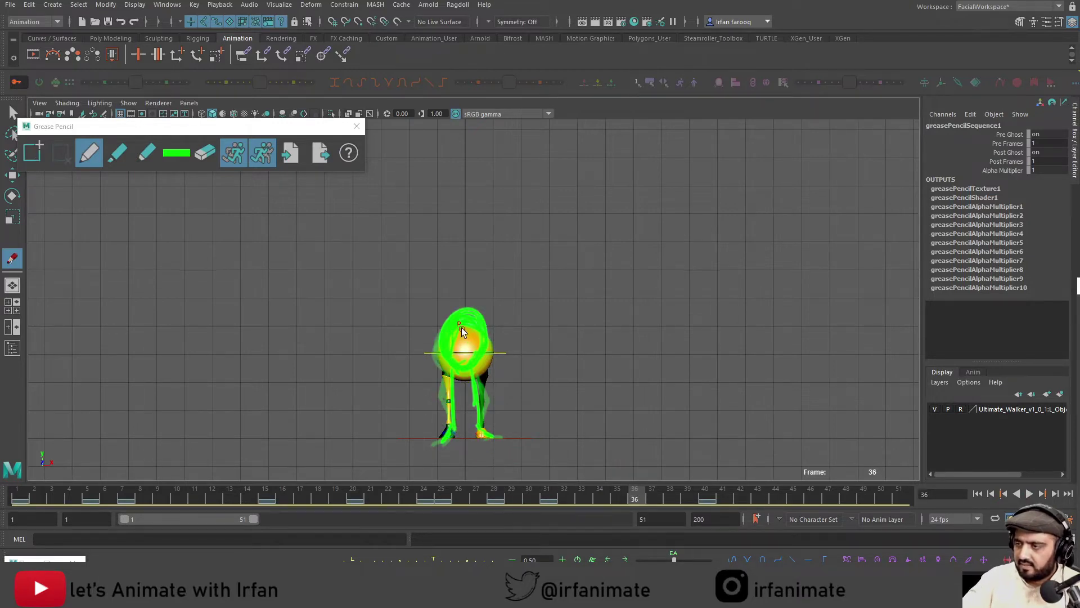
{"action": "left_click_drag", "start_coordinate": [462, 324], "coordinate": [457, 361]}
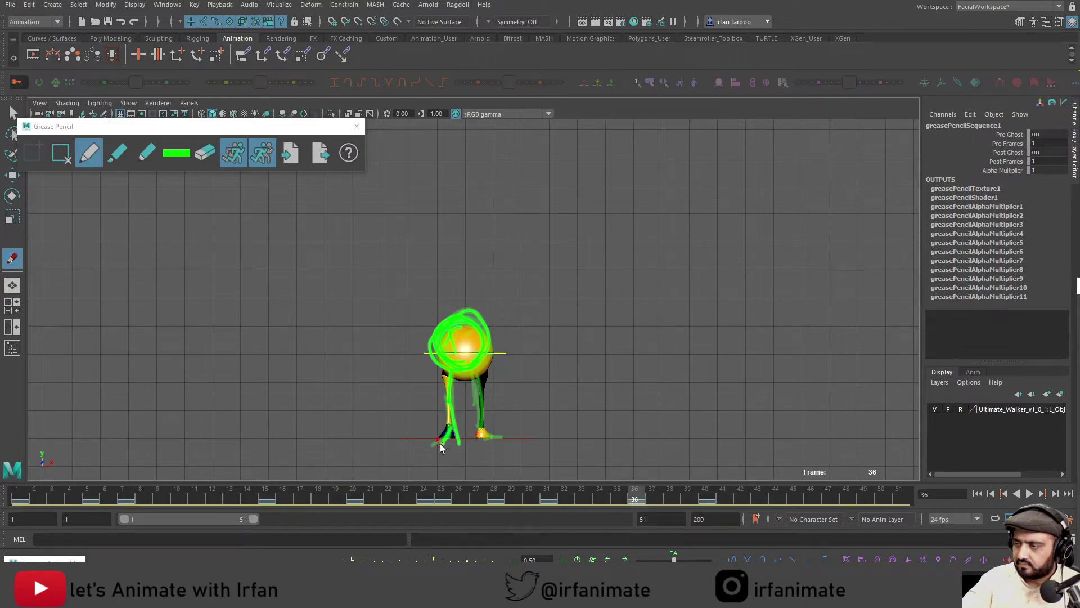
{"action": "left_click_drag", "start_coordinate": [472, 372], "coordinate": [482, 430]}
Sketch a rising in-between at frame 11, with the body just below the frame 15 pose and the legs trailing downward
{"action": "mouse_move", "coordinate": [175, 494]}
{"action": "left_mouse_down"}
{"action": "mouse_move", "coordinate": [125, 494]}
{"action": "mouse_move", "coordinate": [197, 494]}
{"action": "left_mouse_up"}
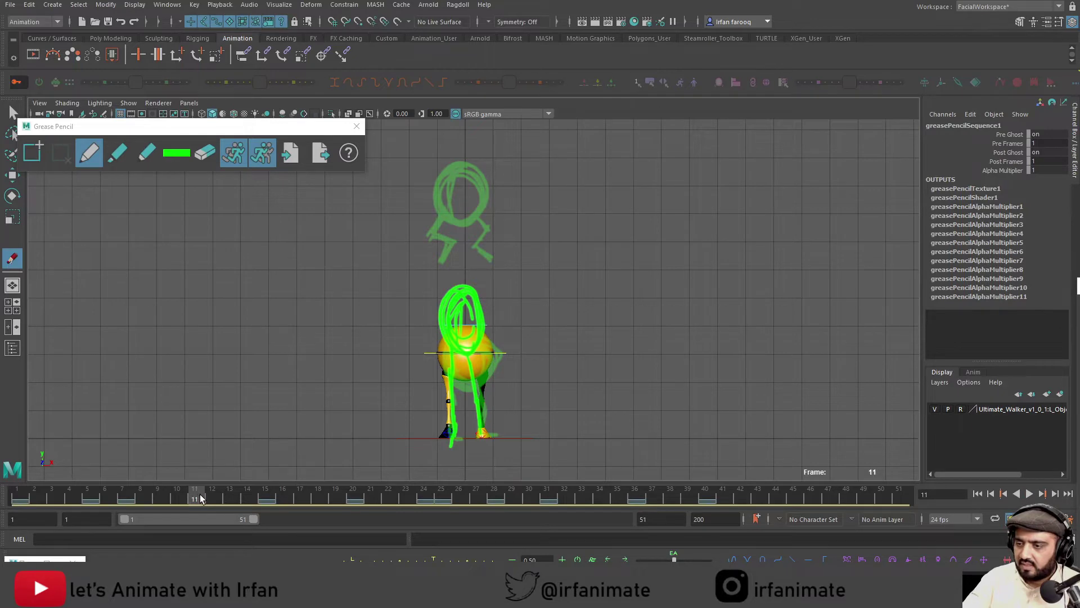
{"action": "mouse_move", "coordinate": [463, 197]}
{"action": "left_mouse_down"}
{"action": "mouse_move", "coordinate": [440, 215]}
{"action": "mouse_move", "coordinate": [485, 191]}
{"action": "mouse_move", "coordinate": [458, 229]}
{"action": "mouse_move", "coordinate": [426, 200]}
{"action": "left_mouse_up"}
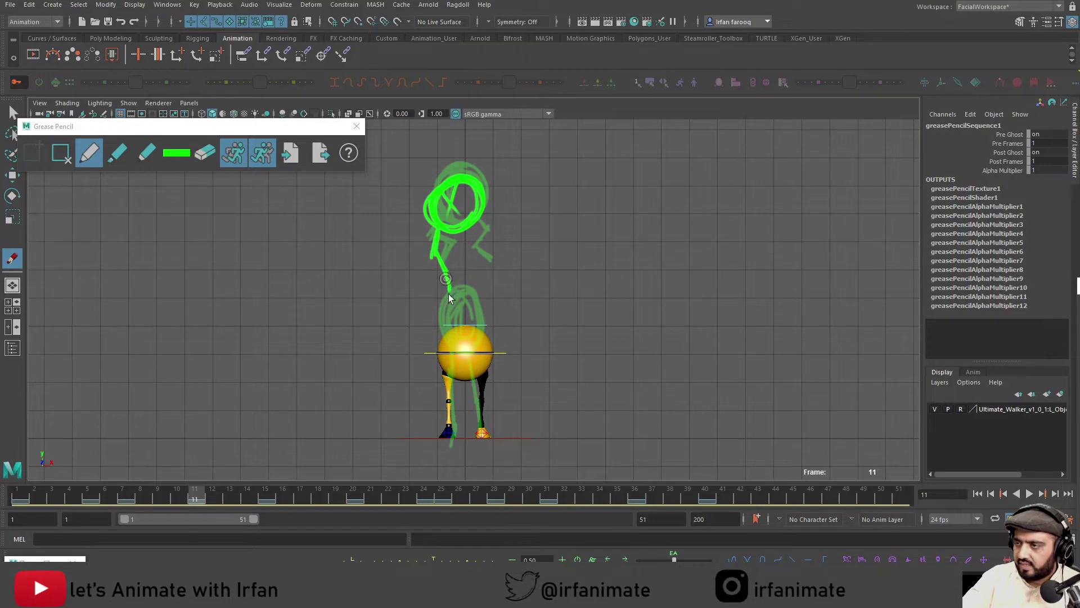
{"action": "left_click_drag", "start_coordinate": [448, 281], "coordinate": [452, 297]}
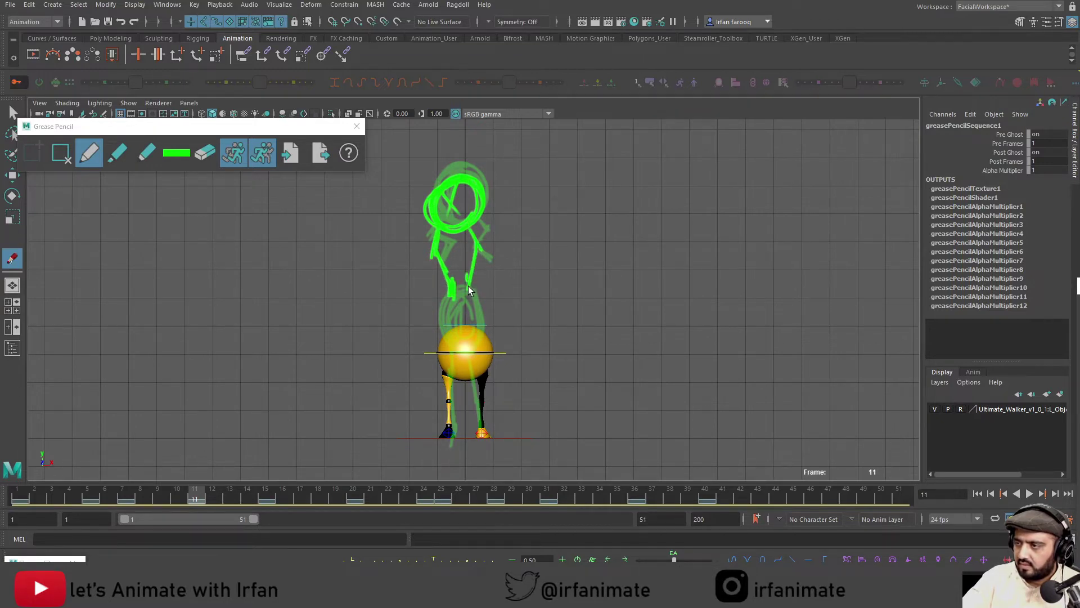
Erase the legs of the frame 20 sketch and redraw them bent and tucked closer under the body
{"action": "mouse_move", "coordinate": [119, 491]}
{"action": "left_mouse_down"}
{"action": "mouse_move", "coordinate": [132, 492]}
{"action": "mouse_move", "coordinate": [86, 490]}
{"action": "mouse_move", "coordinate": [285, 485]}
{"action": "left_mouse_up"}
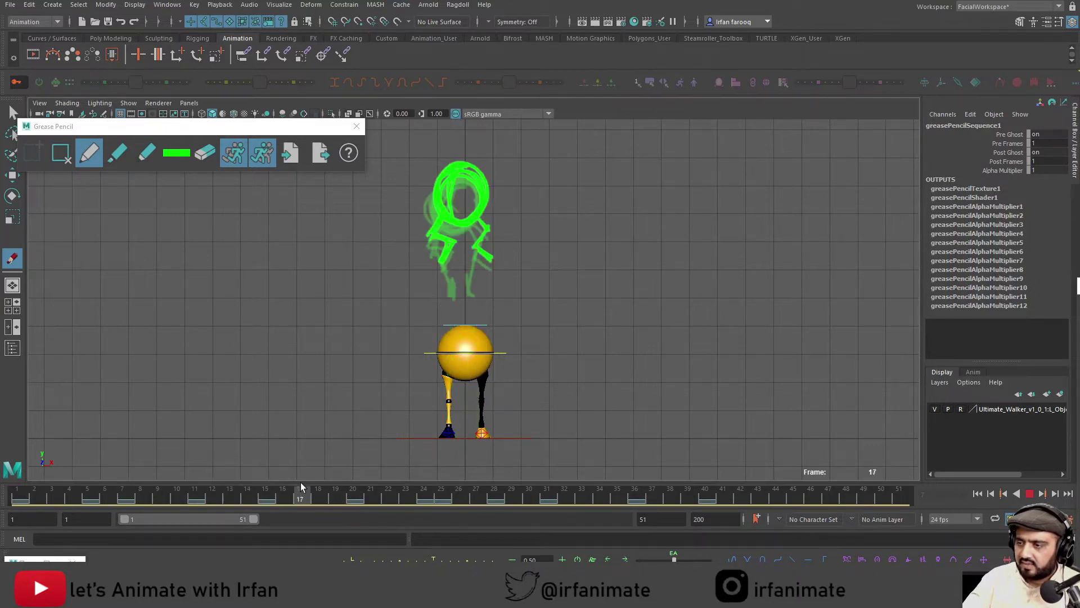
{"action": "mouse_move", "coordinate": [349, 480]}
{"action": "left_mouse_down"}
{"action": "mouse_move", "coordinate": [362, 478]}
{"action": "mouse_move", "coordinate": [350, 480]}
{"action": "left_mouse_up"}
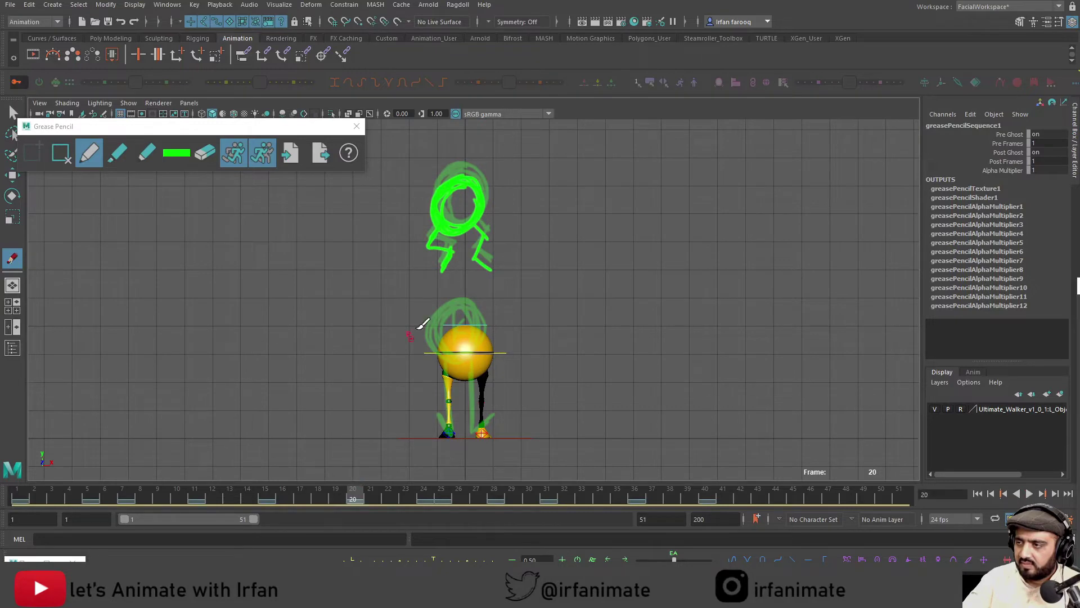
{"action": "left_click", "coordinate": [204, 152]}
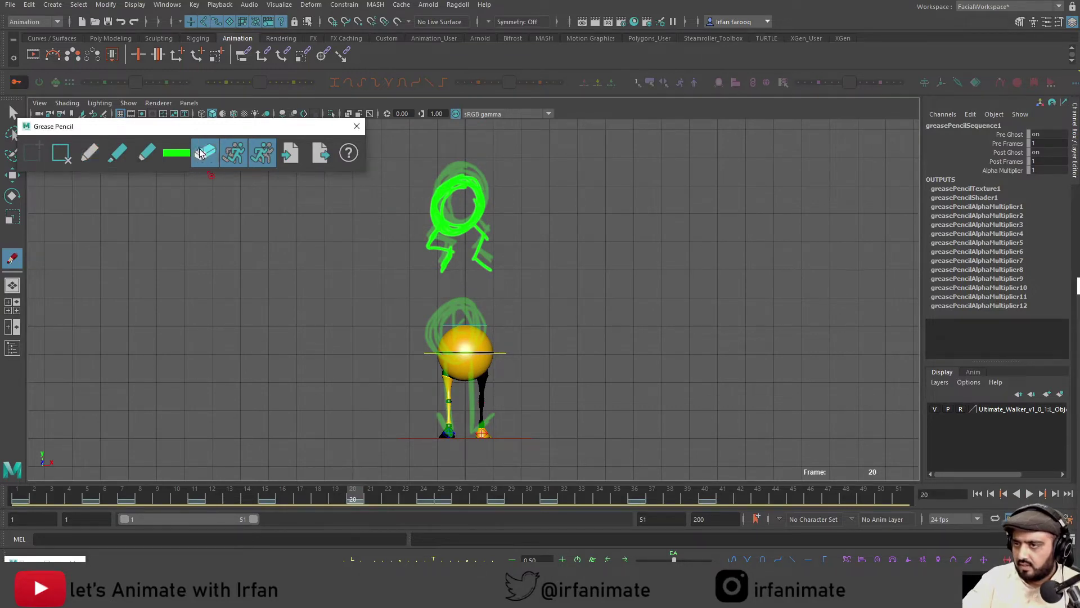
{"action": "mouse_move", "coordinate": [445, 244]}
{"action": "left_mouse_down"}
{"action": "mouse_move", "coordinate": [433, 239]}
{"action": "mouse_move", "coordinate": [483, 241]}
{"action": "left_mouse_up"}
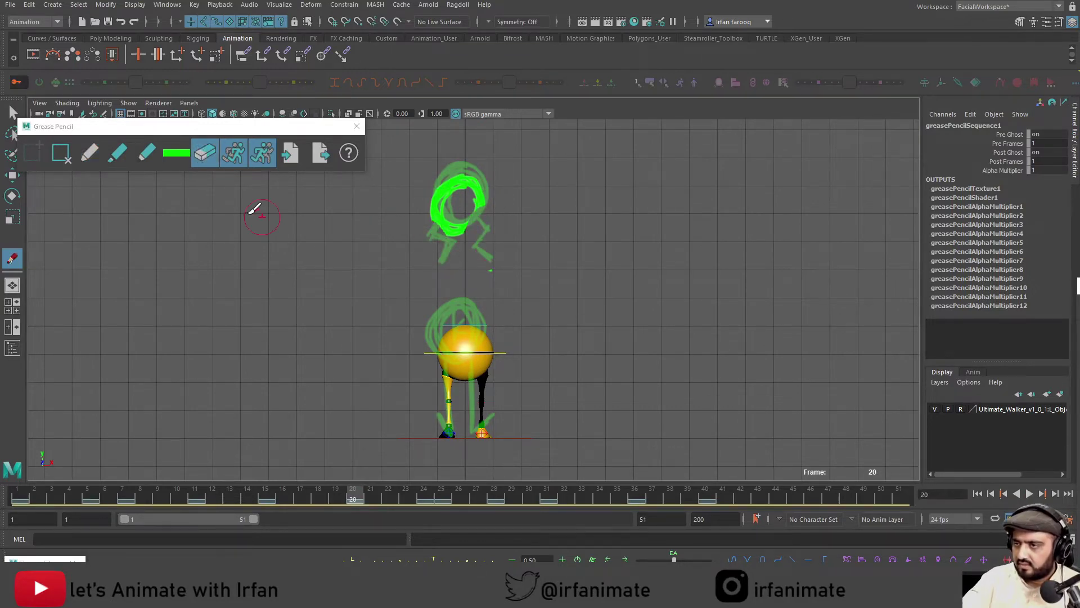
{"action": "left_click", "coordinate": [89, 152]}
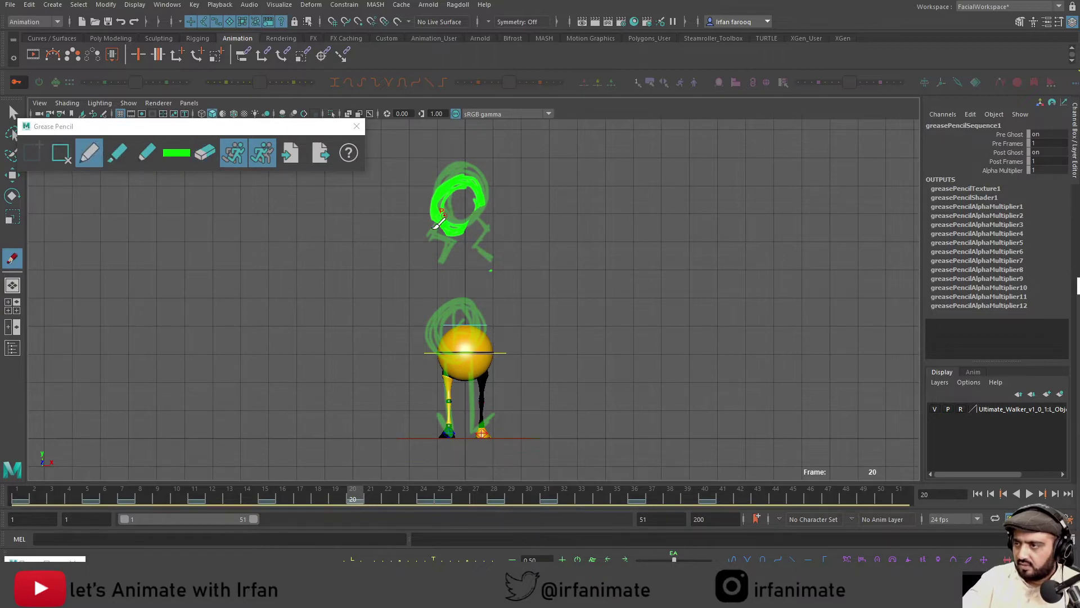
{"action": "left_click_drag", "start_coordinate": [435, 227], "coordinate": [438, 231]}
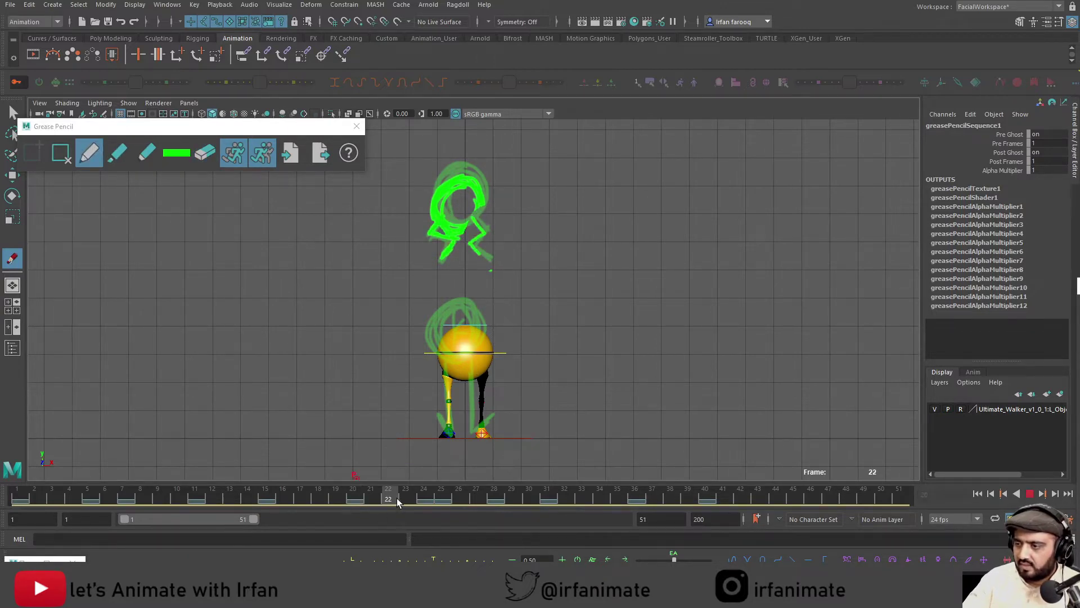
Scrub back to frame 1 and play back the sketched jump to check its timing
{"action": "left_click", "coordinate": [423, 498]}
{"action": "left_click", "coordinate": [397, 498]}
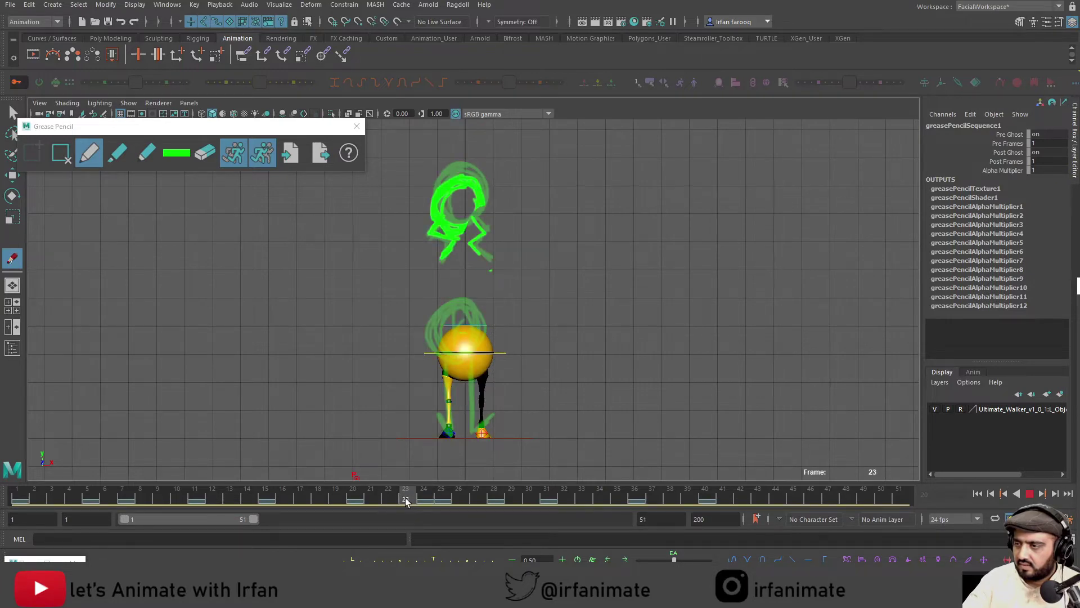
{"action": "left_click_drag", "start_coordinate": [423, 504], "coordinate": [20, 505]}
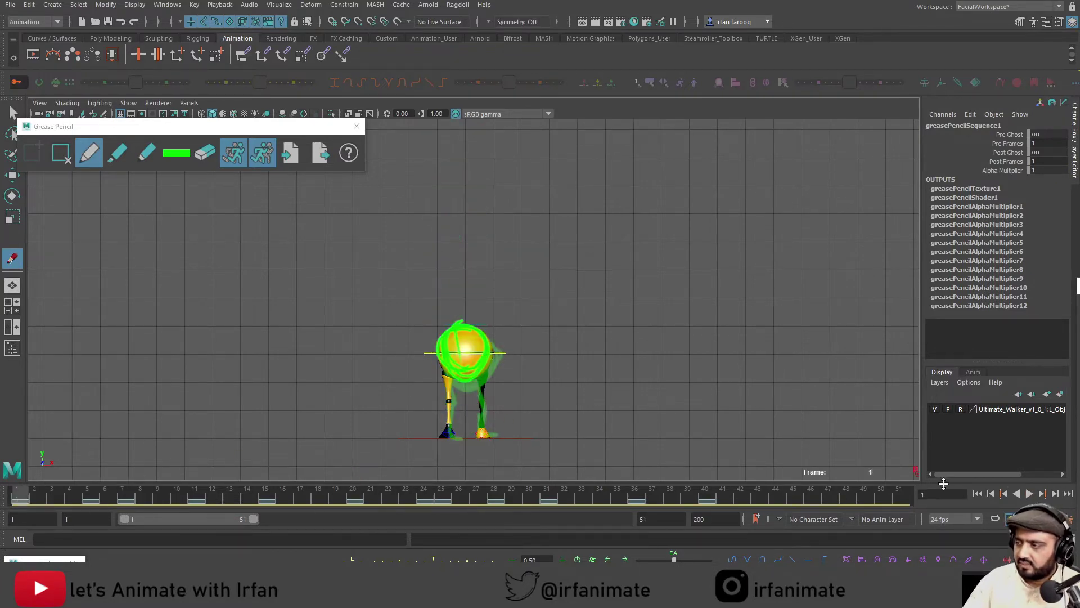
{"action": "left_click", "coordinate": [1029, 493]}
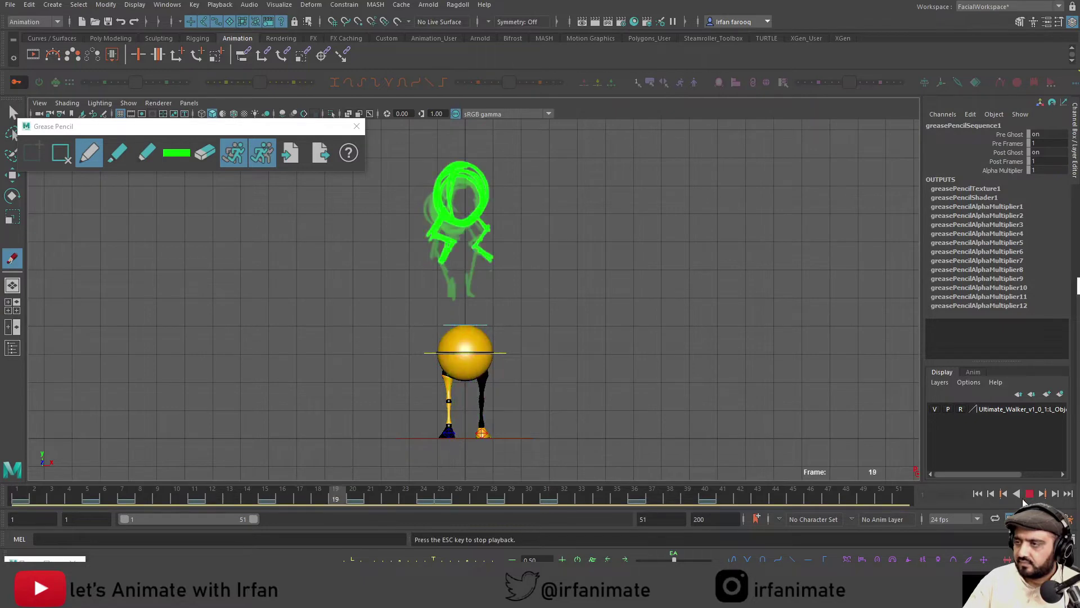
{"action": "left_click", "coordinate": [1029, 494]}
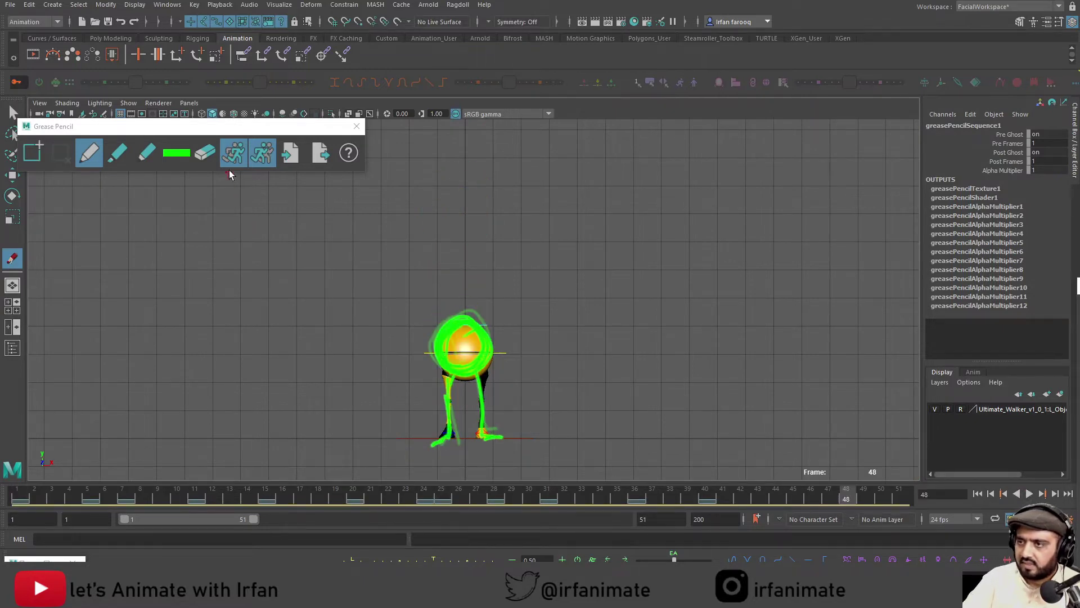
Turn off pre and post ghosting for the sketches and play back the jump from frame 1
{"action": "left_click", "coordinate": [234, 152]}
{"action": "left_click", "coordinate": [262, 152]}
{"action": "left_click_drag", "start_coordinate": [92, 502], "coordinate": [20, 505]}
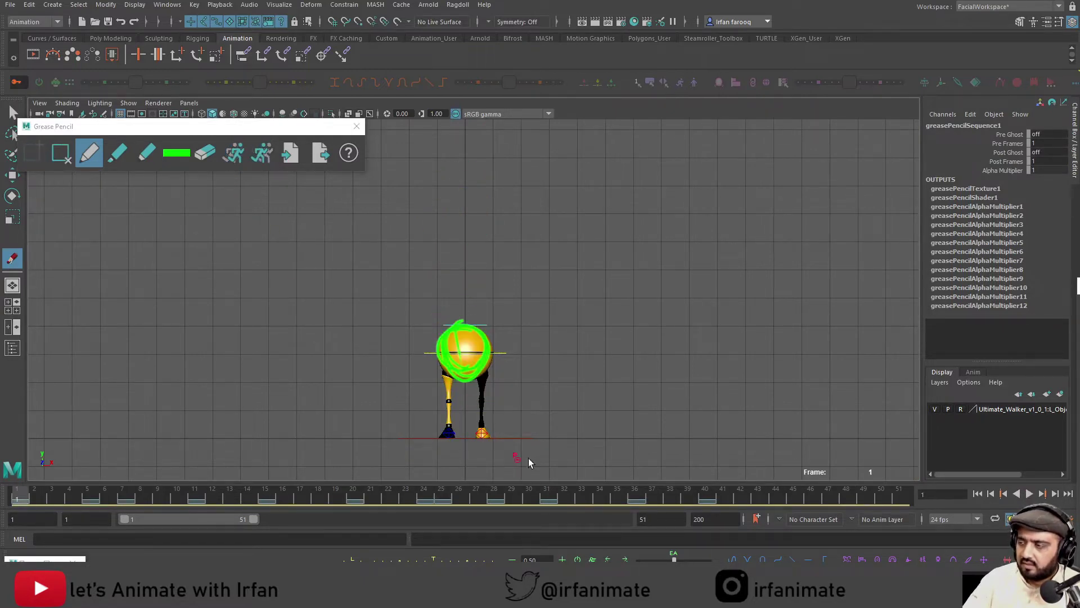
{"action": "left_click", "coordinate": [1028, 494]}
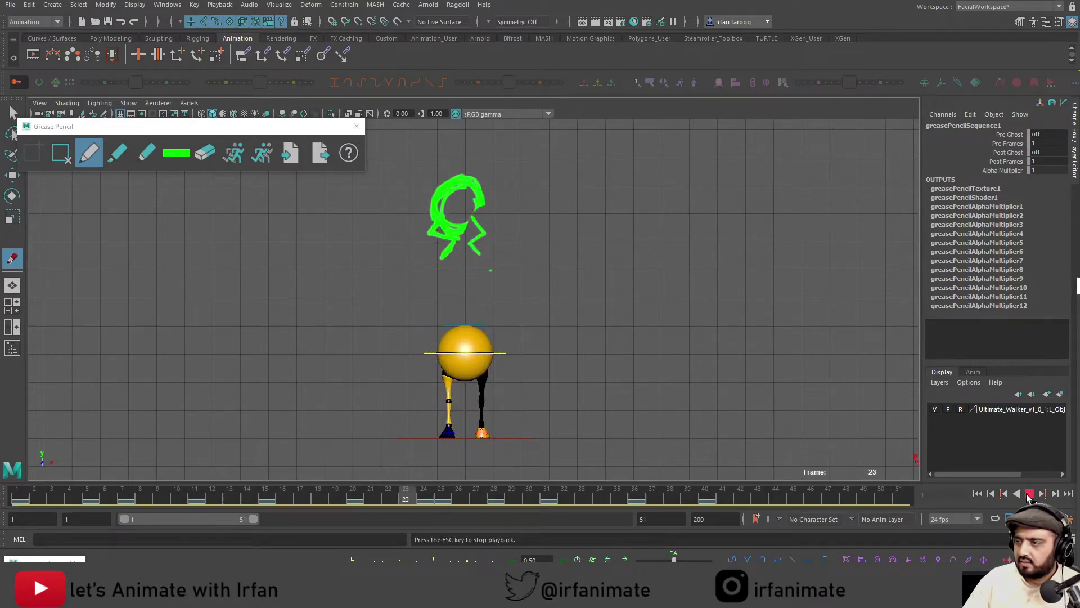
{"action": "left_click", "coordinate": [1029, 494]}
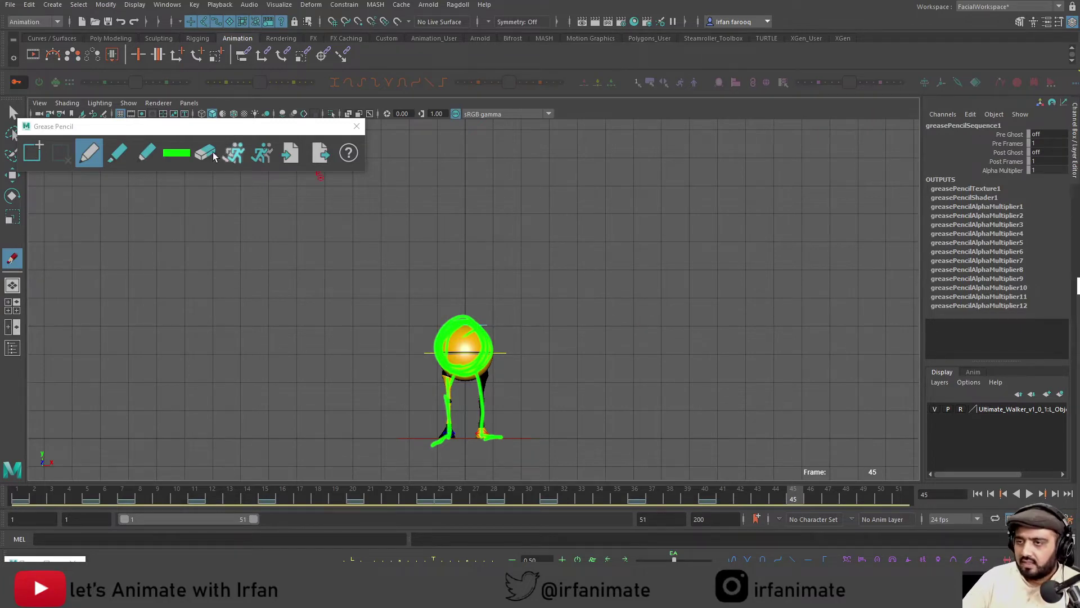
Leave drawing mode, select the walker's main body control and key it at frame 1
{"action": "left_click", "coordinate": [13, 175]}
{"action": "left_click", "coordinate": [567, 364]}
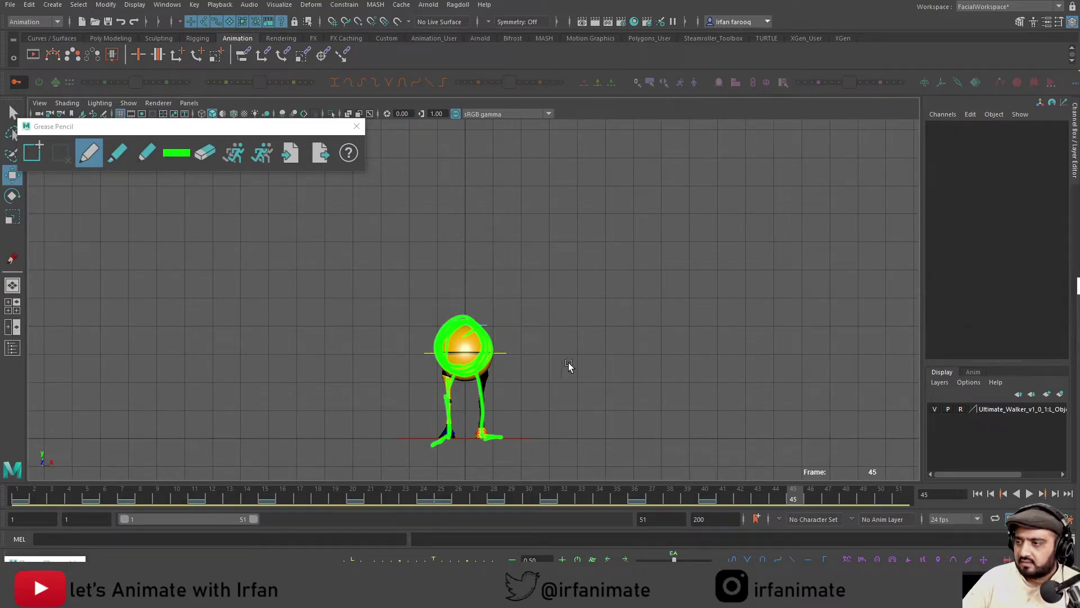
{"action": "left_click", "coordinate": [508, 355]}
{"action": "left_click", "coordinate": [17, 497]}
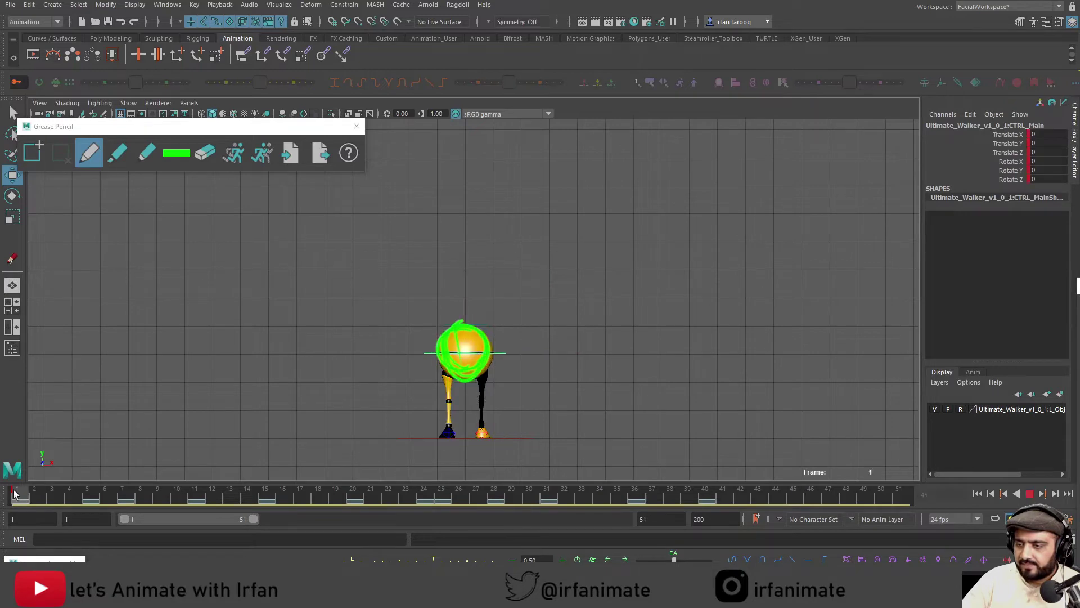
{"action": "key", "text": "s"}
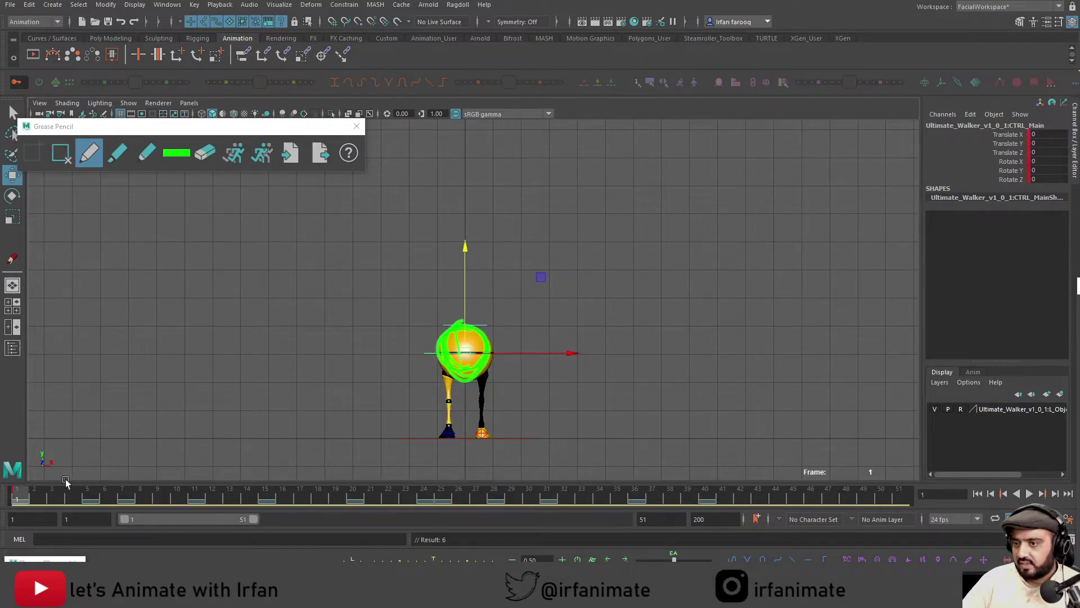
Set the default in tangent to Clamped and the default out tangent to Stepped in the animation preferences and save them
{"action": "left_click_drag", "start_coordinate": [38, 499], "coordinate": [87, 498]}
{"action": "key", "text": "comma"}
{"action": "left_click", "coordinate": [1070, 520]}
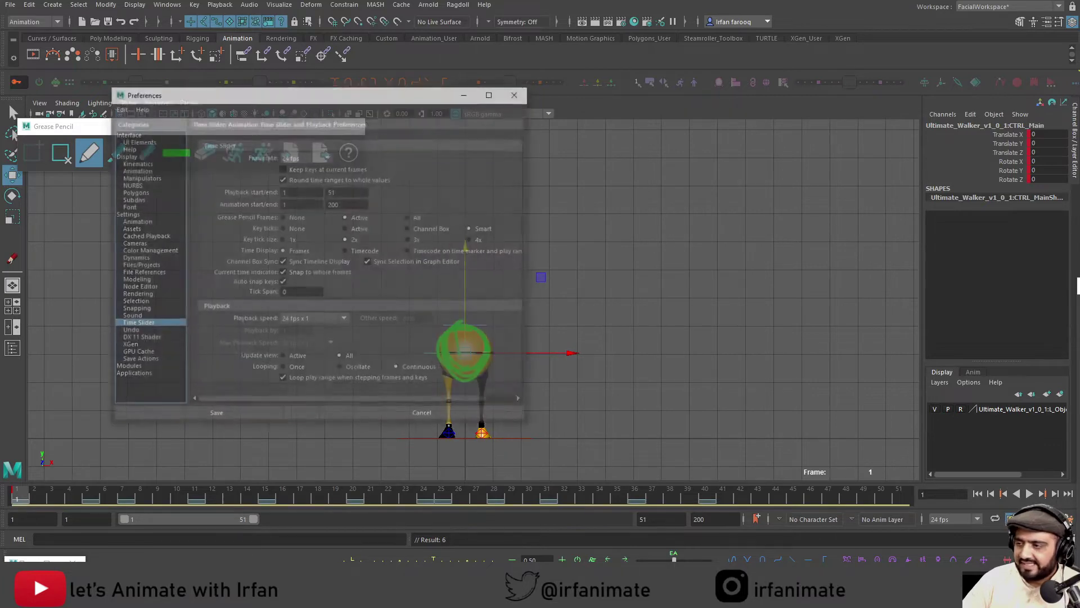
{"action": "left_click", "coordinate": [143, 221]}
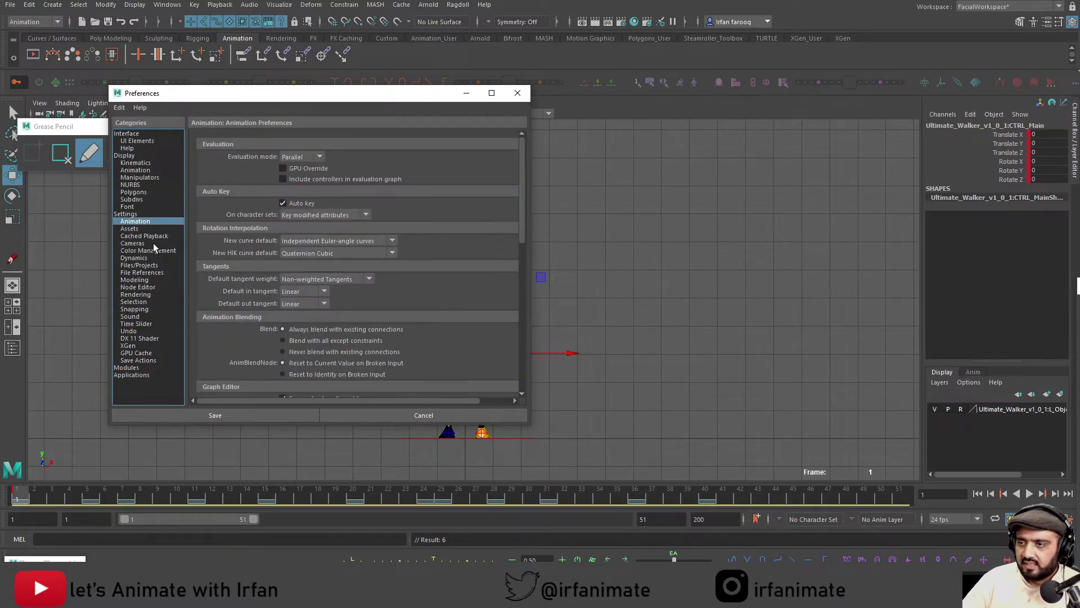
{"action": "left_click", "coordinate": [311, 292]}
{"action": "left_click", "coordinate": [307, 326]}
{"action": "left_click", "coordinate": [308, 303]}
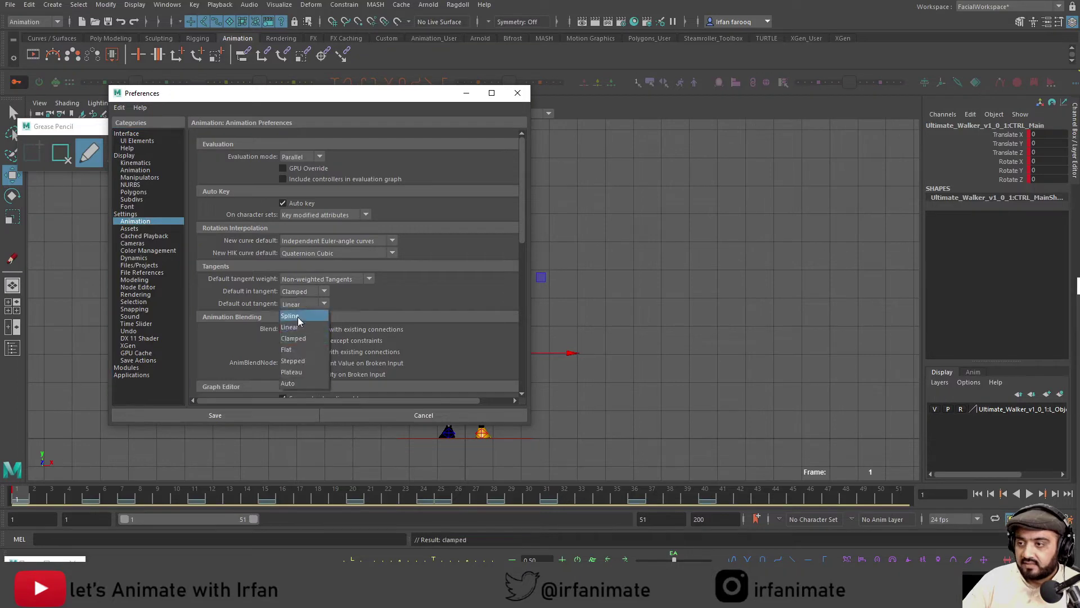
{"action": "left_click", "coordinate": [309, 360]}
{"action": "left_click", "coordinate": [223, 410]}
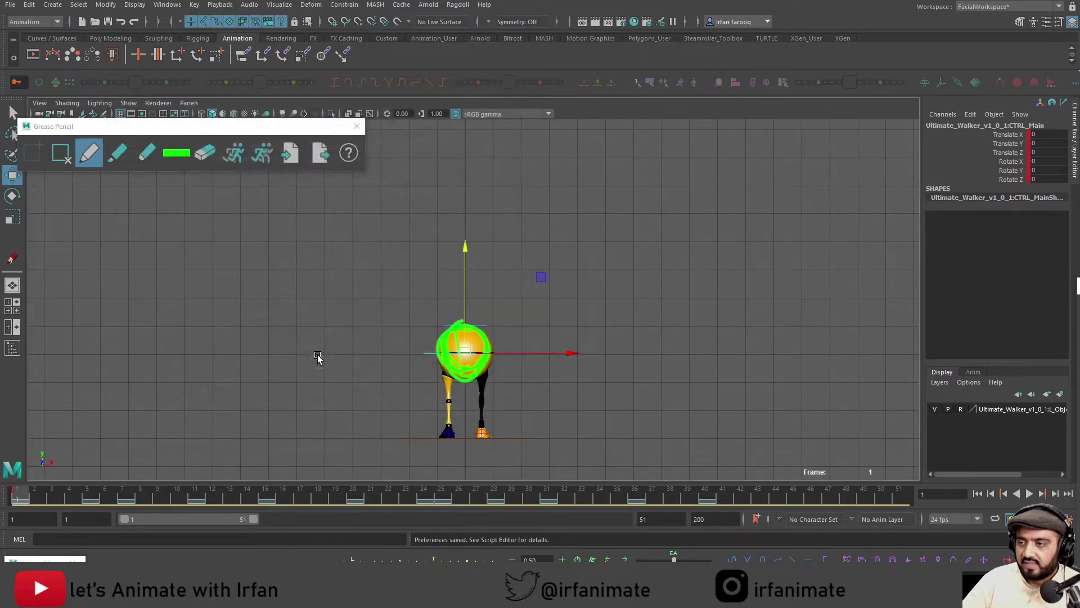
Match the main control's height to the sketches at frames 5, 7 and 11, using Translate Y -0.461 at frame 5 and about 5.27 at frame 11
{"action": "left_click_drag", "start_coordinate": [26, 491], "coordinate": [93, 488]}
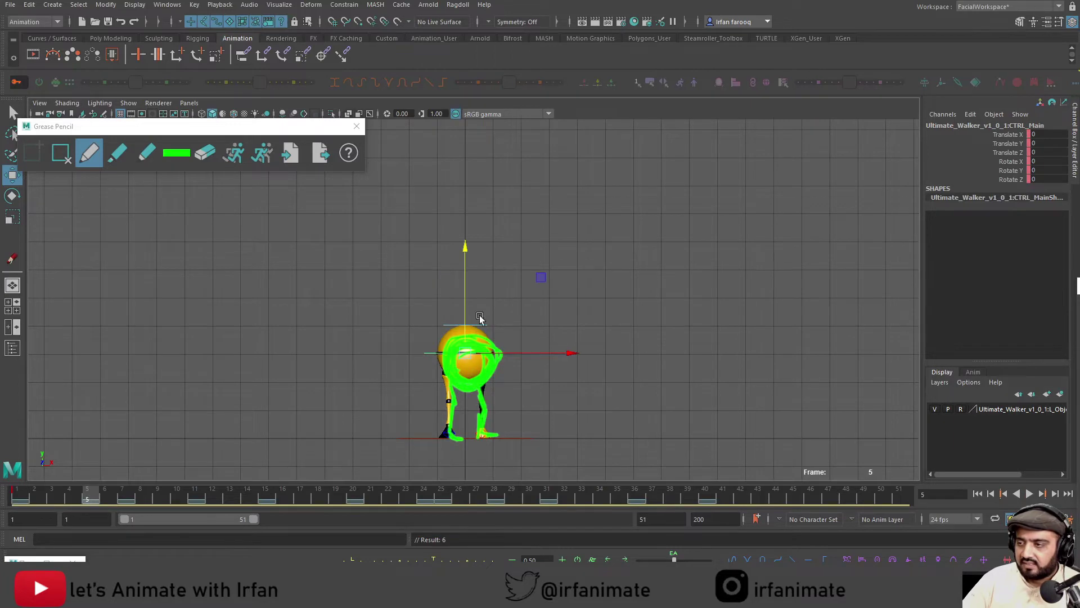
{"action": "left_click_drag", "start_coordinate": [463, 320], "coordinate": [464, 334]}
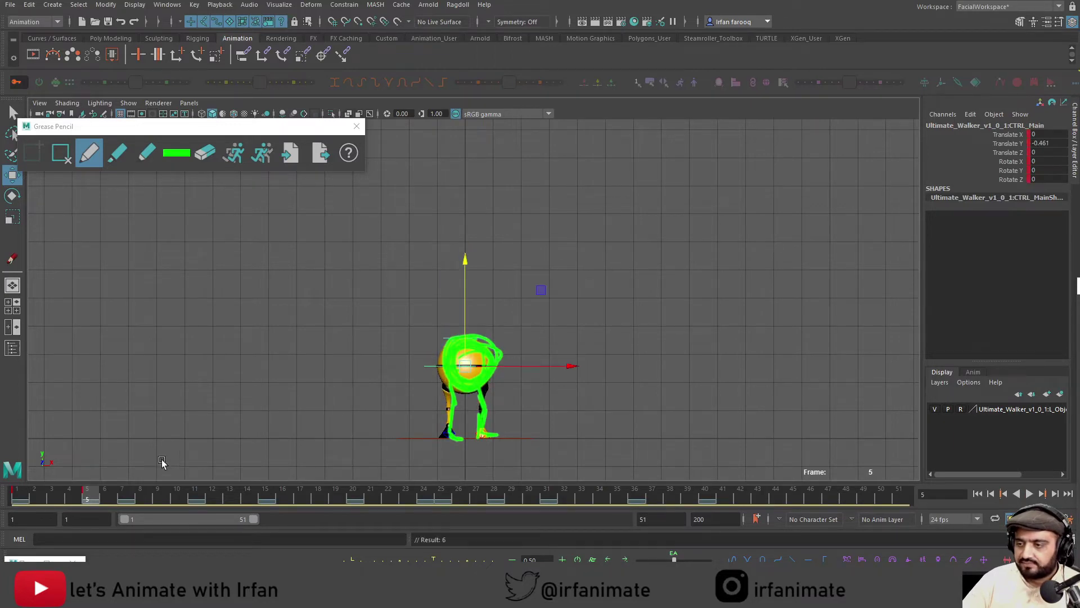
{"action": "left_click", "coordinate": [126, 494]}
{"action": "left_click_drag", "start_coordinate": [459, 340], "coordinate": [459, 299]}
{"action": "left_click_drag", "start_coordinate": [153, 491], "coordinate": [194, 494]}
{"action": "left_click_drag", "start_coordinate": [467, 313], "coordinate": [466, 193]}
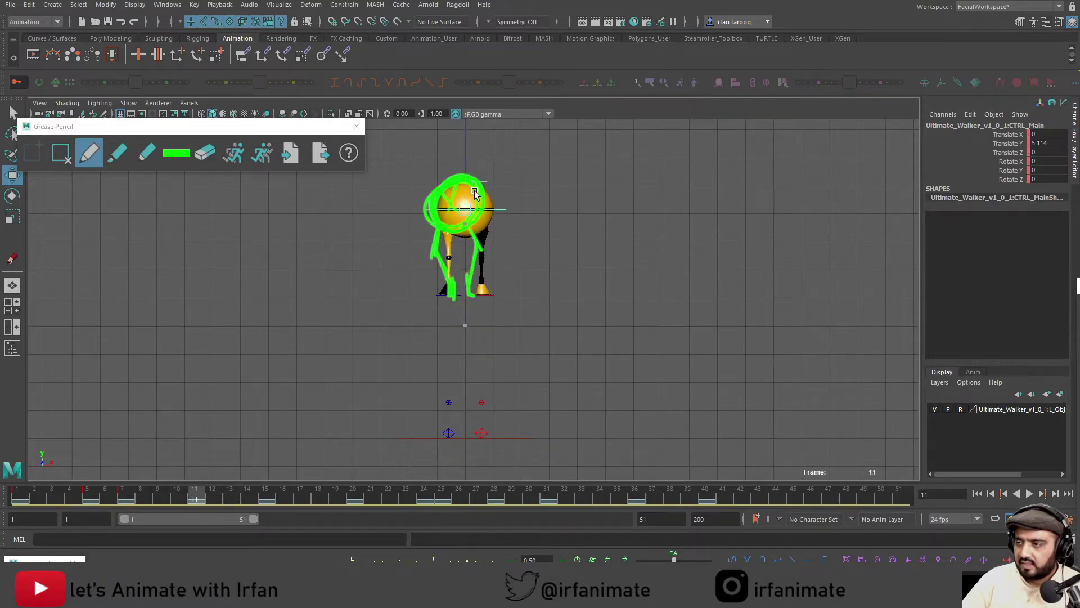
Key the main control's height to match the sketched body at frames 15, 20, 24, 25 and 28
{"action": "left_click", "coordinate": [271, 494]}
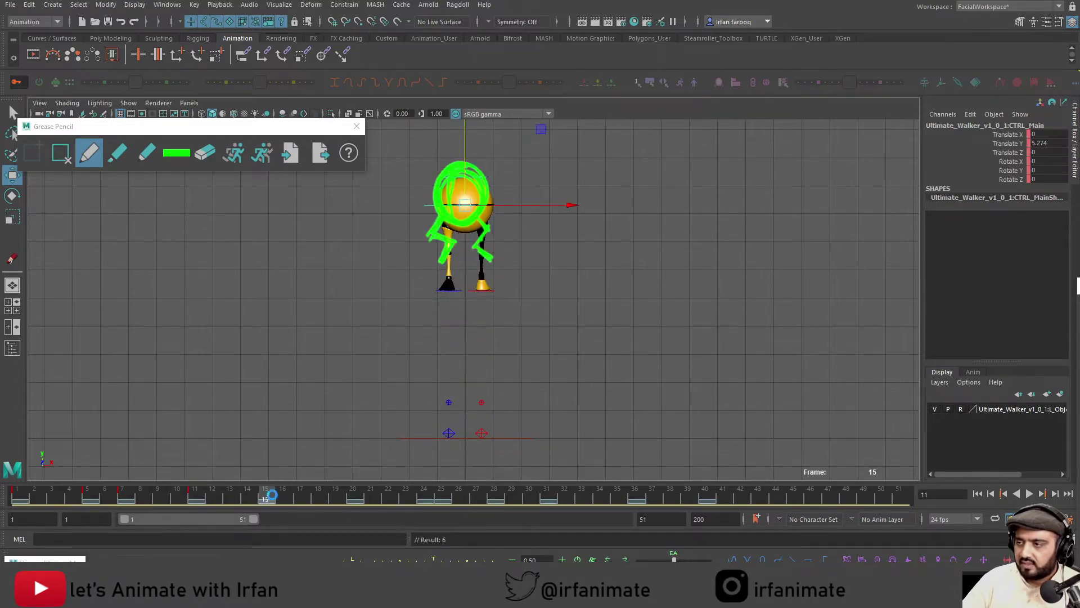
{"action": "mouse_move", "coordinate": [474, 199]}
{"action": "left_mouse_down"}
{"action": "mouse_move", "coordinate": [467, 191]}
{"action": "mouse_move", "coordinate": [464, 340]}
{"action": "mouse_move", "coordinate": [467, 307]}
{"action": "left_mouse_up"}
{"action": "left_click", "coordinate": [357, 495]}
{"action": "left_click", "coordinate": [426, 498]}
{"action": "left_click", "coordinate": [434, 498]}
{"action": "left_click", "coordinate": [495, 495]}
Key the main control's height to match the sketches at frames 31, 36 and 40, with Translate Y 0.08 at frame 40
{"action": "left_click_drag", "start_coordinate": [531, 500], "coordinate": [548, 500]}
{"action": "left_click_drag", "start_coordinate": [465, 306], "coordinate": [463, 292]}
{"action": "key", "text": "s"}
{"action": "left_click", "coordinate": [634, 497]}
{"action": "key", "text": "s"}
{"action": "left_click", "coordinate": [706, 495]}
{"action": "key", "text": "s"}
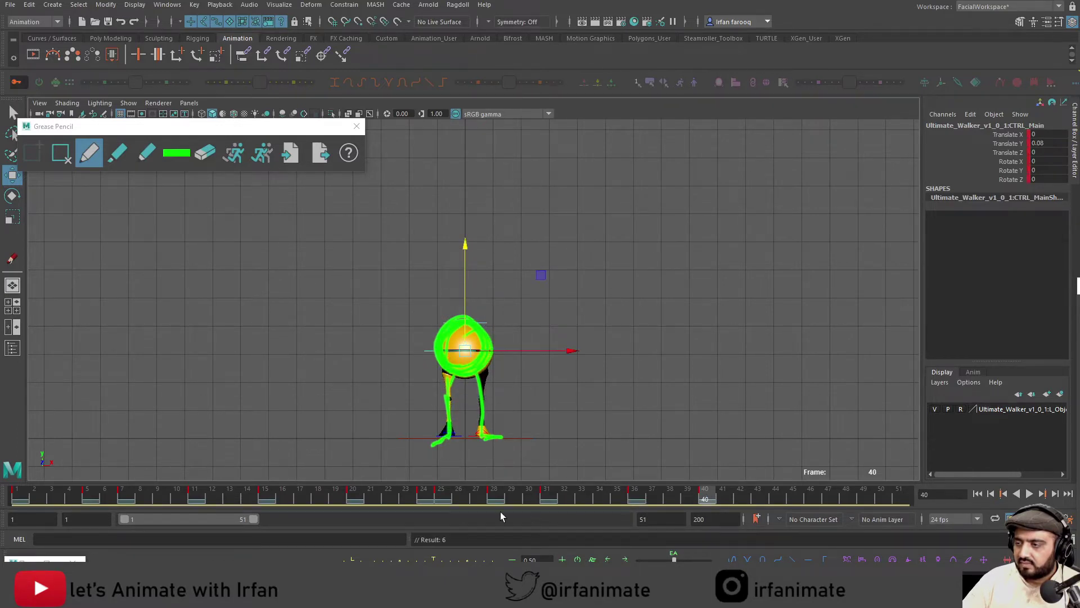
Review the landing frames and play back the stepped body animation from frame 1 against the sketches
{"action": "left_click_drag", "start_coordinate": [433, 495], "coordinate": [554, 501]}
{"action": "key", "text": "alt+shift+v"}
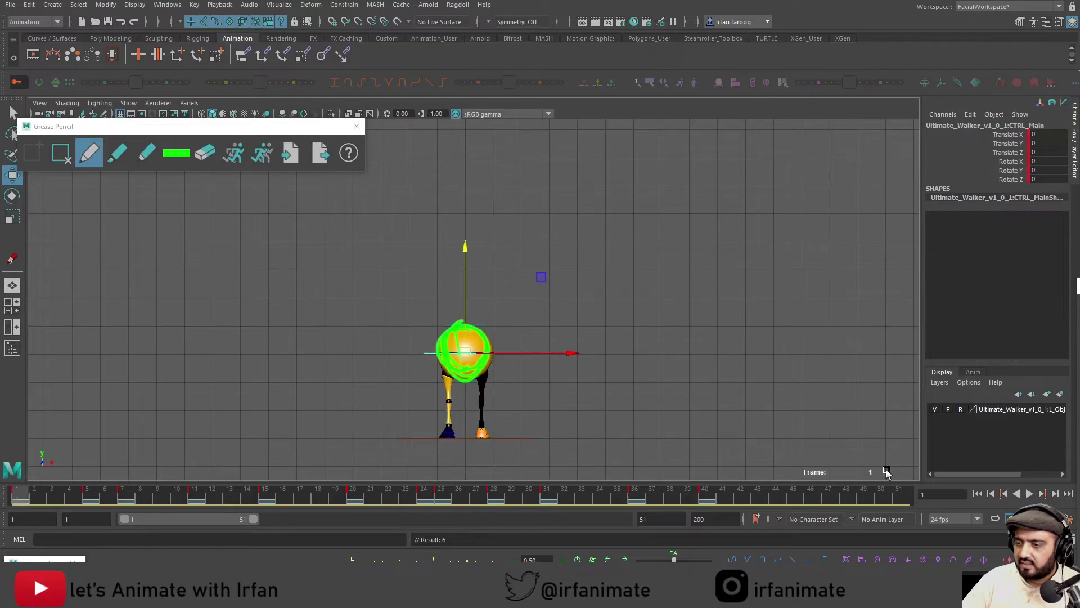
{"action": "left_click", "coordinate": [1019, 498]}
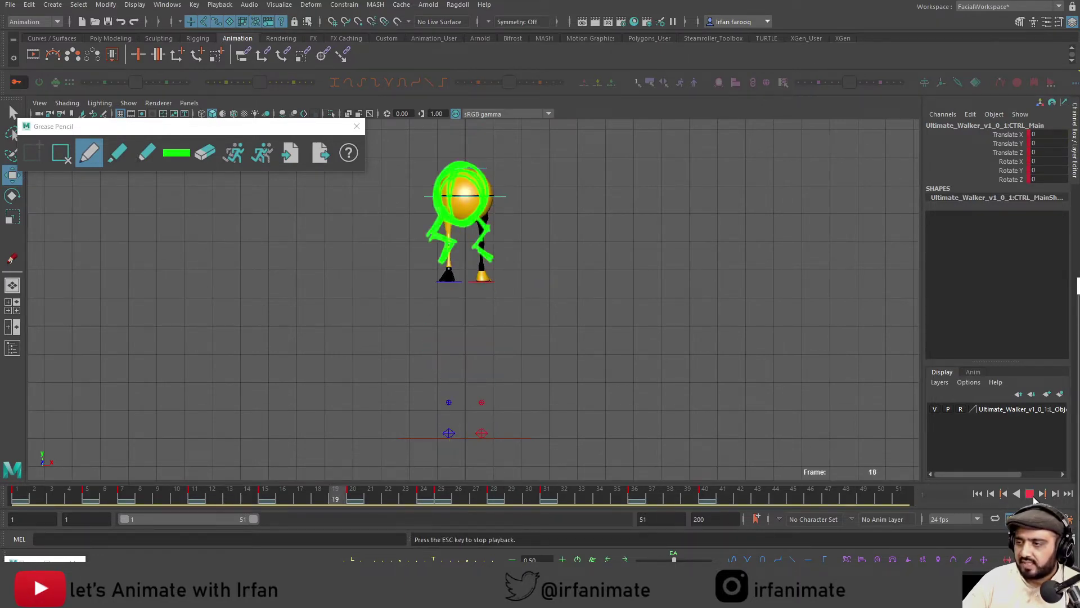
{"action": "left_click", "coordinate": [1032, 496]}
Return to frame 1 and hide the Grease Pencil sketches in the viewport
{"action": "left_click", "coordinate": [16, 497]}
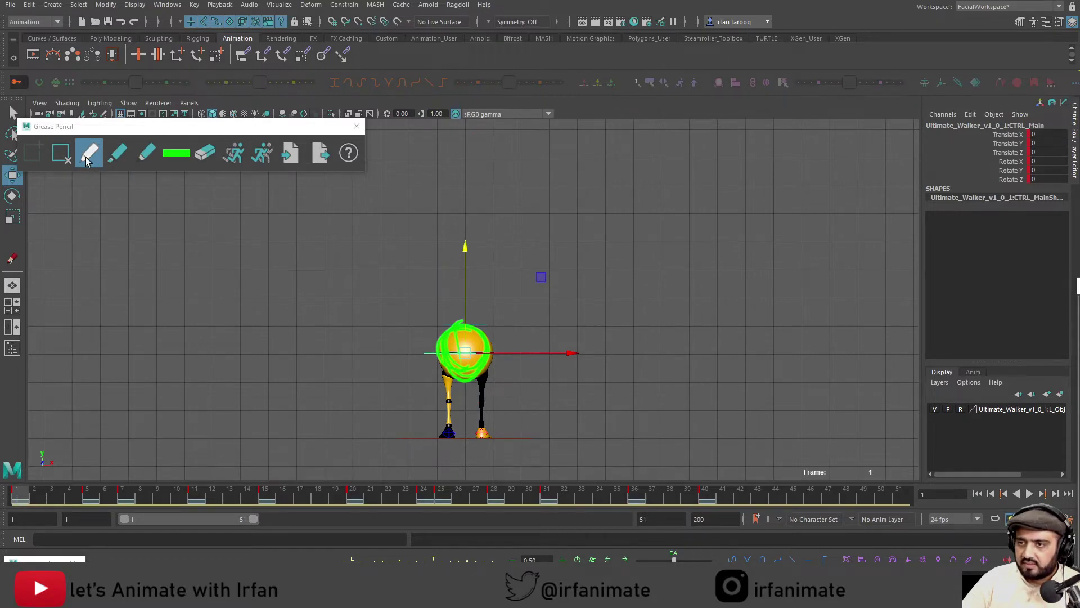
{"action": "left_click", "coordinate": [128, 103]}
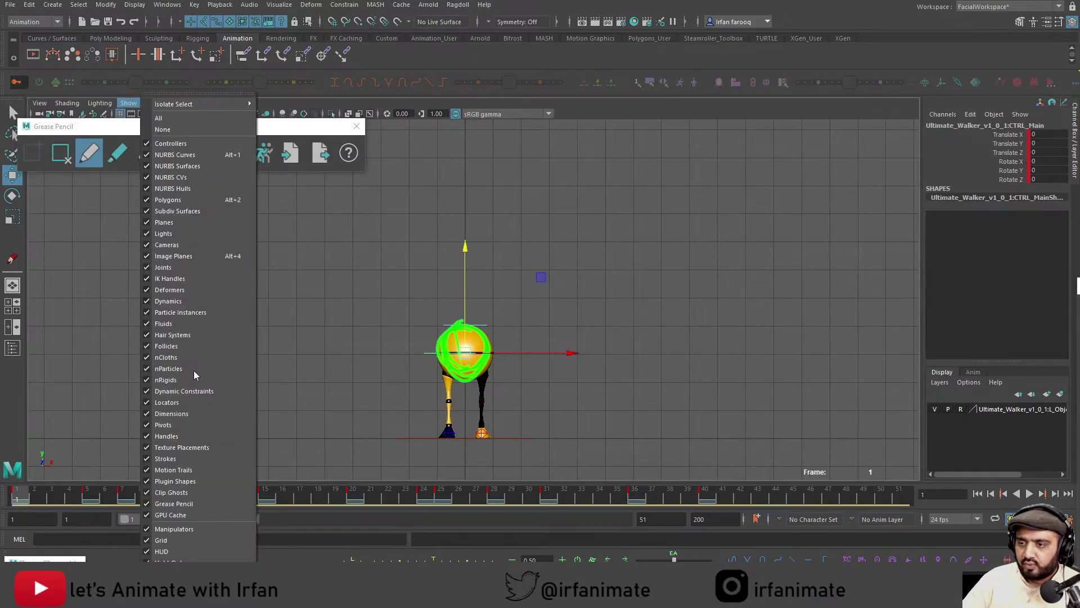
{"action": "left_click", "coordinate": [174, 503]}
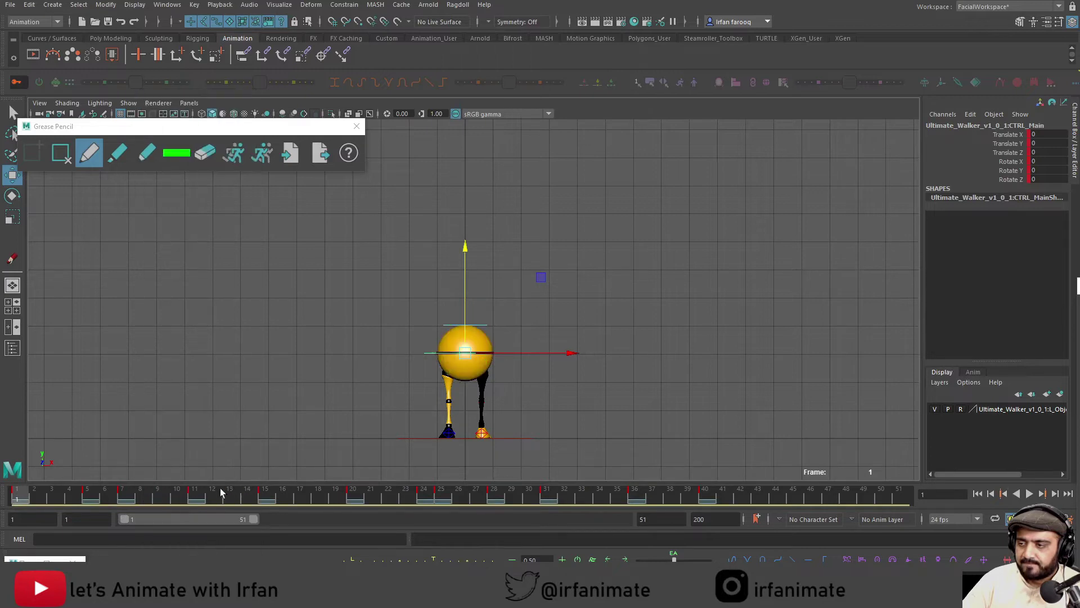
Open the Graph Editor for the main control and isolate its Translate Y curve
{"action": "left_click", "coordinate": [167, 4]}
{"action": "mouse_move", "coordinate": [267, 68]}
{"action": "left_click", "coordinate": [318, 77]}
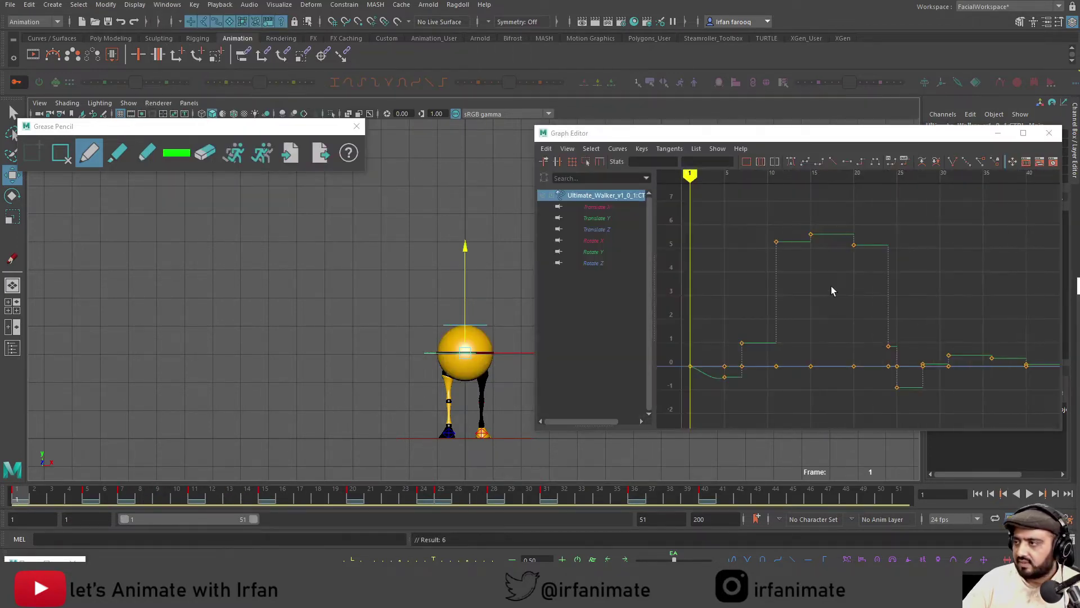
{"action": "left_click", "coordinate": [599, 218]}
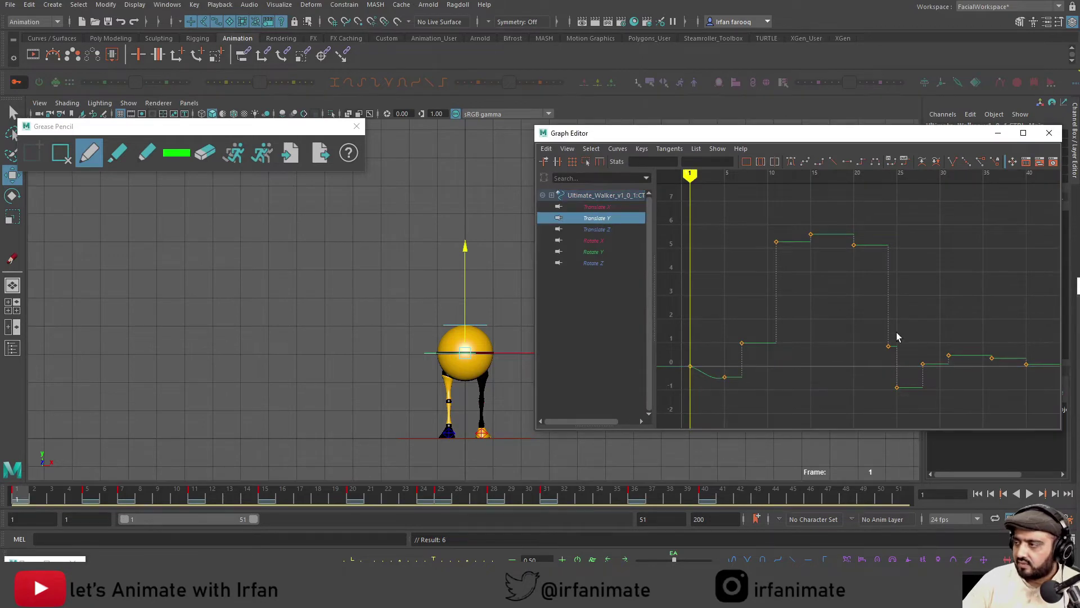
Set the default in and out tangents to Auto in the animation preferences and save them
{"action": "left_click", "coordinate": [1067, 518]}
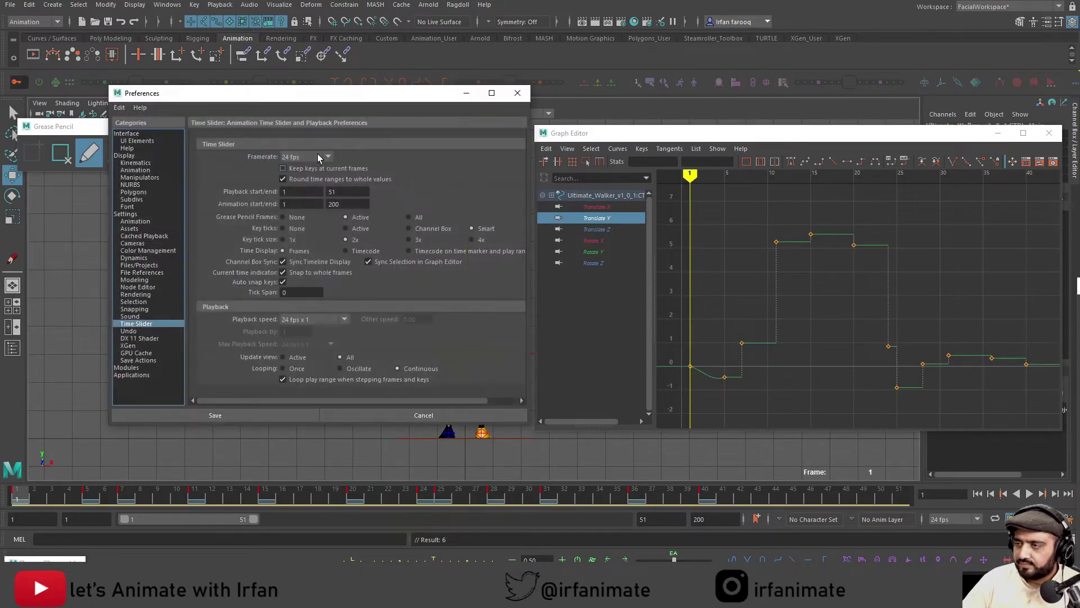
{"action": "left_click", "coordinate": [165, 221]}
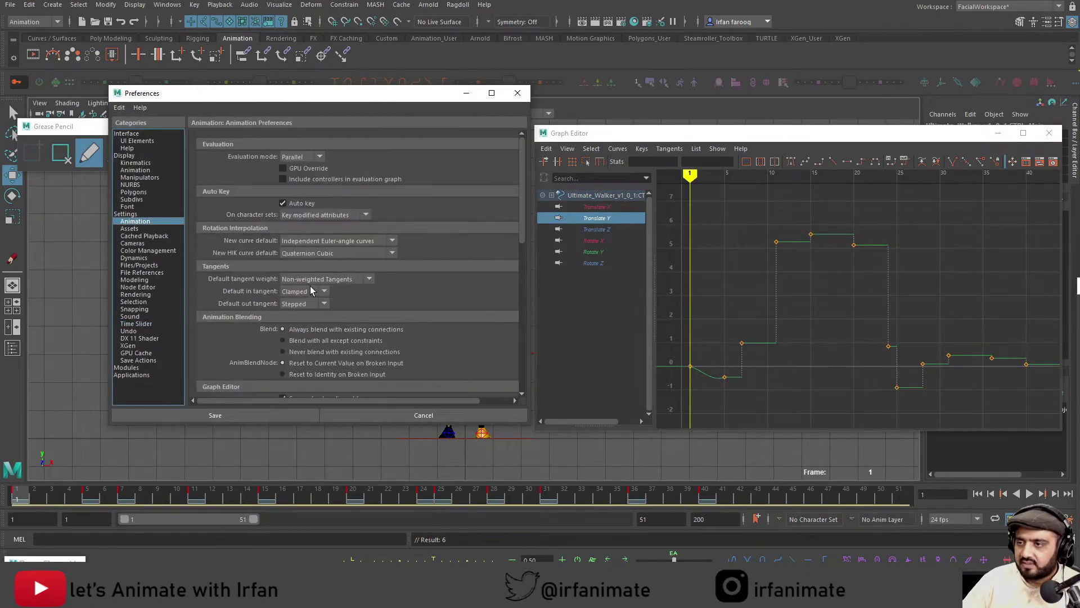
{"action": "left_click", "coordinate": [302, 304]}
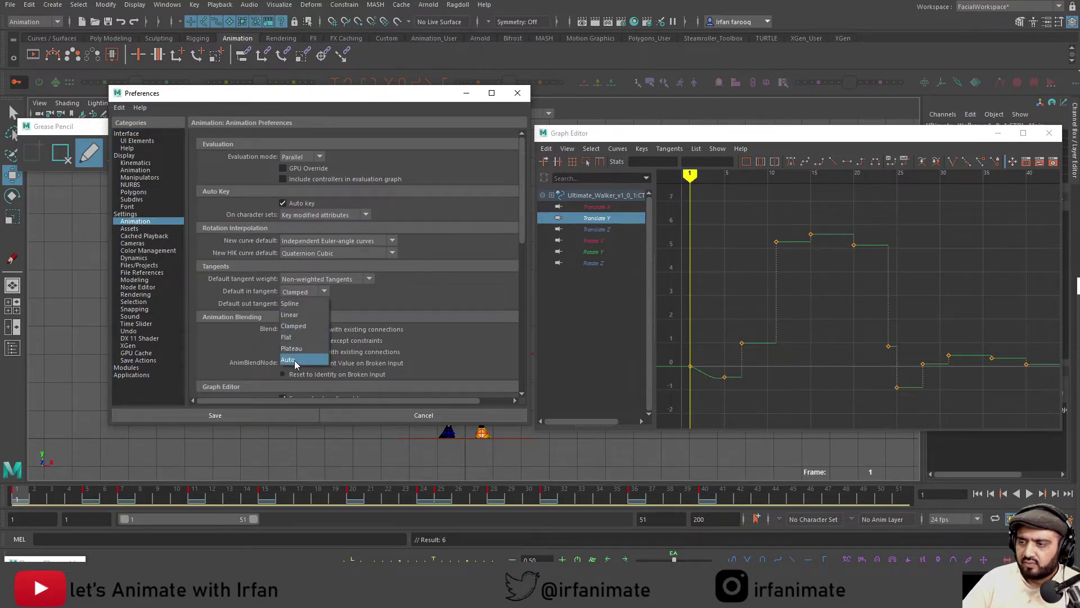
{"action": "left_click", "coordinate": [295, 360]}
{"action": "left_click", "coordinate": [306, 304]}
{"action": "left_click", "coordinate": [298, 382]}
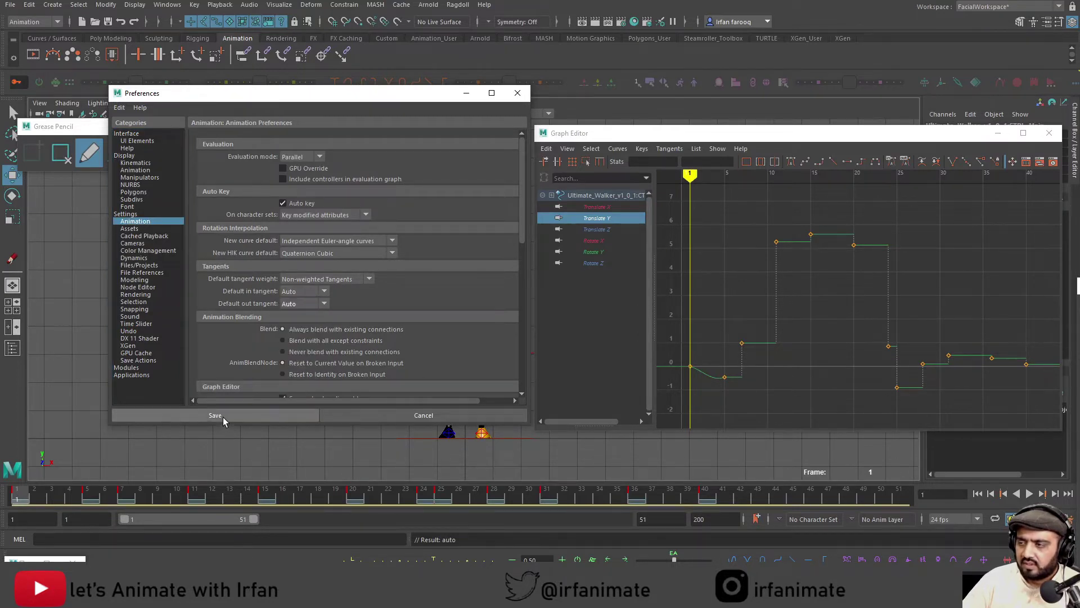
{"action": "left_click", "coordinate": [223, 416]}
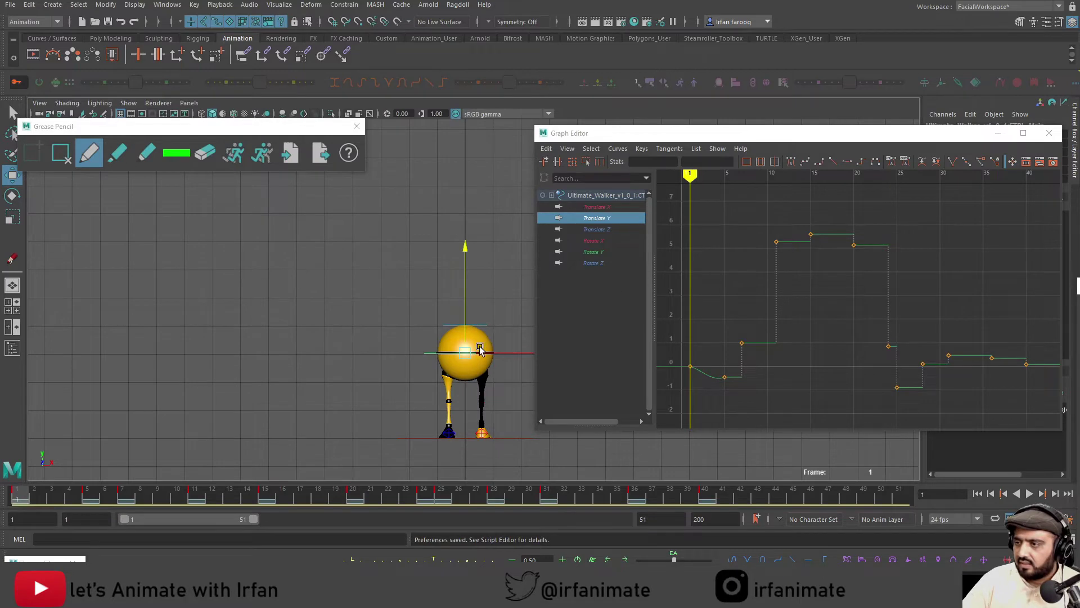
Inspect the main control's translate and rotate curves one by one, ending on Translate Y
{"action": "left_click", "coordinate": [594, 253]}
{"action": "left_click", "coordinate": [599, 218]}
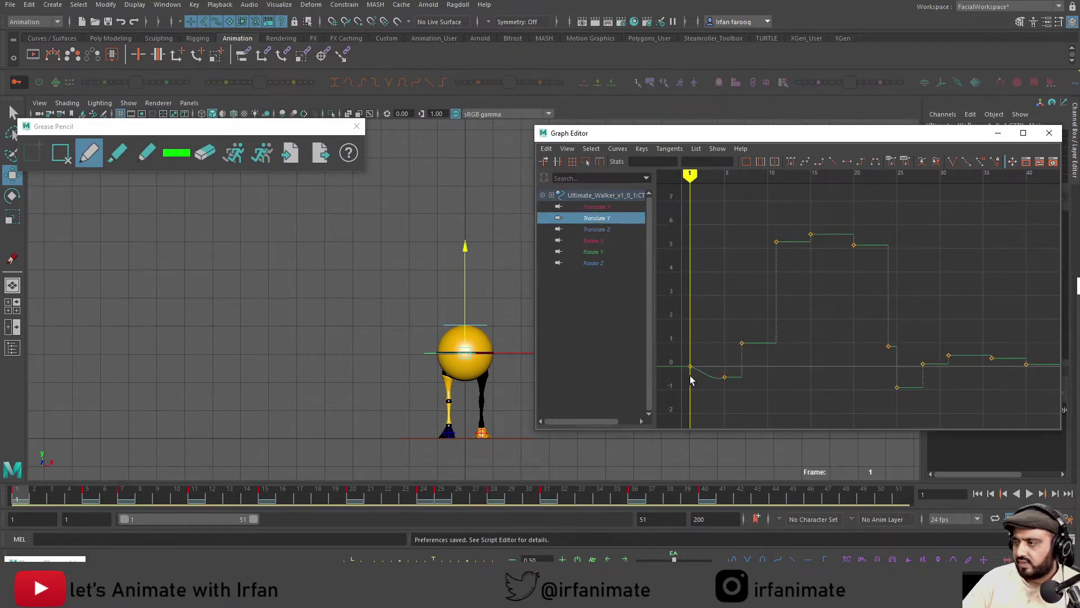
{"action": "left_click", "coordinate": [595, 207]}
{"action": "left_click", "coordinate": [596, 229]}
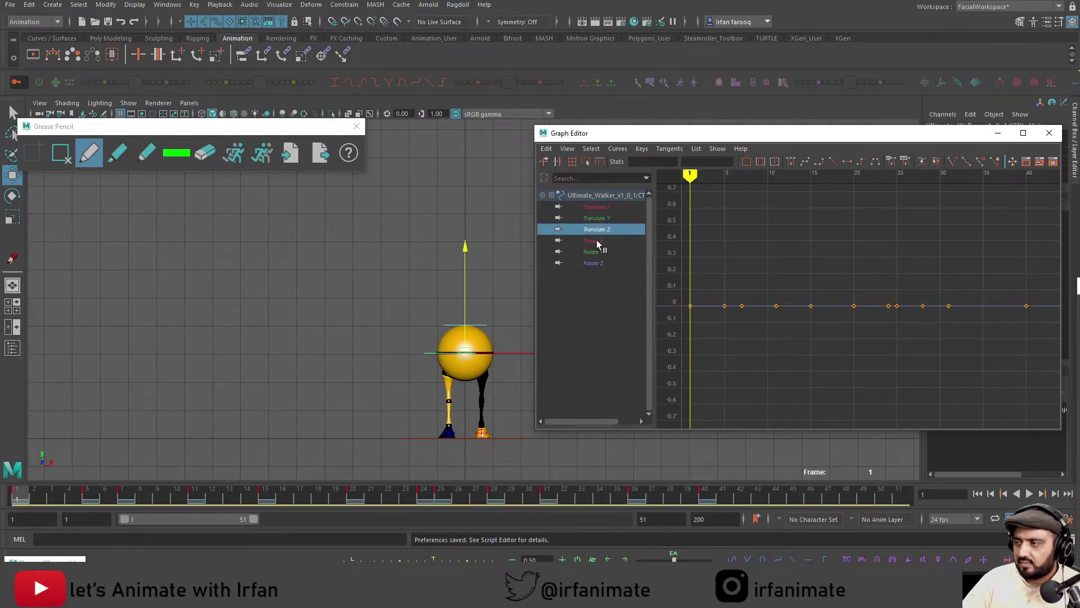
{"action": "left_click", "coordinate": [596, 240]}
{"action": "left_click", "coordinate": [601, 252]}
{"action": "left_click", "coordinate": [597, 260]}
{"action": "left_click", "coordinate": [599, 219]}
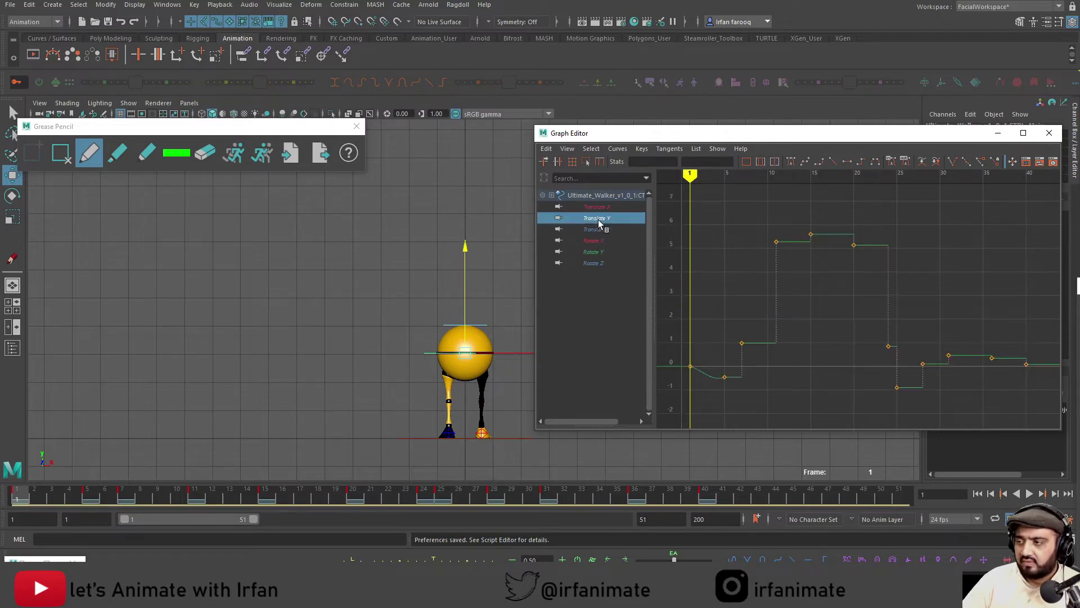
Convert all Translate Y keys of the main control to auto tangents and scrub the motion up to frame 36
{"action": "scroll", "coordinate": [810, 340], "scroll_direction": "down", "scroll_amount": 3}
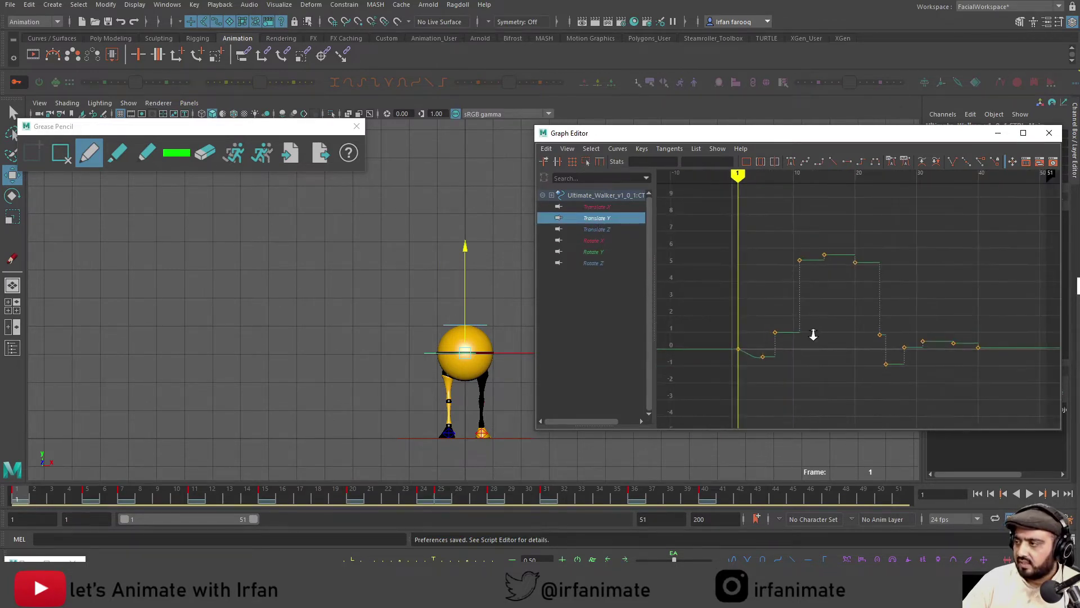
{"action": "left_click_drag", "start_coordinate": [1031, 225], "coordinate": [635, 415]}
{"action": "left_click", "coordinate": [791, 164]}
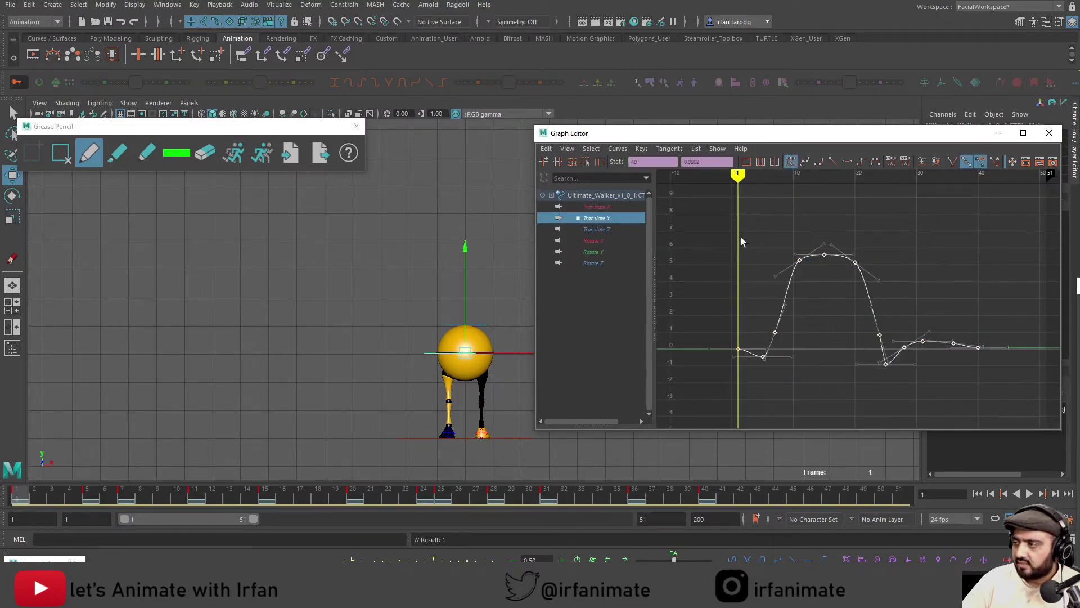
{"action": "left_click", "coordinate": [730, 251]}
{"action": "left_click_drag", "start_coordinate": [48, 493], "coordinate": [487, 471]}
{"action": "left_click_drag", "start_coordinate": [514, 472], "coordinate": [642, 485]}
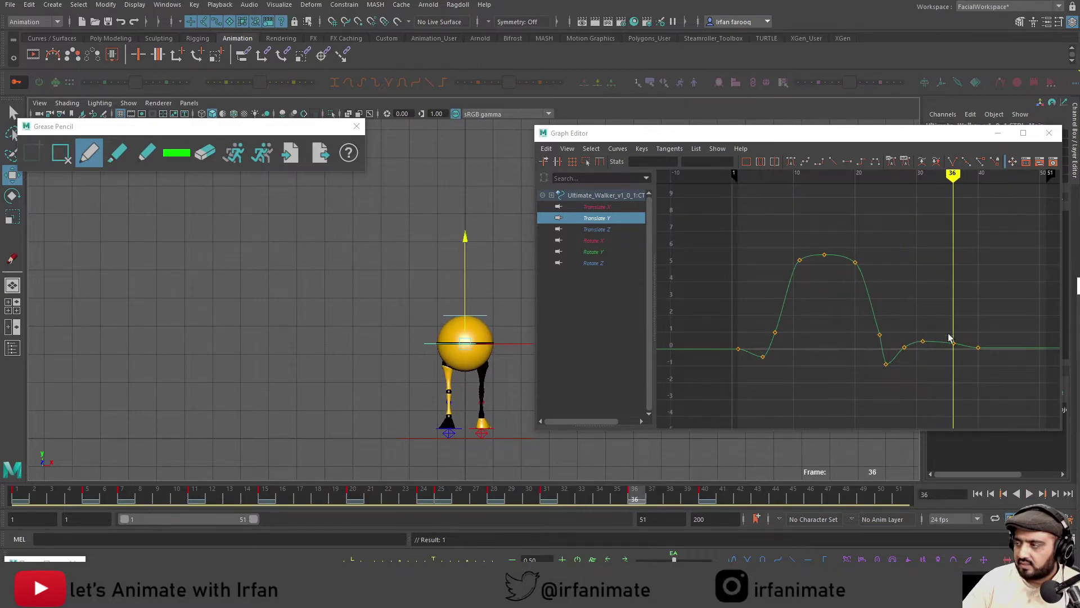
Lower the Translate Y keys at frames 28, 31 and 36 together, and lower the frame 40 key to about -0.018
{"action": "middle_click_drag", "start_coordinate": [949, 339], "coordinate": [887, 299], "text": "alt"}
{"action": "right_click_drag", "start_coordinate": [886, 299], "coordinate": [890, 358], "text": "alt+shift"}
{"action": "left_click_drag", "start_coordinate": [861, 318], "coordinate": [846, 332]}
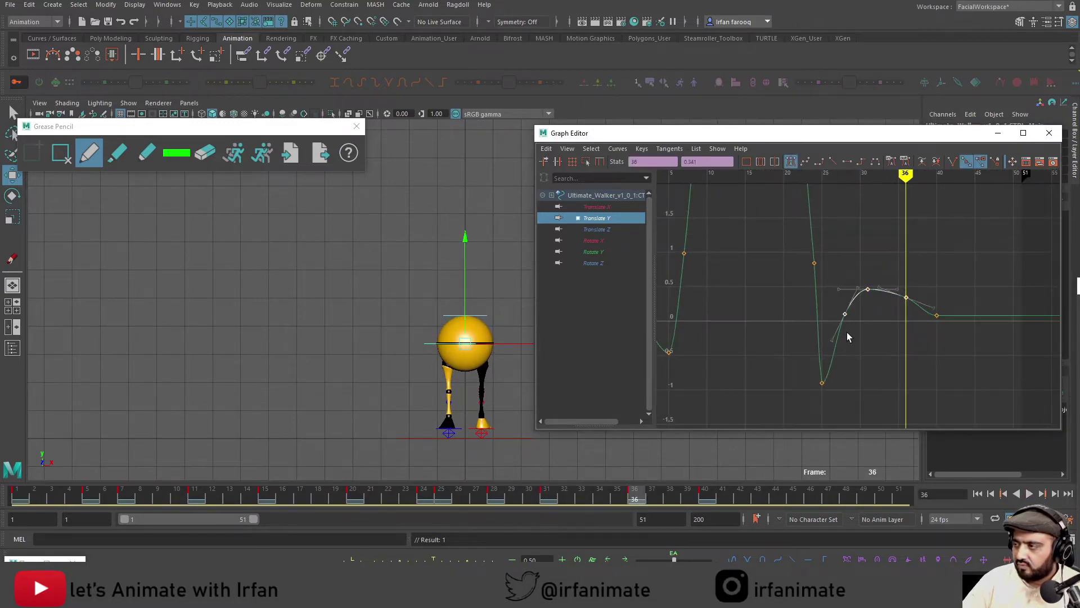
{"action": "middle_click_drag", "start_coordinate": [846, 332], "coordinate": [847, 352], "text": "shift"}
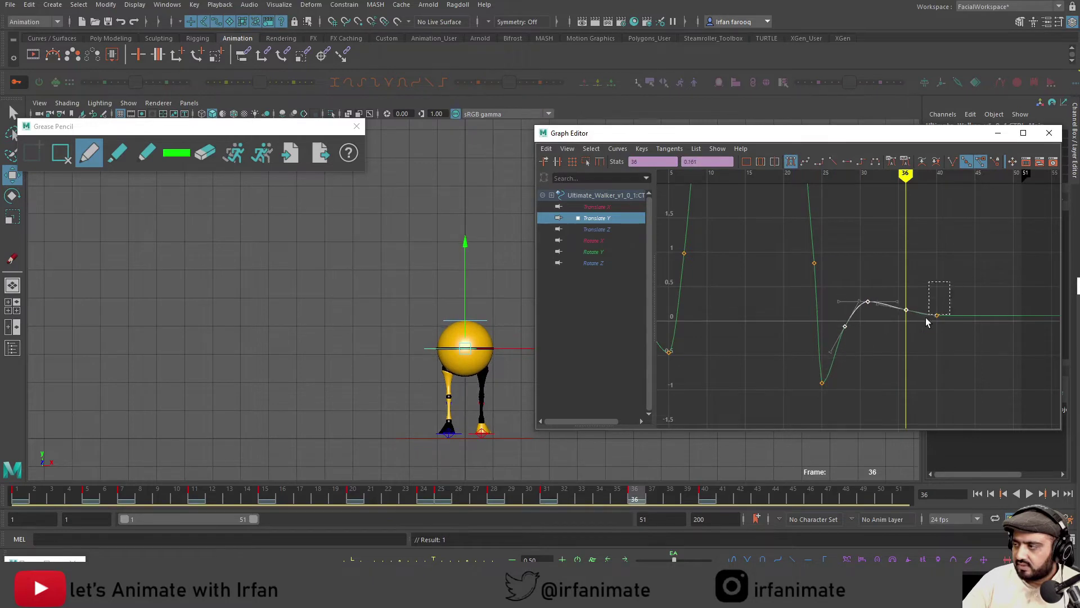
{"action": "left_click_drag", "start_coordinate": [925, 317], "coordinate": [926, 318]}
{"action": "middle_click_drag", "start_coordinate": [926, 318], "coordinate": [894, 362], "text": "shift"}
Key the main control at frame 3 and raise that Translate Y key to about -0.157
{"action": "middle_click_drag", "start_coordinate": [720, 350], "coordinate": [774, 390], "text": "alt"}
{"action": "left_click_drag", "start_coordinate": [40, 498], "coordinate": [52, 497]}
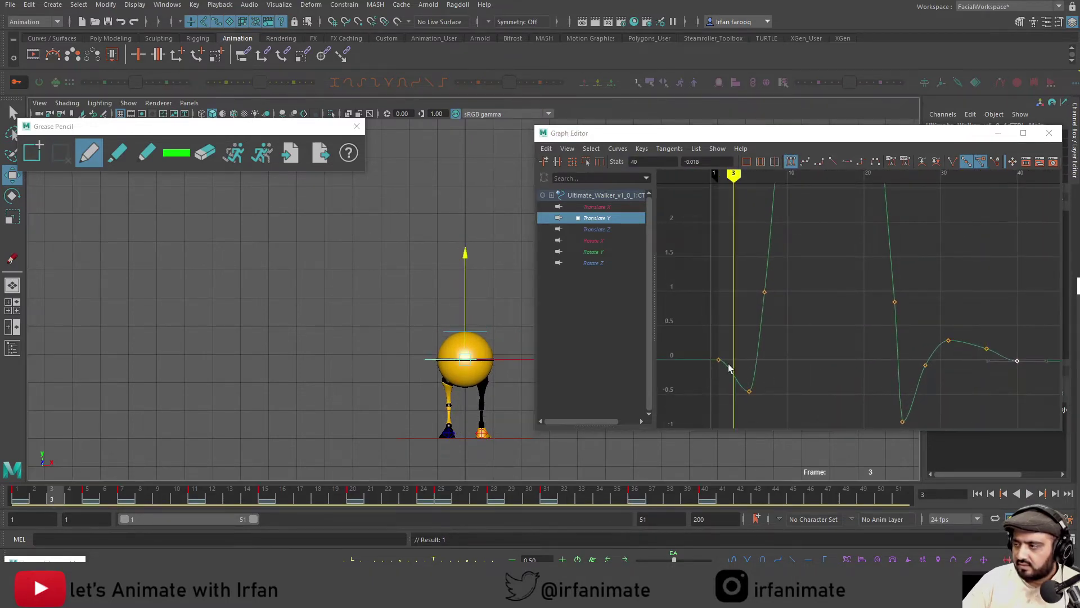
{"action": "key", "text": "s"}
{"action": "middle_click_drag", "start_coordinate": [758, 366], "coordinate": [815, 315], "text": "alt"}
{"action": "right_click_drag", "start_coordinate": [815, 316], "coordinate": [765, 327], "text": "alt+shift"}
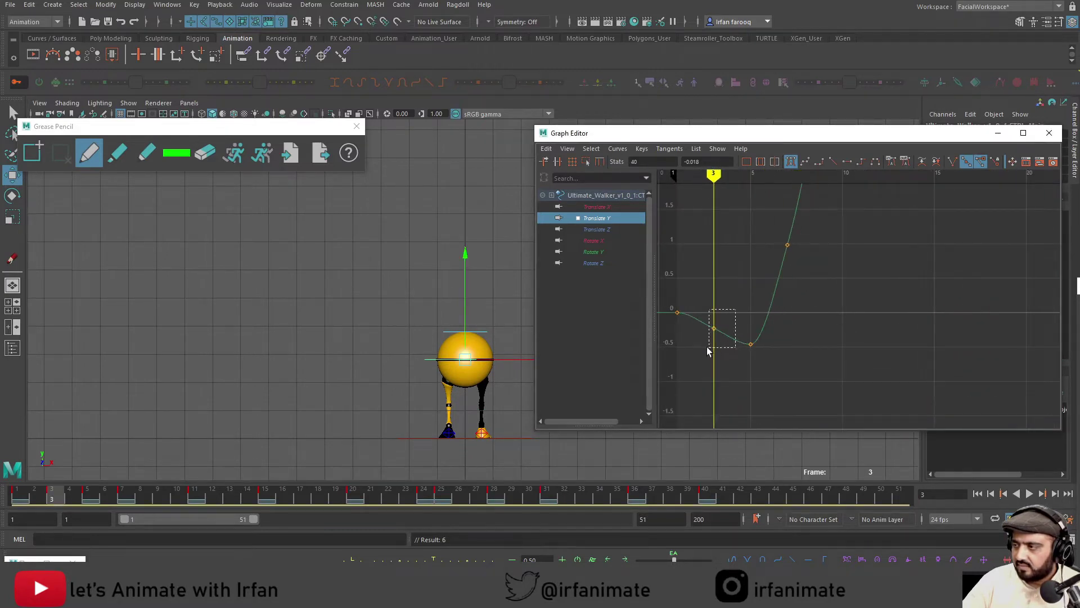
{"action": "middle_click_drag", "start_coordinate": [718, 329], "coordinate": [708, 338], "text": "shift"}
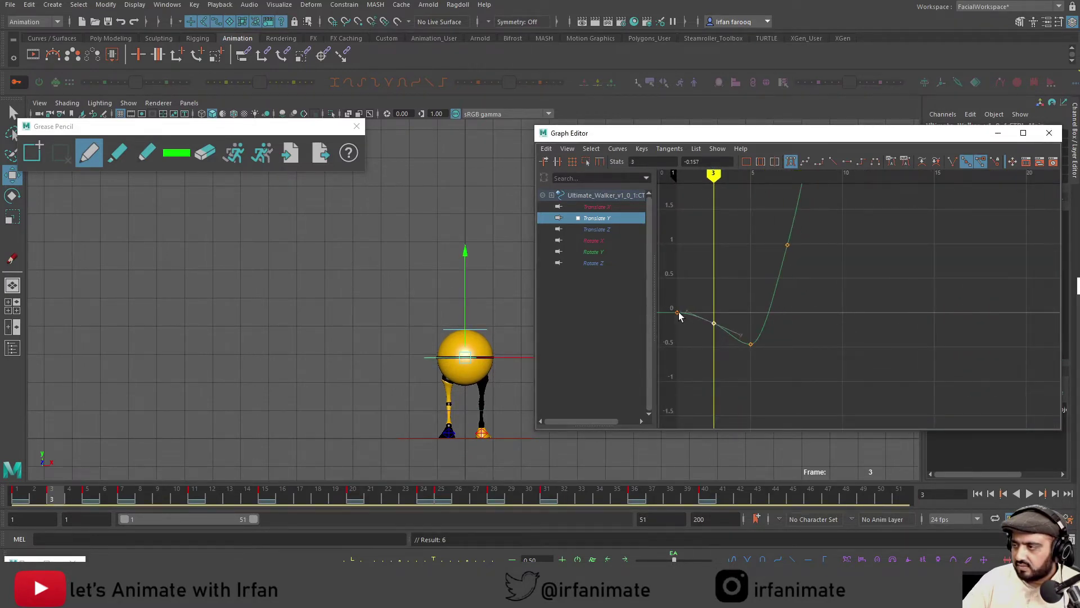
Add a Translate Y key at frame 6 and lower it to about -0.19 to delay the take-off
{"action": "left_click_drag", "start_coordinate": [51, 497], "coordinate": [101, 494]}
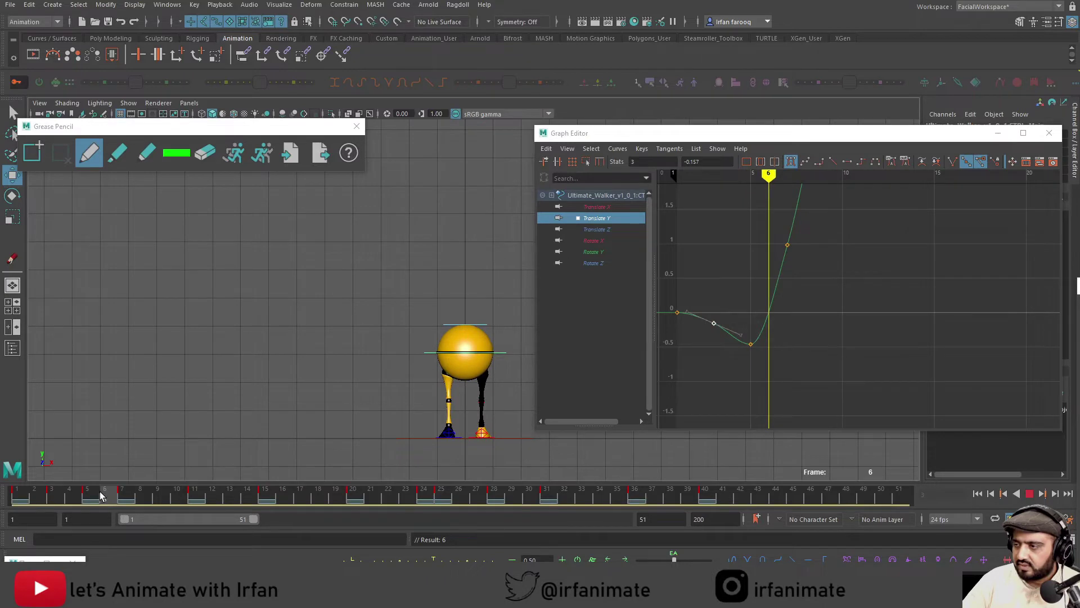
{"action": "right_click_drag", "start_coordinate": [736, 354], "coordinate": [771, 301], "text": "alt"}
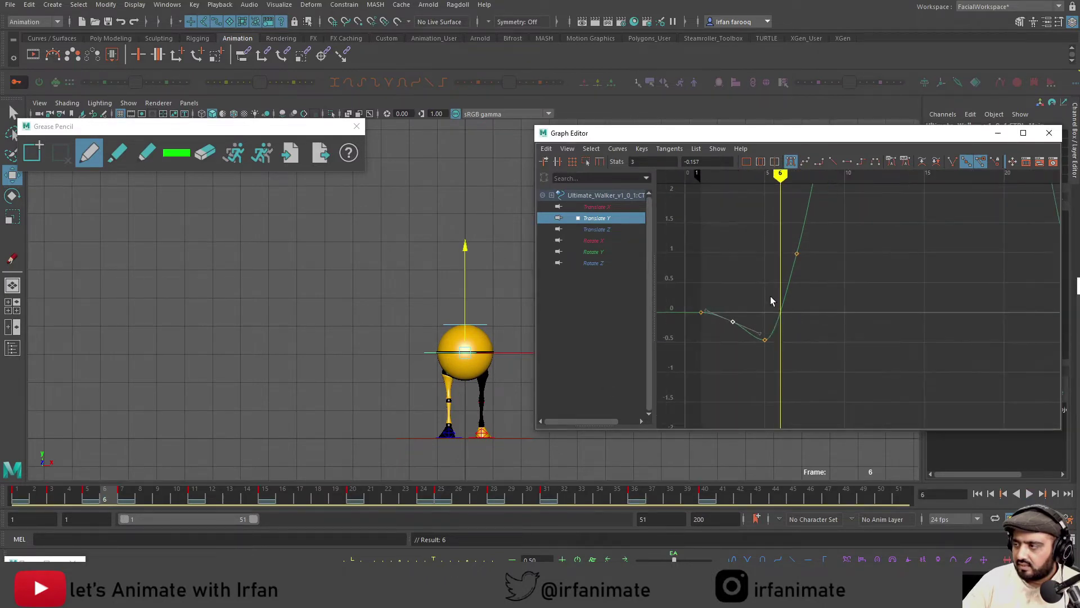
{"action": "middle_click_drag", "start_coordinate": [794, 330], "coordinate": [808, 381], "text": "shift"}
{"action": "right_click_drag", "start_coordinate": [807, 381], "coordinate": [754, 378], "text": "alt"}
{"action": "middle_click_drag", "start_coordinate": [789, 367], "coordinate": [739, 398], "text": "alt"}
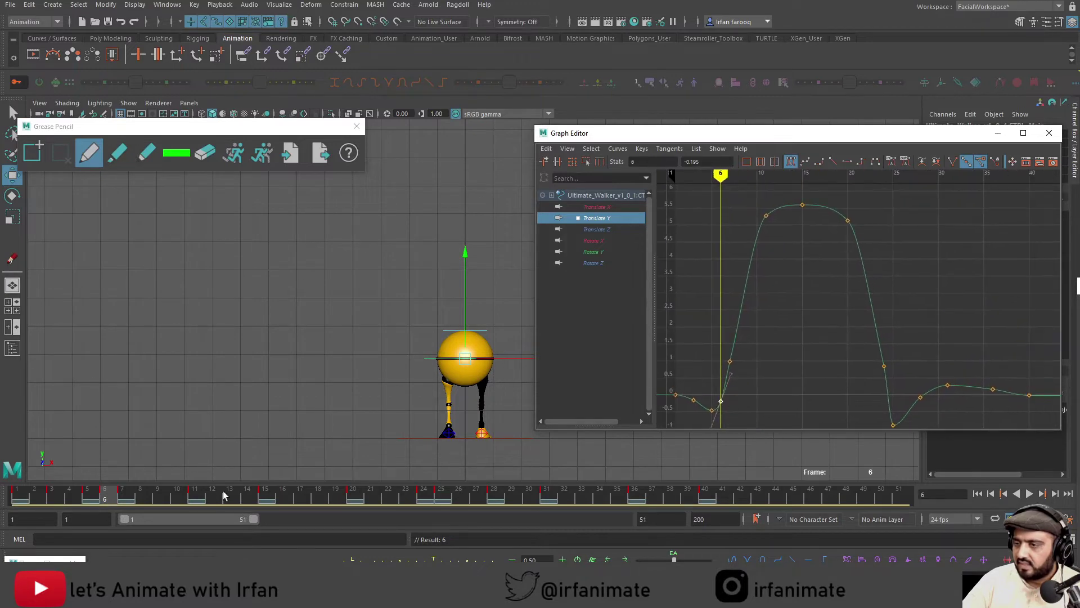
Raise the Translate Y key at the jump's peak on frame 15 to about 5.744
{"action": "key", "text": "alt+v"}
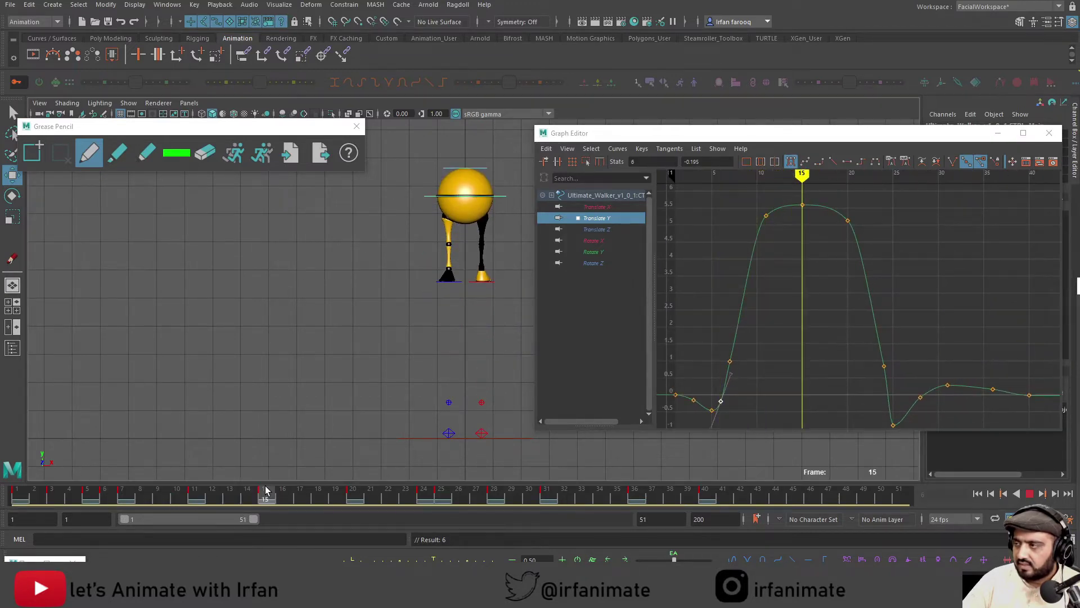
{"action": "left_click_drag", "start_coordinate": [834, 199], "coordinate": [790, 232]}
{"action": "middle_click_drag", "start_coordinate": [792, 228], "coordinate": [796, 220], "text": "shift"}
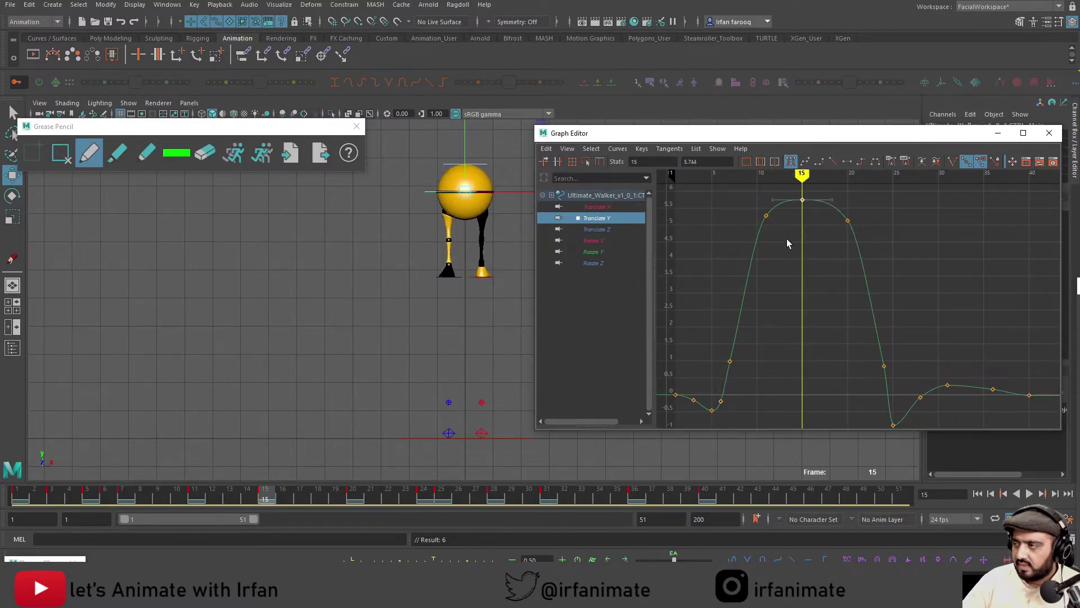
Check the landing around frame 25 and raise the frame 28 Translate Y key to about -0.102
{"action": "left_click_drag", "start_coordinate": [284, 492], "coordinate": [441, 493]}
{"action": "middle_click_drag", "start_coordinate": [942, 342], "coordinate": [850, 280], "text": "alt"}
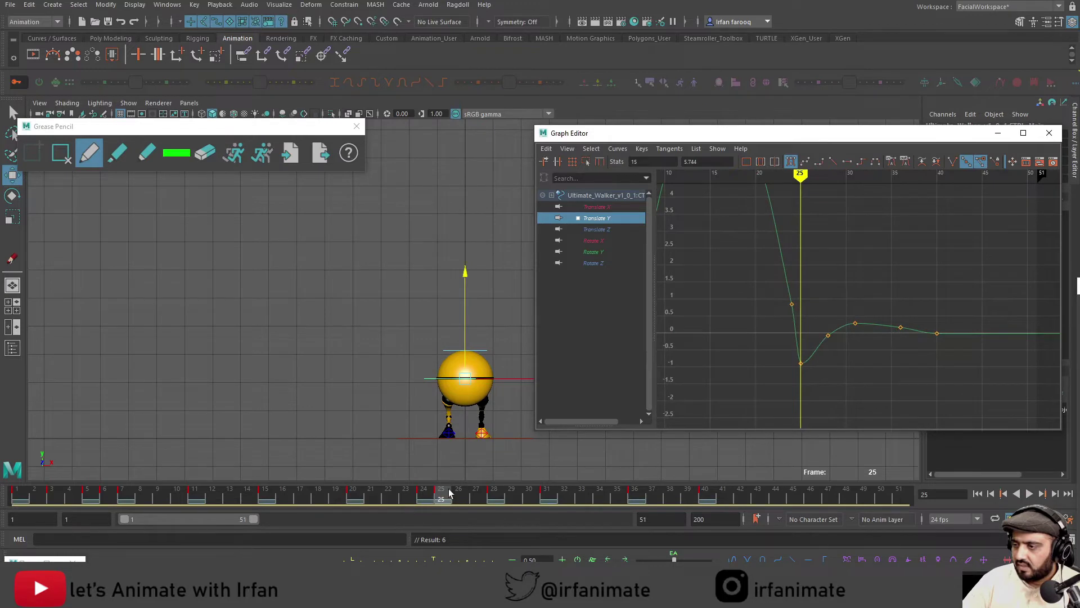
{"action": "left_click_drag", "start_coordinate": [450, 493], "coordinate": [494, 493]}
{"action": "middle_click_drag", "start_coordinate": [815, 349], "coordinate": [769, 323], "text": "alt"}
{"action": "scroll", "coordinate": [784, 332], "scroll_direction": "up", "scroll_amount": 3}
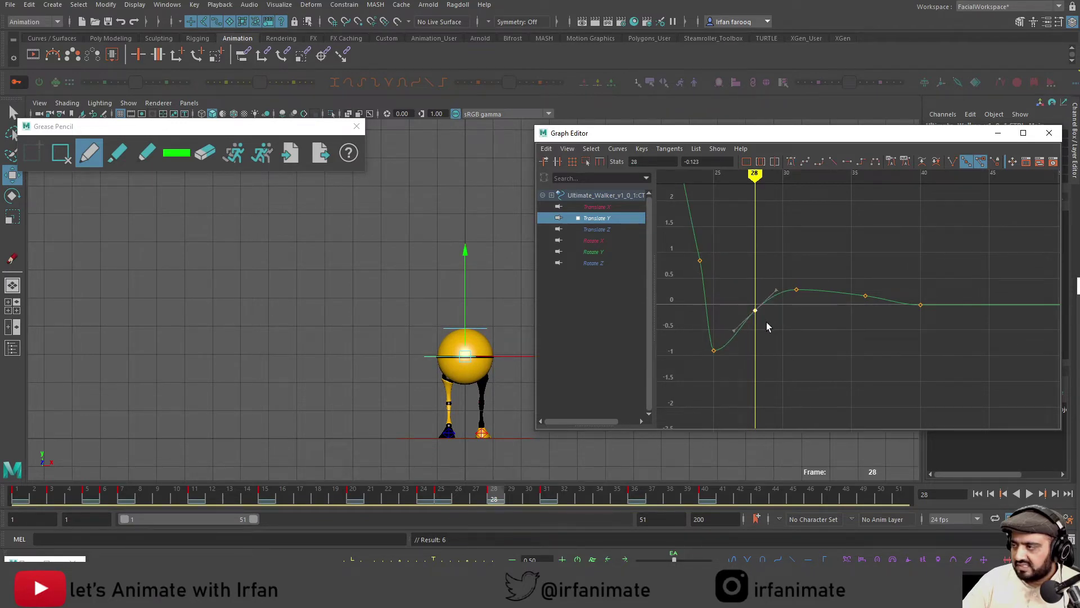
{"action": "middle_click_drag", "start_coordinate": [766, 321], "coordinate": [768, 311], "text": "shift"}
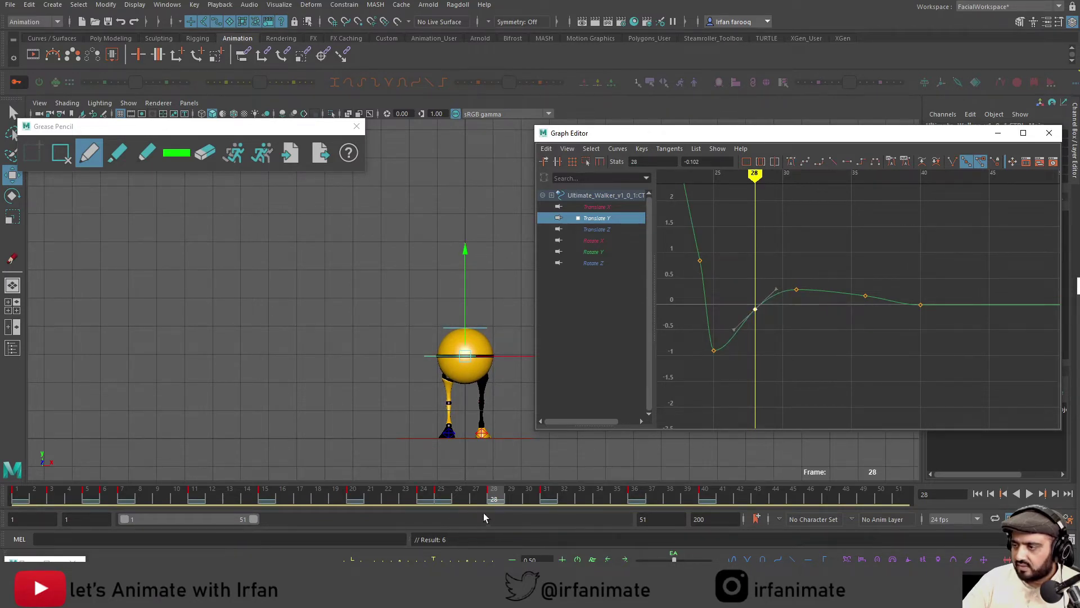
Lower the Translate Y keys at frames 28 and 31 together, frame 31 to about 0.138, and the frame 36 key to about -0.171
{"action": "left_click_drag", "start_coordinate": [496, 496], "coordinate": [551, 492]}
{"action": "left_click_drag", "start_coordinate": [810, 272], "coordinate": [757, 322]}
{"action": "middle_click_drag", "start_coordinate": [765, 332], "coordinate": [764, 345], "text": "shift"}
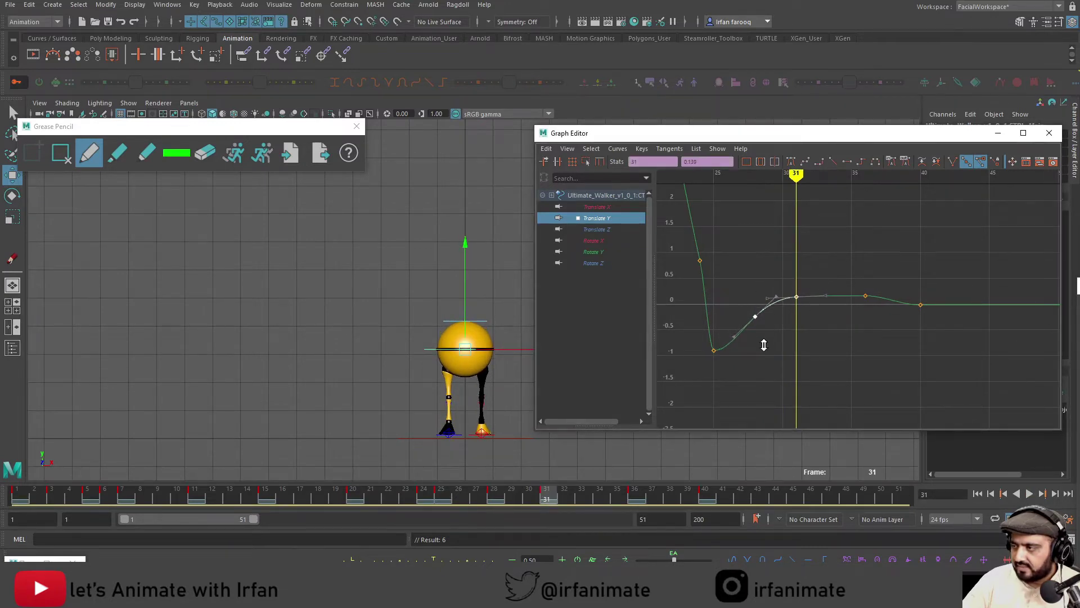
{"action": "left_click_drag", "start_coordinate": [579, 497], "coordinate": [637, 496]}
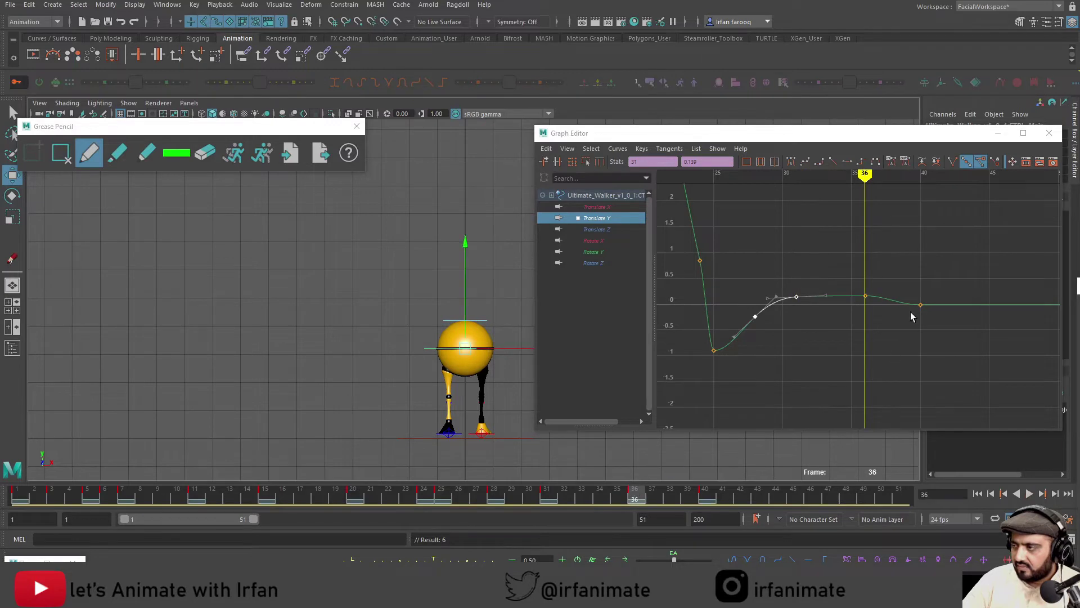
{"action": "left_click_drag", "start_coordinate": [895, 276], "coordinate": [849, 319]}
{"action": "middle_click_drag", "start_coordinate": [850, 334], "coordinate": [847, 351], "text": "shift"}
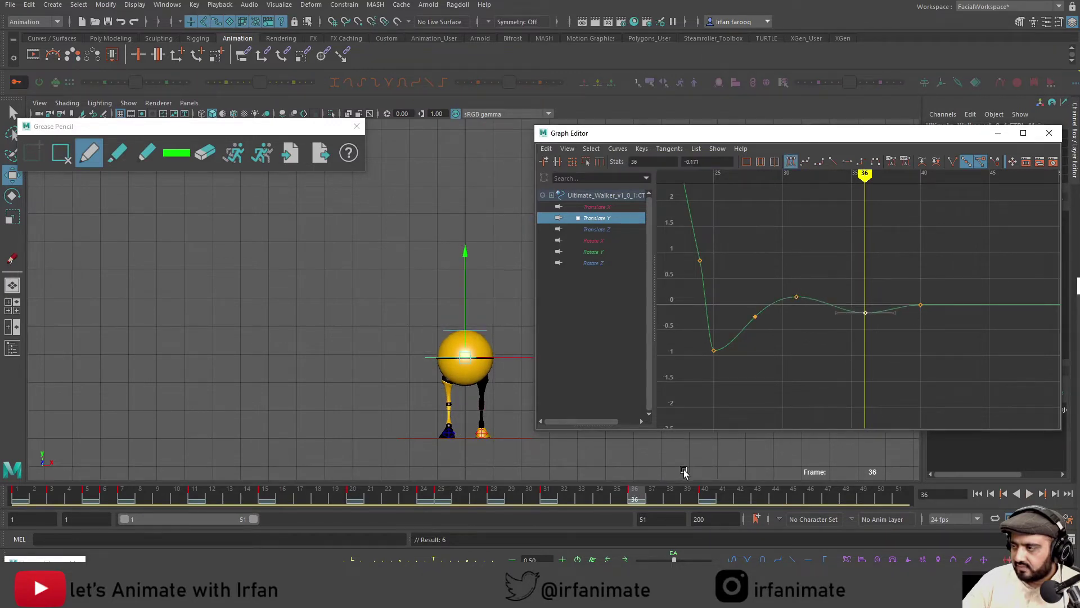
Play back the smoothed body jump from frame 1, stop the playback and return to frame 1
{"action": "left_click_drag", "start_coordinate": [651, 493], "coordinate": [17, 496]}
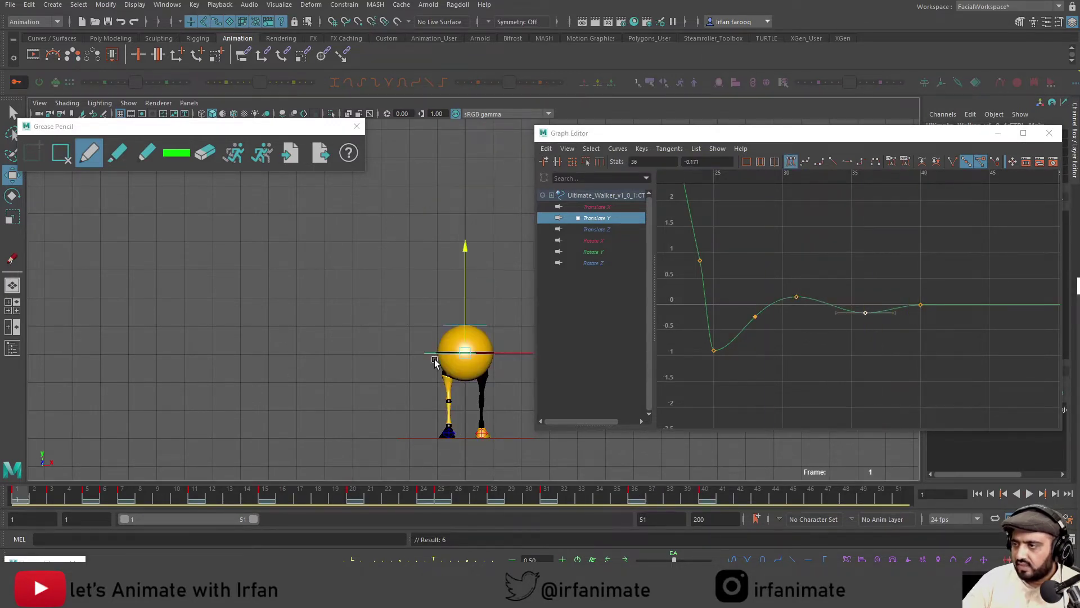
{"action": "mouse_move", "coordinate": [448, 313]}
{"action": "middle_mouse_down", "text": "alt"}
{"action": "mouse_move", "coordinate": [364, 317]}
{"action": "mouse_move", "coordinate": [348, 350]}
{"action": "middle_mouse_up", "text": "alt"}
{"action": "scroll", "coordinate": [364, 316], "scroll_direction": "down", "scroll_amount": 1}
{"action": "left_click", "coordinate": [1029, 494]}
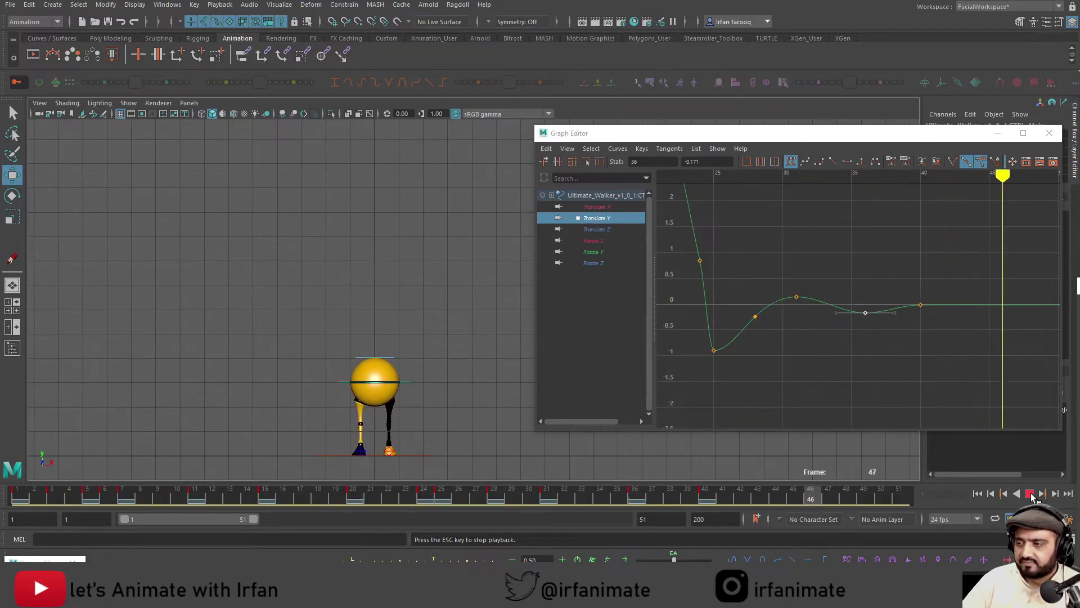
{"action": "key", "text": "Escape"}
{"action": "left_click", "coordinate": [17, 495]}
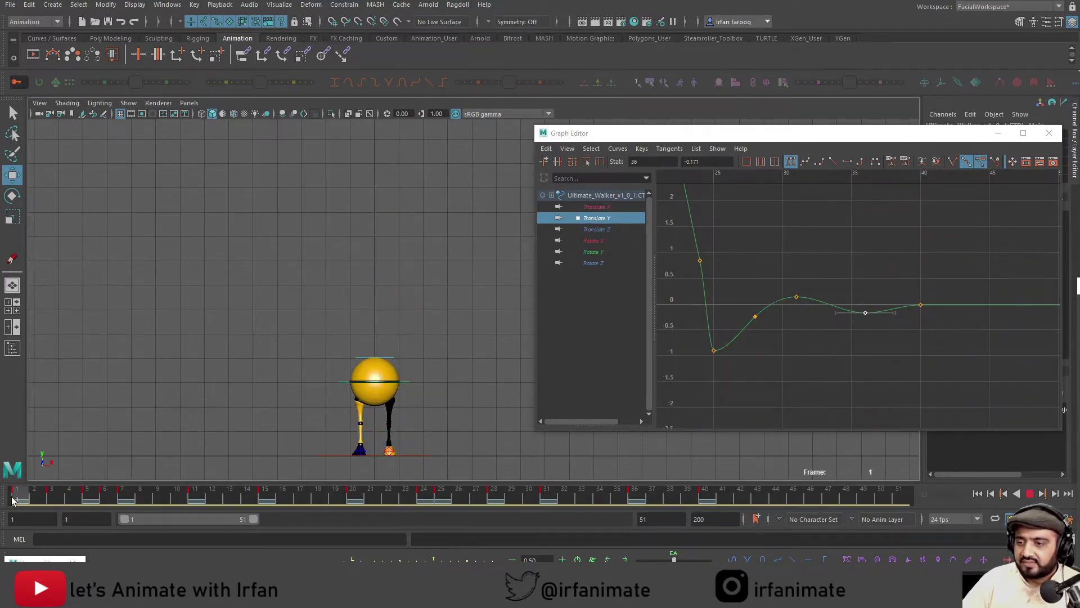
Minimize the Graph Editor and activate the Rotate tool on the main control at frame 1
{"action": "key", "text": "e"}
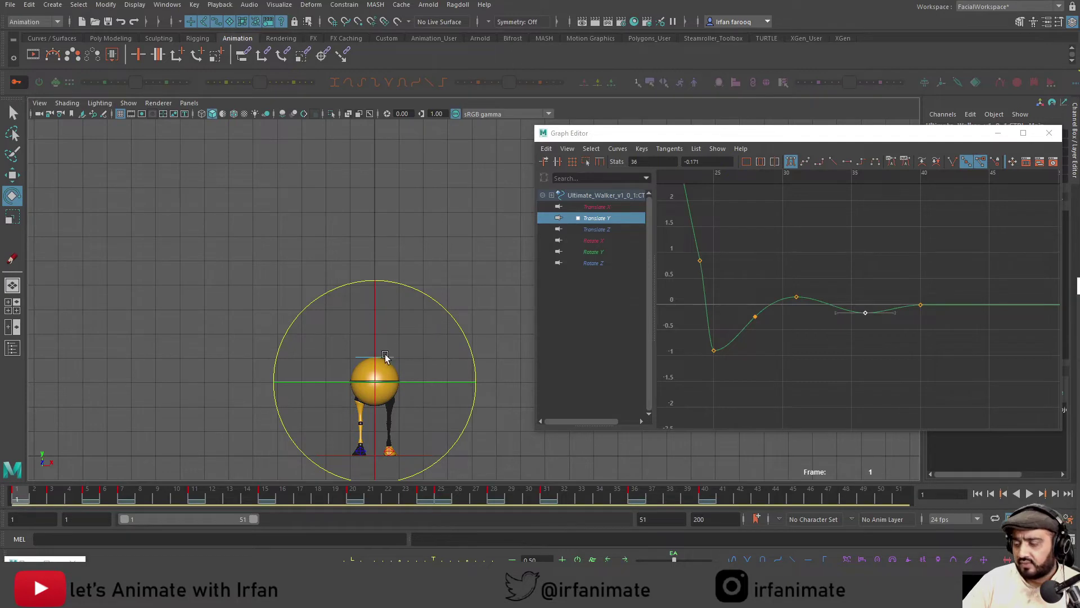
{"action": "left_click", "coordinate": [997, 133]}
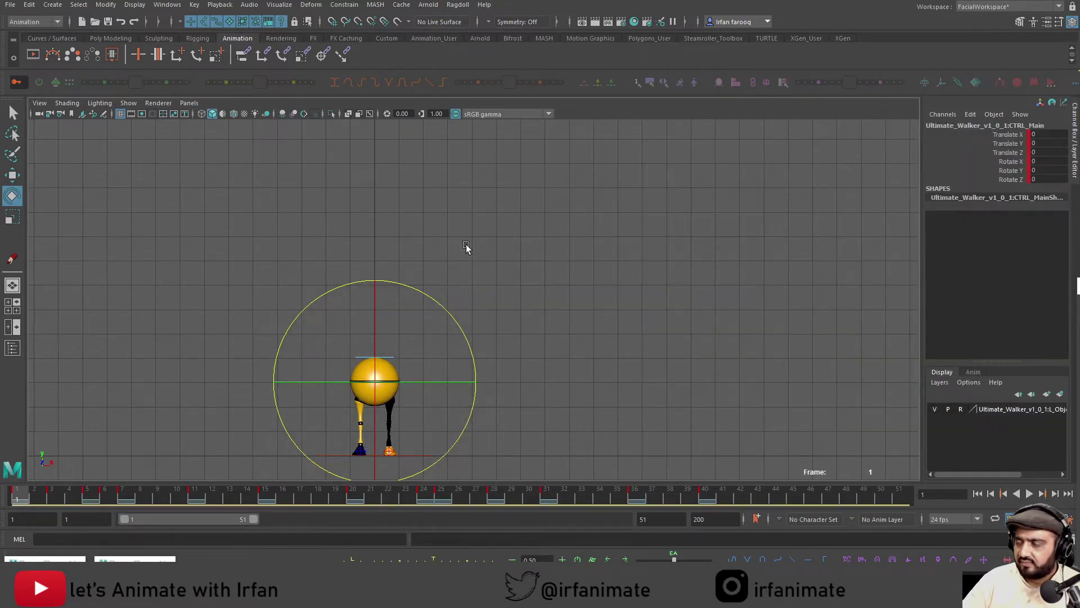
{"action": "key", "text": "e"}
{"action": "left_click_drag", "start_coordinate": [388, 340], "coordinate": [438, 339]}
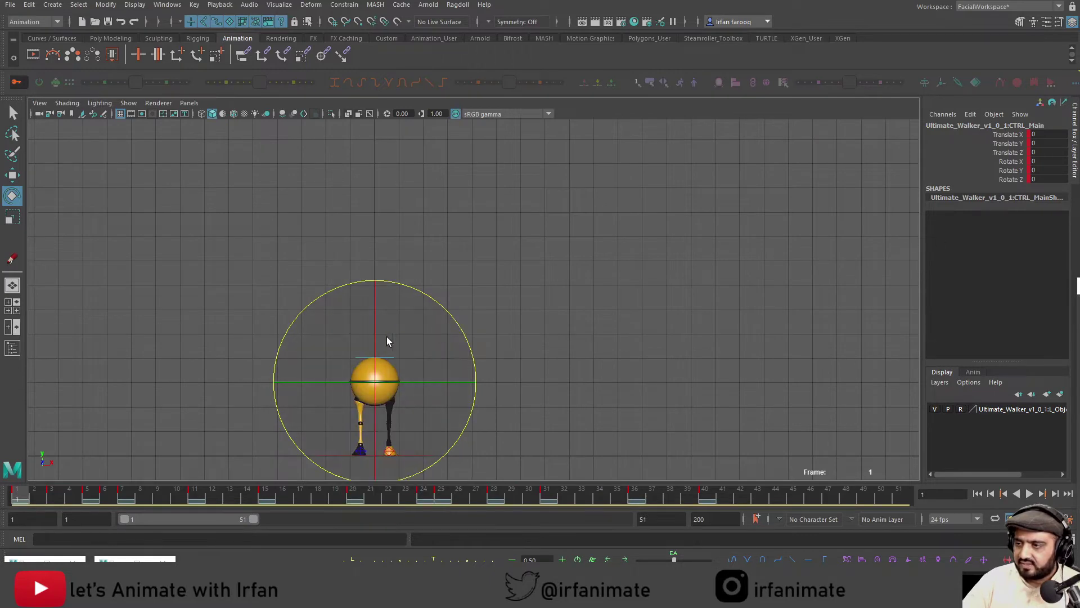
Undo the trial rotations of the main control and select its Rotate X channel
{"action": "key", "text": "ctrl+z"}
{"action": "key", "text": "ctrl+z"}
{"action": "key", "text": "ctrl+z"}
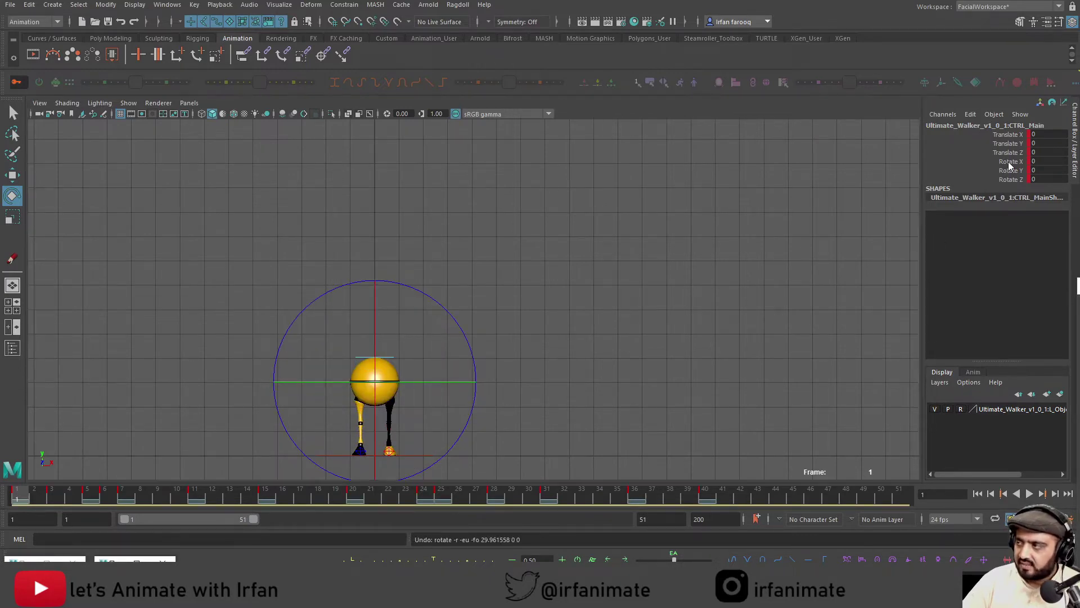
{"action": "left_click", "coordinate": [1009, 163]}
{"action": "left_click_drag", "start_coordinate": [39, 494], "coordinate": [87, 493]}
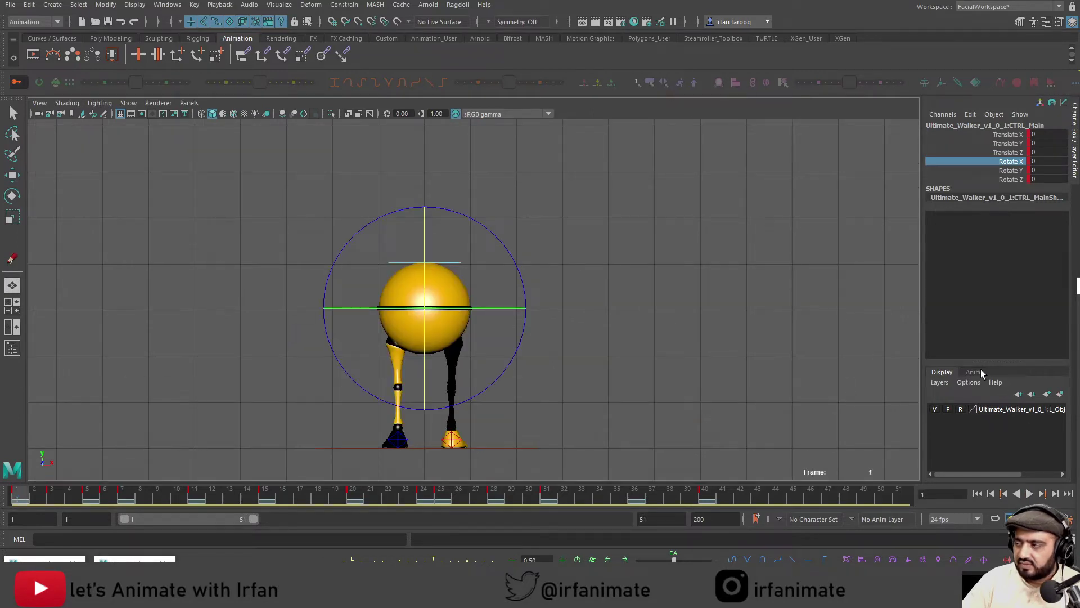
Create an animation layer from the selected main control and make it the active layer
{"action": "left_click_drag", "start_coordinate": [993, 361], "coordinate": [993, 330]}
{"action": "left_click", "coordinate": [972, 341]}
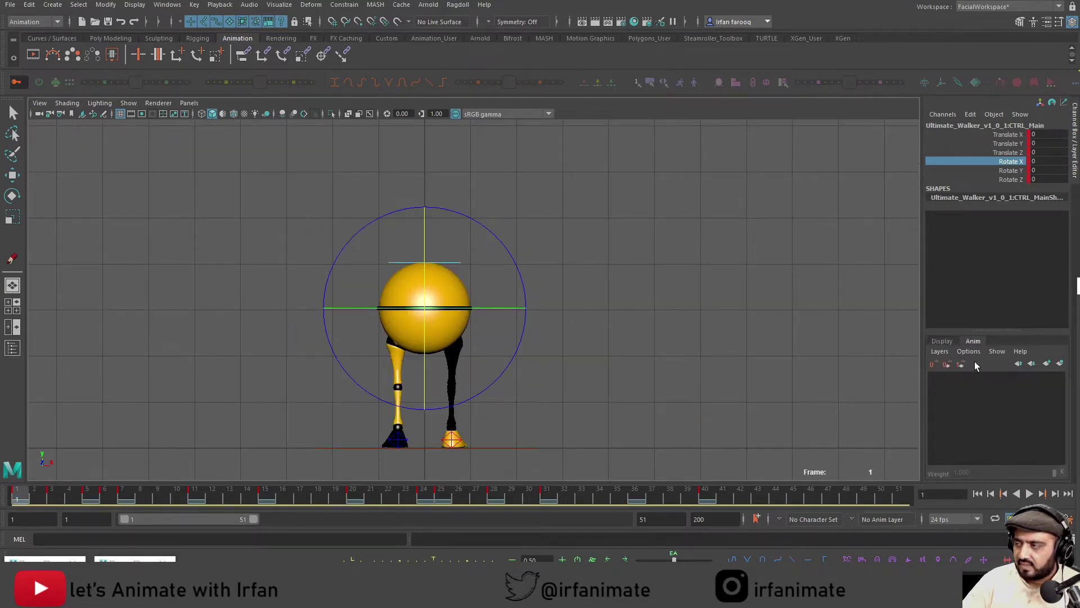
{"action": "left_click", "coordinate": [1060, 363]}
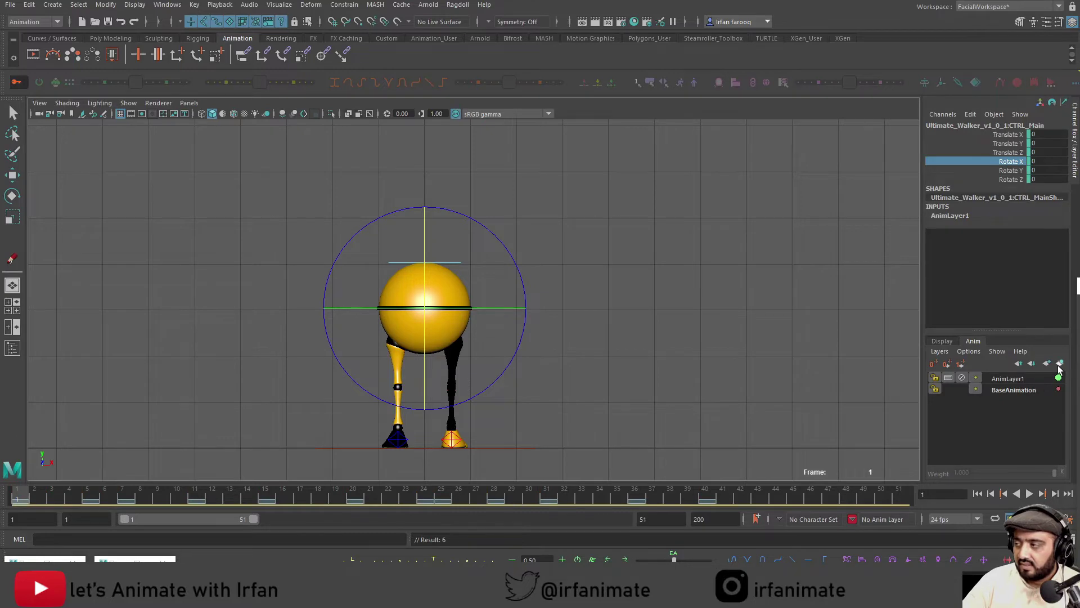
{"action": "left_click", "coordinate": [1019, 379]}
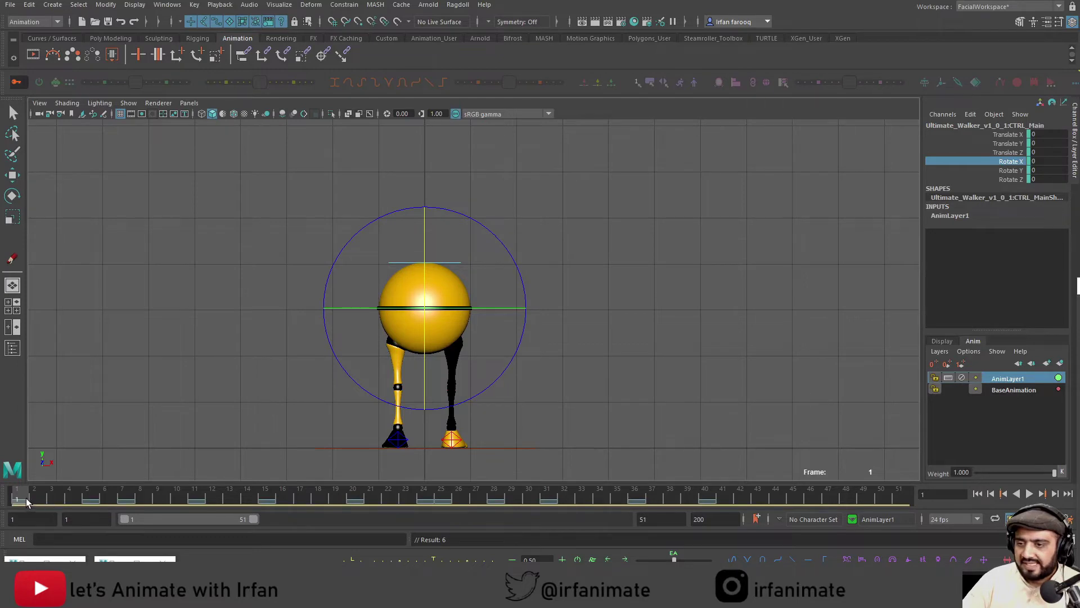
Key the main control's Rotate X on the layer at frame 1, about -7.3 at frame 4 and about 18.6 at frame 6
{"action": "left_click_drag", "start_coordinate": [24, 499], "coordinate": [69, 497]}
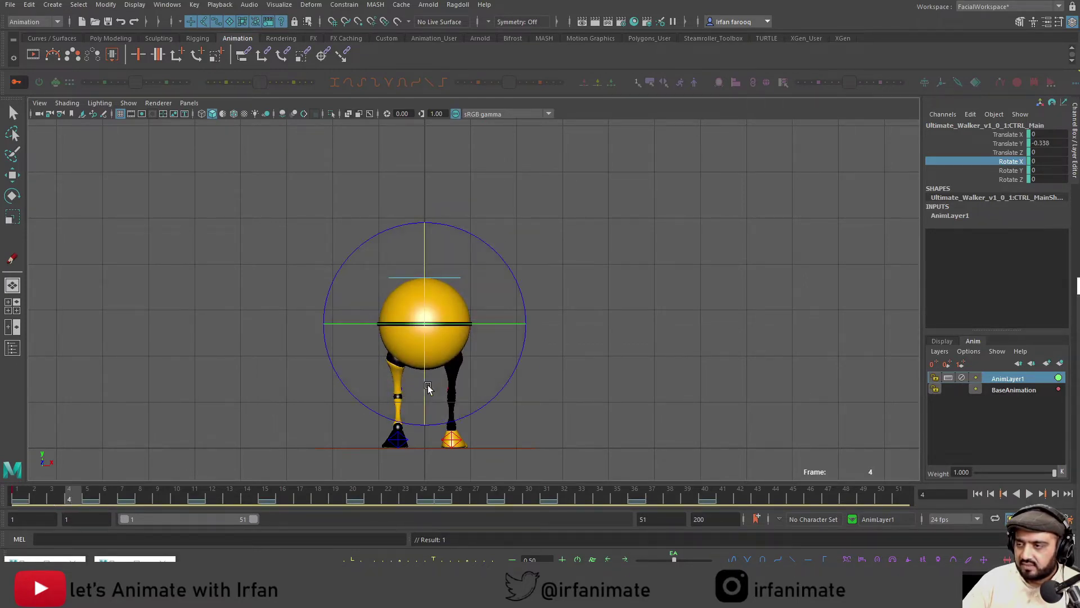
{"action": "key", "text": "e"}
{"action": "left_click_drag", "start_coordinate": [429, 378], "coordinate": [428, 370]}
{"action": "key", "text": "alt+v"}
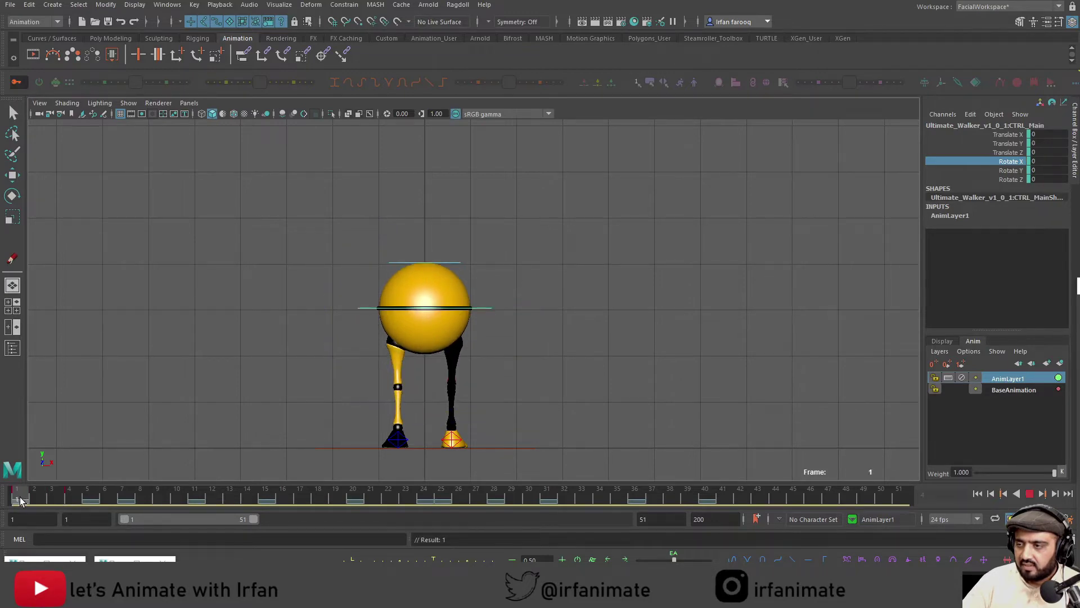
{"action": "left_click_drag", "start_coordinate": [97, 499], "coordinate": [107, 498]}
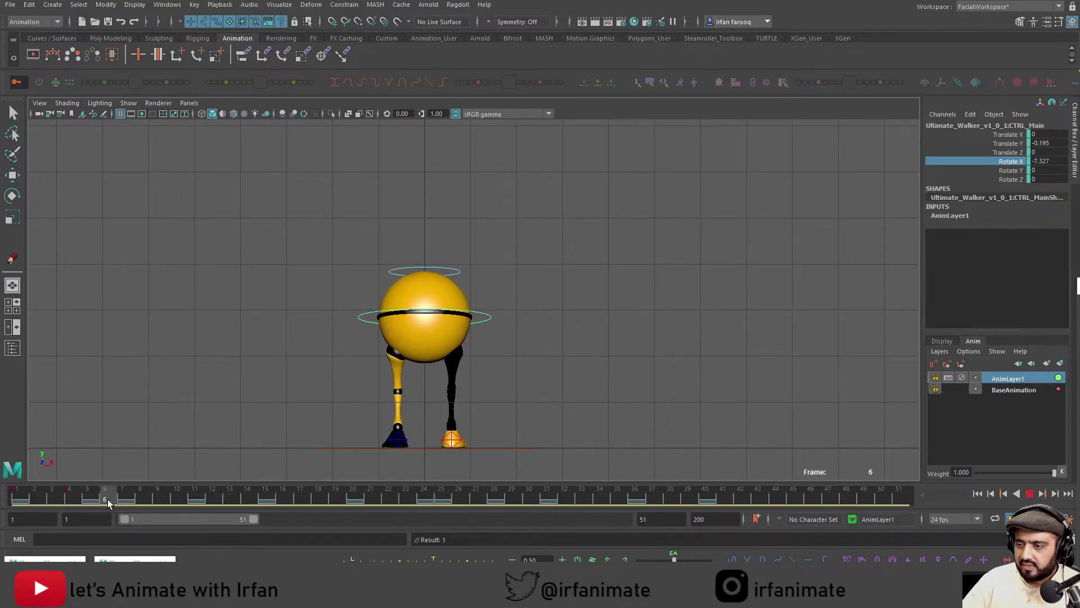
{"action": "left_click_drag", "start_coordinate": [422, 357], "coordinate": [420, 395]}
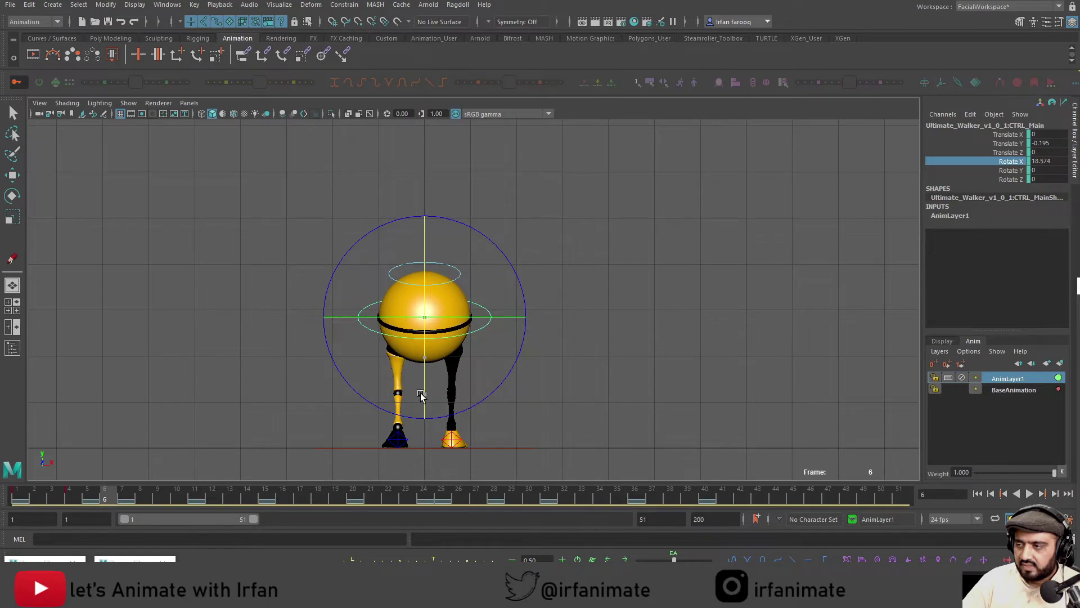
{"action": "key", "text": "alt+v"}
Rotate the main control to about -18 in X at frame 7 and about -6.4 at frame 13
{"action": "left_click_drag", "start_coordinate": [47, 499], "coordinate": [127, 498]}
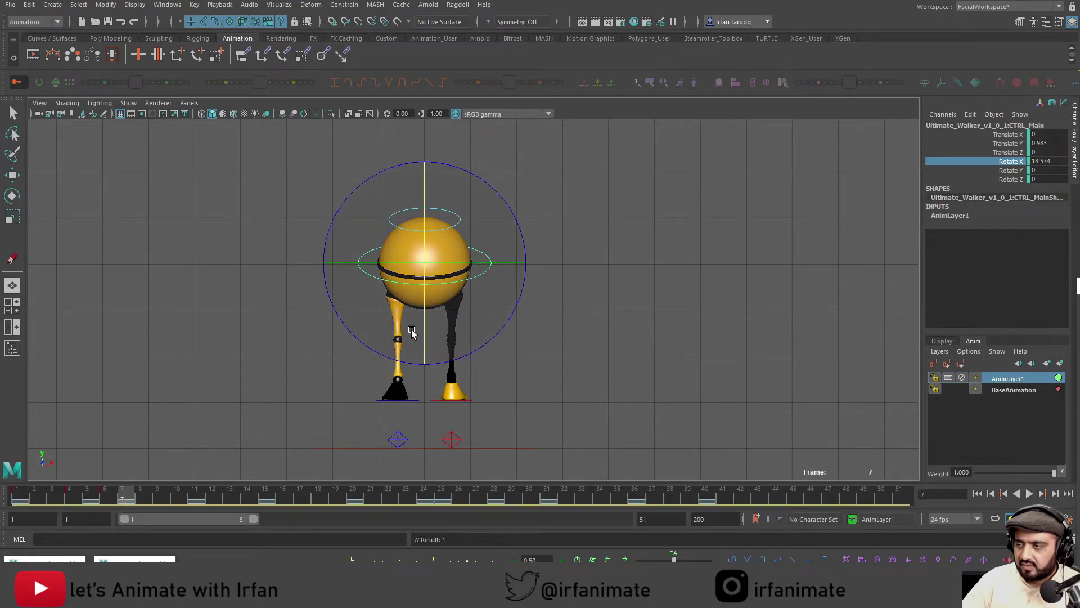
{"action": "left_click_drag", "start_coordinate": [418, 319], "coordinate": [433, 256]}
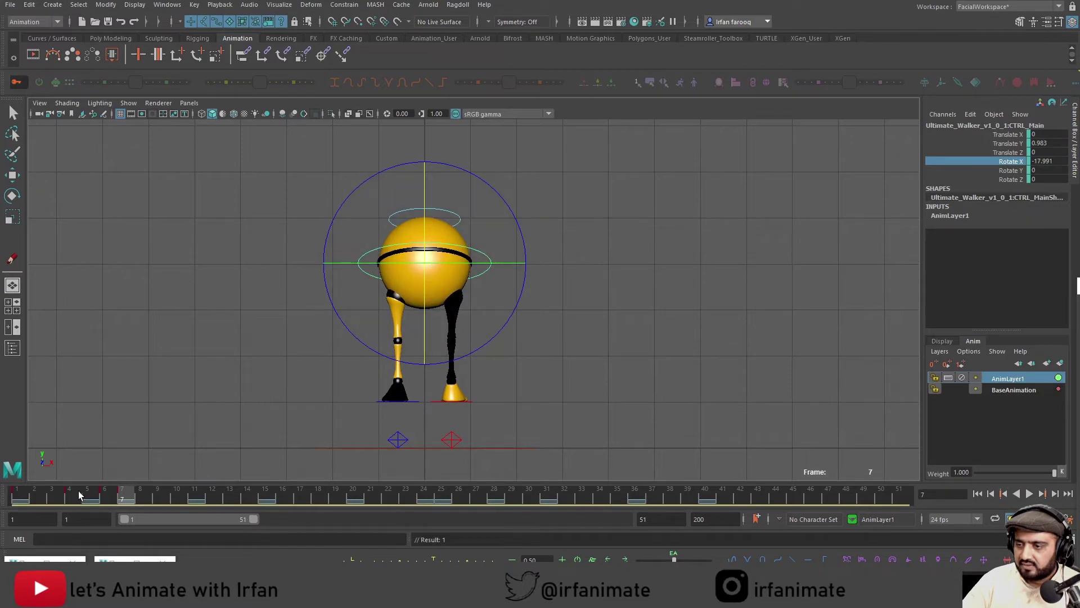
{"action": "left_click_drag", "start_coordinate": [79, 492], "coordinate": [229, 494]}
{"action": "scroll", "coordinate": [429, 328], "scroll_direction": "down", "scroll_amount": 3}
{"action": "left_click_drag", "start_coordinate": [451, 244], "coordinate": [452, 249]}
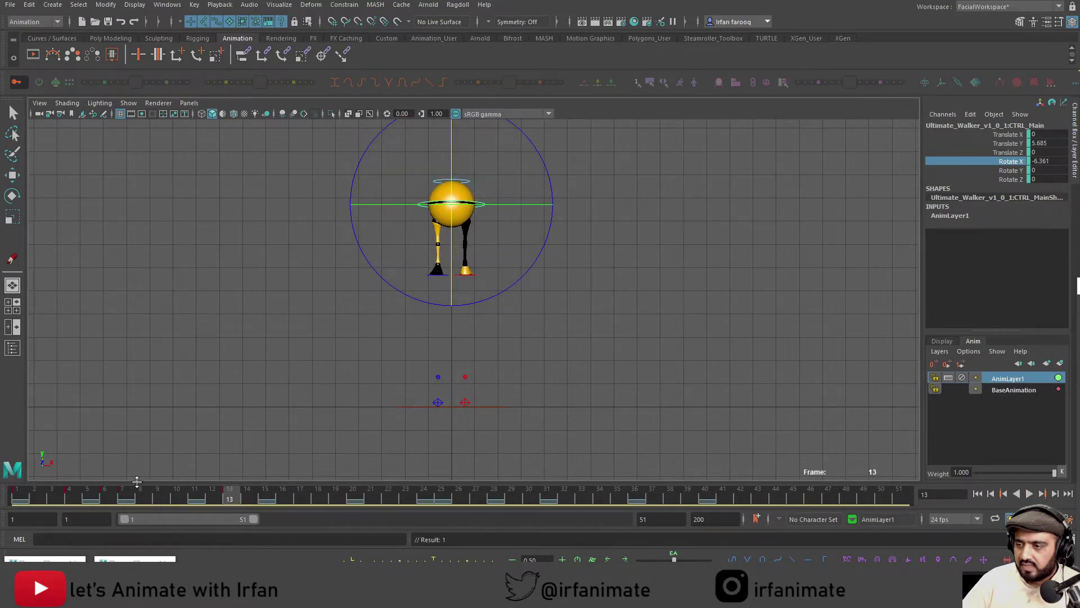
Key the landing tilt with Rotate X about -20.7 at frame 24 and about 27.7 at frame 26
{"action": "left_click_drag", "start_coordinate": [140, 494], "coordinate": [428, 501]}
{"action": "left_click_drag", "start_coordinate": [452, 364], "coordinate": [450, 341]}
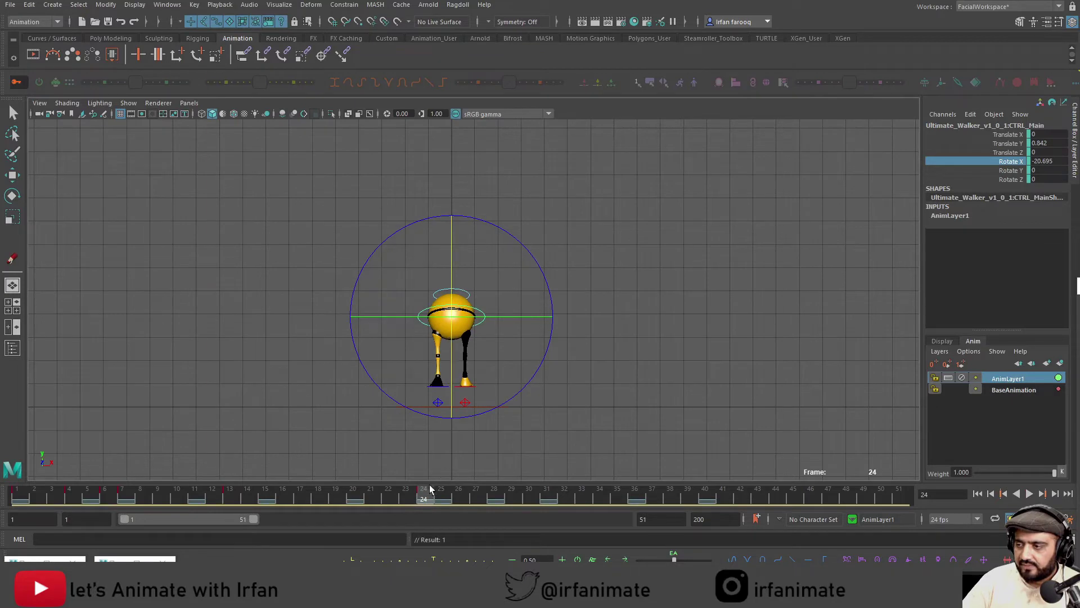
{"action": "left_click_drag", "start_coordinate": [431, 488], "coordinate": [467, 496]}
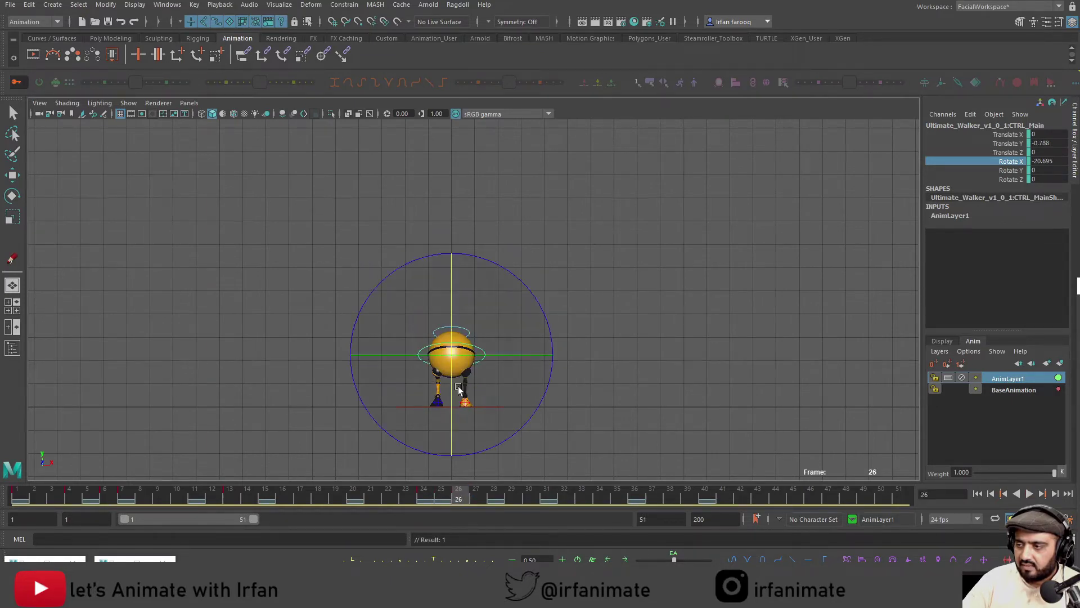
{"action": "left_click_drag", "start_coordinate": [452, 383], "coordinate": [451, 415]}
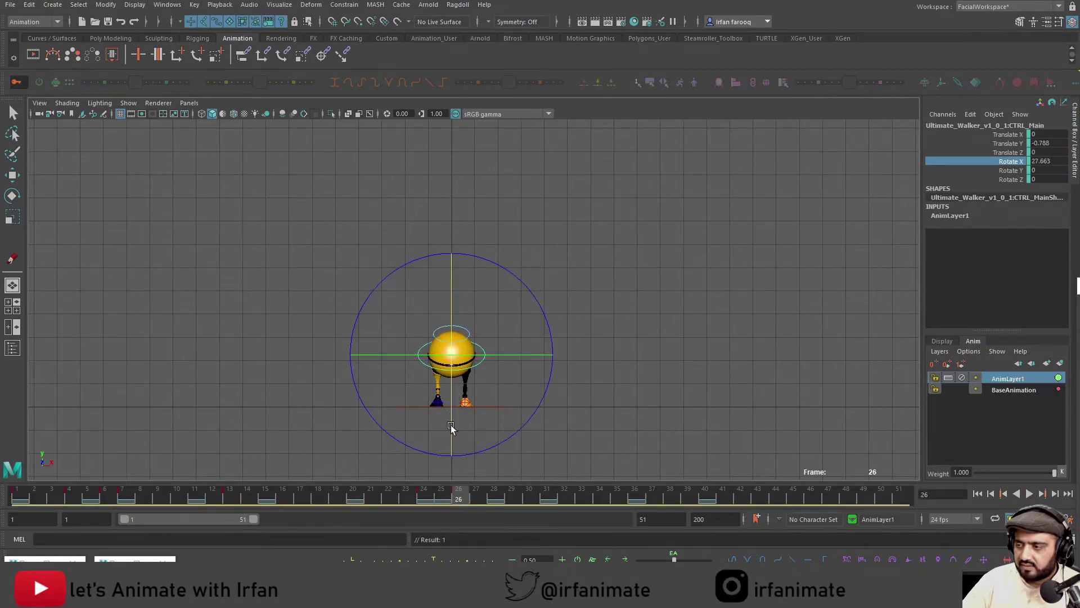
Key the settling tilt with Rotate X about 3.6 at frame 30, -10.8 at frame 34 and a further key at frame 40
{"action": "left_click_drag", "start_coordinate": [403, 496], "coordinate": [528, 498]}
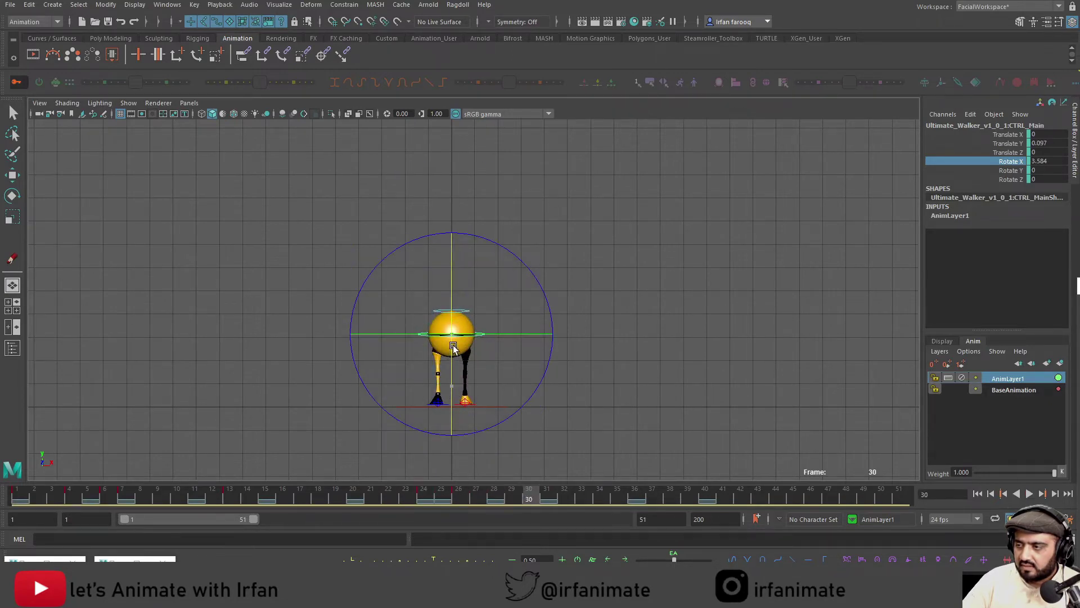
{"action": "left_click_drag", "start_coordinate": [472, 498], "coordinate": [607, 495]}
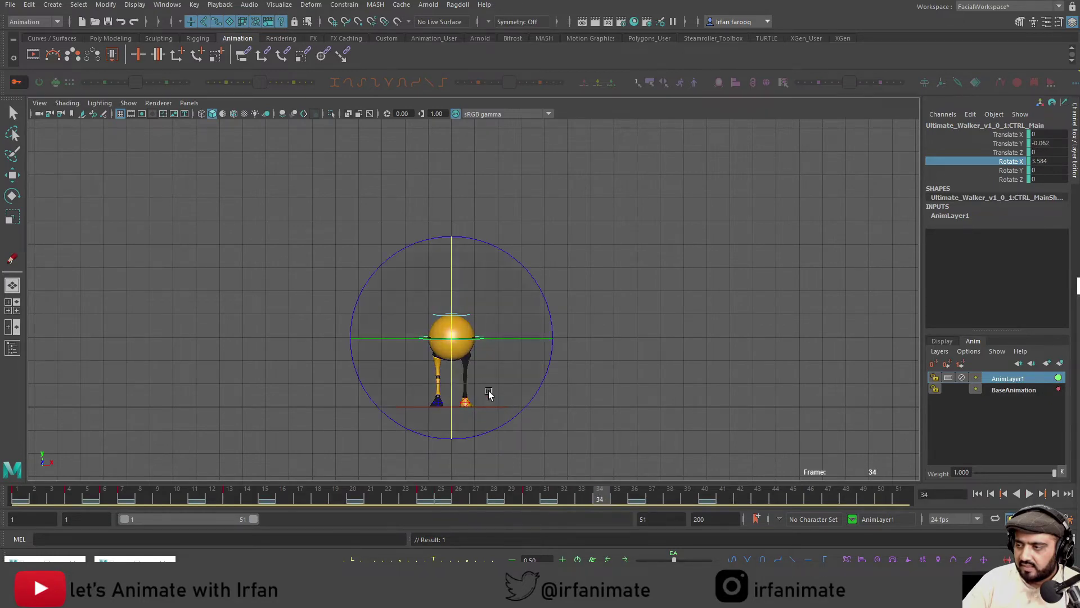
{"action": "left_click_drag", "start_coordinate": [444, 497], "coordinate": [704, 495]}
Review the tilt from frame 1 and replace the frame 7 Rotate X key with one at about 11.6
{"action": "left_click_drag", "start_coordinate": [599, 498], "coordinate": [2, 489]}
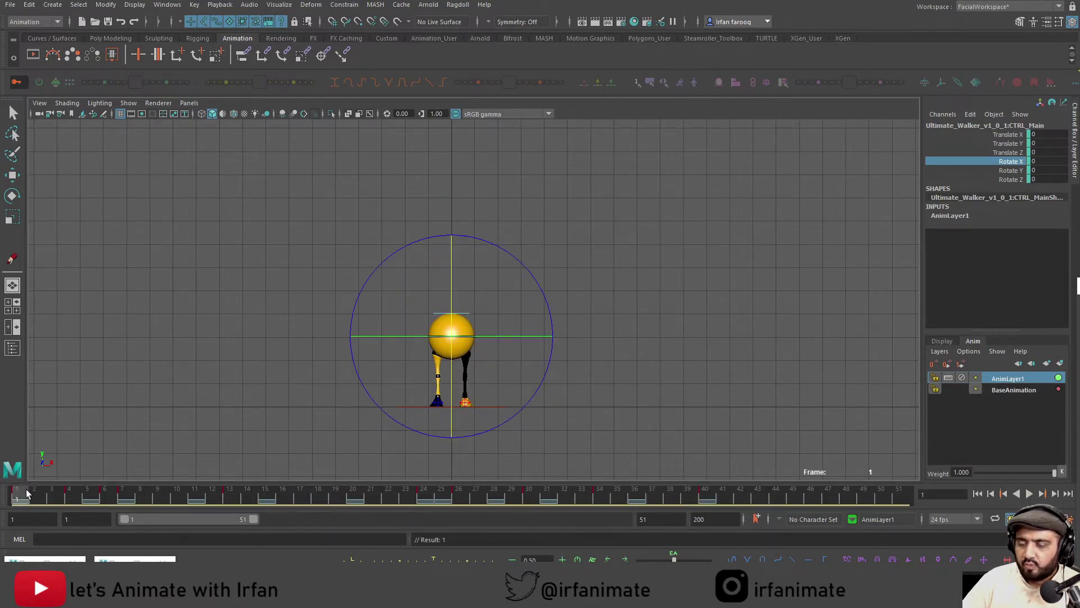
{"action": "key", "text": "alt+v"}
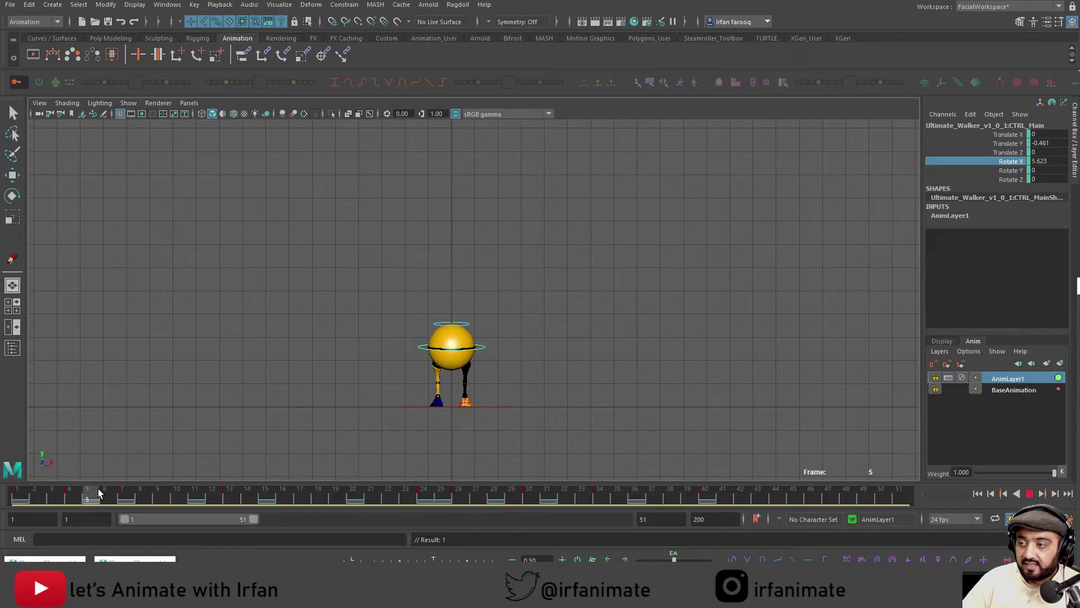
{"action": "mouse_move", "coordinate": [133, 486]}
{"action": "left_mouse_down"}
{"action": "mouse_move", "coordinate": [100, 487]}
{"action": "mouse_move", "coordinate": [140, 493]}
{"action": "left_mouse_up"}
{"action": "left_click", "coordinate": [121, 491]}
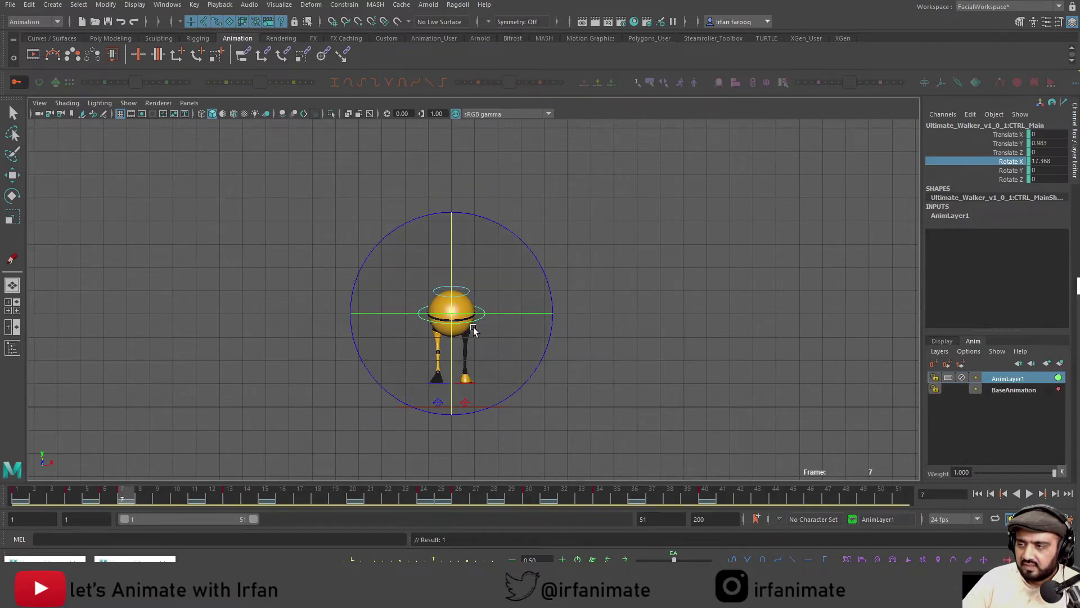
{"action": "left_click_drag", "start_coordinate": [456, 336], "coordinate": [454, 313]}
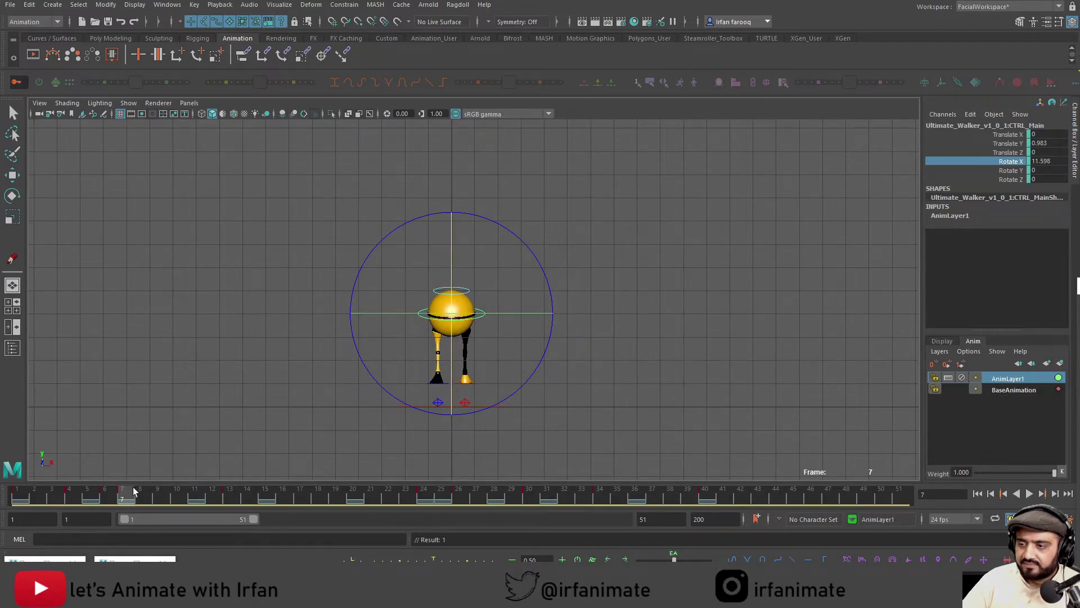
Key Rotate X at about -22.7 on frame 20 and return to frame 1
{"action": "left_click_drag", "start_coordinate": [130, 491], "coordinate": [352, 484]}
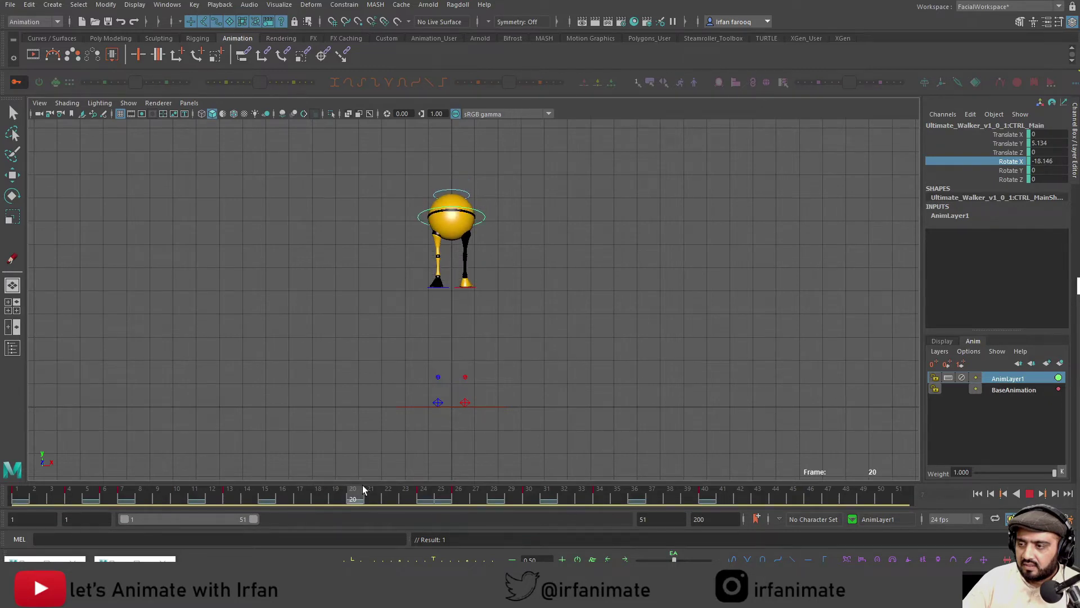
{"action": "left_click_drag", "start_coordinate": [451, 274], "coordinate": [452, 270]}
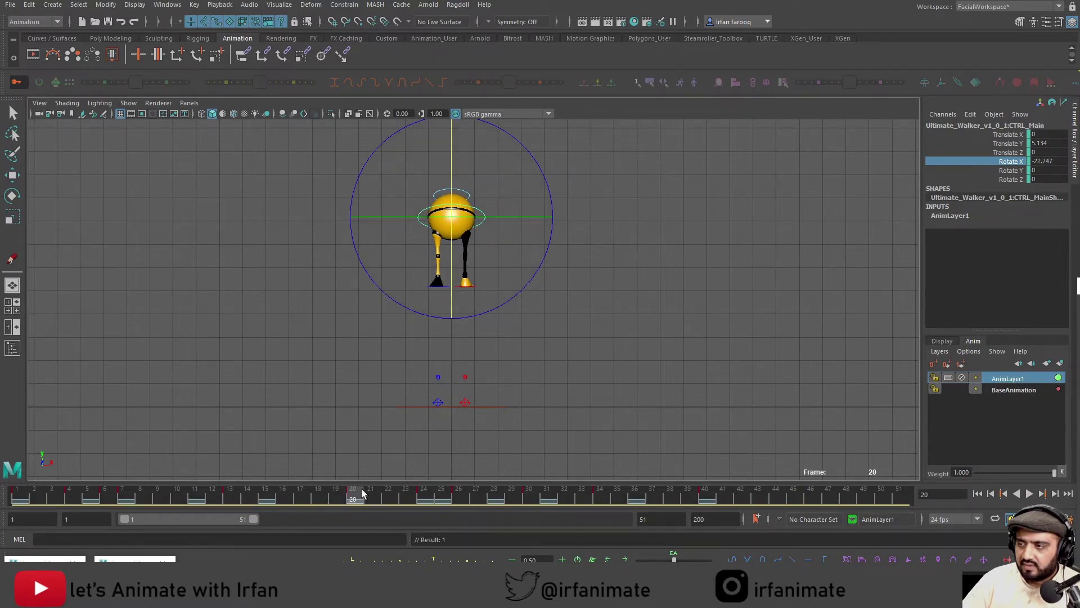
{"action": "left_click_drag", "start_coordinate": [363, 493], "coordinate": [14, 508]}
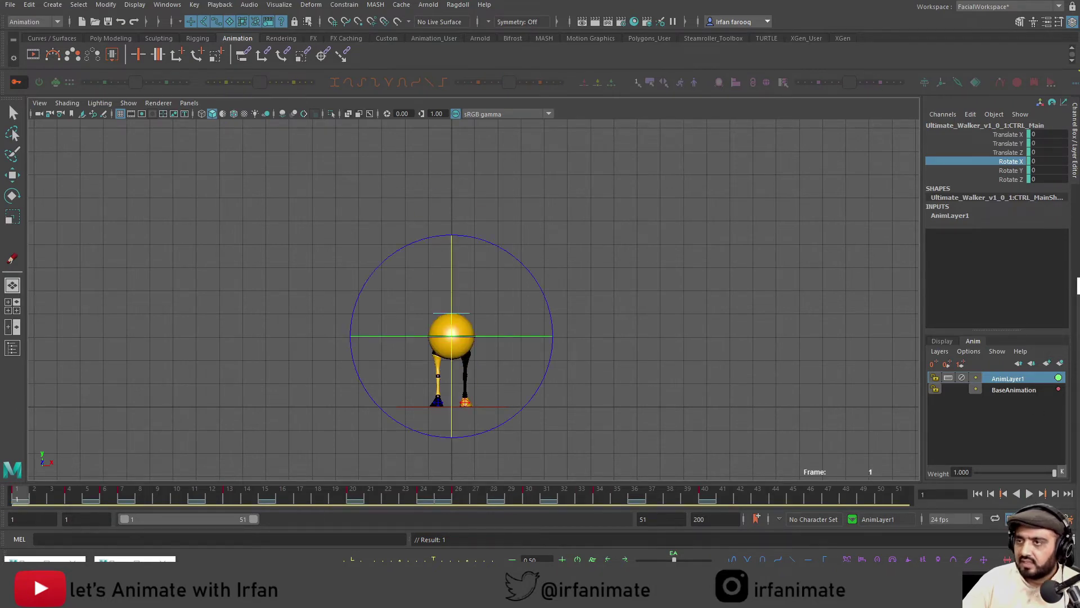
Open the Graph Editor and frame the animation layer's Rotate X curve for editing
{"action": "left_click", "coordinate": [167, 5]}
{"action": "mouse_move", "coordinate": [243, 61]}
{"action": "left_click", "coordinate": [325, 70]}
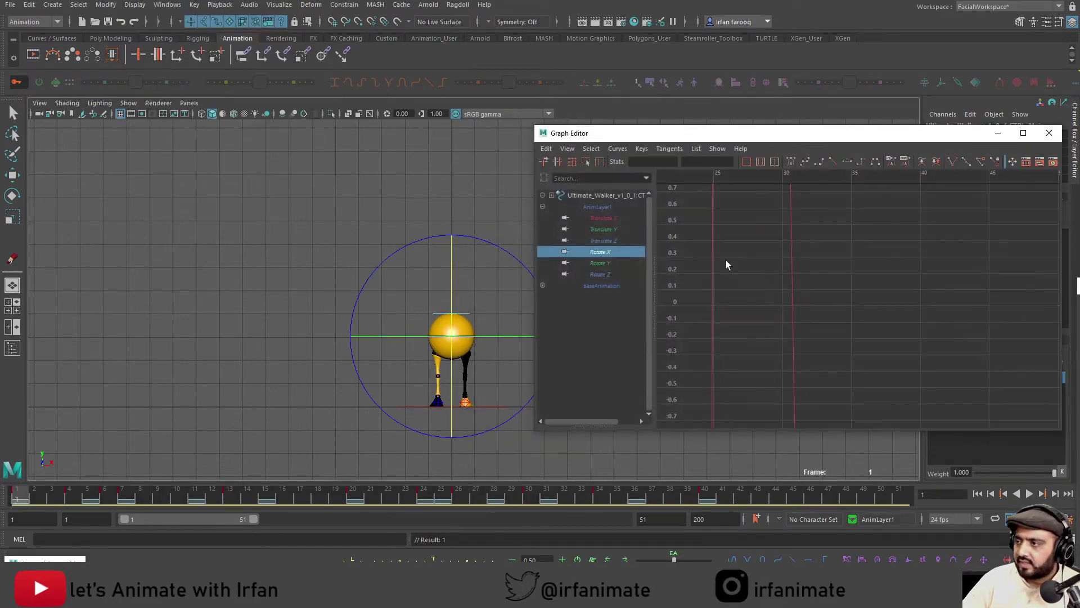
{"action": "left_click", "coordinate": [609, 218]}
{"action": "left_click", "coordinate": [606, 252]}
{"action": "middle_click_drag", "start_coordinate": [890, 251], "coordinate": [978, 227], "text": "alt"}
{"action": "right_click_drag", "start_coordinate": [979, 227], "coordinate": [846, 274], "text": "alt"}
{"action": "middle_click_drag", "start_coordinate": [740, 286], "coordinate": [812, 295], "text": "alt"}
{"action": "scroll", "coordinate": [787, 299], "scroll_direction": "up", "scroll_amount": 2}
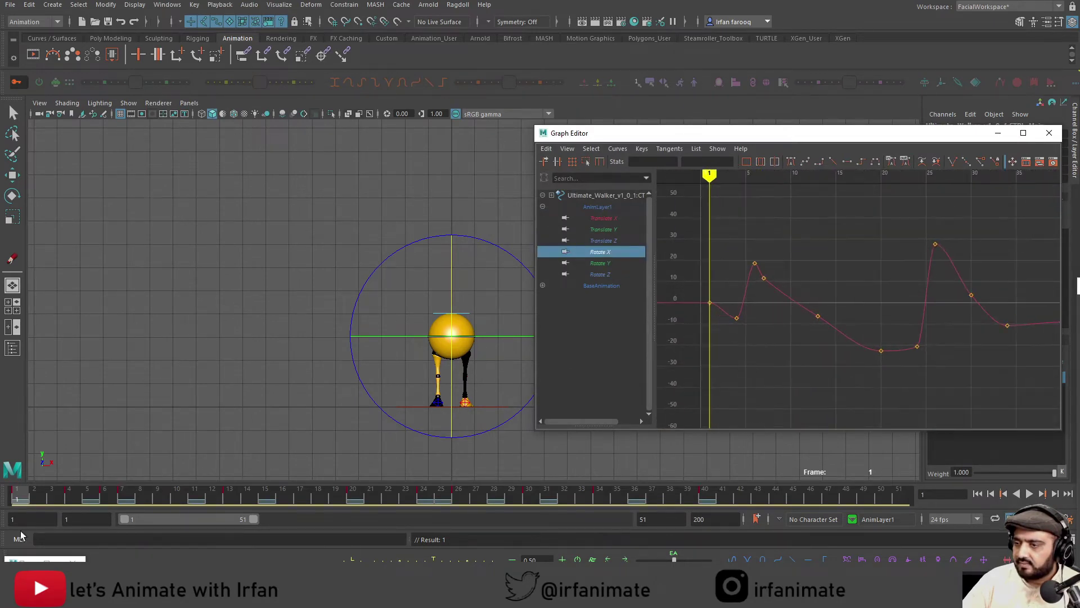
Lower the Rotate X keys at frames 13 and 20 to about -21 and -31, and check the motion
{"action": "left_click_drag", "start_coordinate": [25, 495], "coordinate": [121, 492]}
{"action": "left_click_drag", "start_coordinate": [781, 271], "coordinate": [760, 291]}
{"action": "left_click_drag", "start_coordinate": [784, 278], "coordinate": [775, 300]}
{"action": "middle_click_drag", "start_coordinate": [775, 300], "coordinate": [800, 322]}
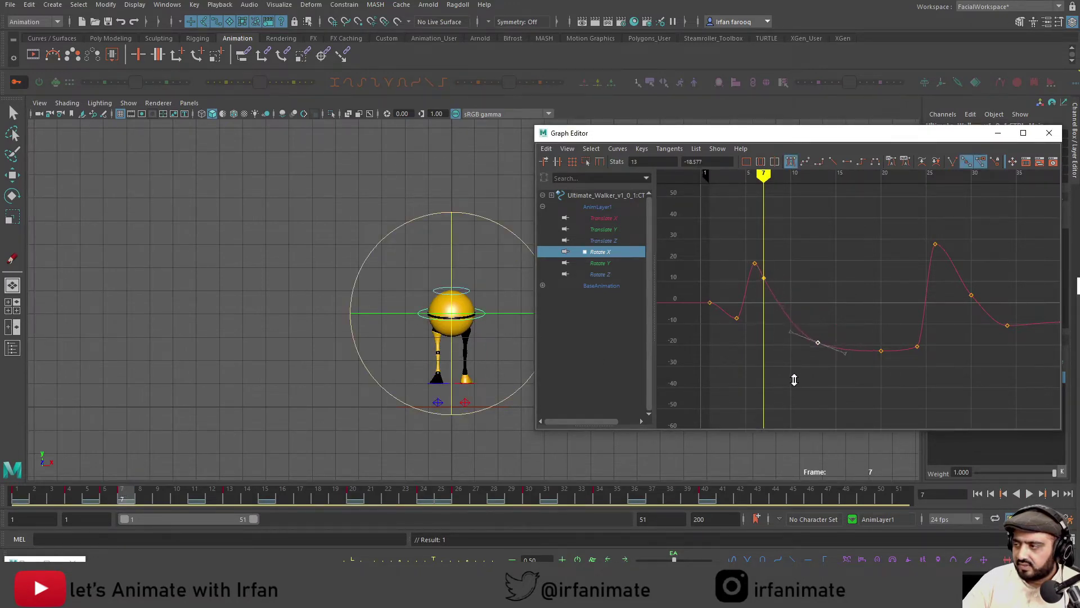
{"action": "mouse_move", "coordinate": [141, 495]}
{"action": "left_mouse_down"}
{"action": "mouse_move", "coordinate": [302, 492]}
{"action": "mouse_move", "coordinate": [222, 489]}
{"action": "mouse_move", "coordinate": [479, 464]}
{"action": "left_mouse_up"}
Insert a key on the Rotate X curve at frame 28, between the landing and settling keys
{"action": "middle_click_drag", "start_coordinate": [938, 295], "coordinate": [850, 236], "text": "alt"}
{"action": "left_click", "coordinate": [853, 178]}
{"action": "left_click", "coordinate": [828, 254]}
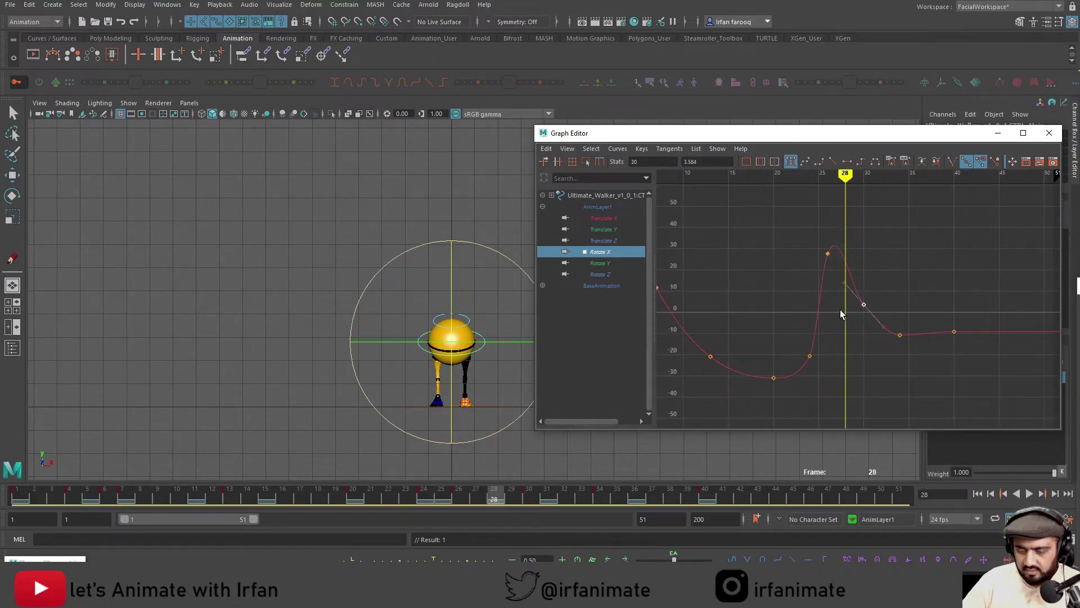
{"action": "key", "text": "i"}
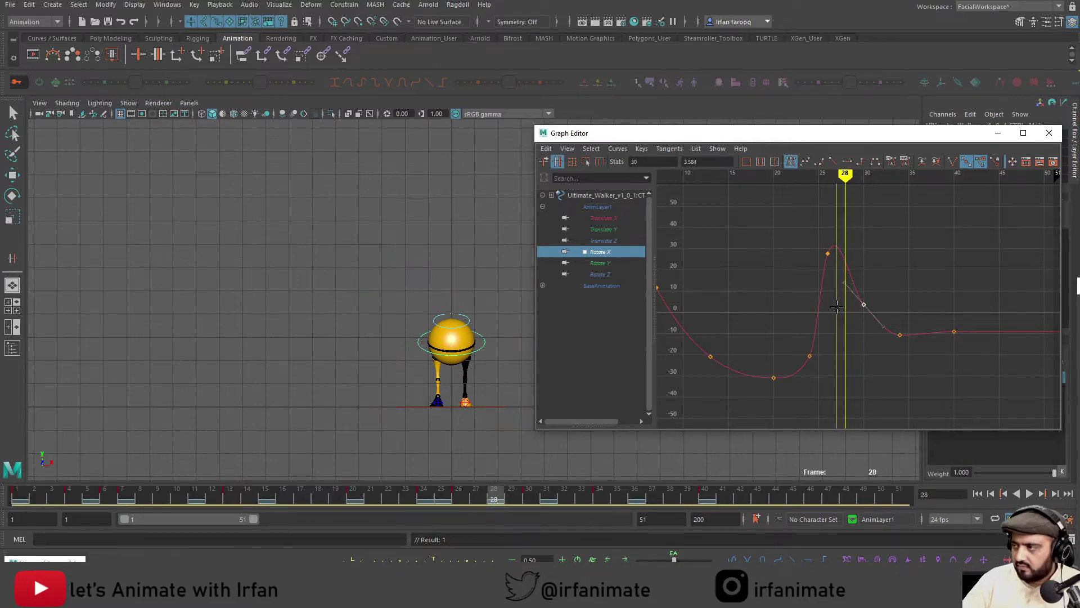
{"action": "middle_click", "coordinate": [842, 307]}
Adjust the Rotate X tangents around the frame 26, 30 and 34 keys to smooth the settle
{"action": "left_click", "coordinate": [827, 253]}
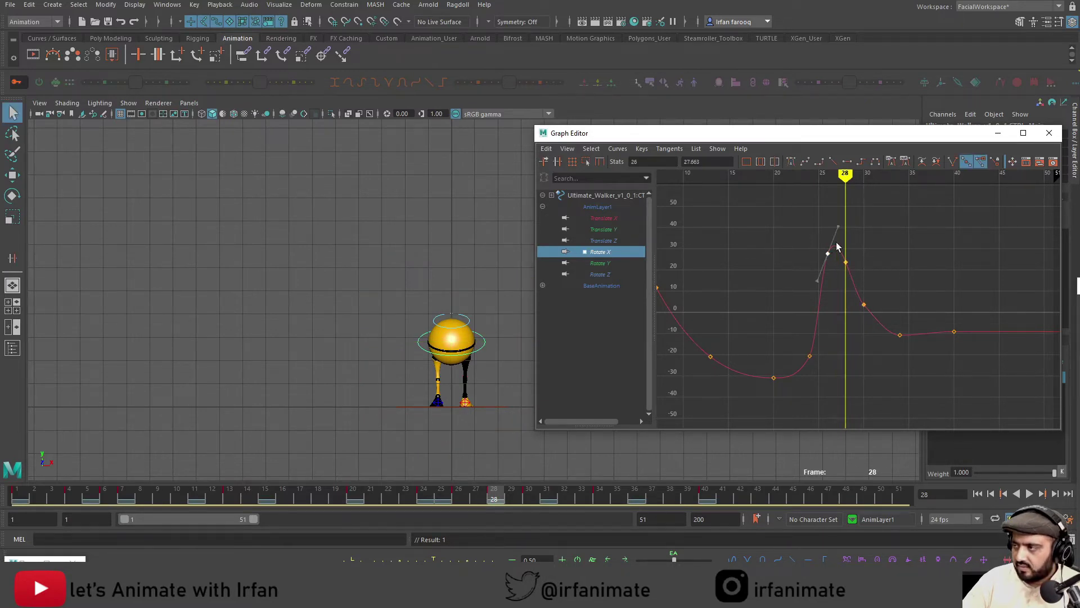
{"action": "left_click", "coordinate": [903, 342]}
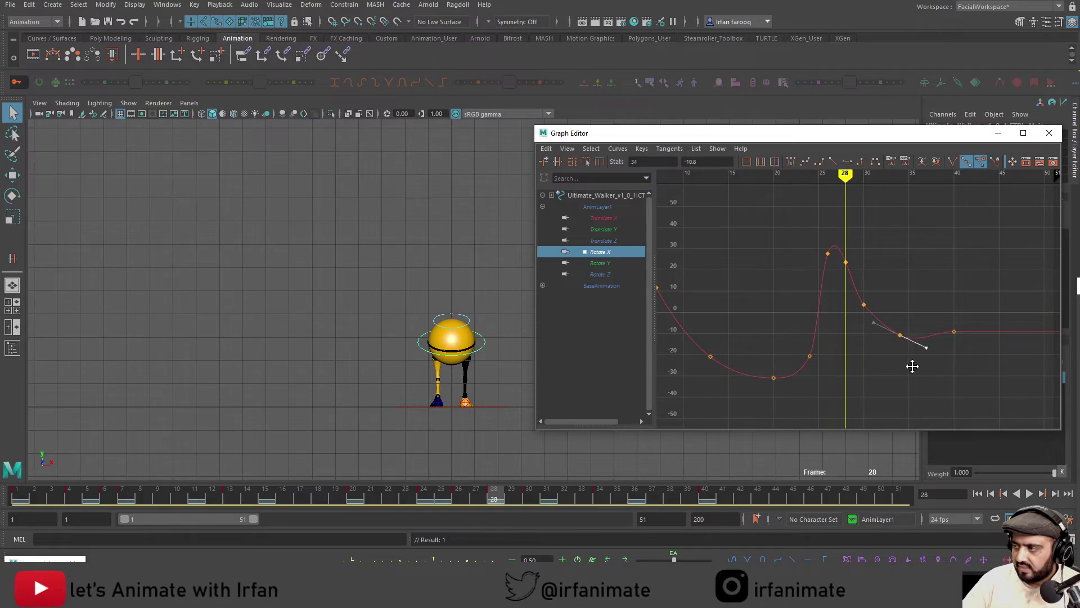
{"action": "mouse_move", "coordinate": [855, 335]}
{"action": "middle_mouse_down", "text": "alt"}
{"action": "mouse_move", "coordinate": [887, 340]}
{"action": "mouse_move", "coordinate": [858, 350]}
{"action": "middle_mouse_up", "text": "alt"}
{"action": "left_click", "coordinate": [896, 309]}
{"action": "right_click_drag", "start_coordinate": [858, 349], "coordinate": [838, 347], "text": "alt"}
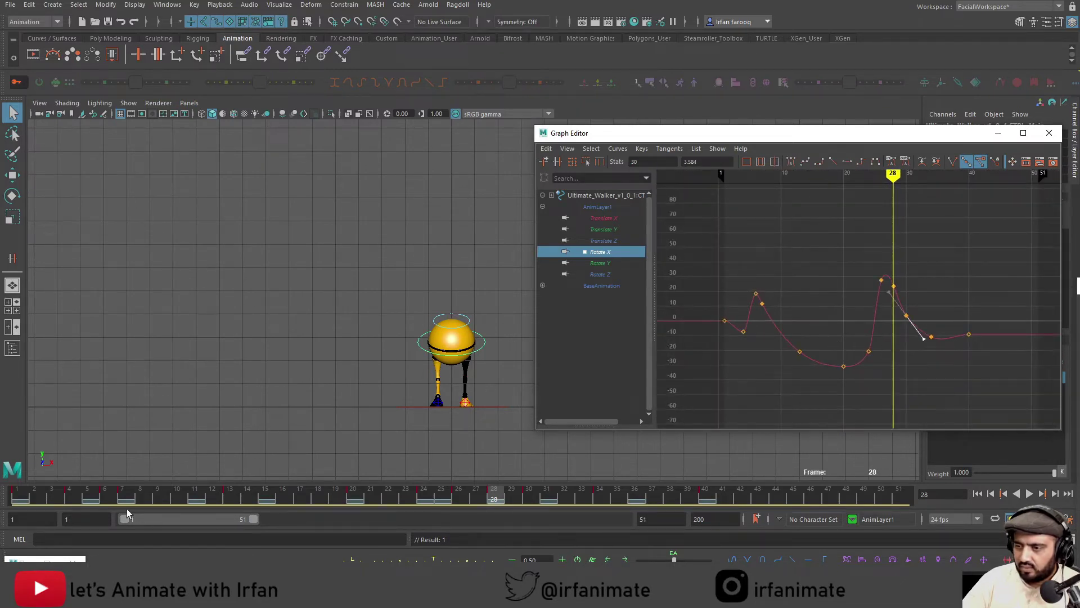
Play back the jump with its layered rotation from frame 1 and stop the playback
{"action": "left_click", "coordinate": [18, 496]}
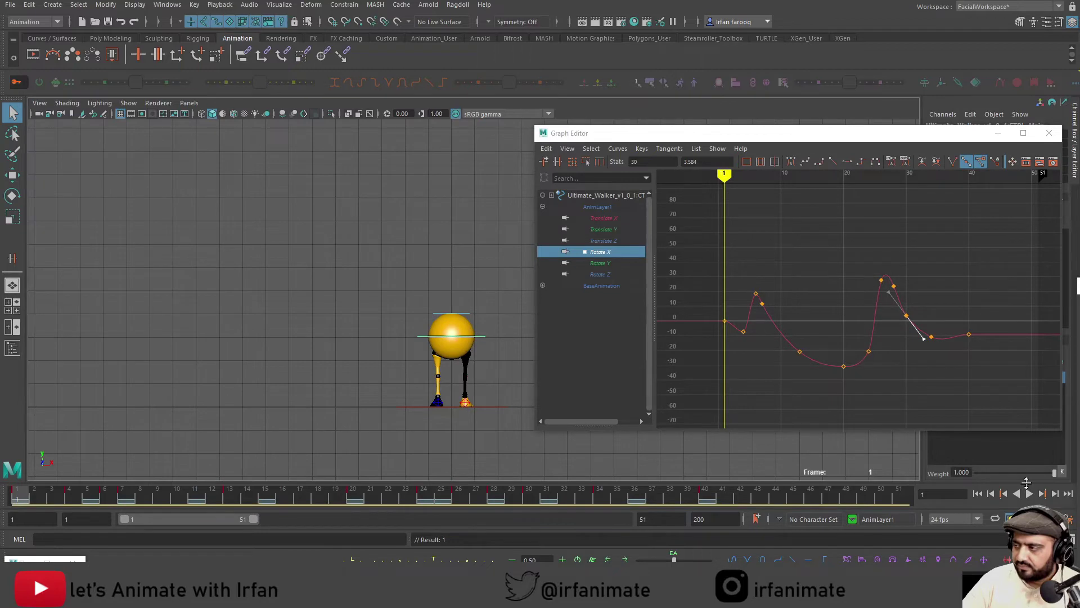
{"action": "left_click", "coordinate": [1030, 493]}
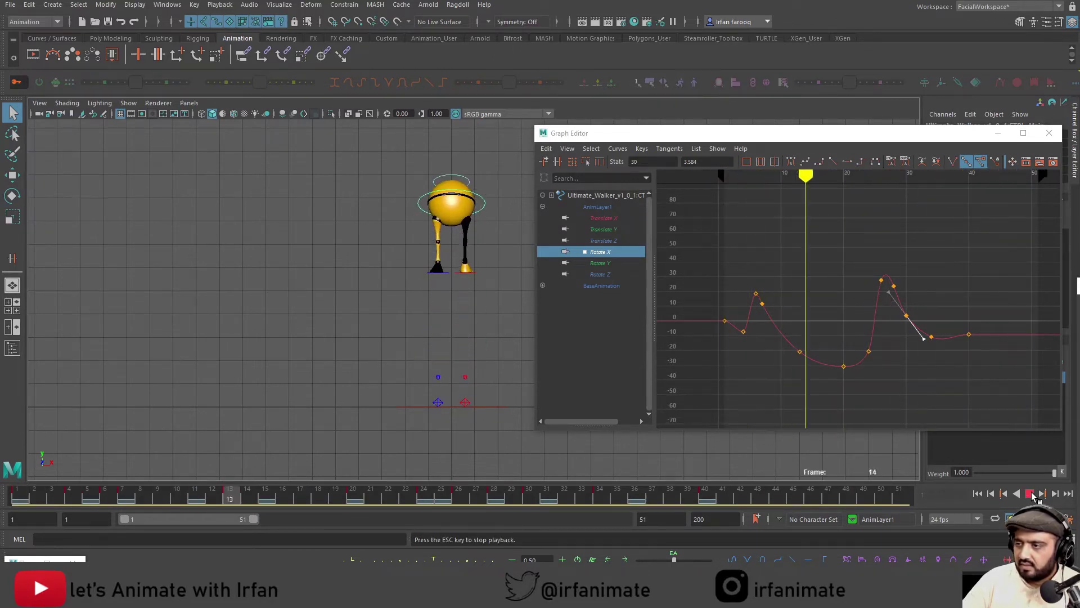
{"action": "left_click", "coordinate": [1031, 493]}
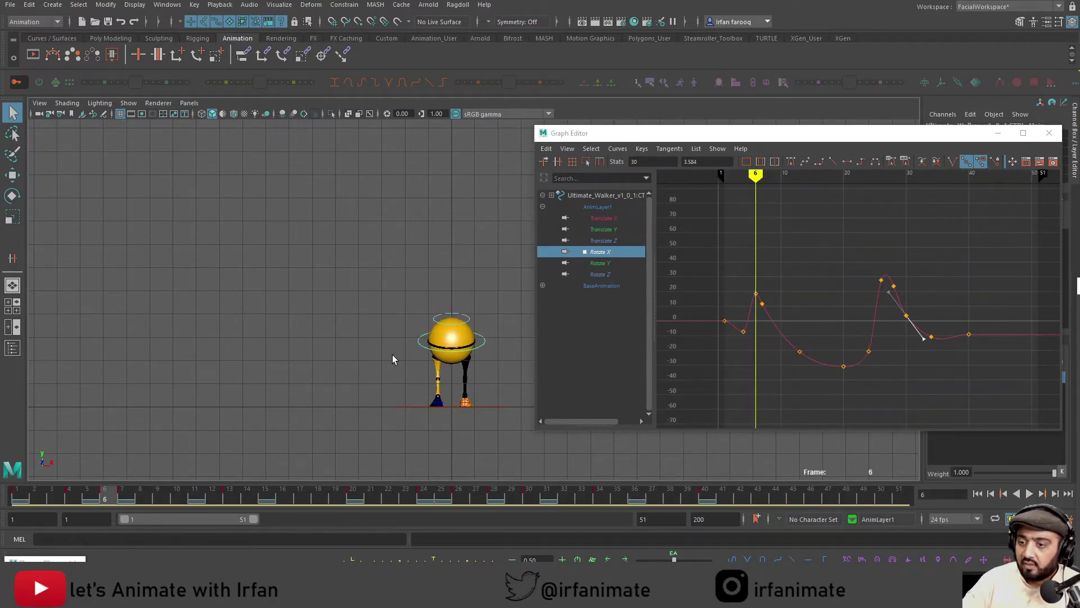
Select the walker's top control, return to frame 1 and minimize the Graph Editor
{"action": "left_click", "coordinate": [452, 315]}
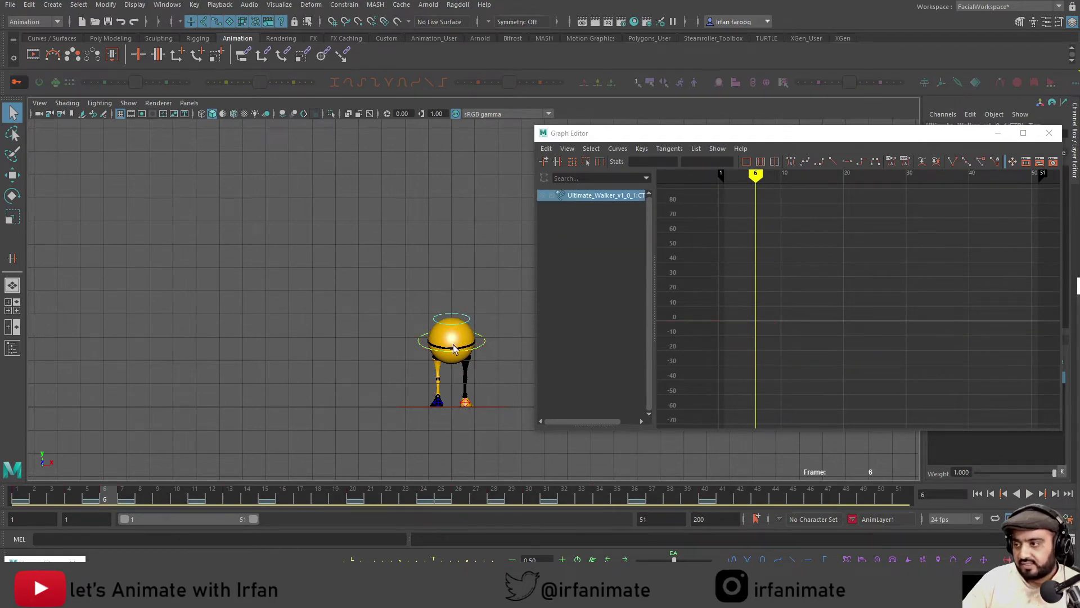
{"action": "left_click", "coordinate": [20, 493]}
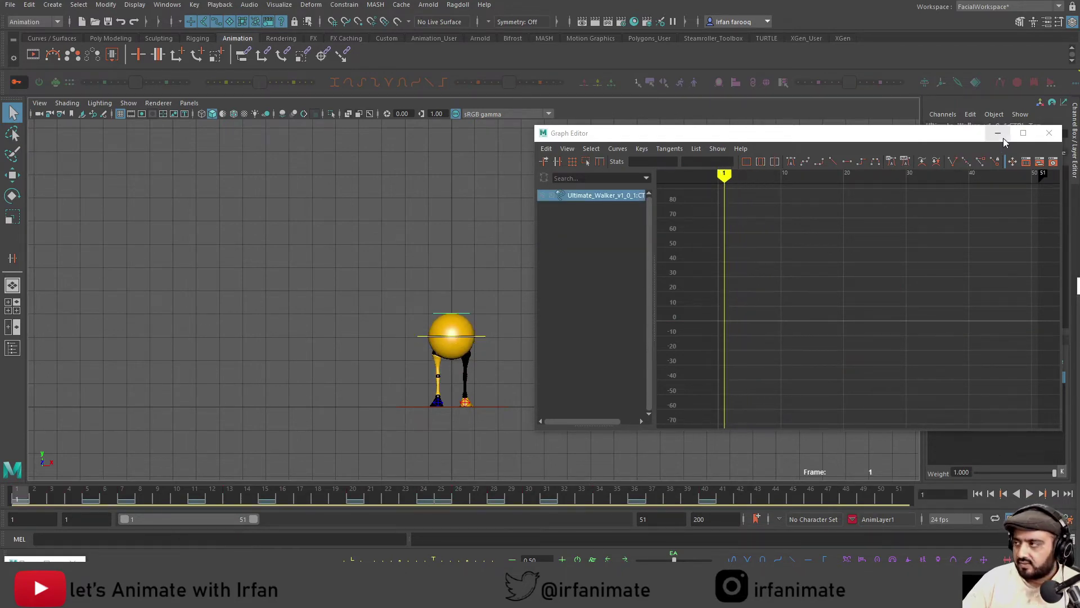
{"action": "left_click", "coordinate": [1000, 135]}
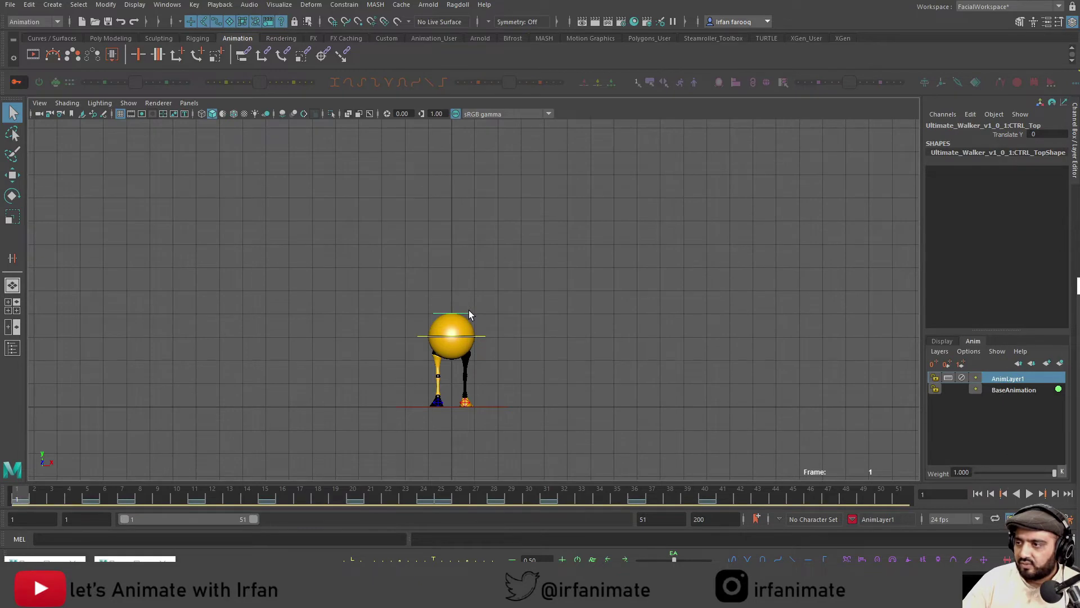
Rename the animation layer AnimLayer1 as Rotation
{"action": "left_click", "coordinate": [482, 348]}
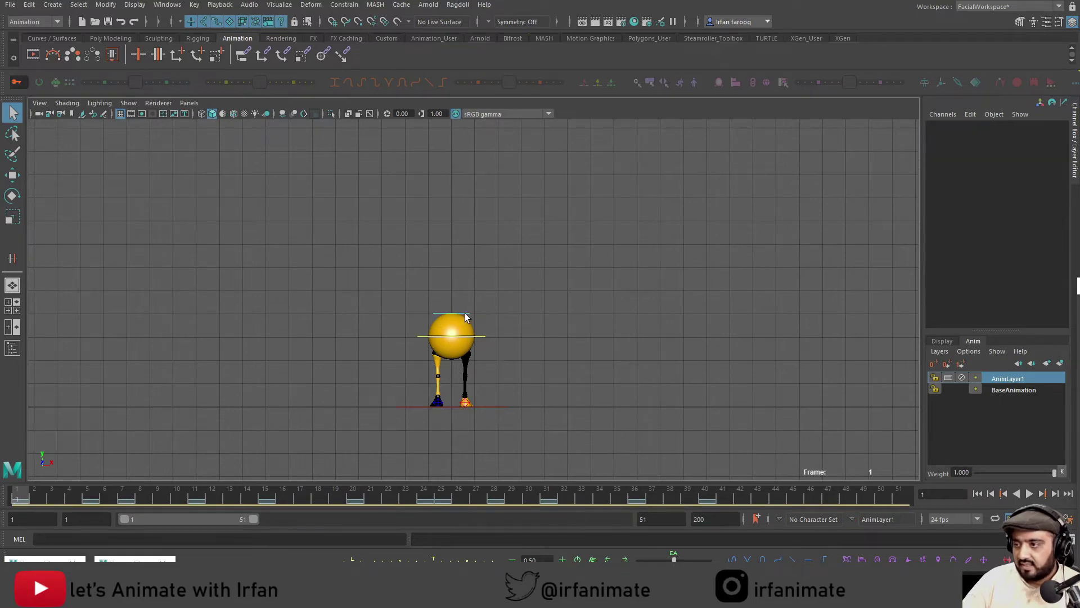
{"action": "double_click", "coordinate": [1016, 378]}
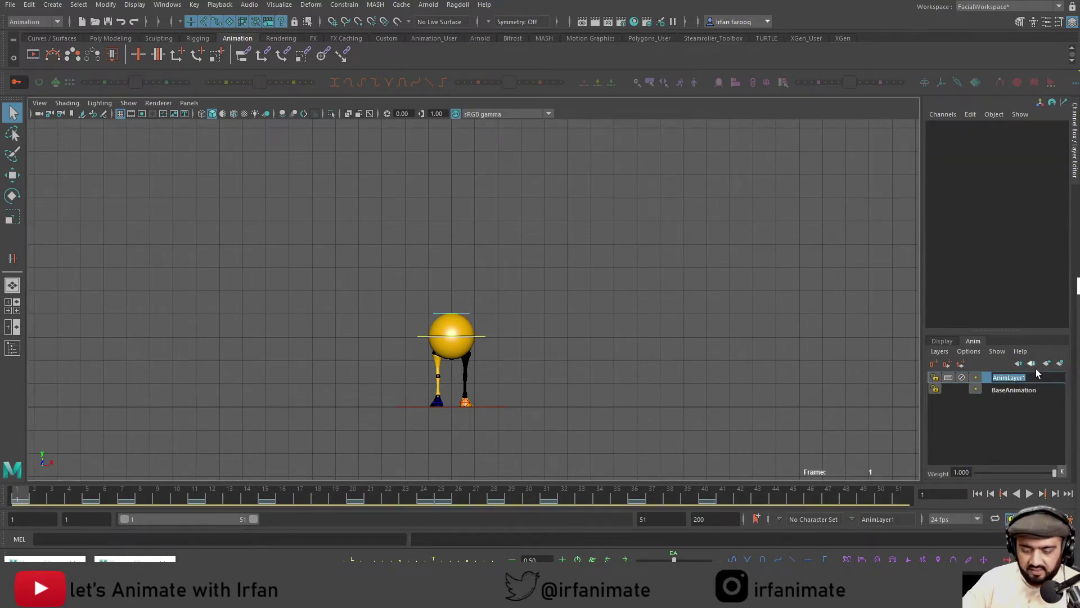
{"action": "type", "text": "Rota"}
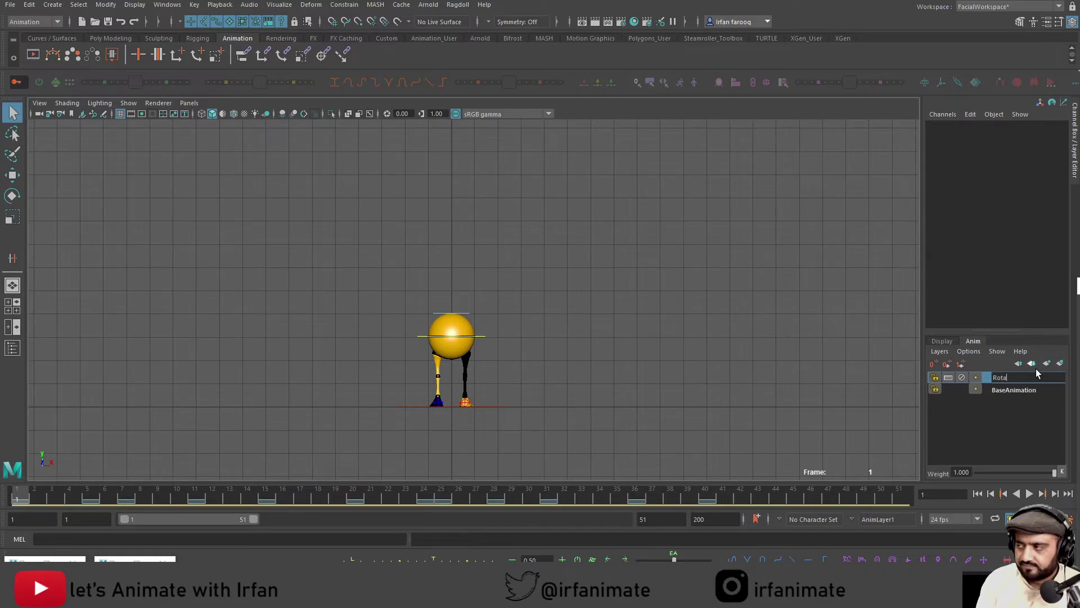
{"action": "type", "text": "tion"}
{"action": "key", "text": "Return"}
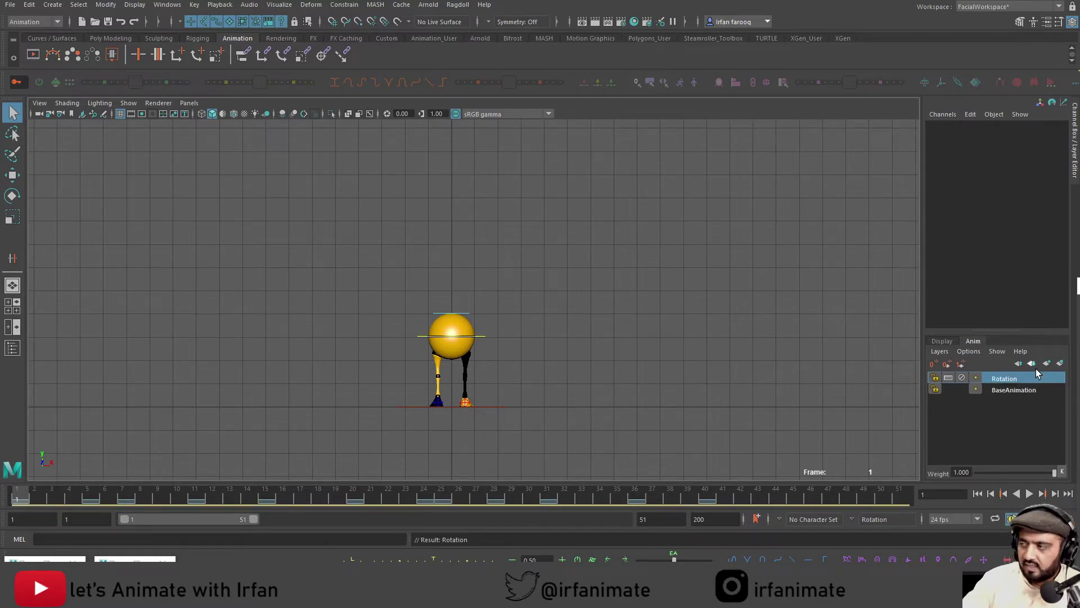
Create an animation layer from the walker's top control and name it SquashStrech
{"action": "left_click", "coordinate": [470, 313]}
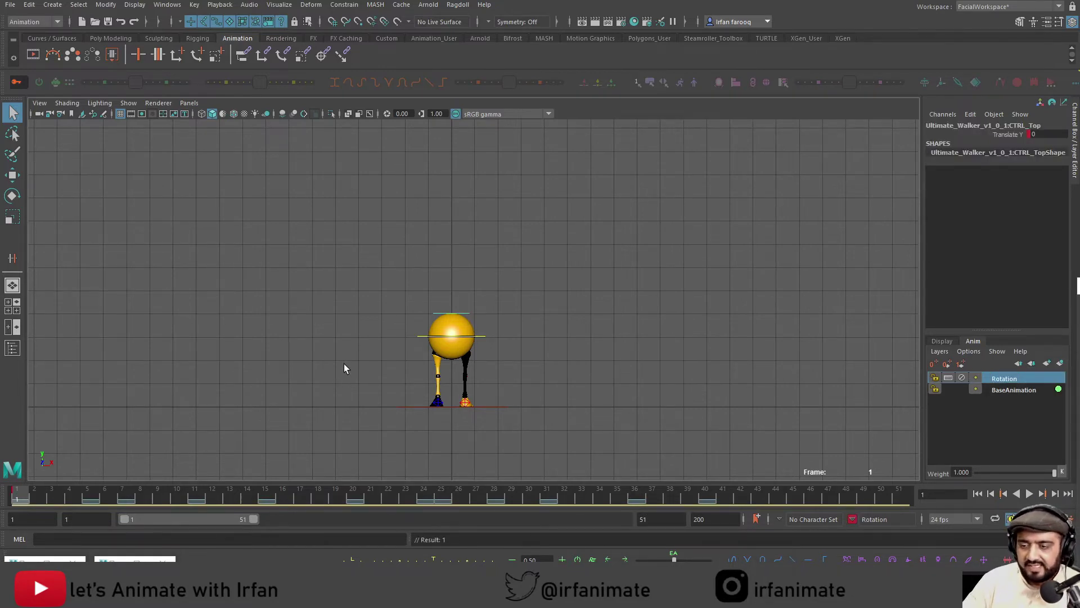
{"action": "left_click", "coordinate": [1060, 363]}
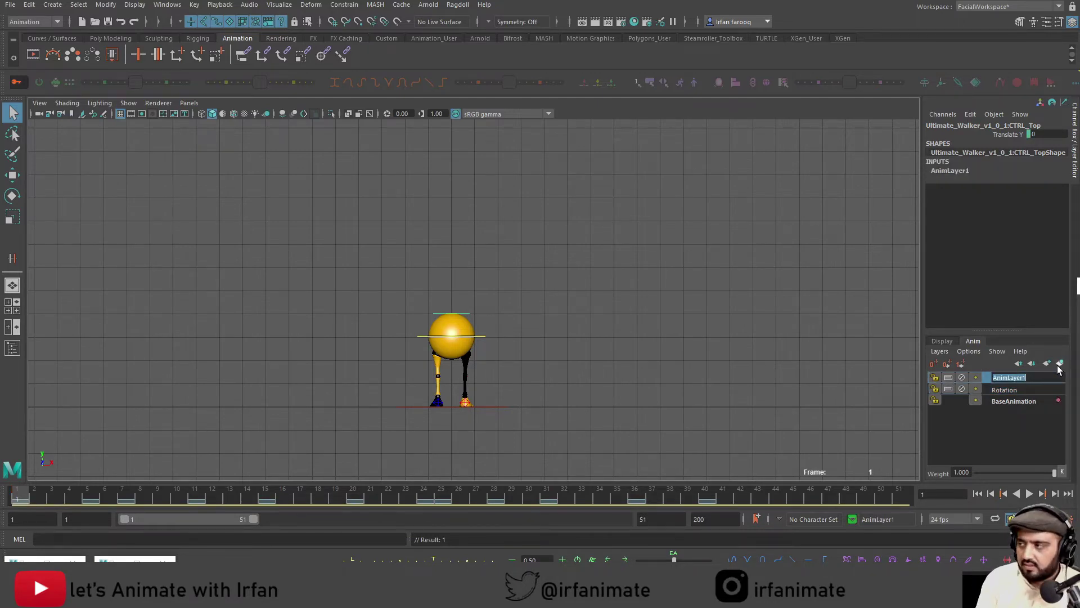
{"action": "type", "text": "SquashStrech"}
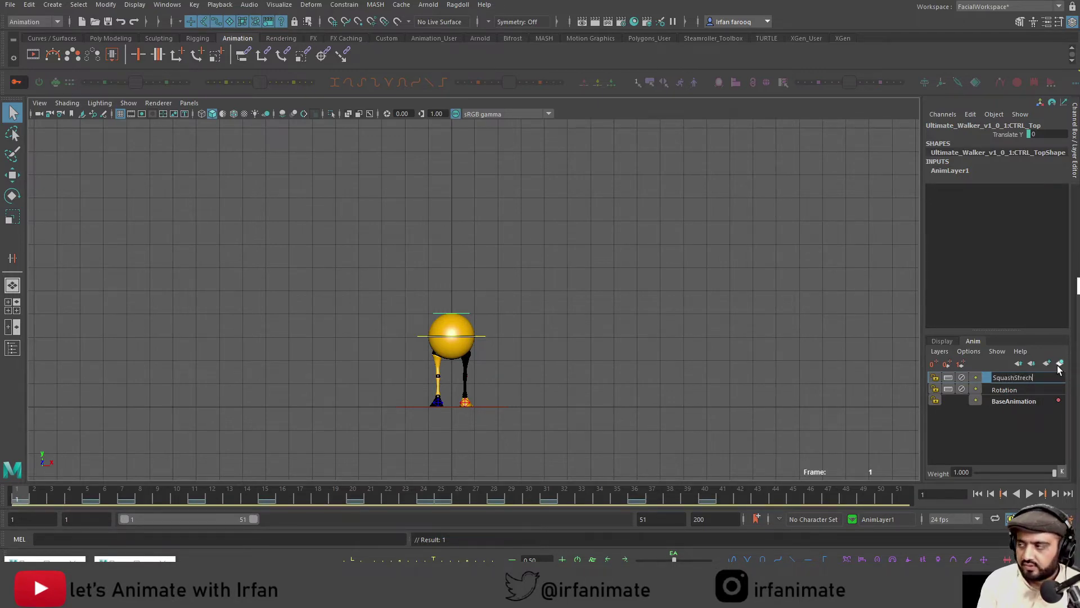
{"action": "key", "text": "Return"}
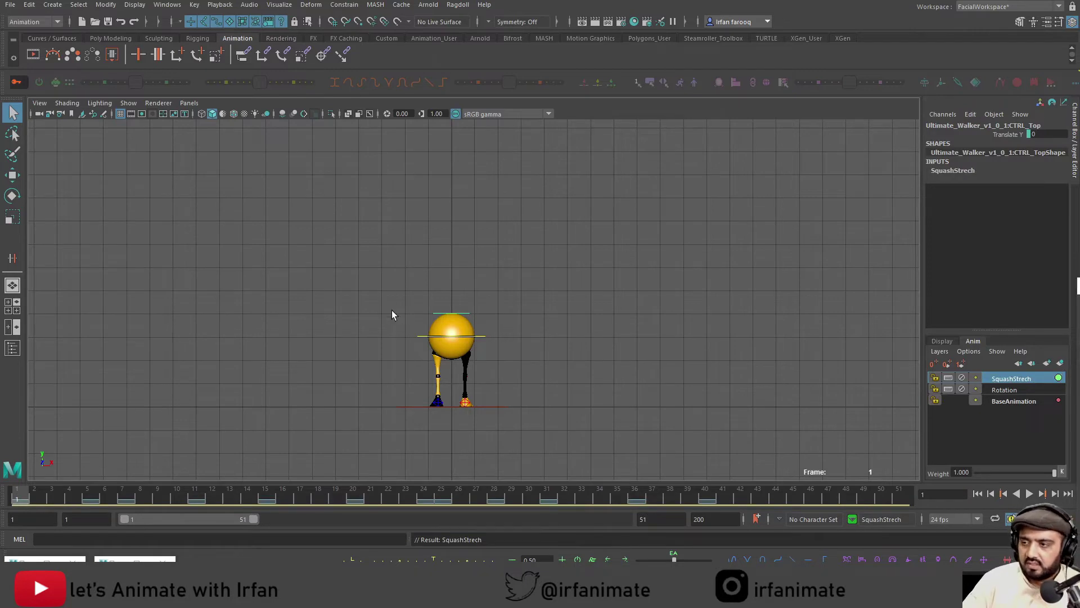
Key the top control's rest pose at frame 1 and squash the body to Translate Y -0.145 at frame 5
{"action": "left_click", "coordinate": [491, 319]}
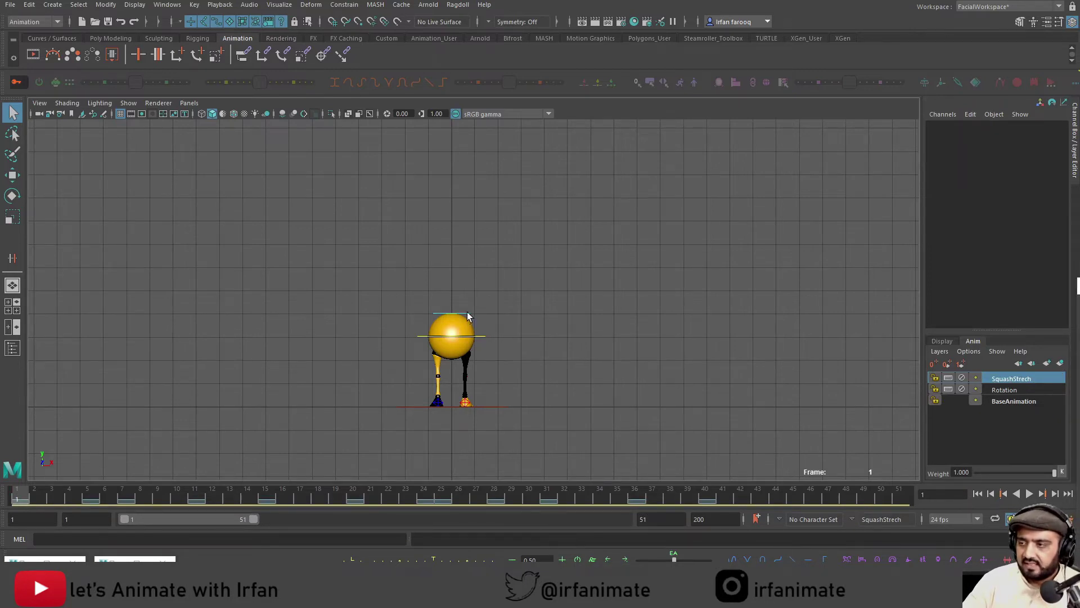
{"action": "left_click", "coordinate": [468, 313]}
{"action": "key", "text": "s"}
{"action": "left_click_drag", "start_coordinate": [43, 493], "coordinate": [87, 495]}
{"action": "key", "text": "w"}
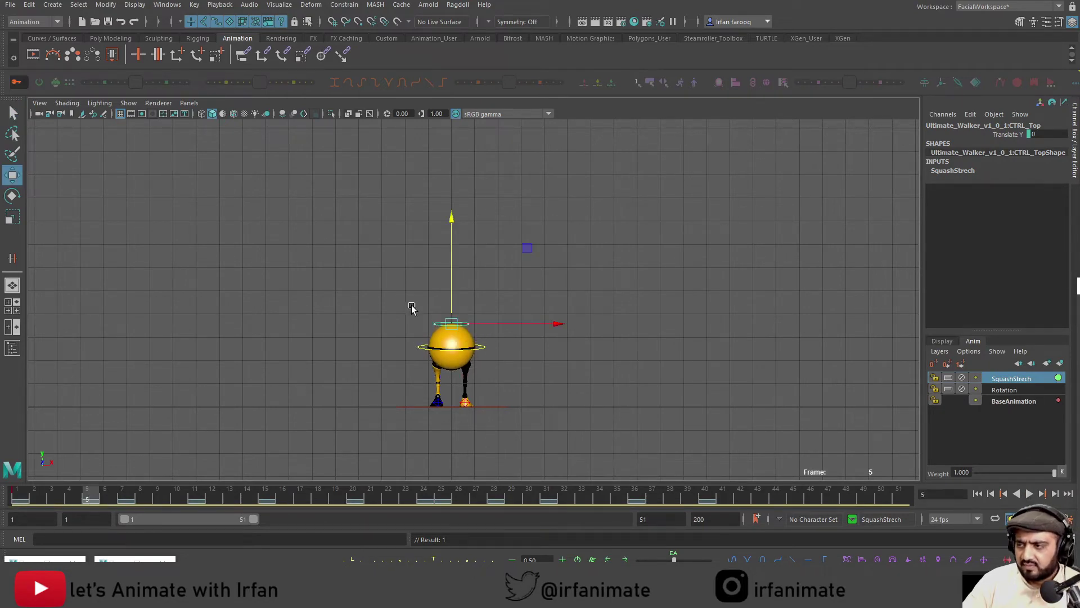
{"action": "left_click_drag", "start_coordinate": [448, 300], "coordinate": [450, 305]}
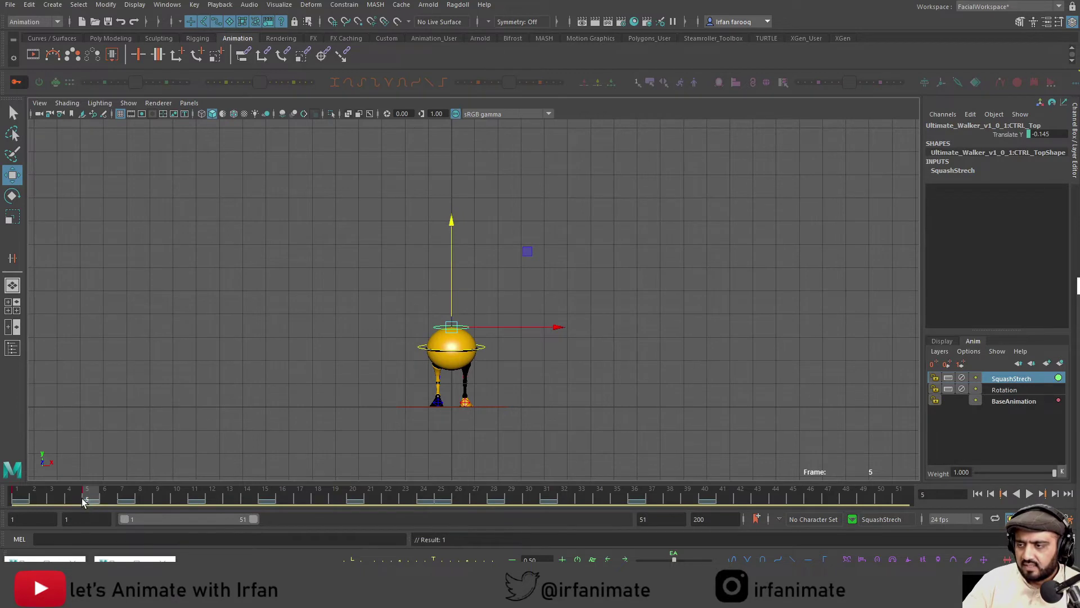
Stretch the body at frame 3 by raising the top control to Translate Y 0.145, and key it
{"action": "left_click_drag", "start_coordinate": [83, 501], "coordinate": [35, 499]}
{"action": "left_click", "coordinate": [59, 498]}
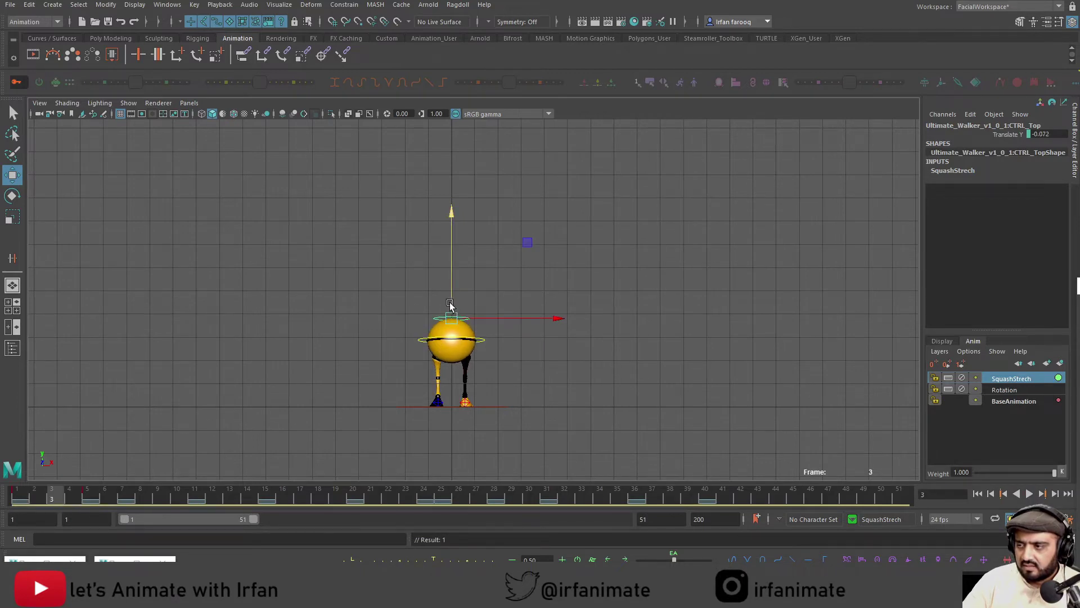
{"action": "left_click_drag", "start_coordinate": [450, 303], "coordinate": [446, 304]}
{"action": "mouse_move", "coordinate": [55, 496]}
{"action": "left_mouse_down"}
{"action": "mouse_move", "coordinate": [22, 496]}
{"action": "mouse_move", "coordinate": [50, 495]}
{"action": "left_mouse_up"}
{"action": "middle_click_drag", "start_coordinate": [338, 428], "coordinate": [339, 421]}
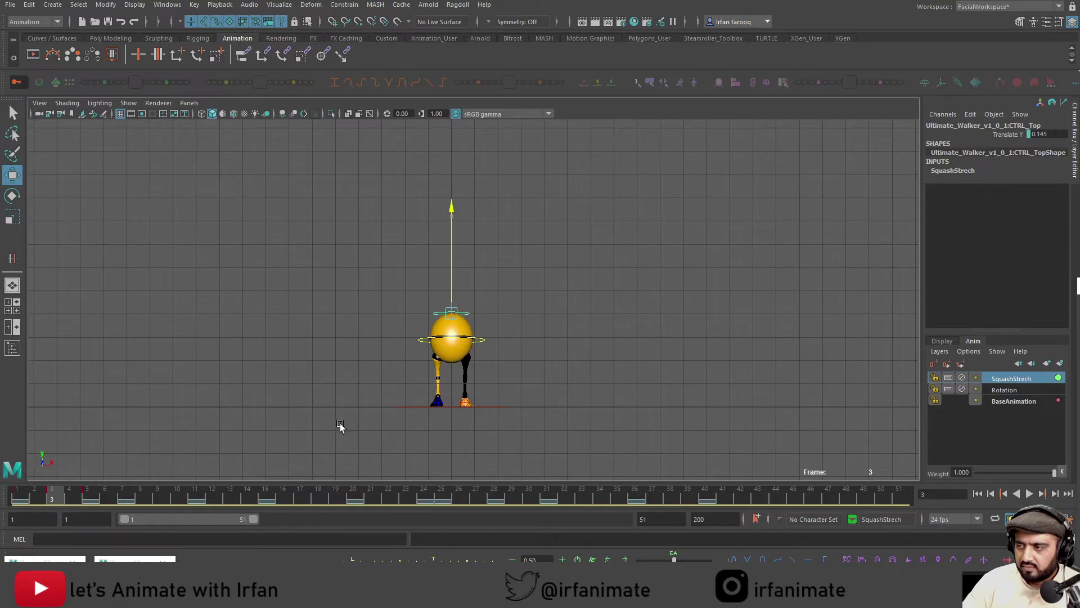
{"action": "key", "text": "s"}
Stretch the body to Translate Y 0.25 at frame 7, and set the top control's Translate Y to 0 at frame 15
{"action": "left_click_drag", "start_coordinate": [43, 496], "coordinate": [119, 495]}
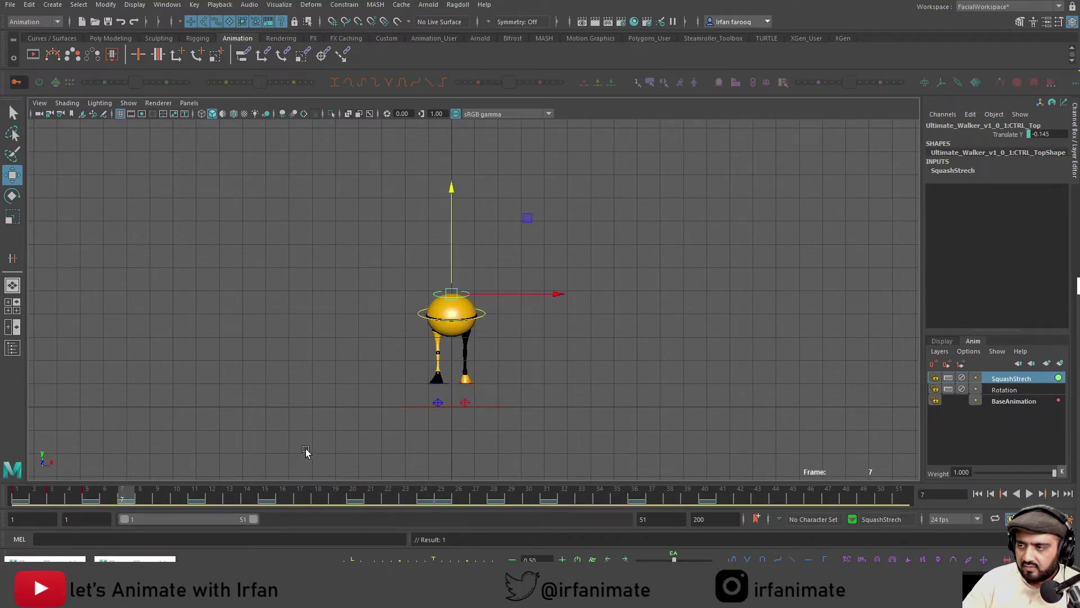
{"action": "middle_click_drag", "start_coordinate": [305, 448], "coordinate": [316, 419]}
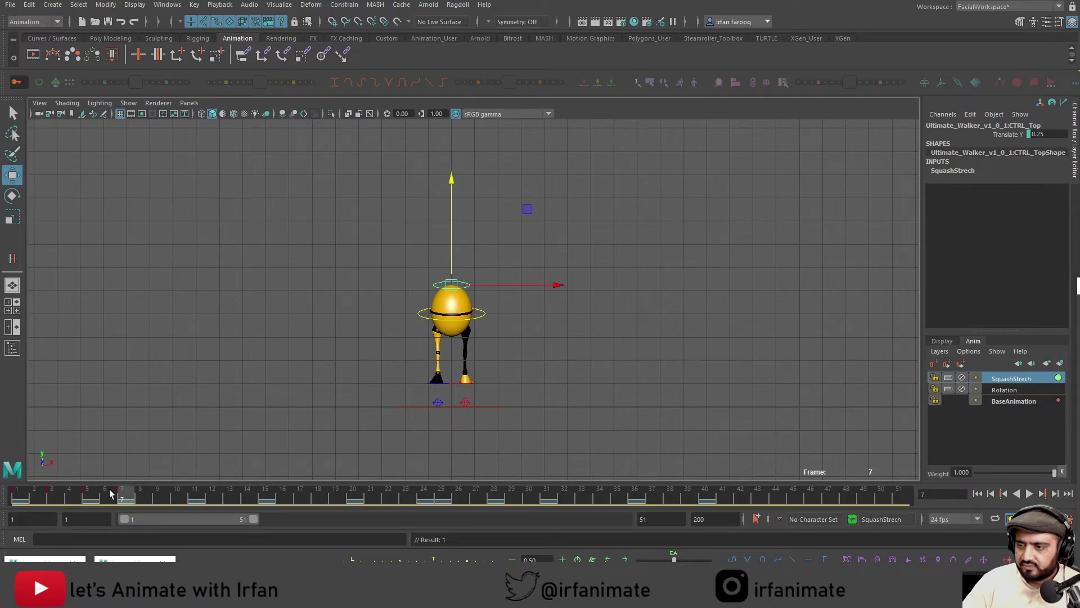
{"action": "left_click_drag", "start_coordinate": [110, 491], "coordinate": [265, 497]}
{"action": "double_click", "coordinate": [1041, 134]}
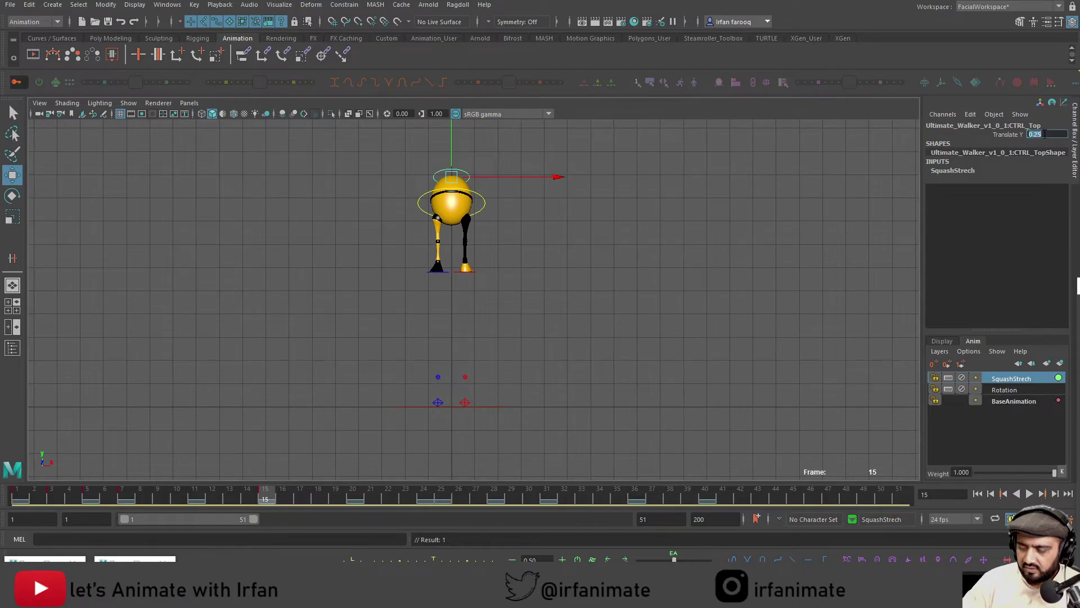
{"action": "type", "text": "0"}
{"action": "key", "text": "Return"}
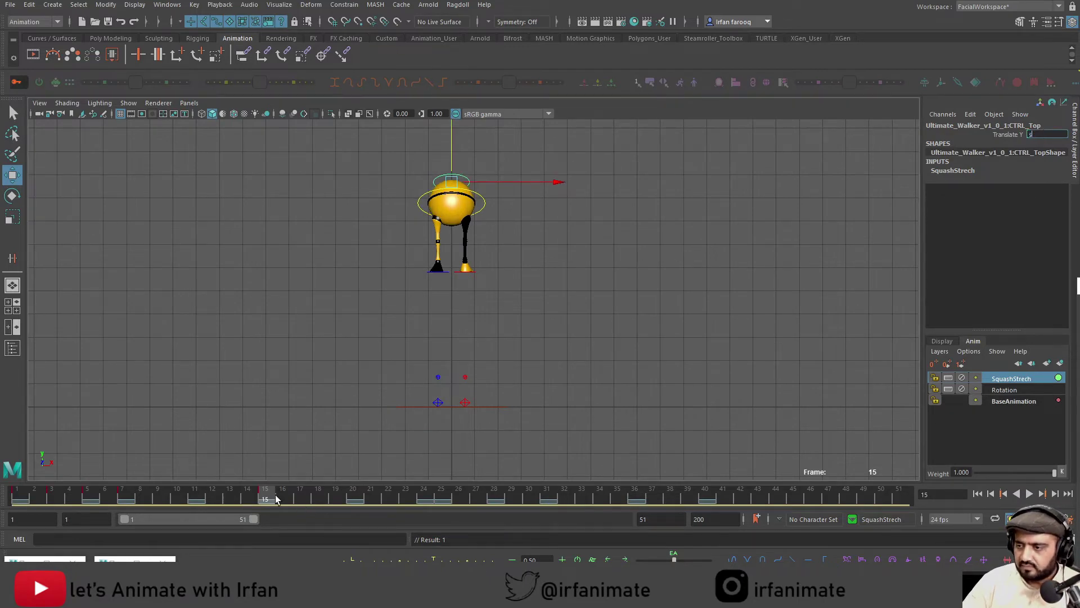
Key the top control through the landing, with Translate Y 0.089 at frame 31 and a zero key at frame 34
{"action": "left_click_drag", "start_coordinate": [275, 499], "coordinate": [552, 495]}
{"action": "key", "text": "s"}
{"action": "key", "text": "s"}
{"action": "middle_click_drag", "start_coordinate": [500, 426], "coordinate": [501, 414]}
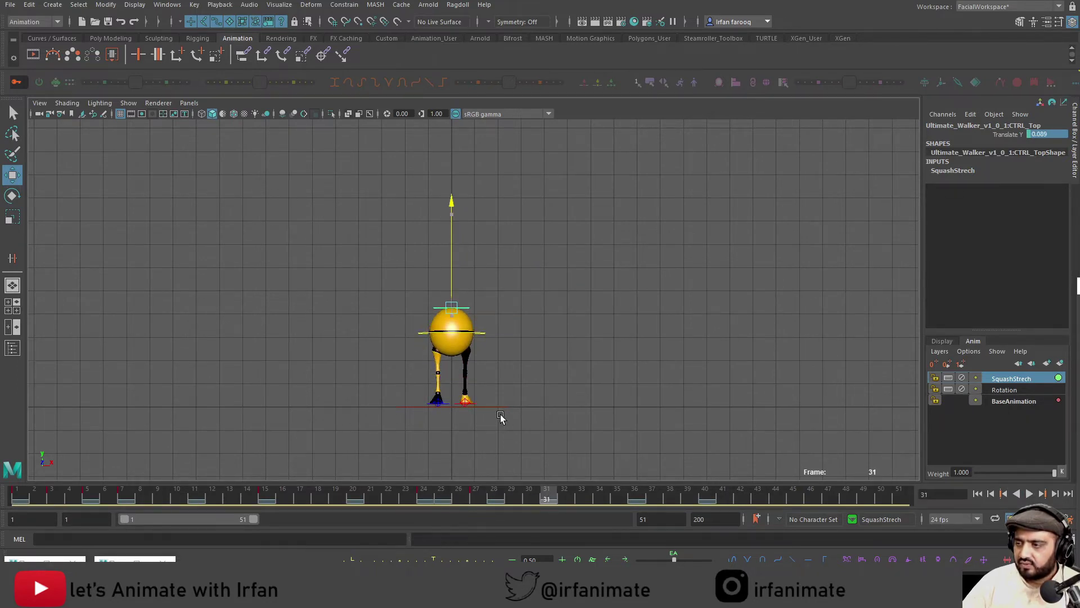
{"action": "key", "text": "s"}
{"action": "left_click_drag", "start_coordinate": [559, 497], "coordinate": [598, 498]}
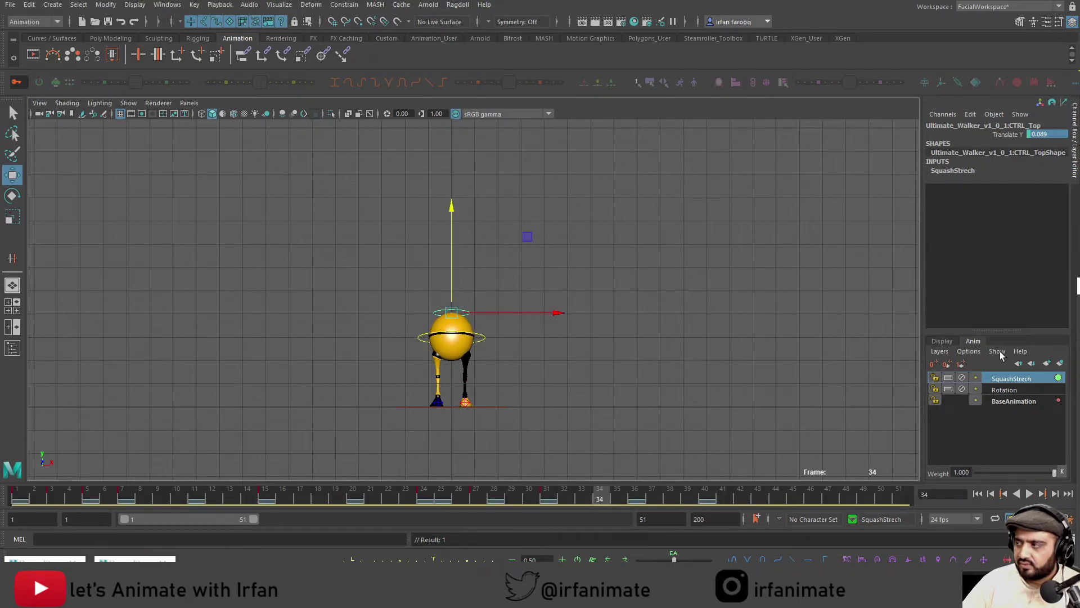
{"action": "left_click", "coordinate": [934, 362]}
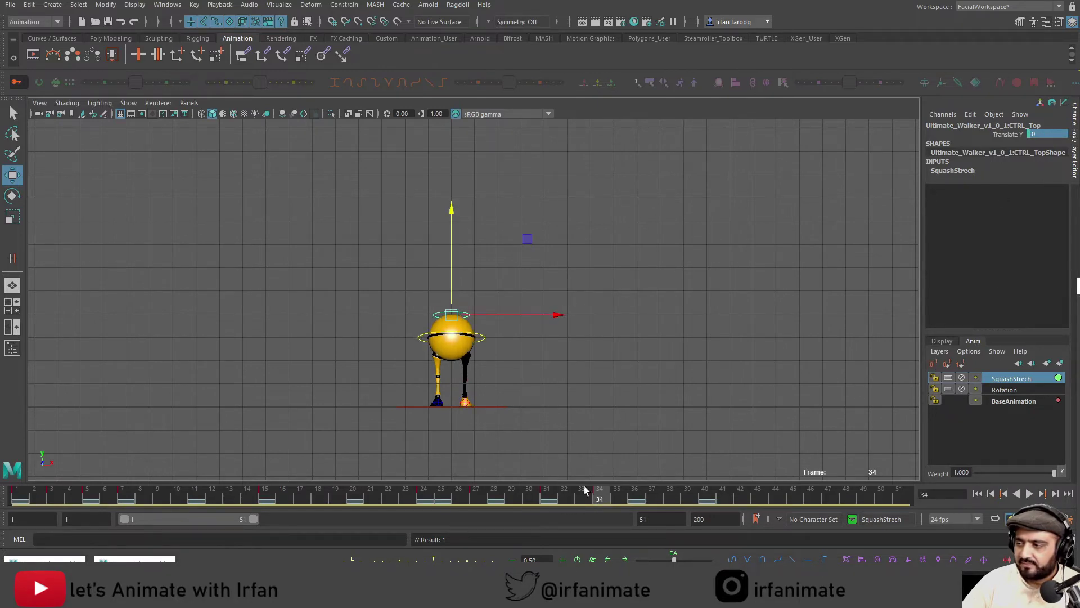
Play back the jump from frame 1 to review the squash and stretch
{"action": "left_click_drag", "start_coordinate": [478, 498], "coordinate": [5, 497]}
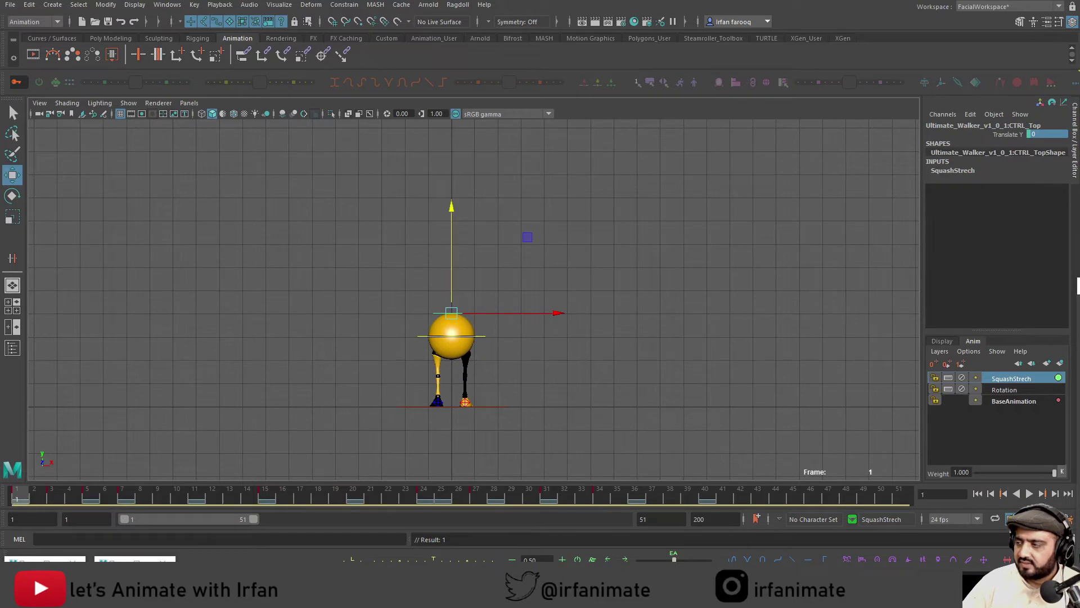
{"action": "left_click", "coordinate": [1029, 494]}
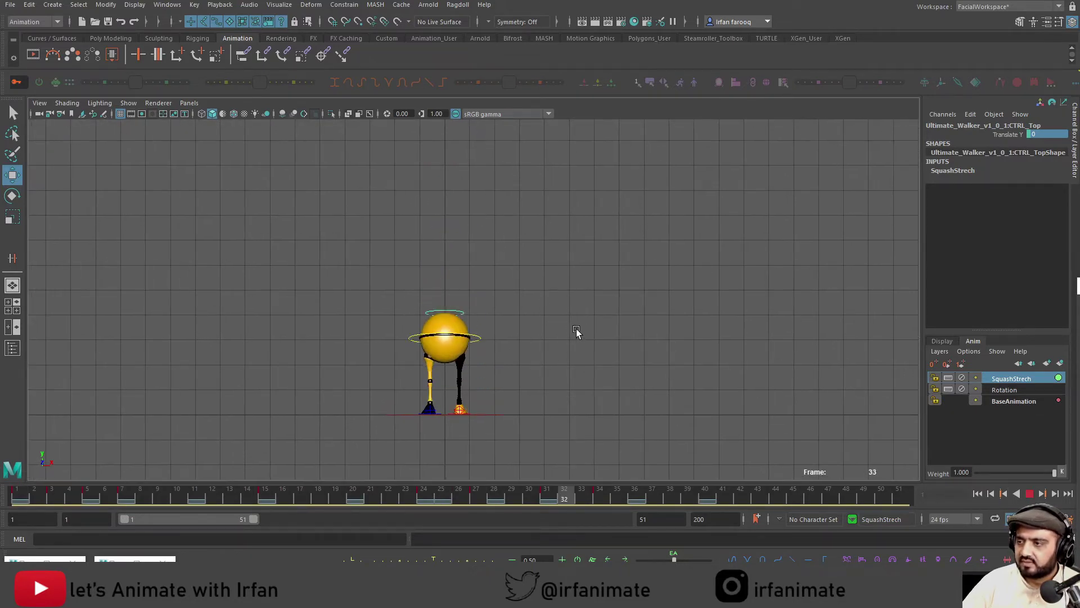
{"action": "key", "text": "Escape"}
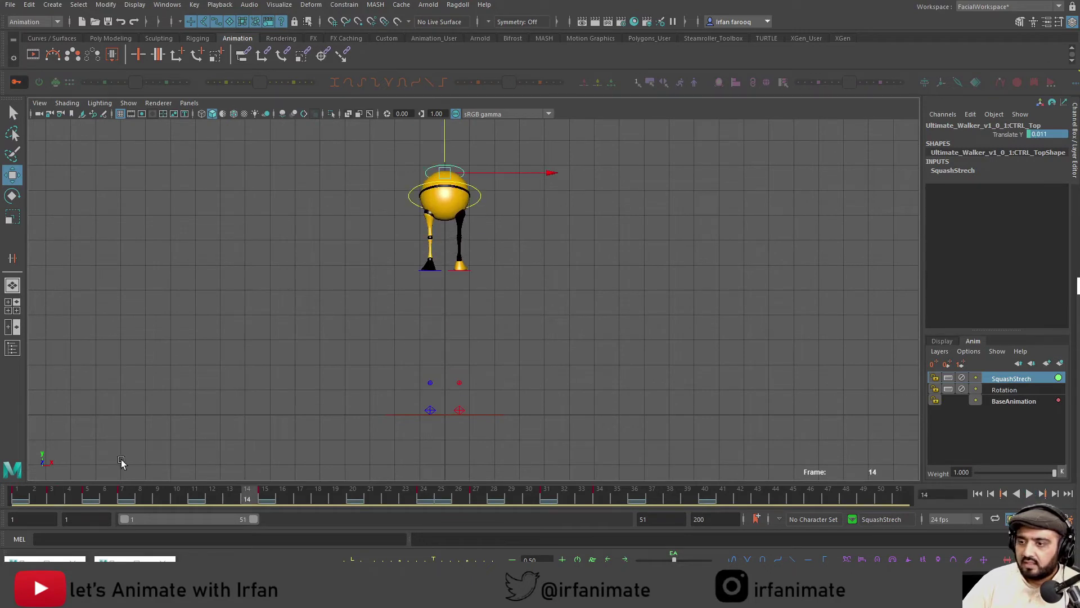
{"action": "left_click", "coordinate": [36, 489]}
{"action": "mouse_move", "coordinate": [36, 493]}
{"action": "left_mouse_down"}
{"action": "mouse_move", "coordinate": [139, 490]}
{"action": "mouse_move", "coordinate": [17, 493]}
{"action": "left_mouse_up"}
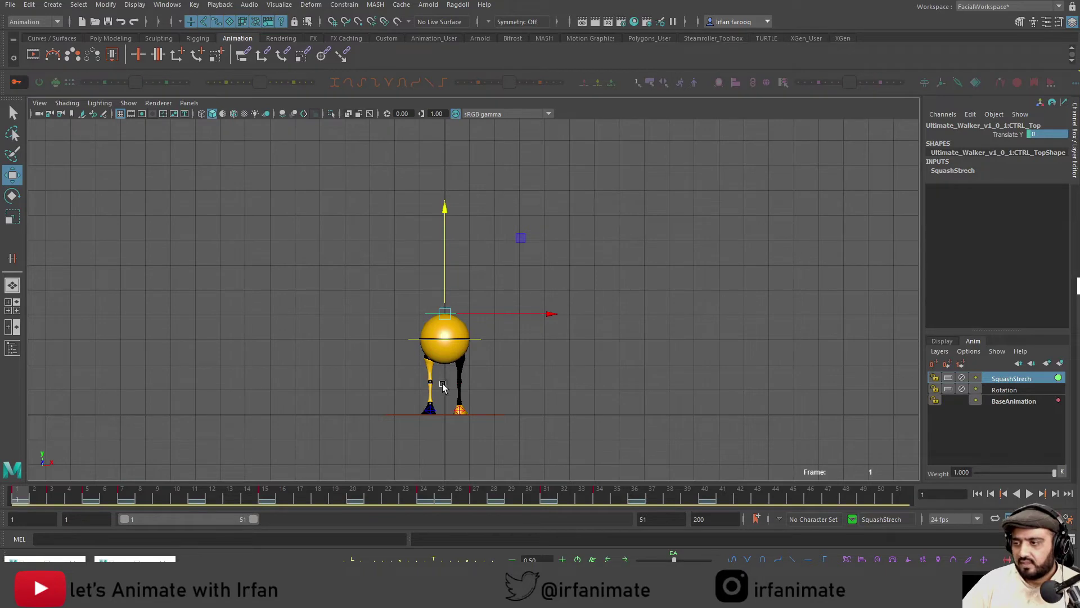
{"action": "key", "text": "alt+v"}
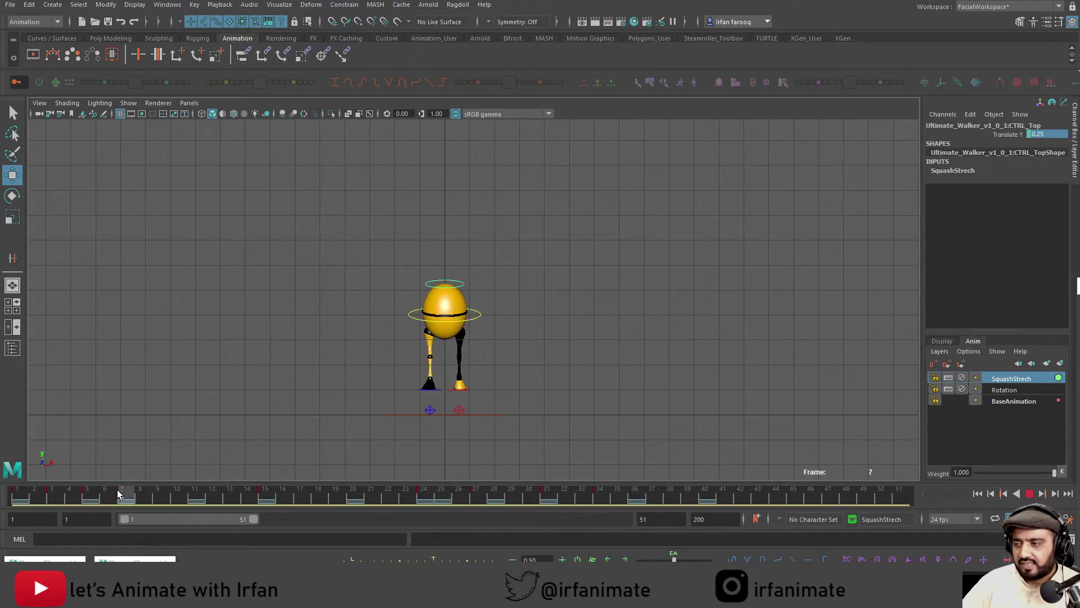
Check the feet while the jump plays, then stop playback and scrub to the landing at frame 25
{"action": "left_click_drag", "start_coordinate": [486, 391], "coordinate": [440, 433]}
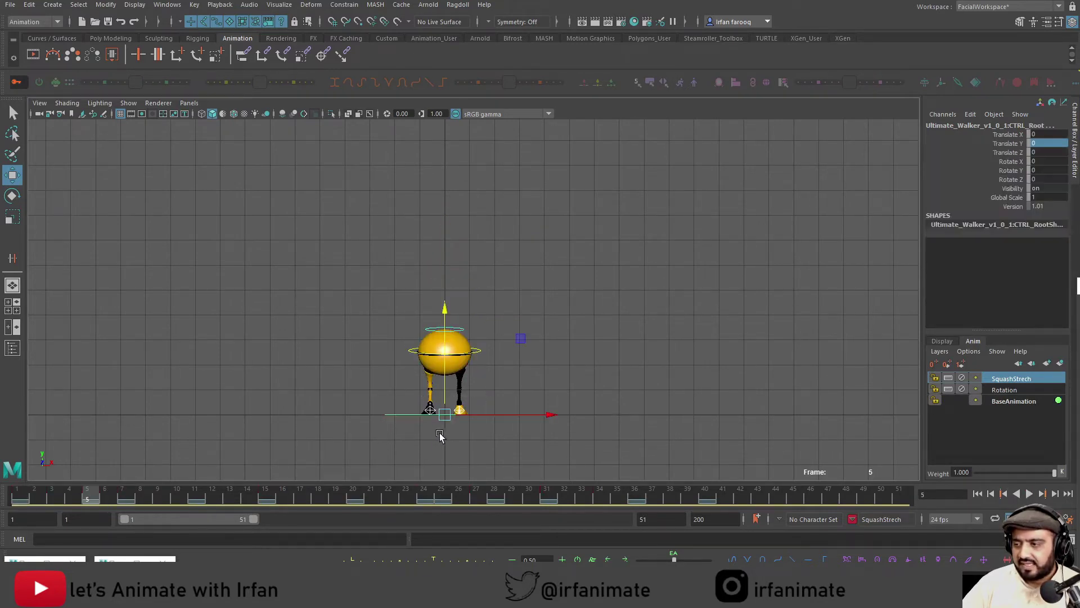
{"action": "left_click", "coordinate": [490, 401]}
{"action": "left_click_drag", "start_coordinate": [489, 401], "coordinate": [387, 437]}
{"action": "key", "text": "alt+v"}
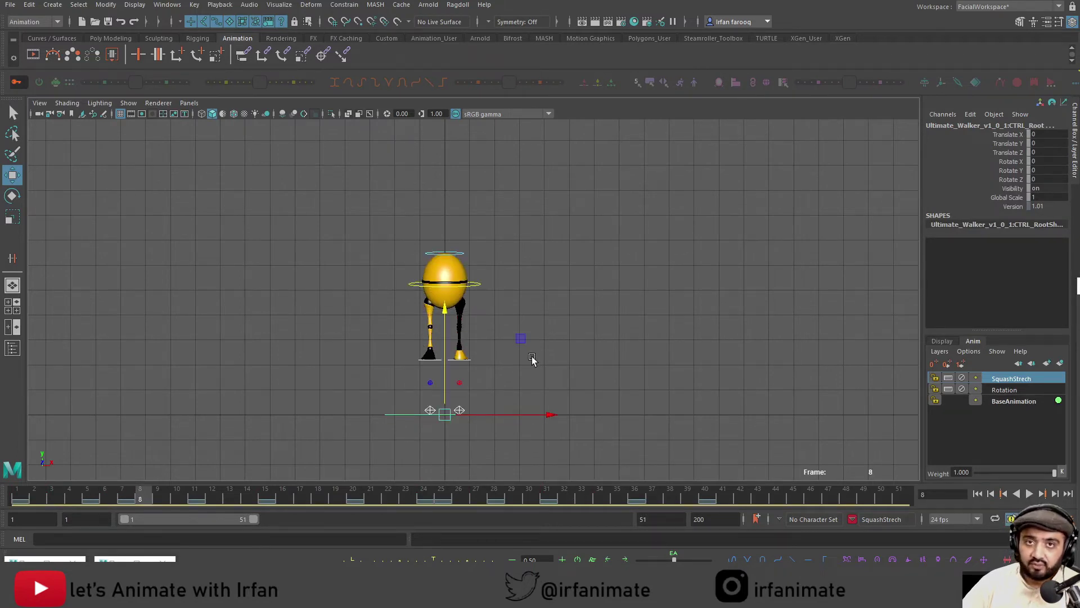
{"action": "left_click_drag", "start_coordinate": [176, 499], "coordinate": [440, 507]}
Select the left foot control and switch to the perspective view, framing the walker's legs
{"action": "left_click", "coordinate": [476, 403]}
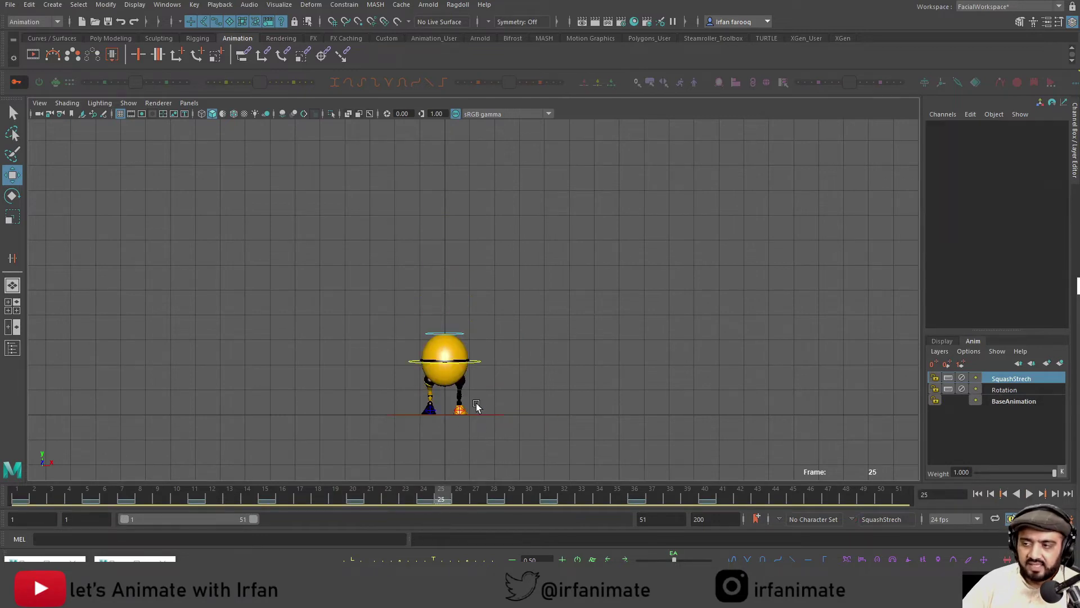
{"action": "left_click_drag", "start_coordinate": [477, 402], "coordinate": [319, 452]}
{"action": "left_click", "coordinate": [457, 419]}
{"action": "left_click", "coordinate": [428, 411]}
{"action": "key", "text": "space"}
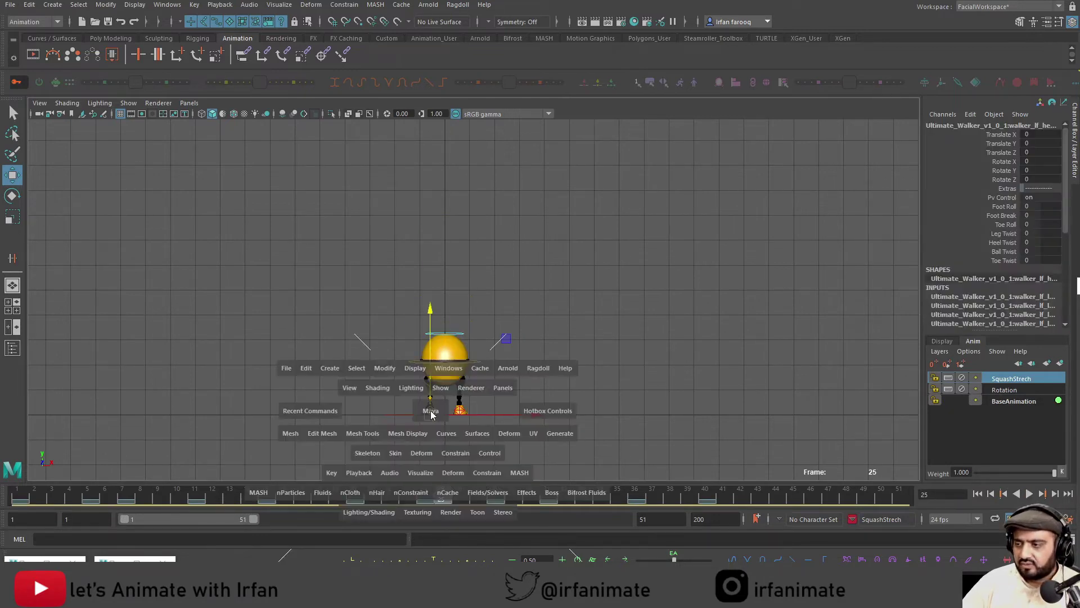
{"action": "left_click_drag", "start_coordinate": [431, 411], "coordinate": [431, 381]}
{"action": "middle_click_drag", "start_coordinate": [420, 402], "coordinate": [427, 366], "text": "alt"}
{"action": "right_click_drag", "start_coordinate": [427, 367], "coordinate": [457, 405], "text": "alt"}
Turn the right foot outward around Y at frame 1 and key the pose
{"action": "left_click", "coordinate": [577, 343]}
{"action": "left_click_drag", "start_coordinate": [426, 421], "coordinate": [511, 426]}
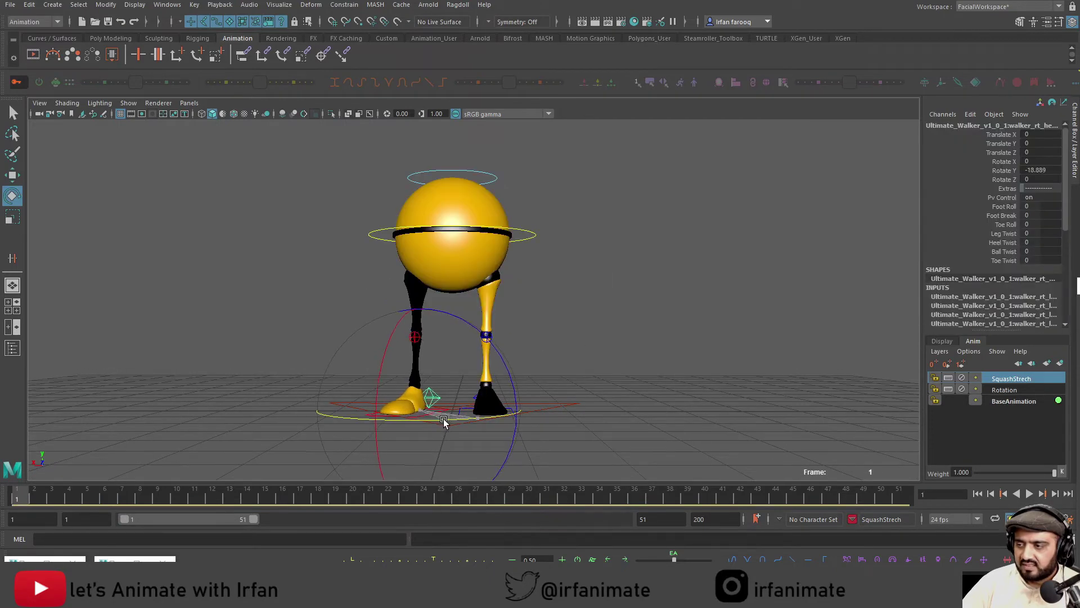
{"action": "key", "text": "s"}
{"action": "key", "text": "s"}
{"action": "key", "text": "w"}
Turn the left foot outward to Rotate Y 26.002 and shift it to about -0.263 in Translate X at frame 1
{"action": "left_click", "coordinate": [501, 381]}
{"action": "left_click", "coordinate": [488, 405]}
{"action": "key", "text": "e"}
{"action": "key", "text": "w"}
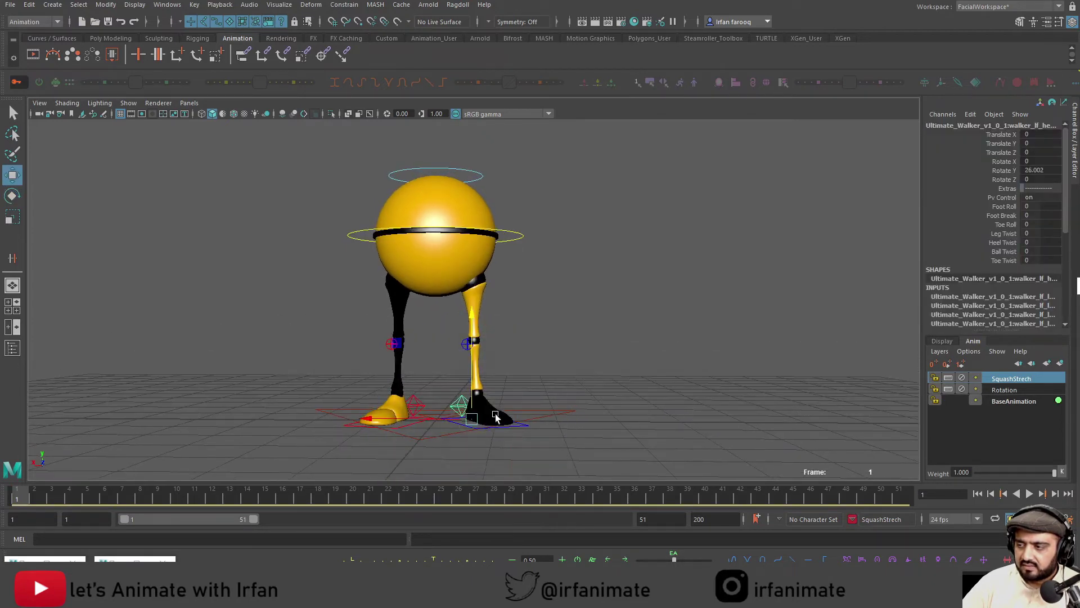
{"action": "left_click_drag", "start_coordinate": [439, 420], "coordinate": [456, 421], "text": "alt"}
{"action": "left_click_drag", "start_coordinate": [442, 420], "coordinate": [428, 419]}
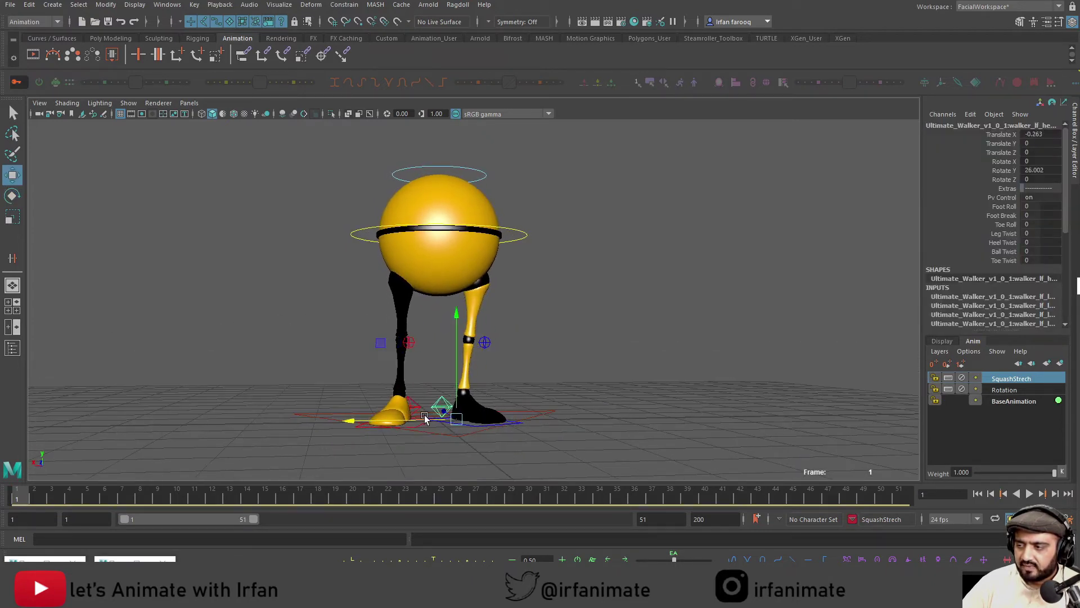
Move the right foot inward along X at frame 1, then key both foot heel controls
{"action": "left_click", "coordinate": [415, 407]}
{"action": "left_click_drag", "start_coordinate": [326, 420], "coordinate": [342, 420]}
{"action": "left_click", "coordinate": [446, 403]}
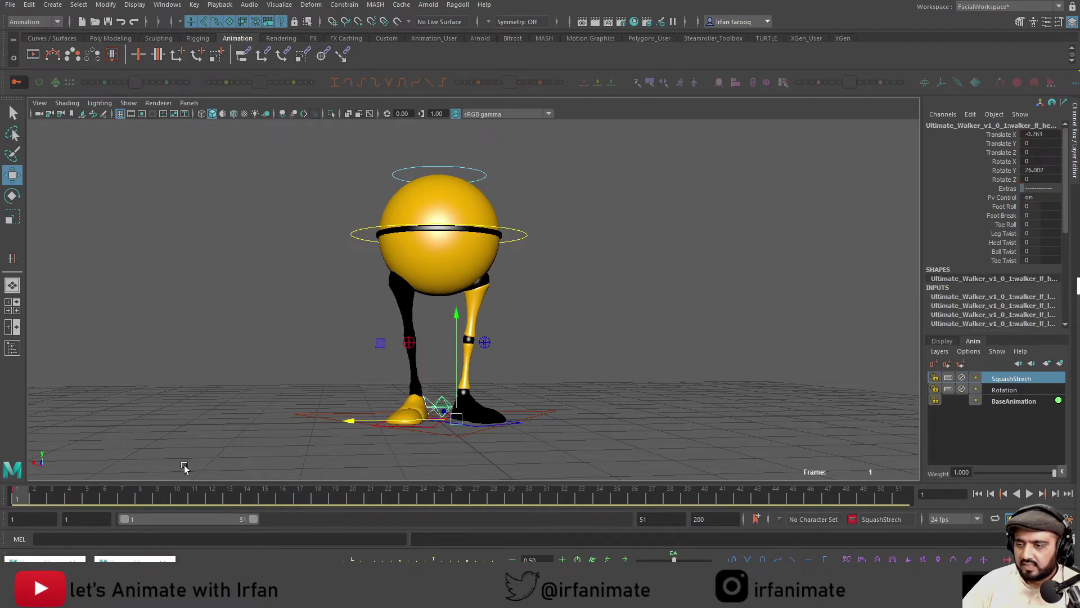
{"action": "left_click_drag", "start_coordinate": [441, 446], "coordinate": [424, 434], "text": "alt"}
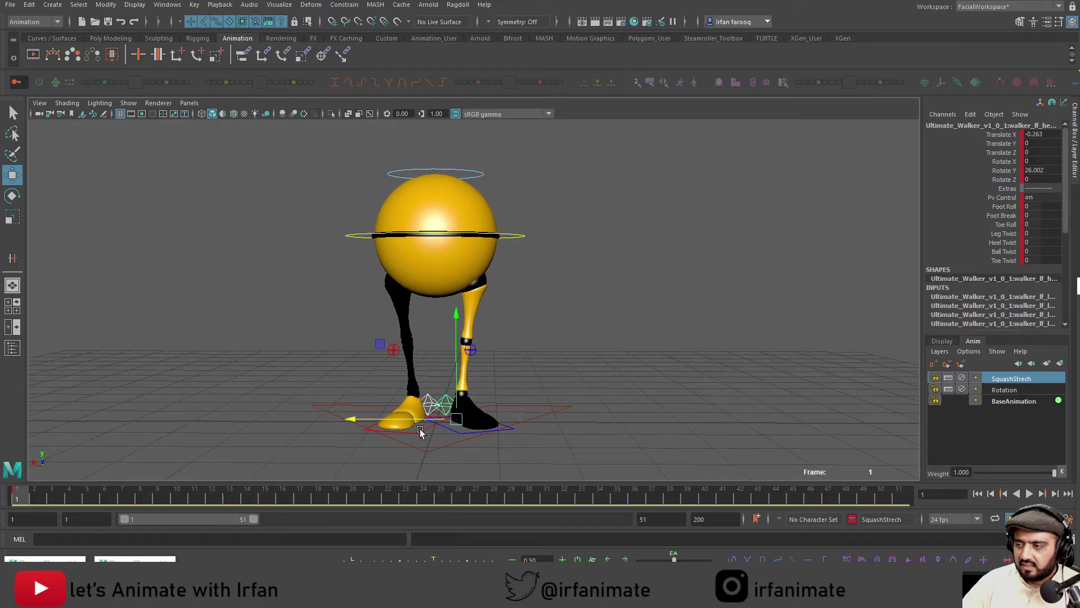
Select the heel, foot and knee controls of both legs and key them at frames 1 and 6
{"action": "left_click", "coordinate": [446, 431]}
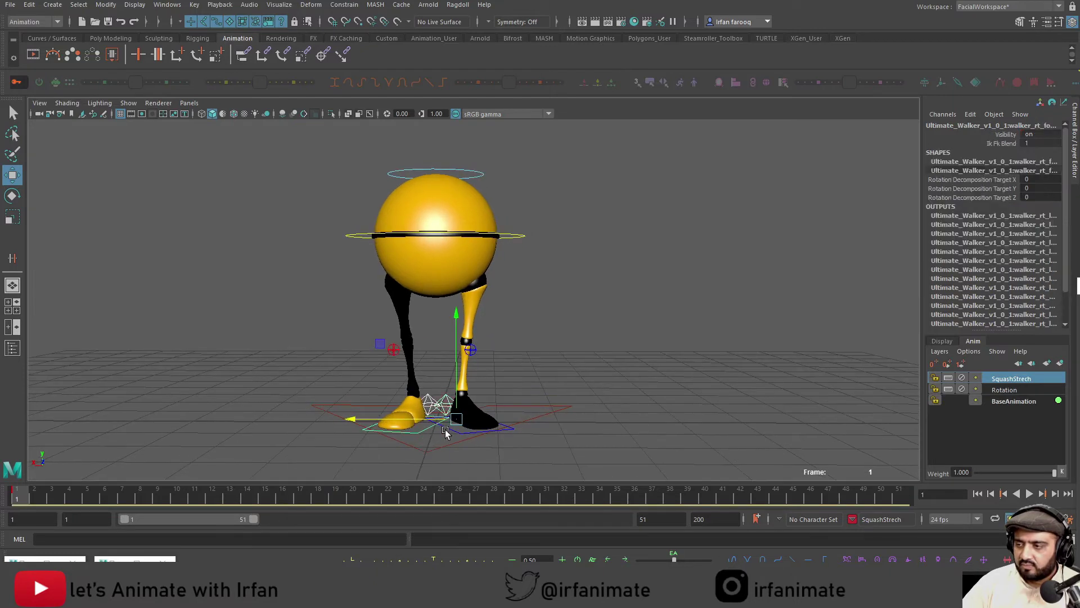
{"action": "left_click", "coordinate": [394, 349]}
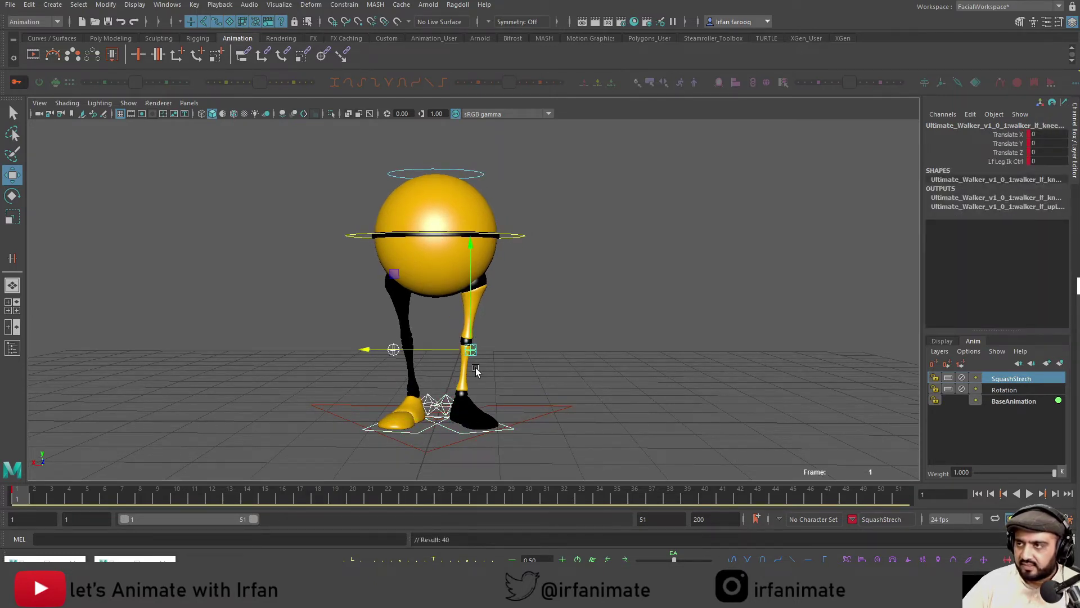
{"action": "left_click_drag", "start_coordinate": [475, 369], "coordinate": [500, 378], "text": "alt"}
{"action": "left_click_drag", "start_coordinate": [50, 497], "coordinate": [108, 498]}
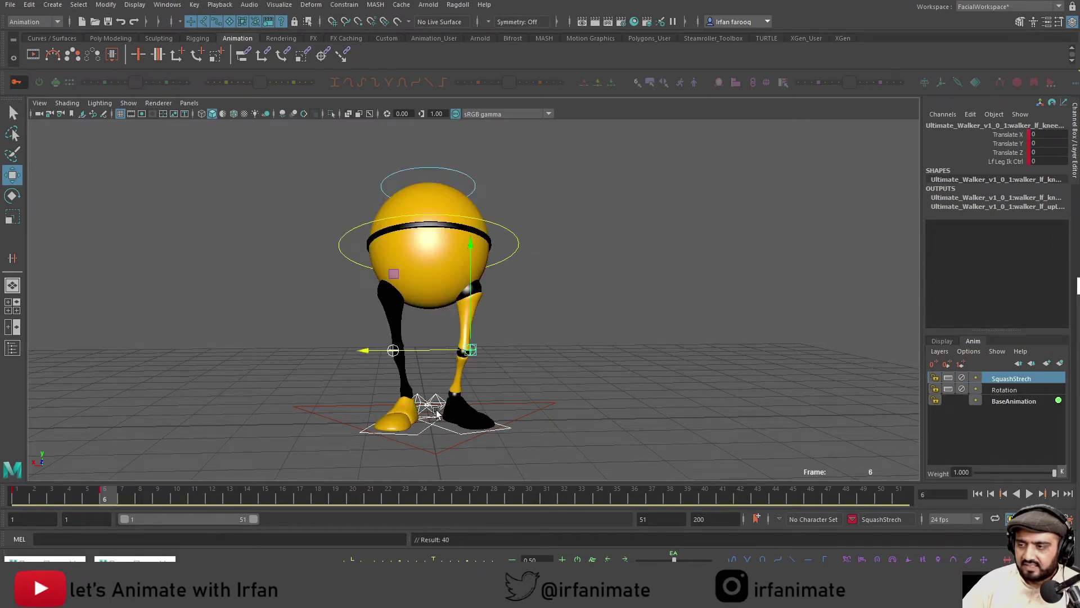
Key the selected leg controls at frames 25 and 38 and play back the landing
{"action": "left_click", "coordinate": [126, 497]}
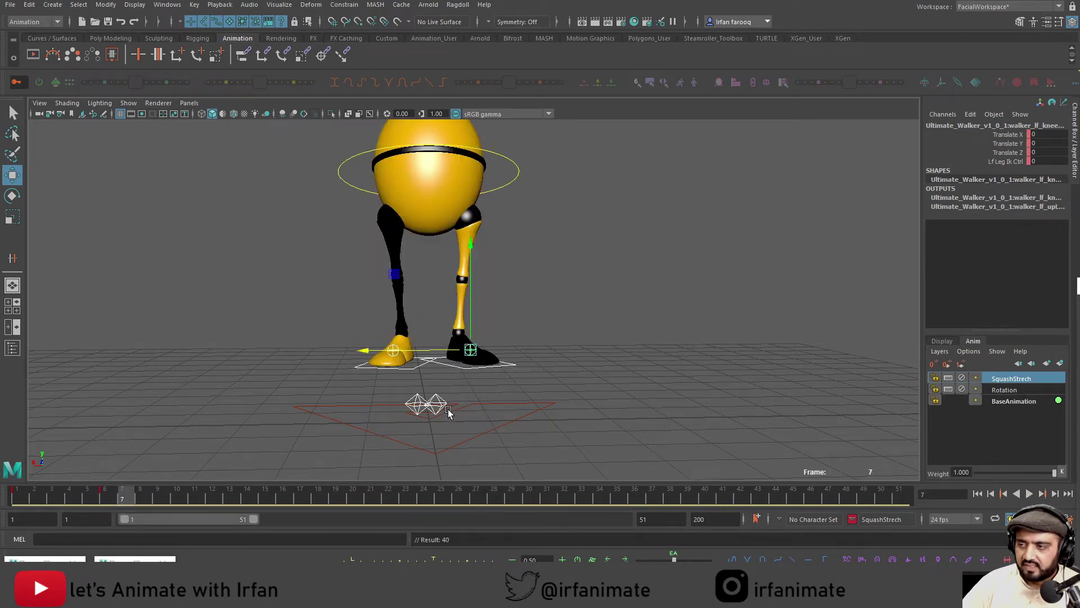
{"action": "right_click_drag", "start_coordinate": [446, 408], "coordinate": [396, 396], "text": "alt"}
{"action": "middle_click_drag", "start_coordinate": [397, 397], "coordinate": [378, 419], "text": "alt"}
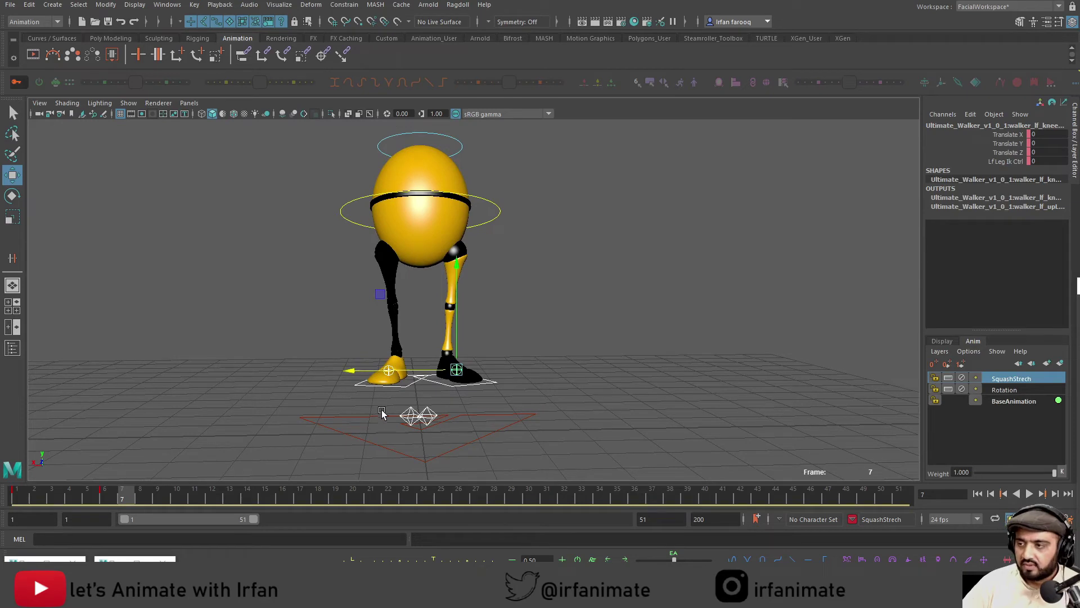
{"action": "left_click_drag", "start_coordinate": [130, 500], "coordinate": [444, 495]}
{"action": "key", "text": "s"}
{"action": "key", "text": "alt+v"}
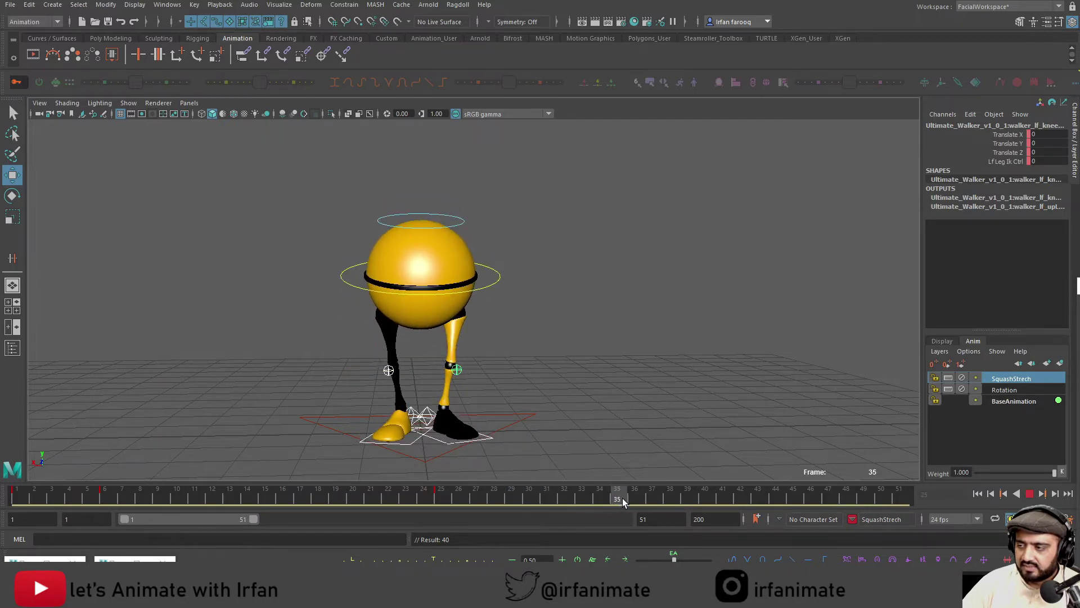
{"action": "left_click", "coordinate": [447, 495]}
{"action": "key", "text": "alt+v"}
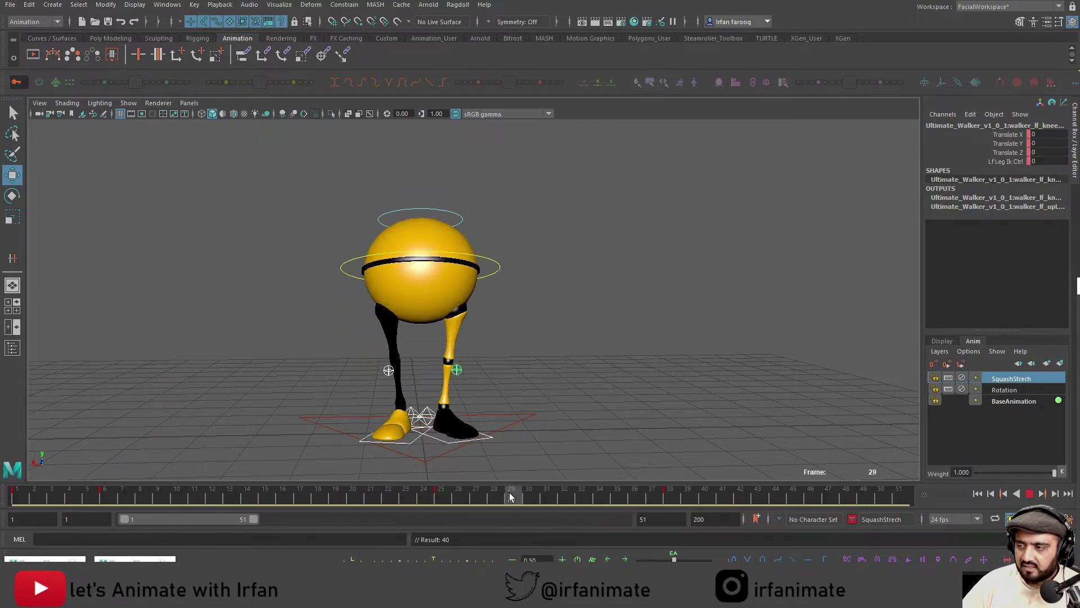
{"action": "key", "text": "alt+v"}
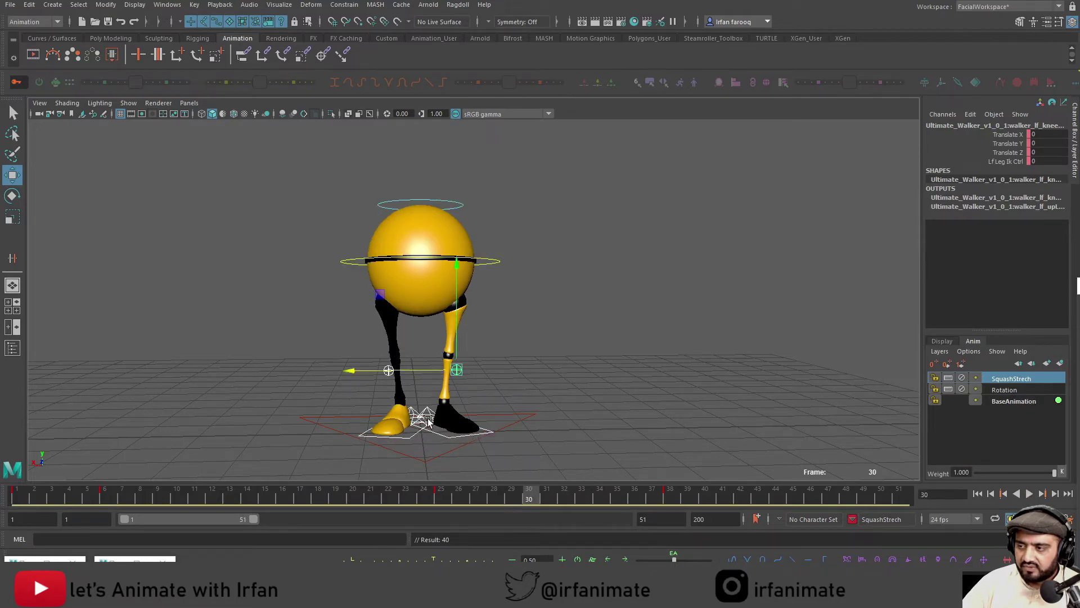
Select the heel controls of both feet at frame 30, framing the lower legs
{"action": "middle_click_drag", "start_coordinate": [432, 374], "coordinate": [448, 339], "text": "alt"}
{"action": "right_click_drag", "start_coordinate": [448, 339], "coordinate": [508, 428], "text": "alt"}
{"action": "left_click_drag", "start_coordinate": [509, 428], "coordinate": [425, 400], "text": "alt"}
{"action": "left_click", "coordinate": [442, 352]}
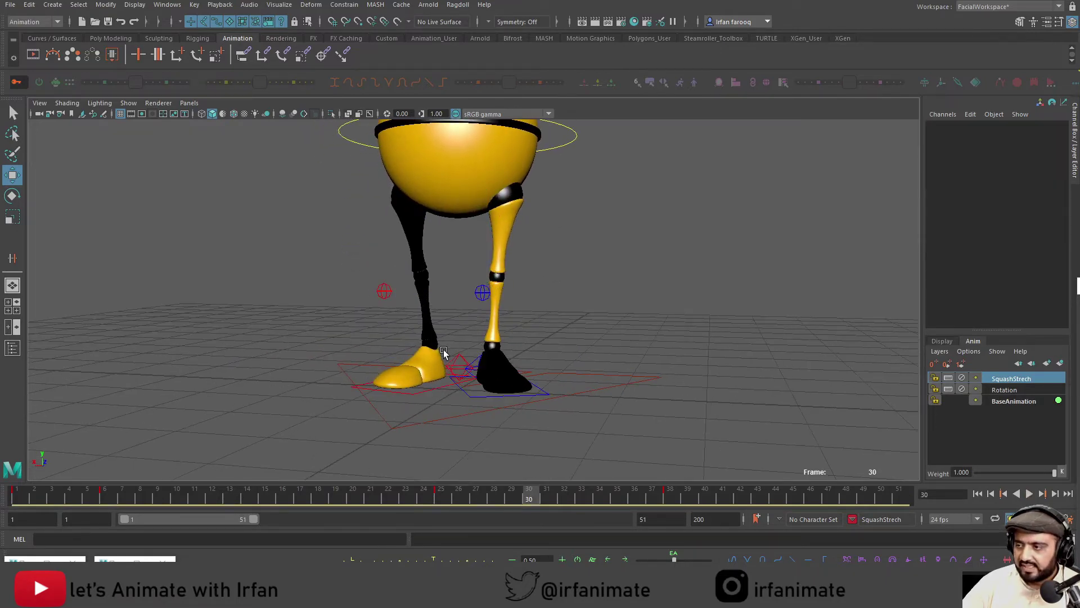
{"action": "left_click", "coordinate": [453, 376]}
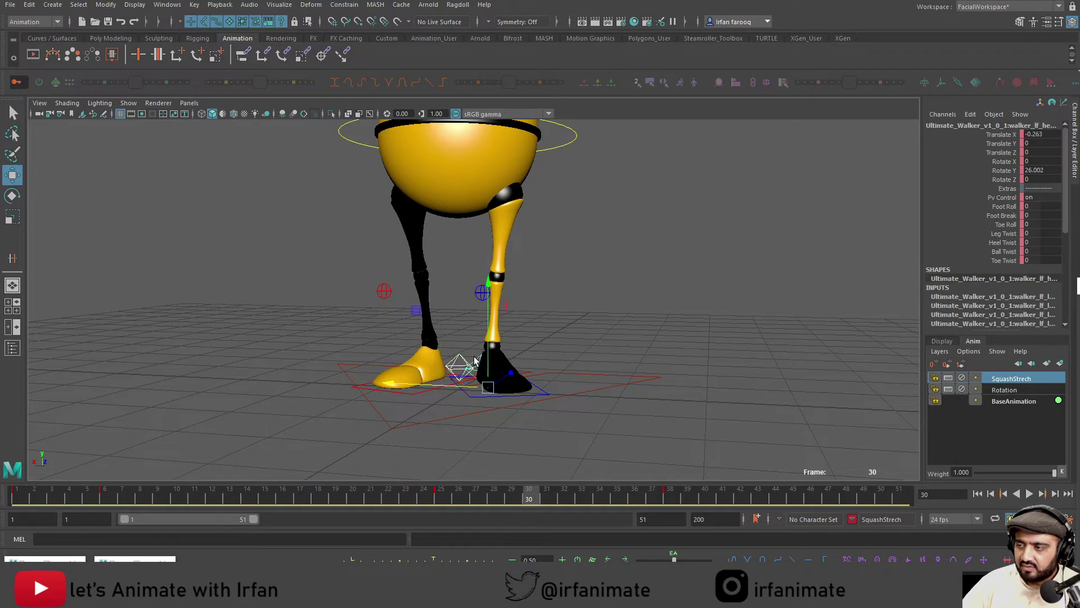
{"action": "left_click", "coordinate": [988, 223]}
{"action": "middle_click_drag", "start_coordinate": [584, 371], "coordinate": [626, 369]}
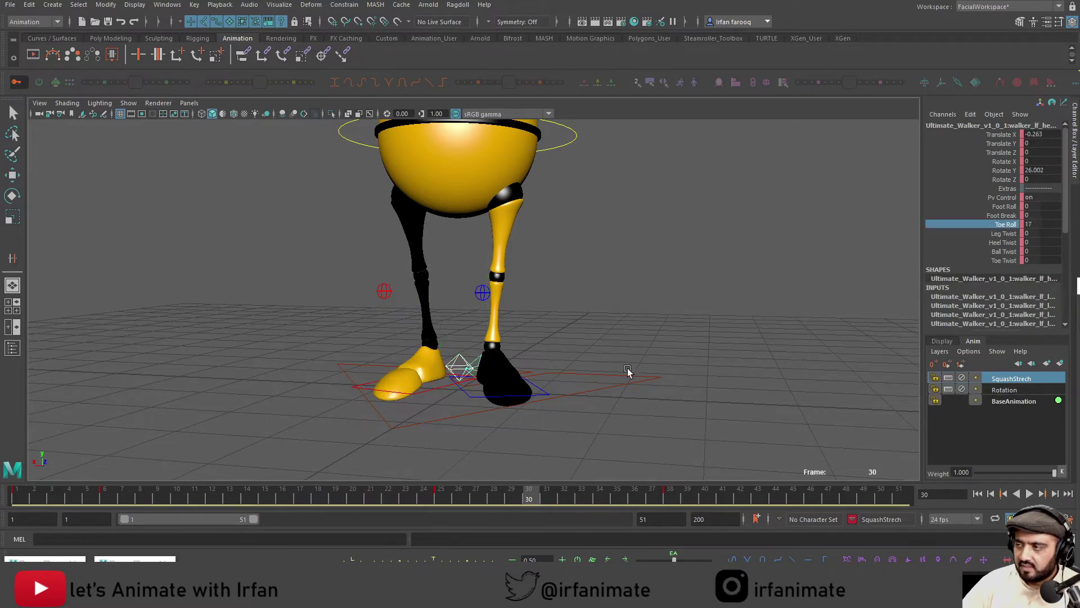
{"action": "key", "text": "ctrl+z"}
Set Foot Roll to 8.4 on both feet at frame 30 and key it
{"action": "left_click", "coordinate": [1001, 206]}
{"action": "middle_click_drag", "start_coordinate": [578, 313], "coordinate": [476, 349]}
{"action": "key", "text": "s"}
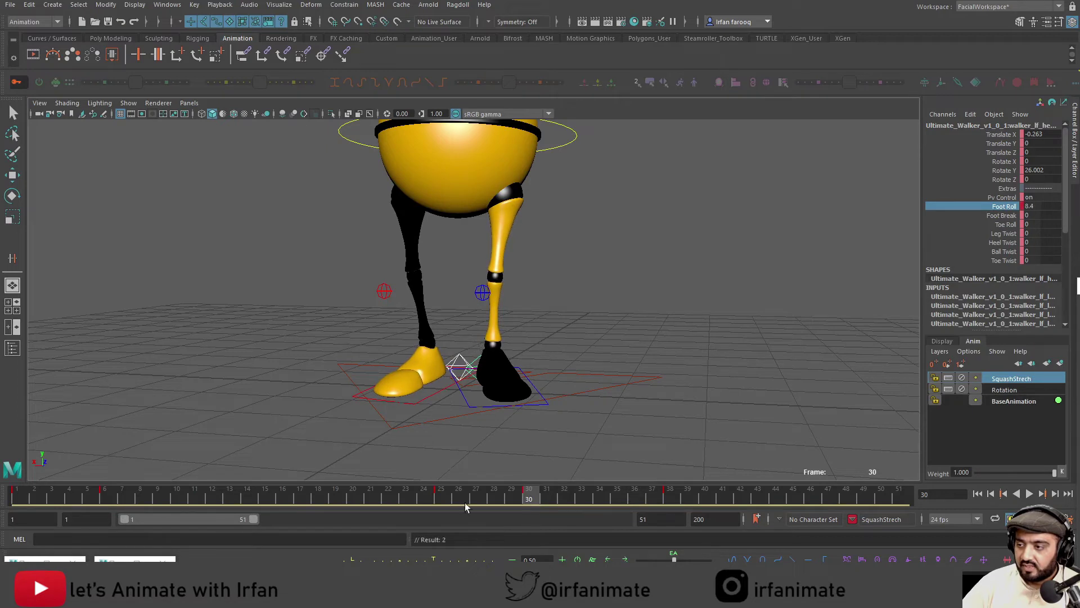
Check the landing between frames 25 and 38, then set Foot Roll to 0 on both feet at frame 34
{"action": "left_click_drag", "start_coordinate": [440, 494], "coordinate": [667, 495]}
{"action": "key", "text": "alt+v"}
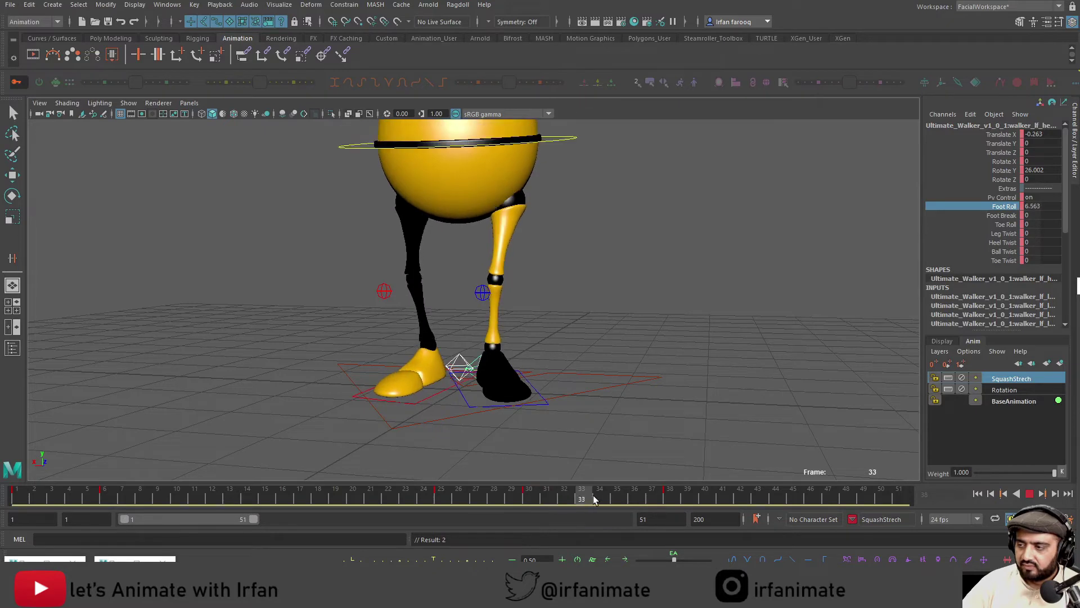
{"action": "left_click_drag", "start_coordinate": [660, 497], "coordinate": [667, 497]}
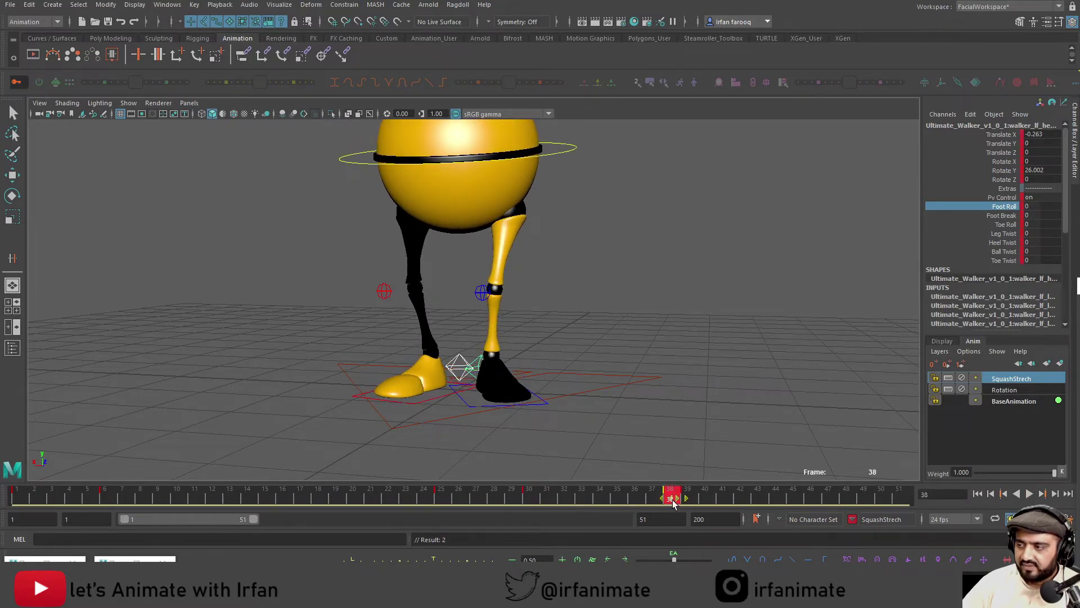
{"action": "mouse_move", "coordinate": [603, 495]}
{"action": "left_mouse_down"}
{"action": "mouse_move", "coordinate": [668, 495]}
{"action": "mouse_move", "coordinate": [610, 494]}
{"action": "left_mouse_up"}
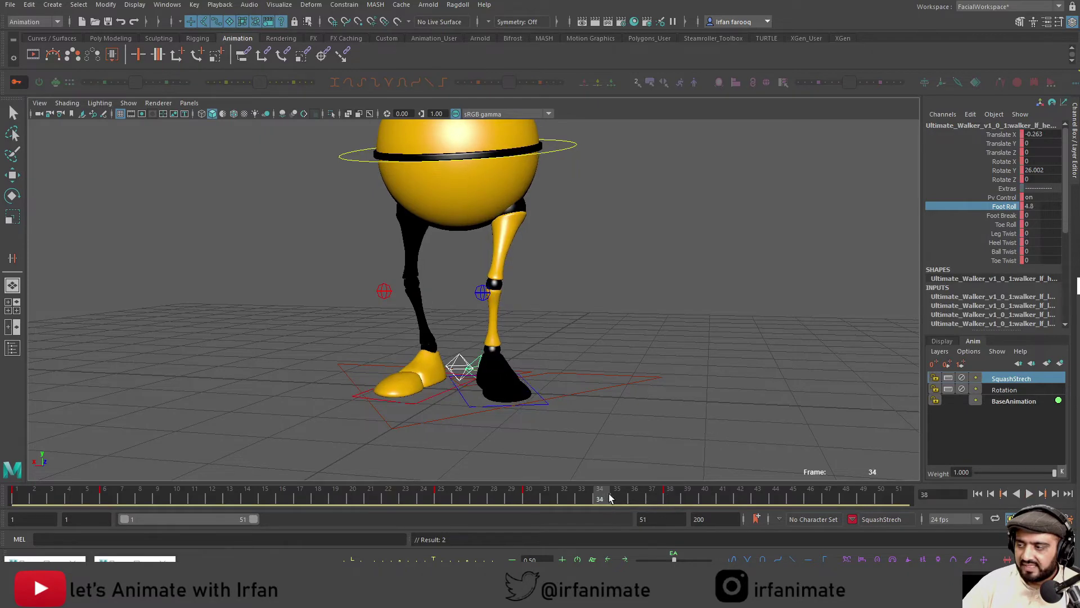
{"action": "left_click", "coordinate": [1046, 207]}
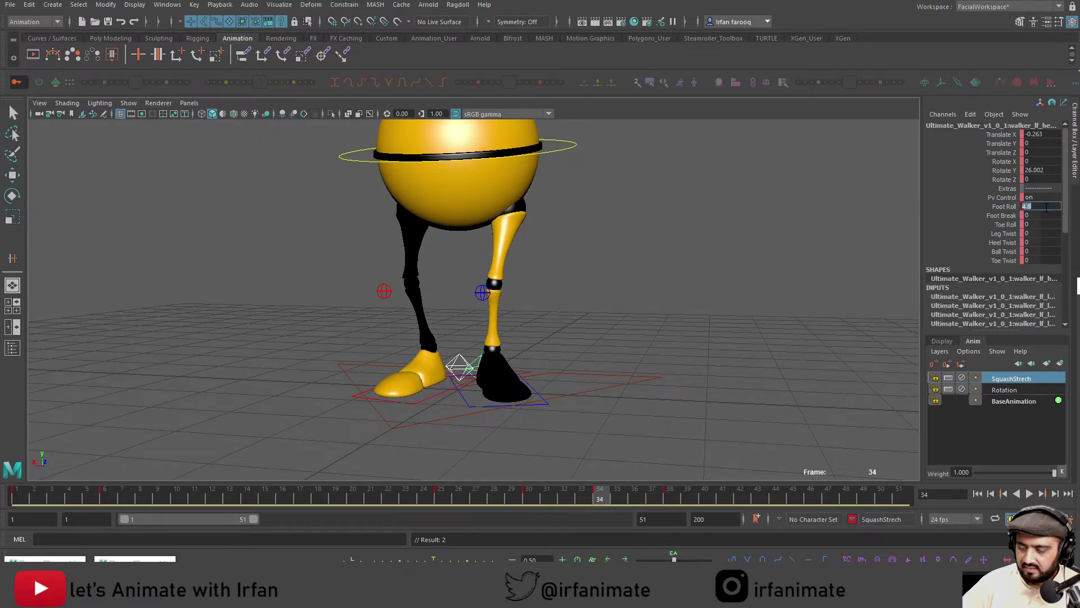
{"action": "type", "text": "0"}
{"action": "key", "text": "Return"}
Review the landing and the take-off with the whole walker in view, ending at frame 7
{"action": "left_click_drag", "start_coordinate": [448, 495], "coordinate": [669, 495]}
{"action": "scroll", "coordinate": [629, 410], "scroll_direction": "down", "scroll_amount": 4}
{"action": "left_click_drag", "start_coordinate": [629, 410], "coordinate": [532, 360], "text": "alt"}
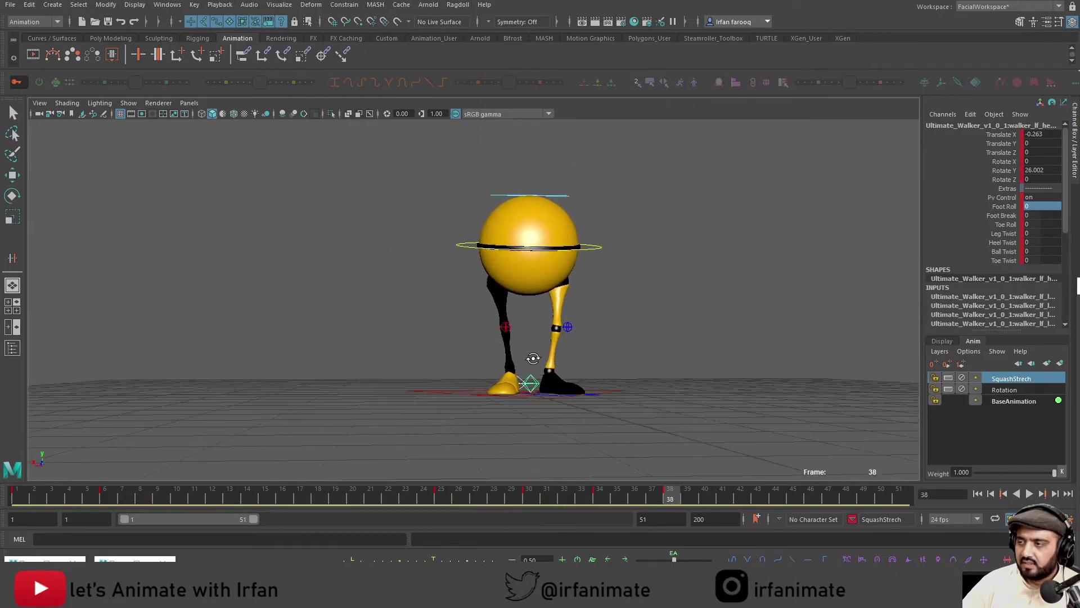
{"action": "middle_click_drag", "start_coordinate": [533, 359], "coordinate": [495, 417], "text": "alt"}
{"action": "left_click_drag", "start_coordinate": [494, 417], "coordinate": [524, 407], "text": "alt"}
{"action": "left_click_drag", "start_coordinate": [445, 493], "coordinate": [123, 489]}
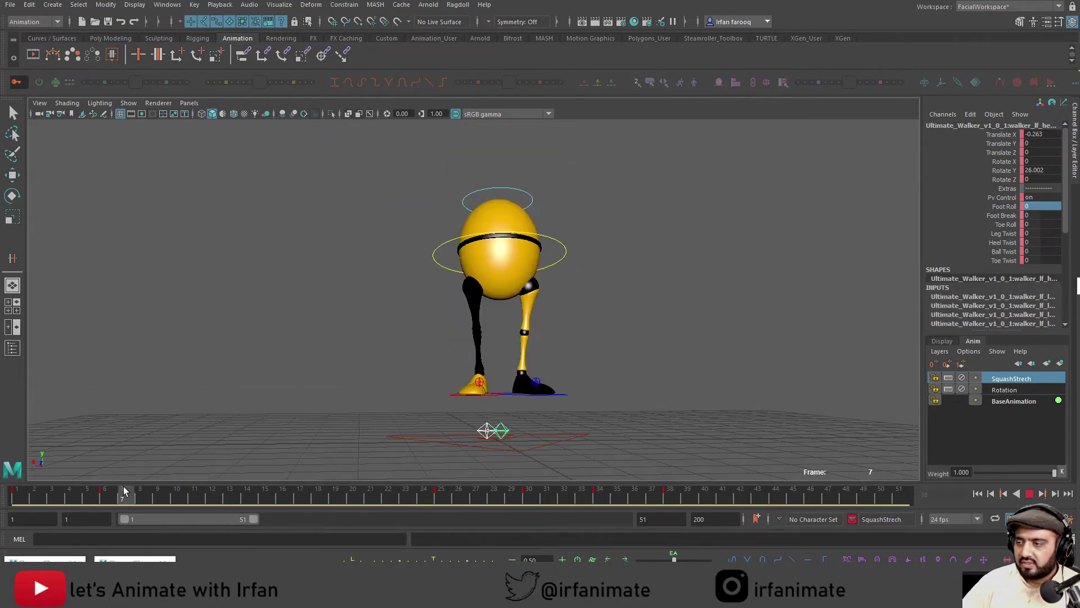
Set Ik Fk Blend to 0 on both foot controls at frame 7 and key it
{"action": "left_click", "coordinate": [665, 362]}
{"action": "left_click", "coordinate": [484, 395]}
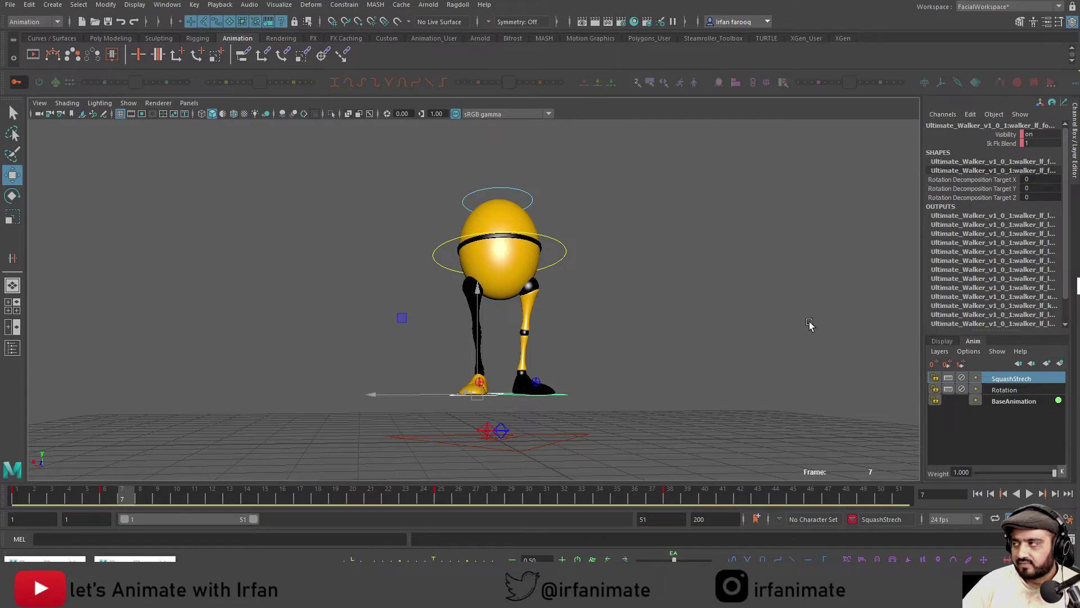
{"action": "left_click", "coordinate": [1004, 144]}
{"action": "middle_click_drag", "start_coordinate": [595, 318], "coordinate": [557, 319]}
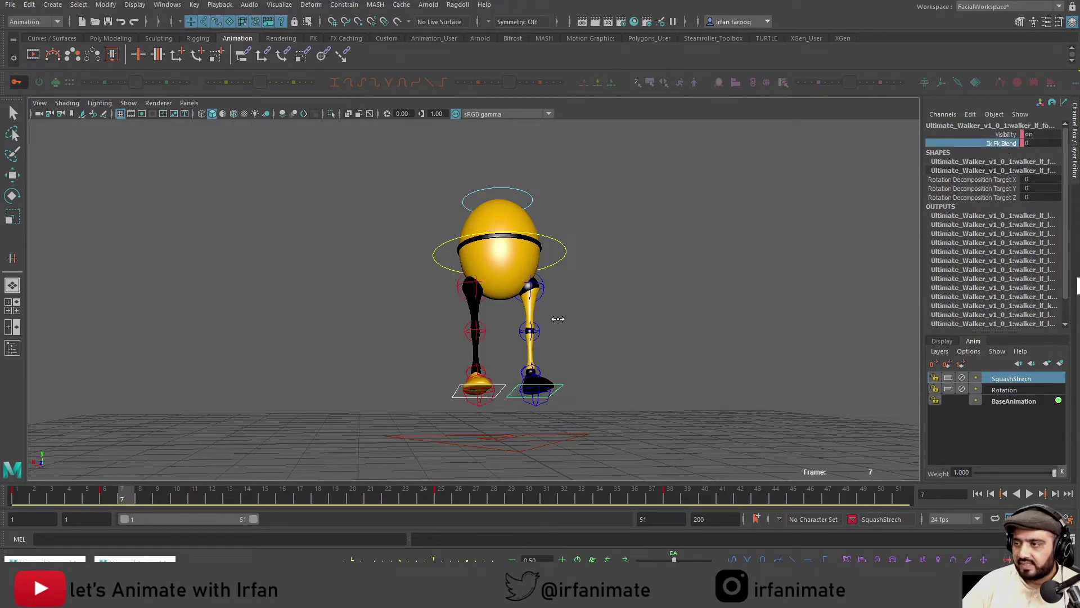
{"action": "key", "text": "s"}
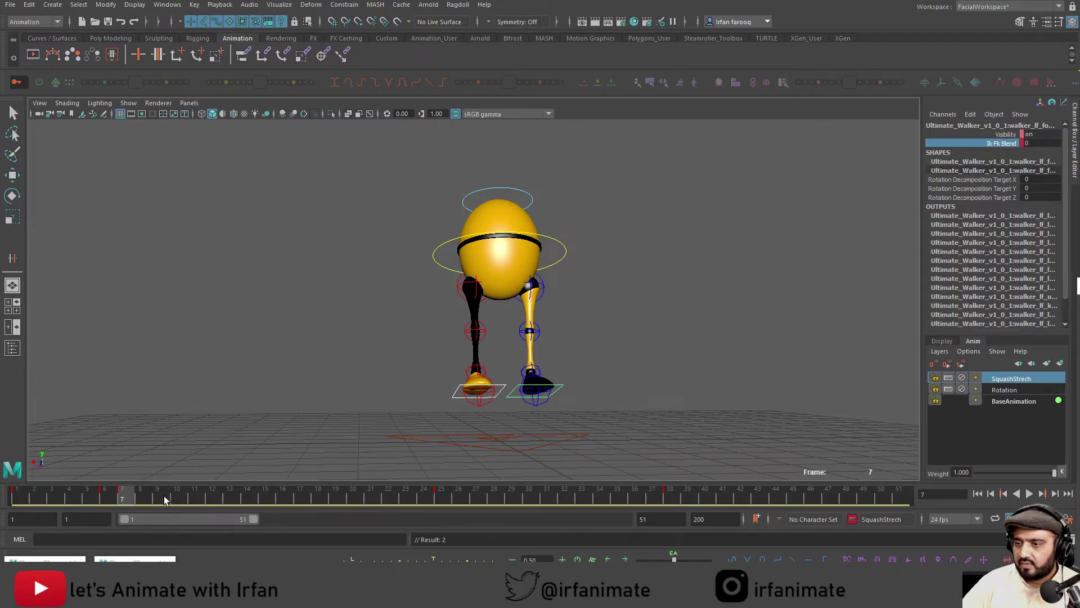
Set and key Ik Fk Blend at 0 on frame 24 for both legs, with a value of 1 on frame 25
{"action": "left_click_drag", "start_coordinate": [436, 491], "coordinate": [428, 491]}
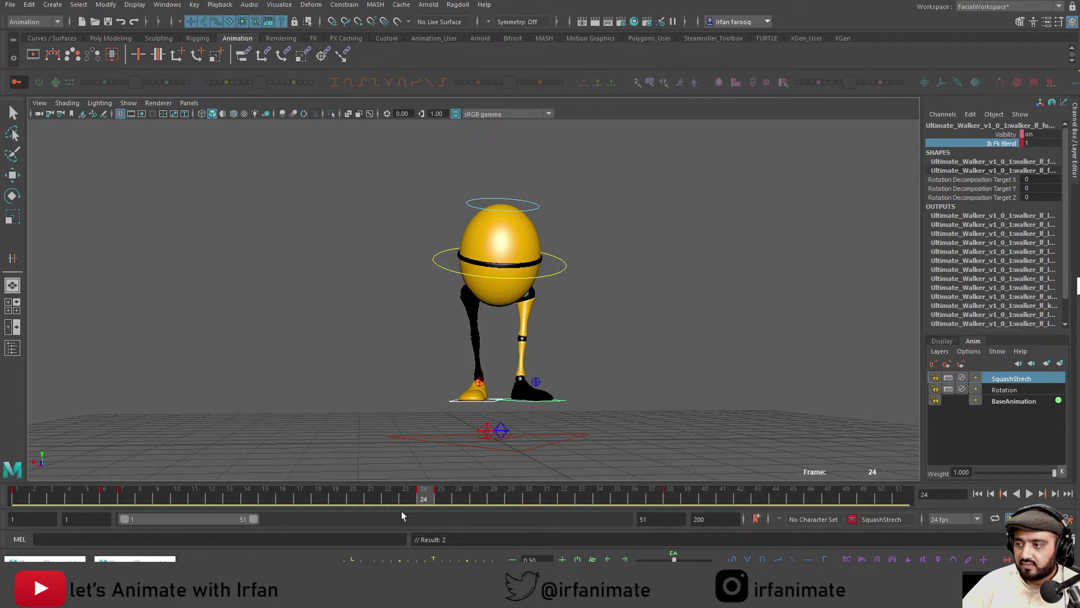
{"action": "left_click", "coordinate": [442, 501]}
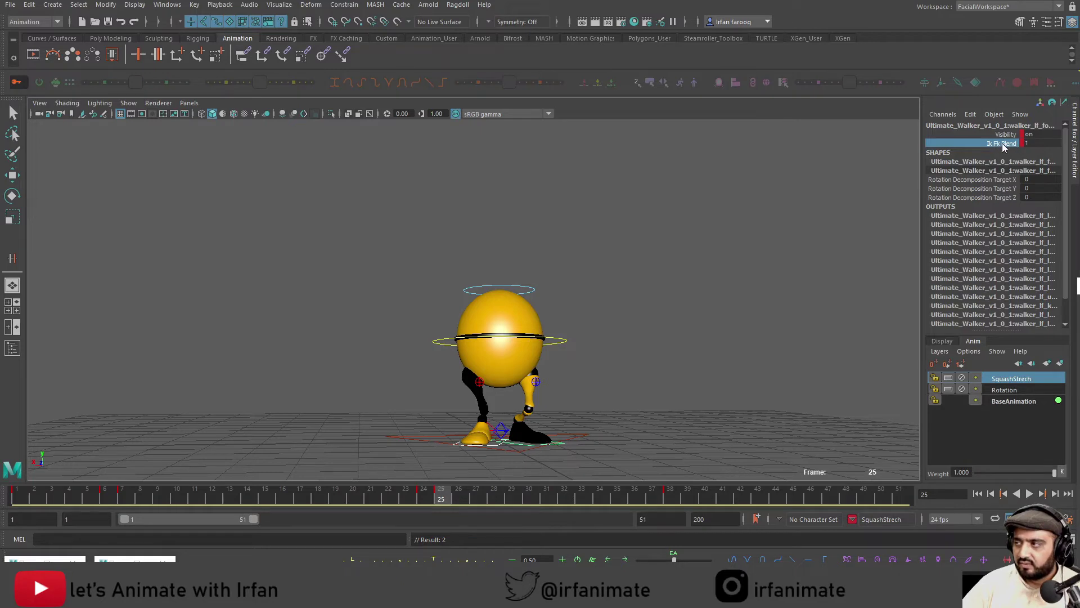
{"action": "left_click", "coordinate": [424, 494]}
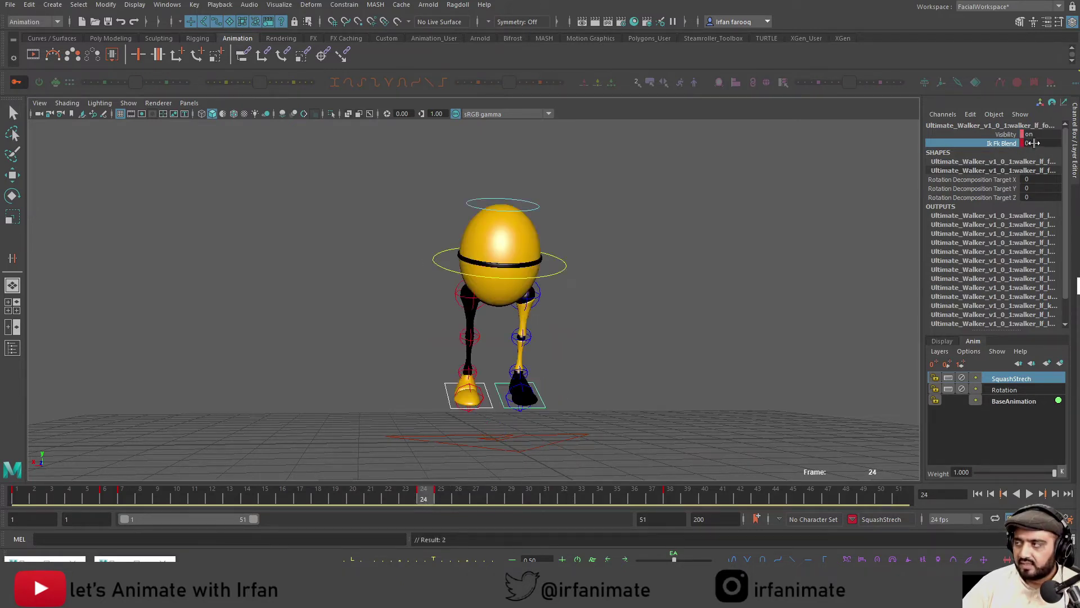
{"action": "left_click", "coordinate": [129, 495]}
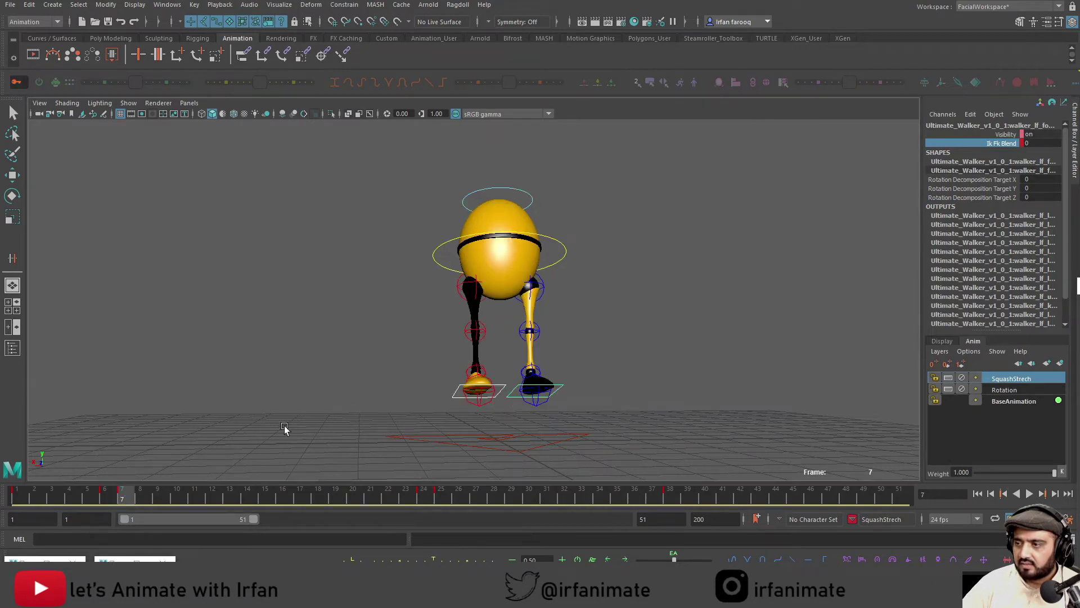
{"action": "left_click", "coordinate": [441, 500]}
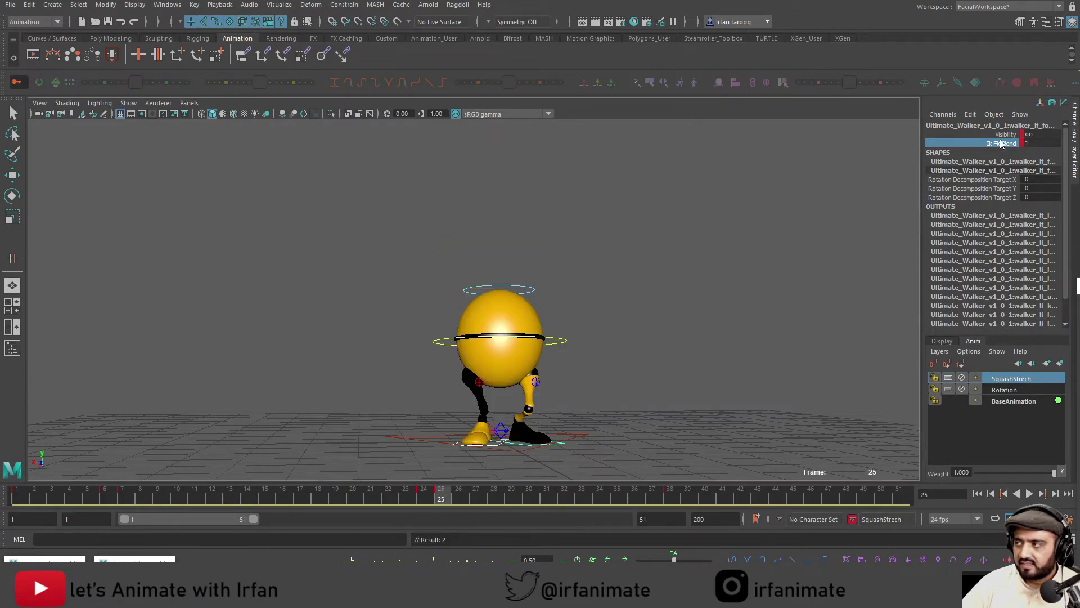
Scrub through the airborne frames with nothing selected and switch to the front view at frame 12
{"action": "left_click_drag", "start_coordinate": [426, 492], "coordinate": [178, 495]}
{"action": "scroll", "coordinate": [489, 405], "scroll_direction": "down", "scroll_amount": 1}
{"action": "middle_click_drag", "start_coordinate": [467, 380], "coordinate": [386, 419], "text": "alt"}
{"action": "left_click", "coordinate": [504, 341]}
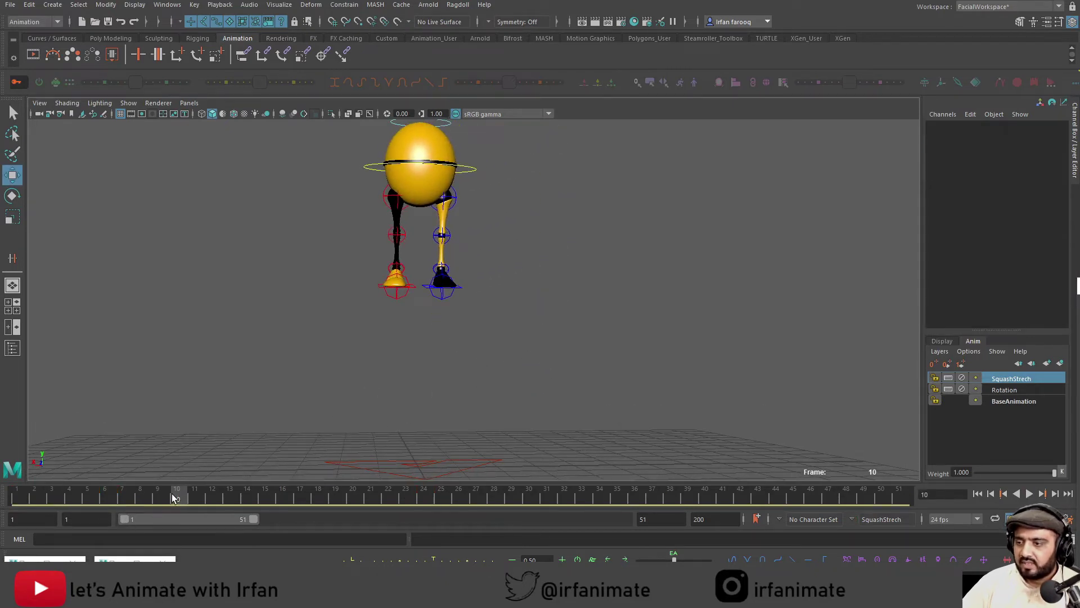
{"action": "left_click_drag", "start_coordinate": [174, 498], "coordinate": [212, 495]}
{"action": "key", "text": "space"}
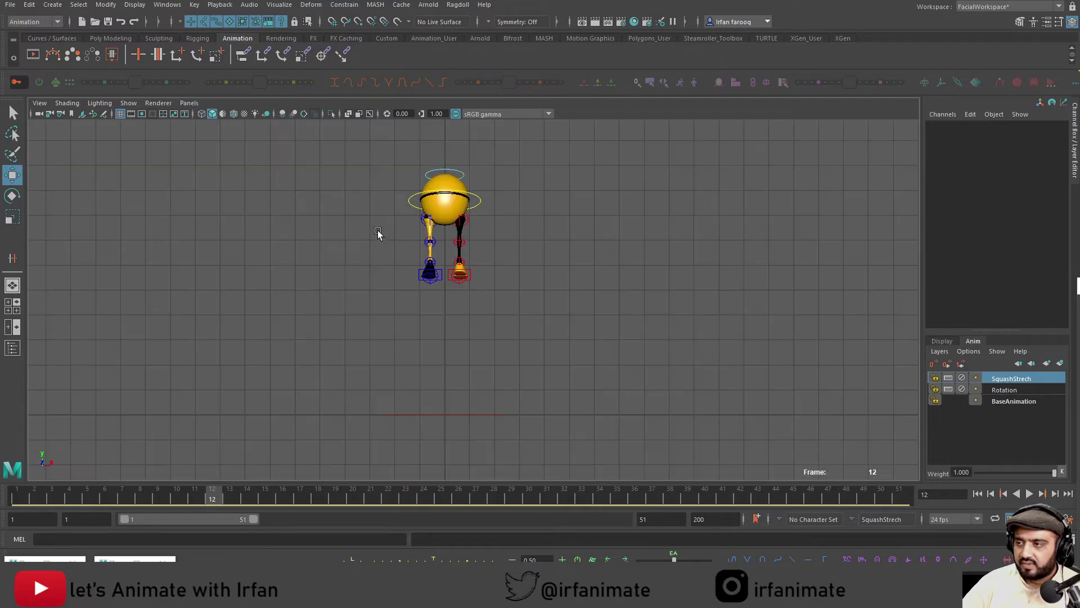
Show the grease pencil sketches to study the airborne leg pose at frame 15, then hide them again
{"action": "left_click", "coordinate": [128, 103]}
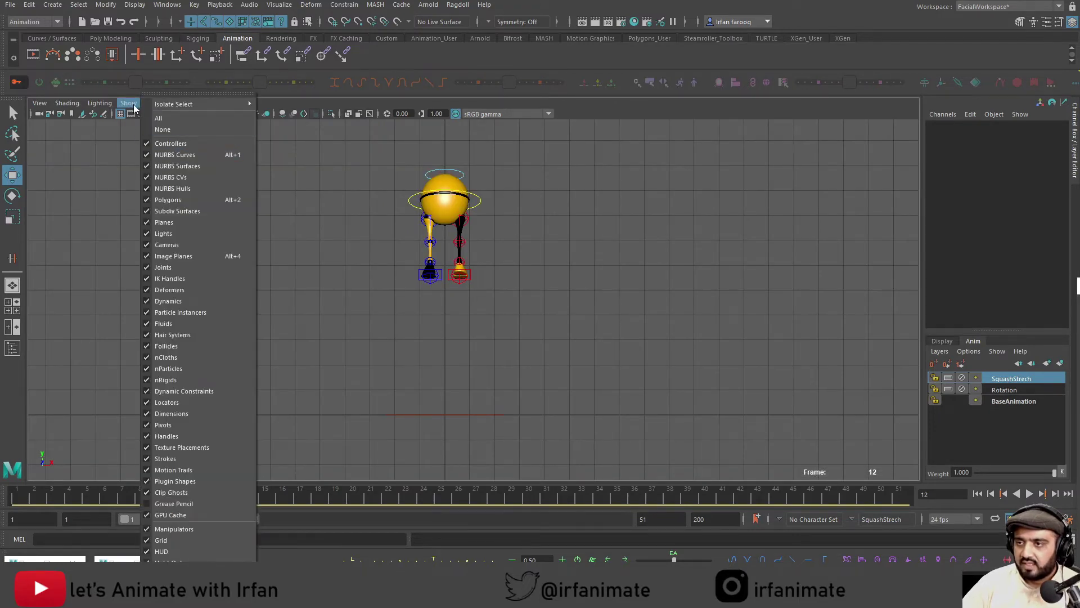
{"action": "left_click", "coordinate": [172, 503]}
{"action": "mouse_move", "coordinate": [195, 490]}
{"action": "left_mouse_down"}
{"action": "mouse_move", "coordinate": [166, 492]}
{"action": "mouse_move", "coordinate": [280, 493]}
{"action": "left_mouse_up"}
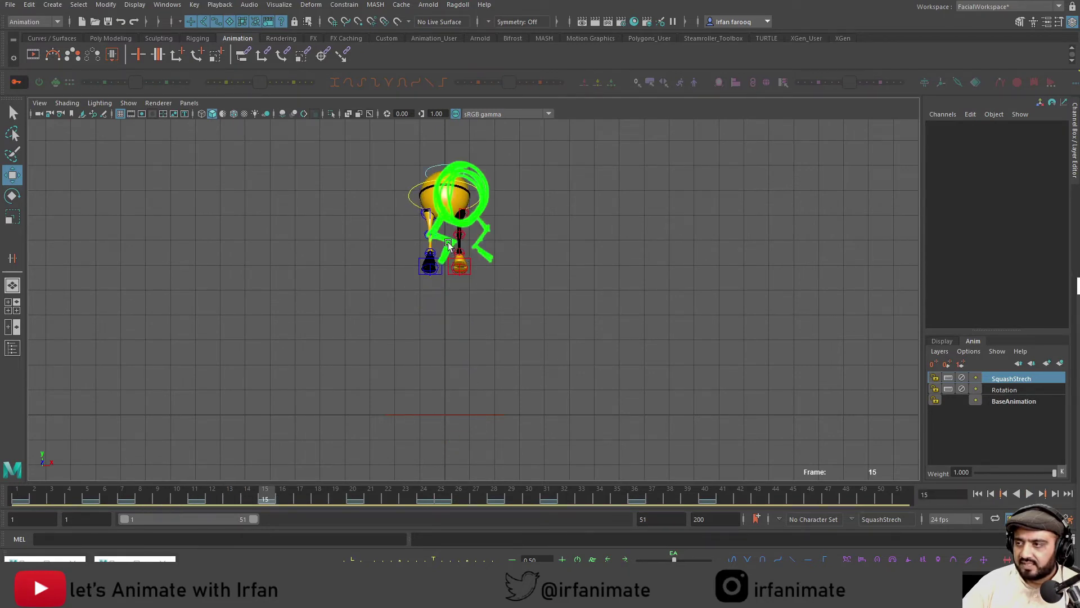
{"action": "left_click", "coordinate": [128, 104]}
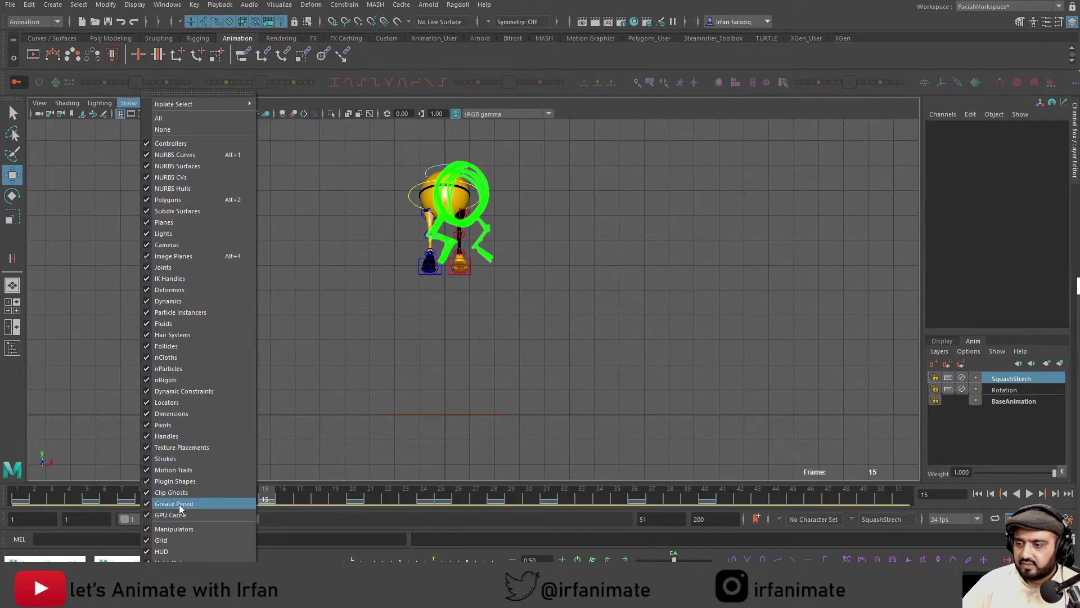
{"action": "left_click", "coordinate": [197, 504]}
Key all FK controls of both legs, from the upper legs to the balls of the feet, at frames 7 and 24
{"action": "left_click", "coordinate": [463, 216]}
{"action": "key", "text": "f"}
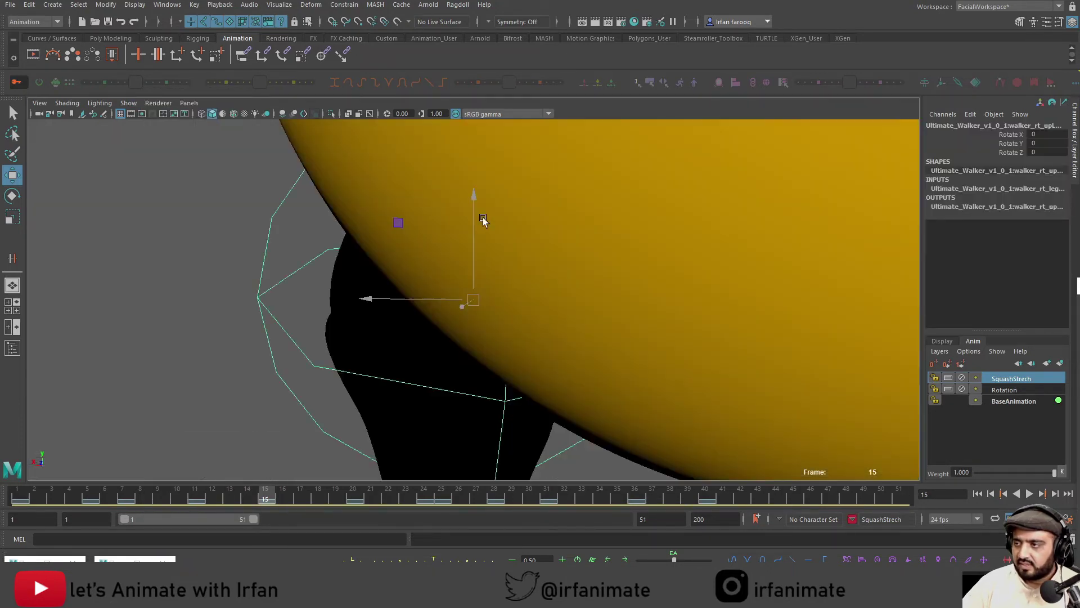
{"action": "scroll", "coordinate": [484, 264], "scroll_direction": "down", "scroll_amount": 3}
{"action": "left_click_drag", "start_coordinate": [567, 335], "coordinate": [552, 306], "text": "alt"}
{"action": "middle_click_drag", "start_coordinate": [578, 316], "coordinate": [539, 316], "text": "alt"}
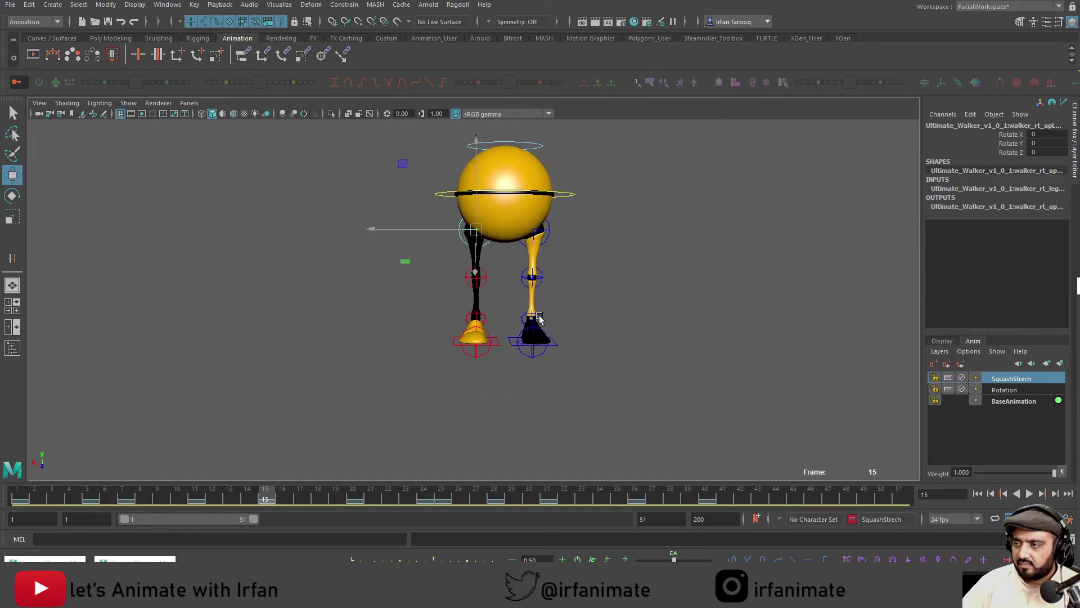
{"action": "left_click", "coordinate": [608, 312]}
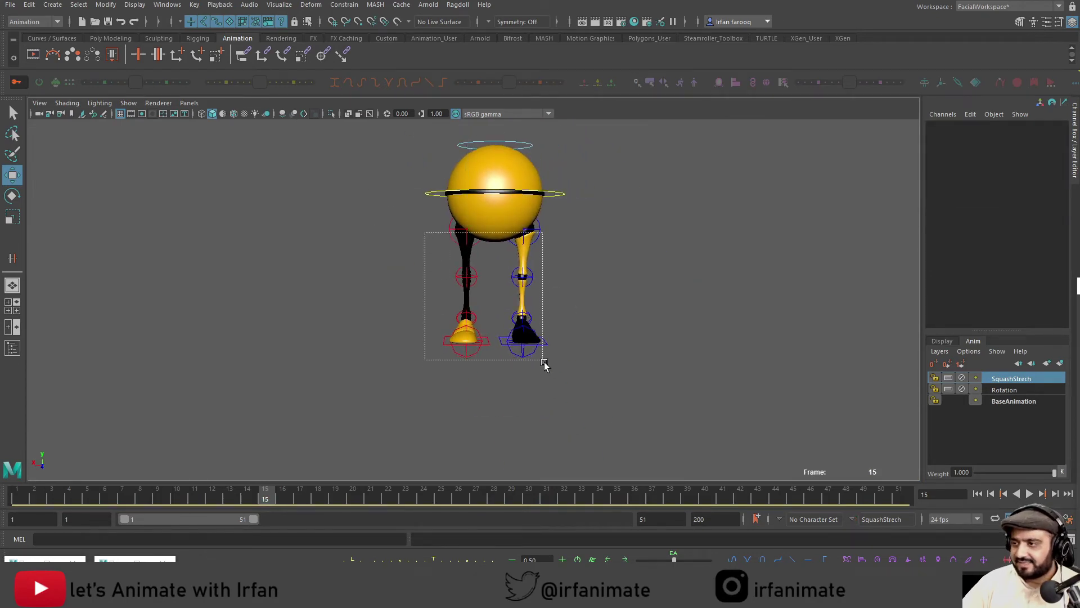
{"action": "left_click_drag", "start_coordinate": [545, 366], "coordinate": [549, 368]}
{"action": "left_click", "coordinate": [576, 266]}
{"action": "left_click_drag", "start_coordinate": [579, 220], "coordinate": [415, 364]}
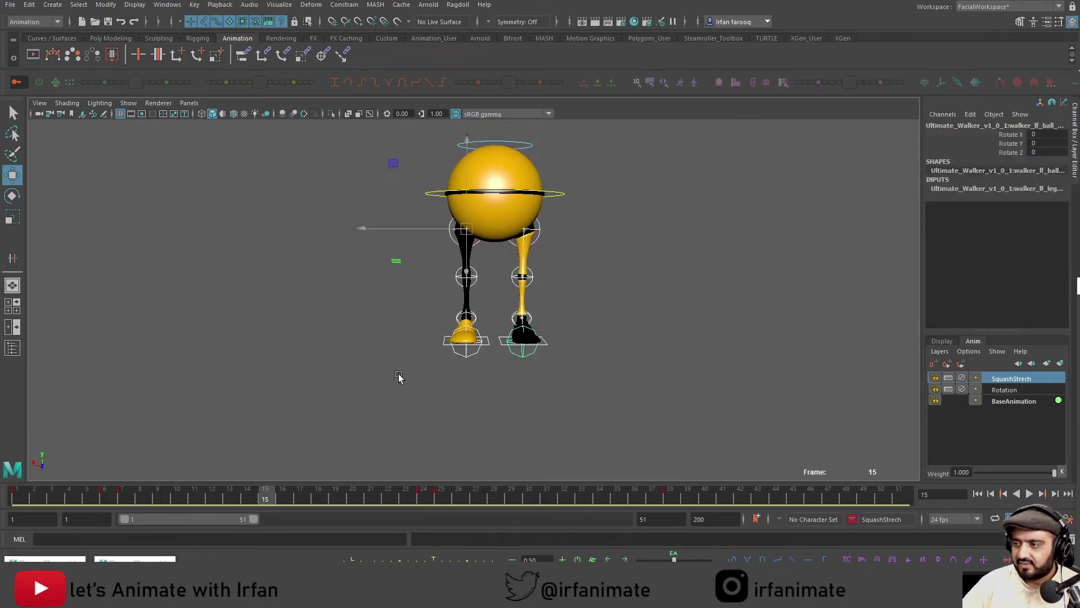
{"action": "left_click", "coordinate": [126, 498]}
{"action": "middle_click_drag", "start_coordinate": [492, 386], "coordinate": [412, 242], "text": "alt"}
{"action": "left_click_drag", "start_coordinate": [411, 242], "coordinate": [441, 388], "text": "alt"}
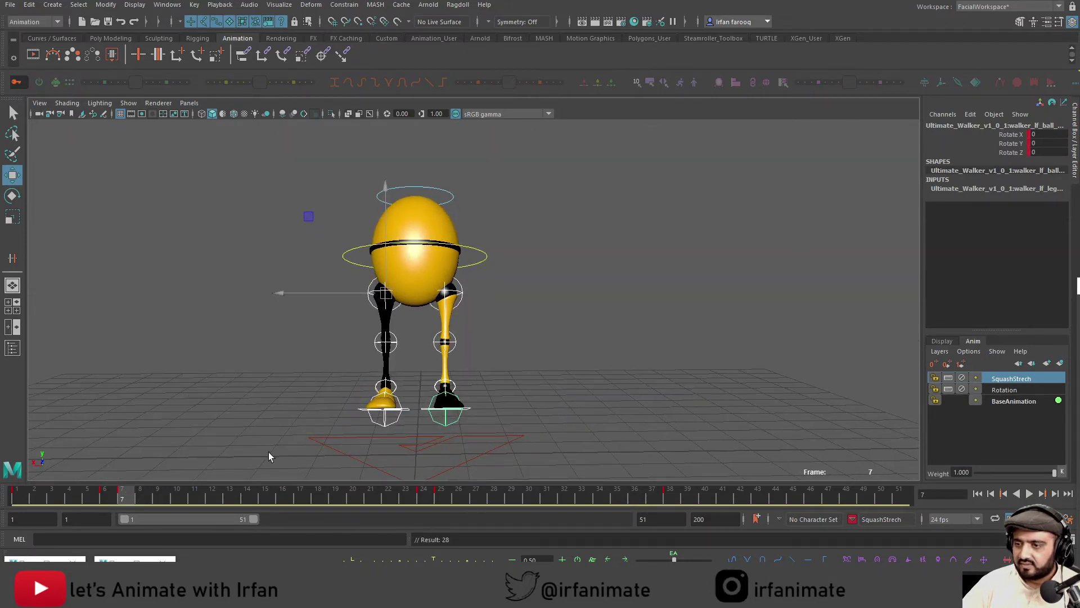
{"action": "left_click", "coordinate": [423, 489]}
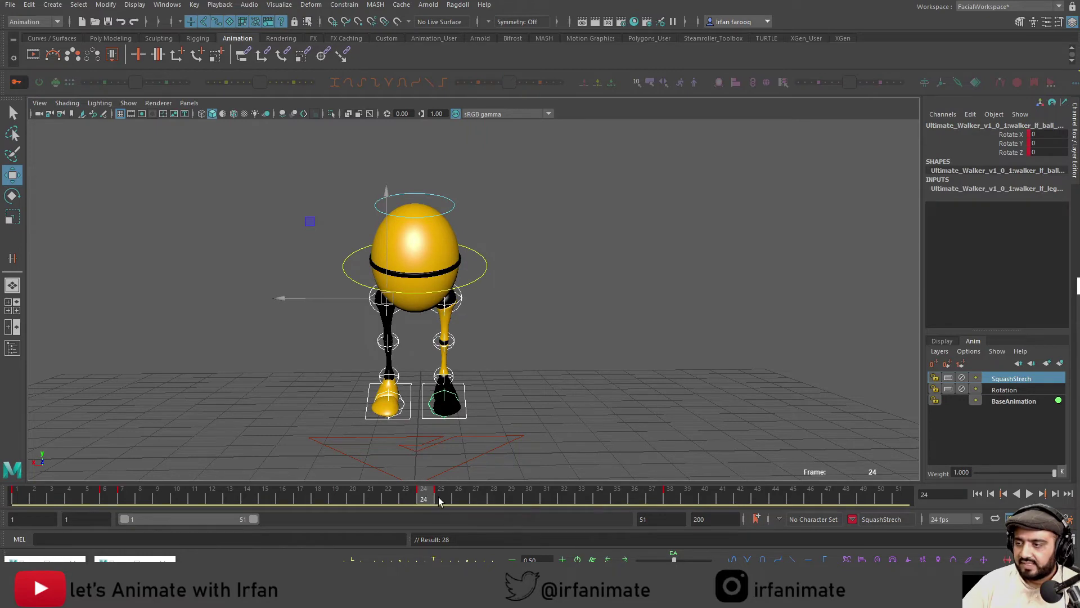
At frame 17, swing the right upper leg forward and bend the right knee to about 84° in Rotate Z
{"action": "left_click_drag", "start_coordinate": [417, 500], "coordinate": [266, 494]}
{"action": "left_click_drag", "start_coordinate": [377, 456], "coordinate": [389, 356], "text": "alt"}
{"action": "left_click_drag", "start_coordinate": [278, 498], "coordinate": [307, 496]}
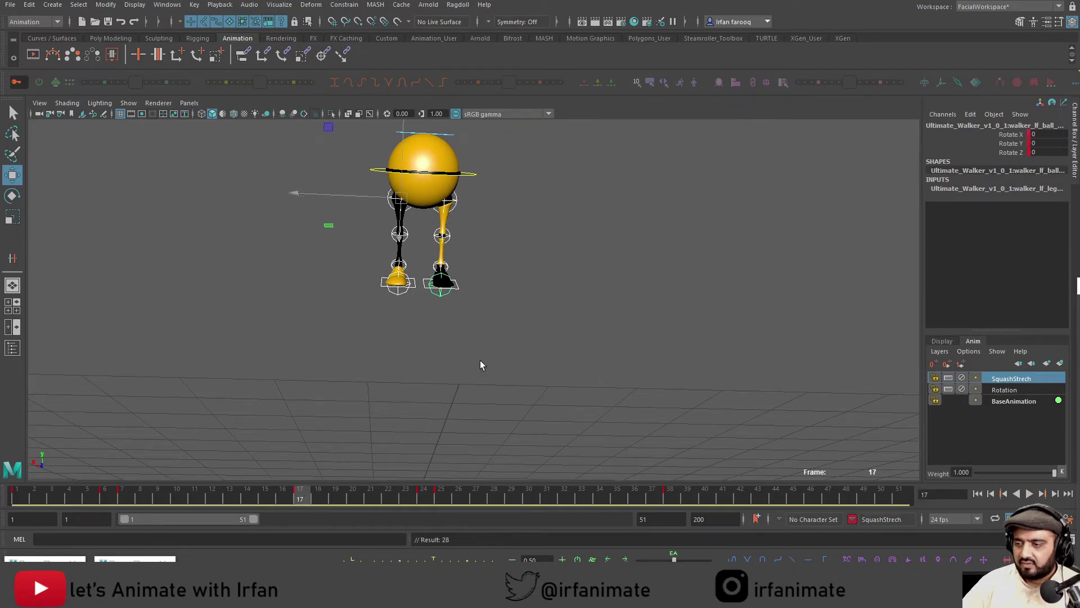
{"action": "left_click", "coordinate": [397, 207]}
{"action": "key", "text": "e"}
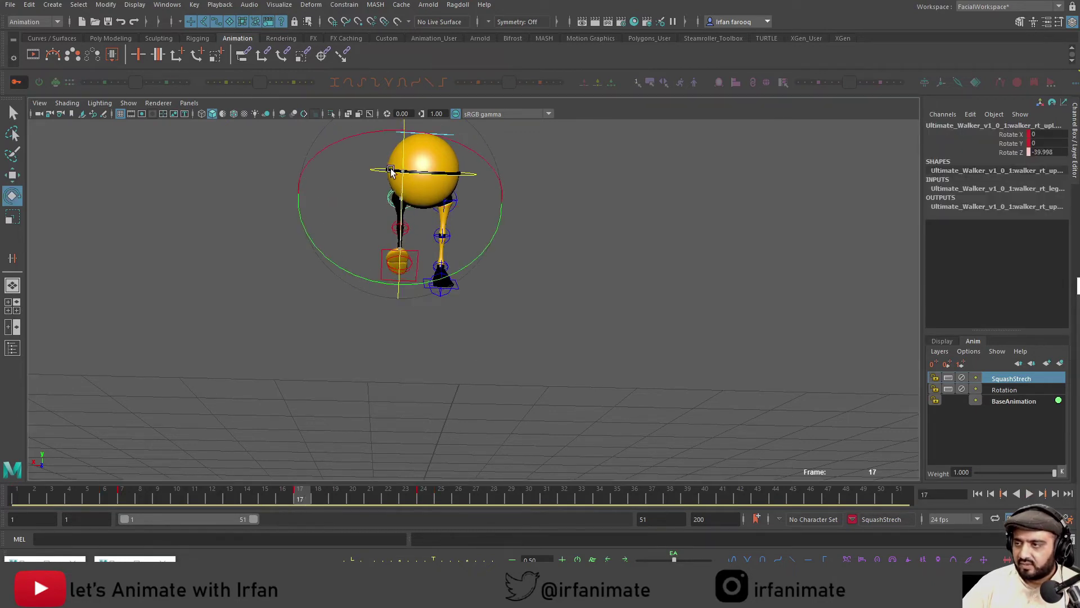
{"action": "left_click_drag", "start_coordinate": [397, 207], "coordinate": [436, 331]}
{"action": "left_click", "coordinate": [487, 244]}
{"action": "left_click", "coordinate": [420, 223]}
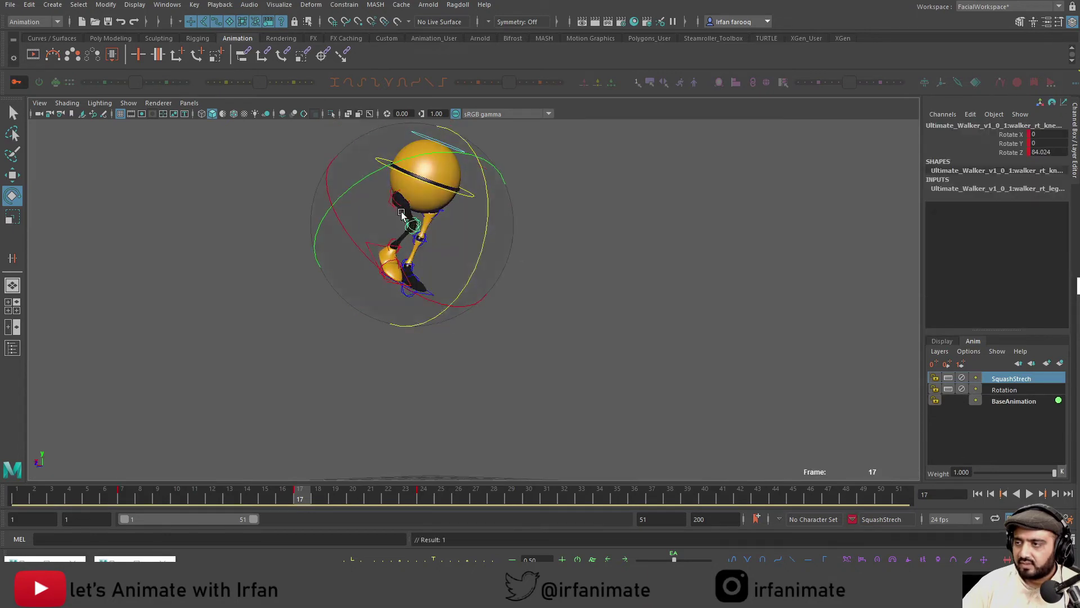
Turn the right upper leg outward at frame 17 to about -20, -21, -63 in Rotate X, Y, Z and key it
{"action": "key", "text": "w"}
{"action": "left_click", "coordinate": [397, 202]}
{"action": "key", "text": "e"}
{"action": "left_click_drag", "start_coordinate": [428, 213], "coordinate": [381, 203], "text": "alt"}
{"action": "key", "text": "e"}
{"action": "left_click_drag", "start_coordinate": [381, 205], "coordinate": [457, 271], "text": "alt"}
{"action": "key", "text": "s"}
{"action": "left_click_drag", "start_coordinate": [394, 248], "coordinate": [566, 211]}
{"action": "key", "text": "s"}
{"action": "left_click", "coordinate": [566, 210]}
Swing the left upper leg forward at frame 17 and bend the left knee to about 84° in Rotate Z
{"action": "left_click", "coordinate": [470, 197]}
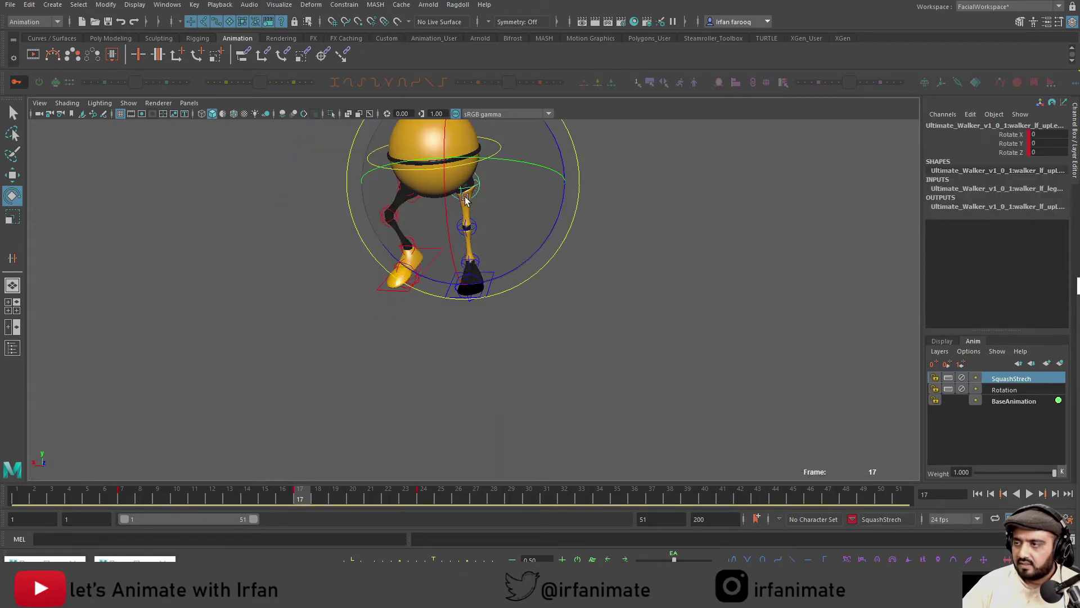
{"action": "key", "text": "e"}
{"action": "left_click_drag", "start_coordinate": [469, 197], "coordinate": [441, 144]}
{"action": "left_click_drag", "start_coordinate": [440, 235], "coordinate": [441, 202]}
{"action": "key", "text": "w"}
{"action": "left_click", "coordinate": [456, 215]}
{"action": "key", "text": "e"}
{"action": "mouse_move", "coordinate": [441, 242]}
{"action": "left_mouse_down"}
{"action": "mouse_move", "coordinate": [438, 307]}
{"action": "mouse_move", "coordinate": [437, 253]}
{"action": "left_mouse_up"}
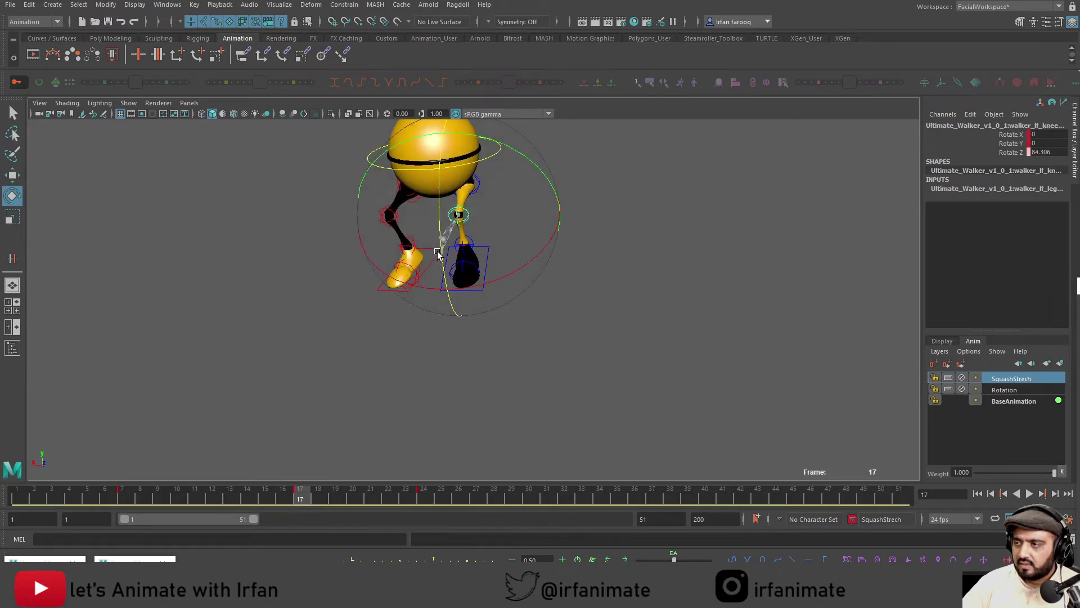
Turn the left upper leg outward at frame 17 to about -18, -12, -62 in Rotate X, Y, Z
{"action": "key", "text": "w"}
{"action": "left_click", "coordinate": [475, 180]}
{"action": "left_click", "coordinate": [476, 181]}
{"action": "key", "text": "e"}
{"action": "left_click_drag", "start_coordinate": [383, 188], "coordinate": [455, 197]}
{"action": "key", "text": "ctrl+z"}
{"action": "key", "text": "e"}
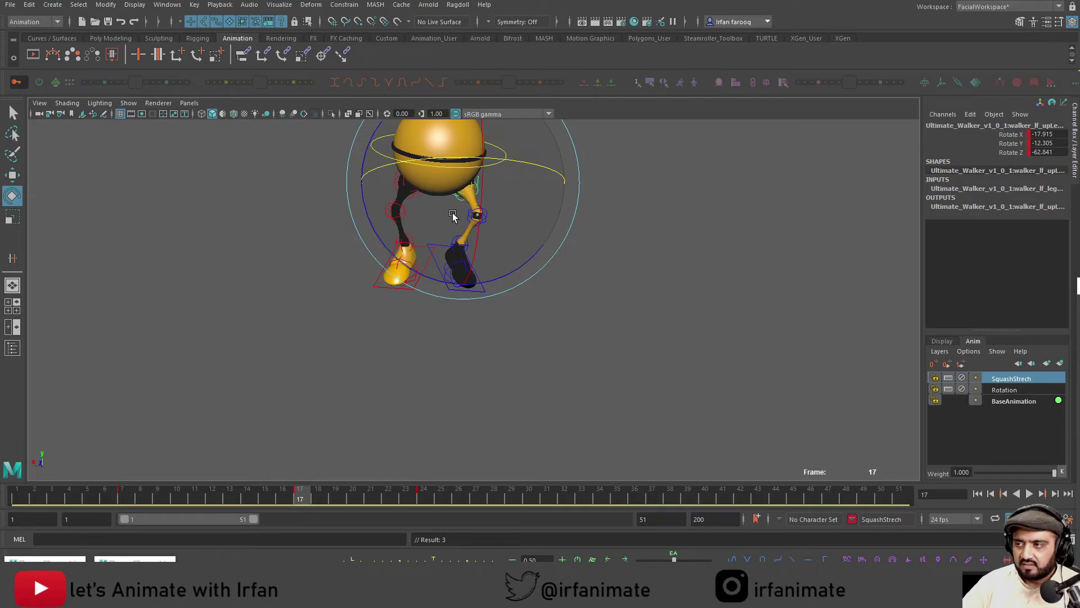
Set the Rotate tool's axis orientation to Object and play back the airborne leg pose
{"action": "left_click", "coordinate": [453, 214]}
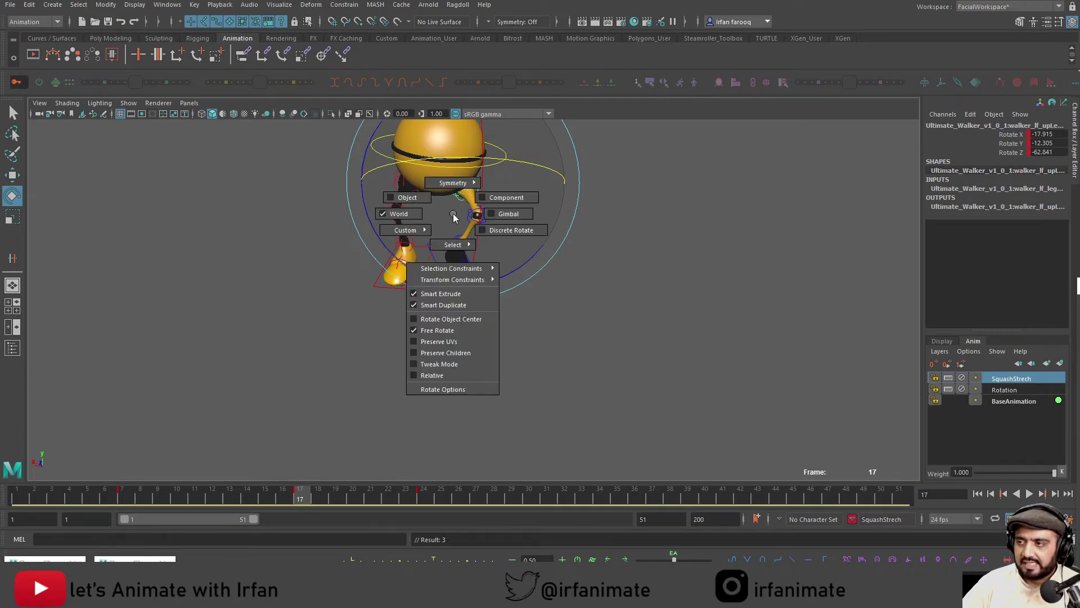
{"action": "left_click", "coordinate": [411, 198]}
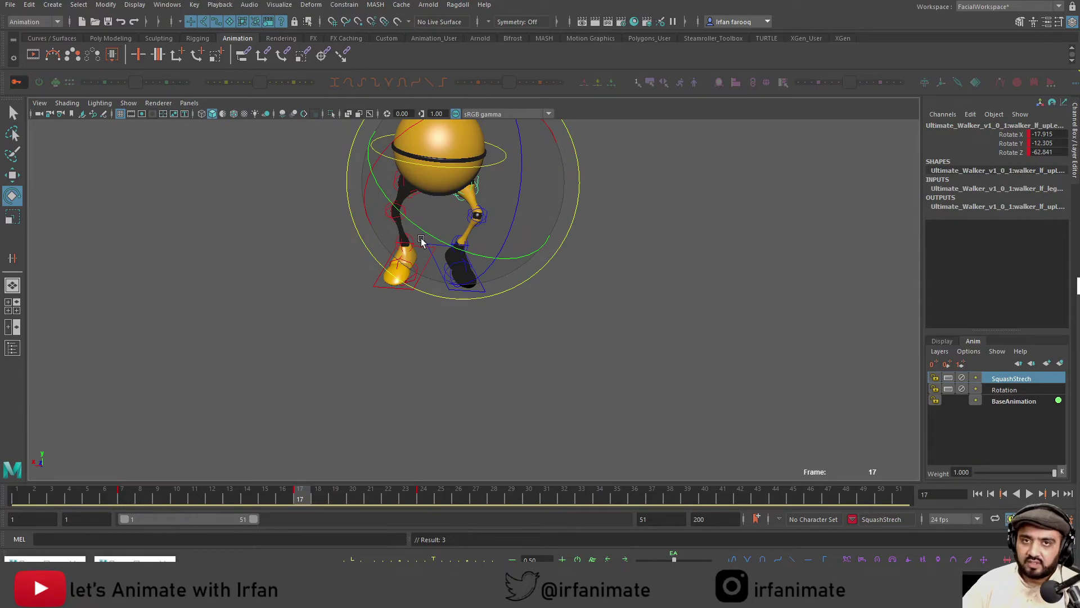
{"action": "middle_click_drag", "start_coordinate": [437, 264], "coordinate": [423, 283], "text": "alt"}
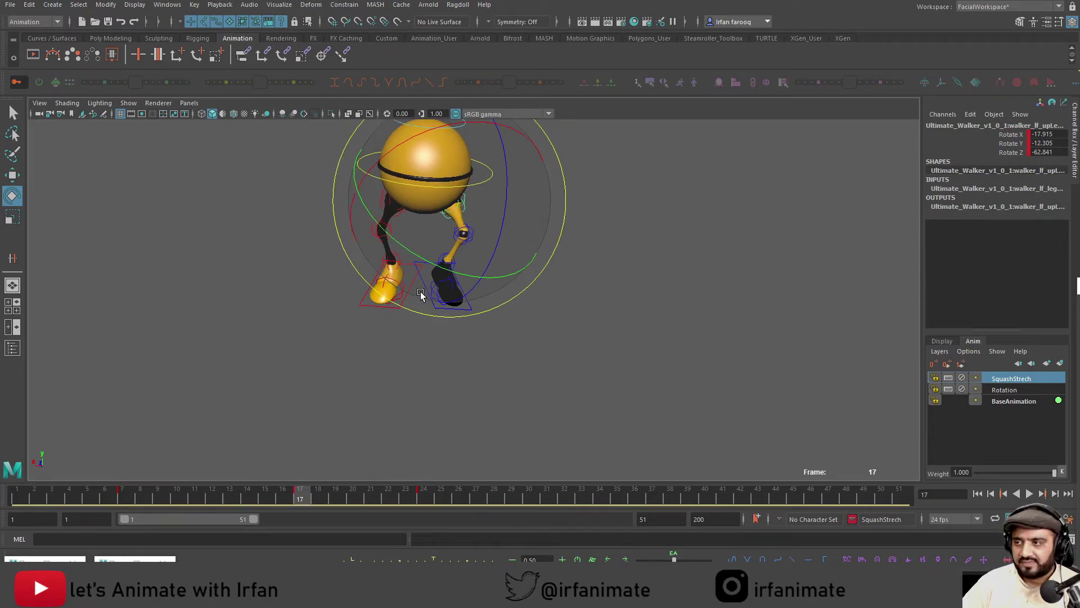
{"action": "left_click", "coordinate": [440, 233]}
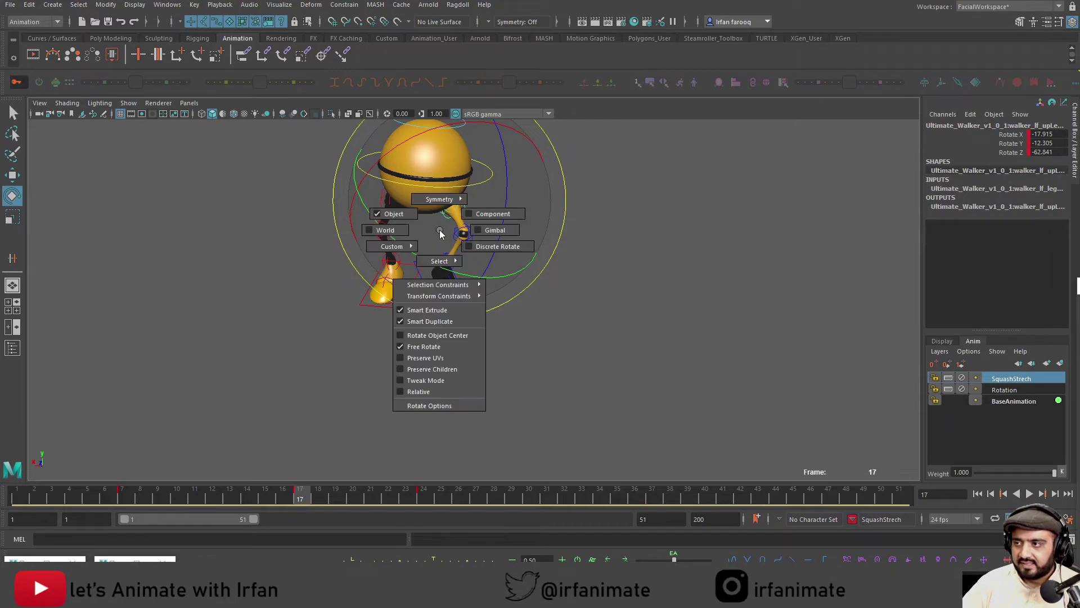
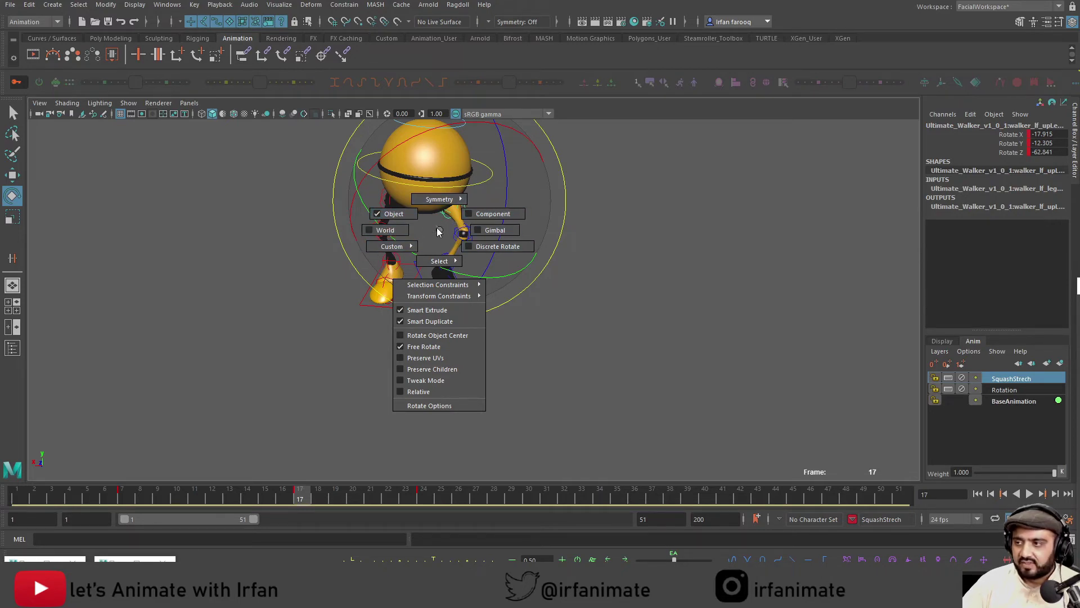
{"action": "left_click", "coordinate": [437, 228]}
{"action": "left_click_drag", "start_coordinate": [263, 501], "coordinate": [299, 498]}
{"action": "key", "text": "alt+v"}
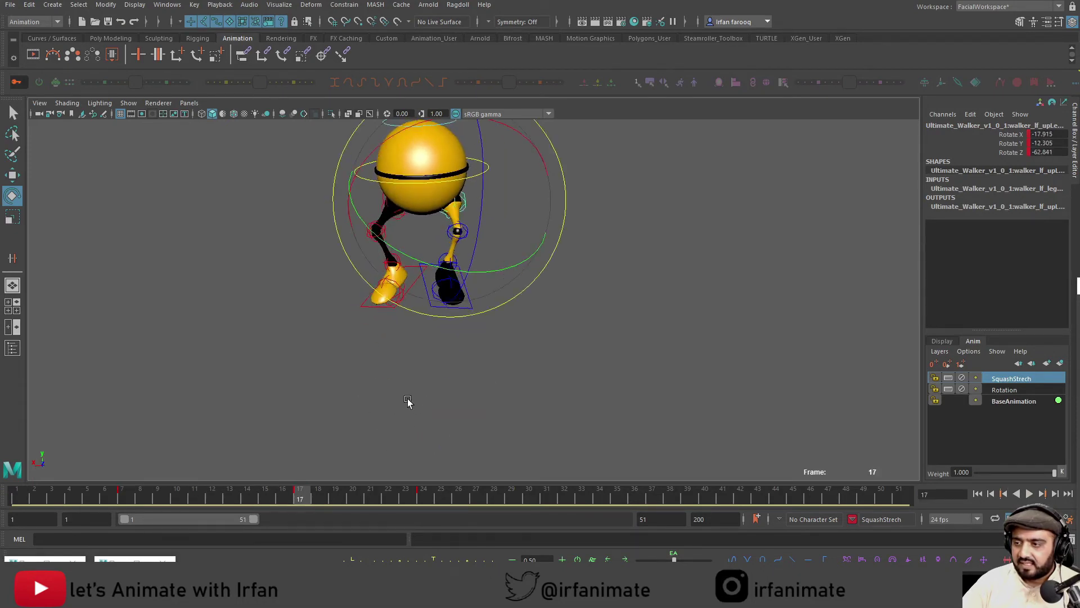
At takeoff frame 7, rotate the right ankle to about 51° in Rotate Z so the toes point down
{"action": "left_click_drag", "start_coordinate": [132, 500], "coordinate": [145, 499]}
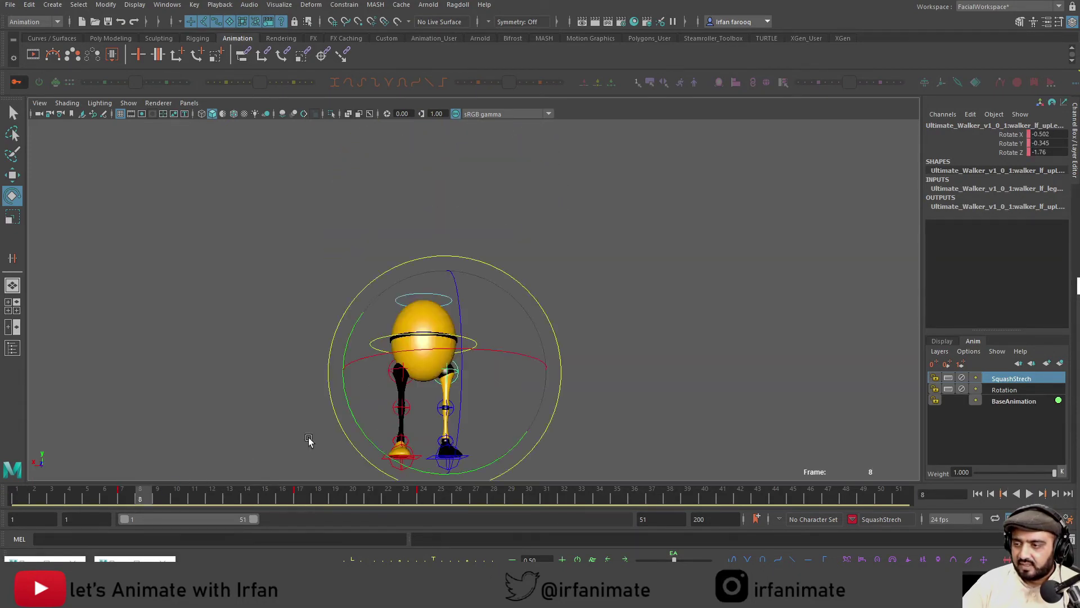
{"action": "middle_click_drag", "start_coordinate": [308, 441], "coordinate": [301, 369], "text": "alt"}
{"action": "left_click_drag", "start_coordinate": [302, 369], "coordinate": [303, 384], "text": "alt"}
{"action": "left_click", "coordinate": [122, 501]}
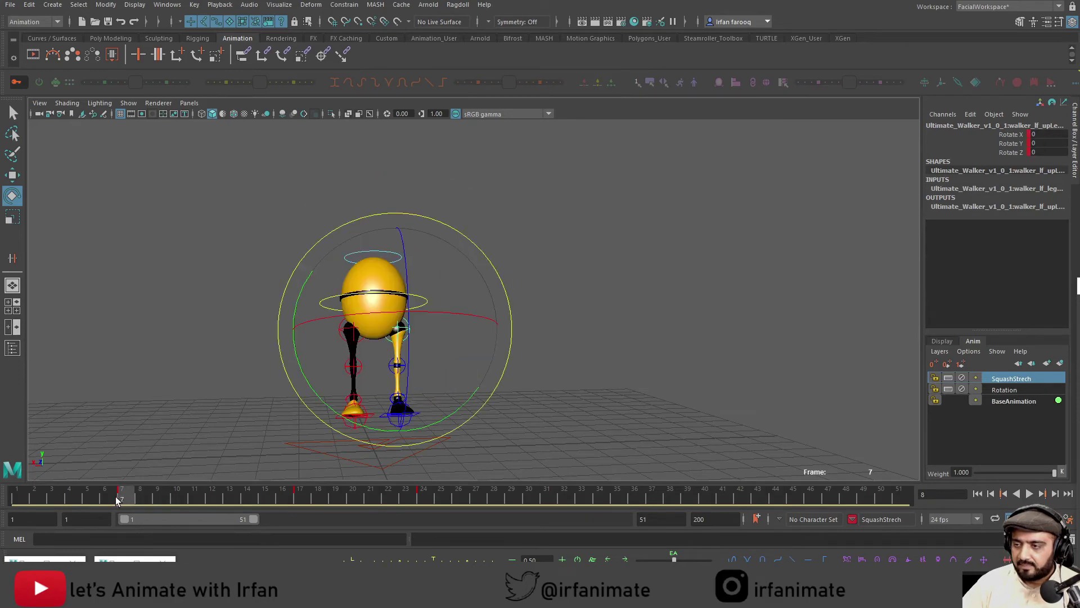
{"action": "left_click_drag", "start_coordinate": [116, 498], "coordinate": [119, 497]}
{"action": "middle_click_drag", "start_coordinate": [287, 431], "coordinate": [277, 361], "text": "alt"}
{"action": "right_click_drag", "start_coordinate": [277, 360], "coordinate": [400, 413], "text": "alt"}
{"action": "left_click", "coordinate": [364, 314]}
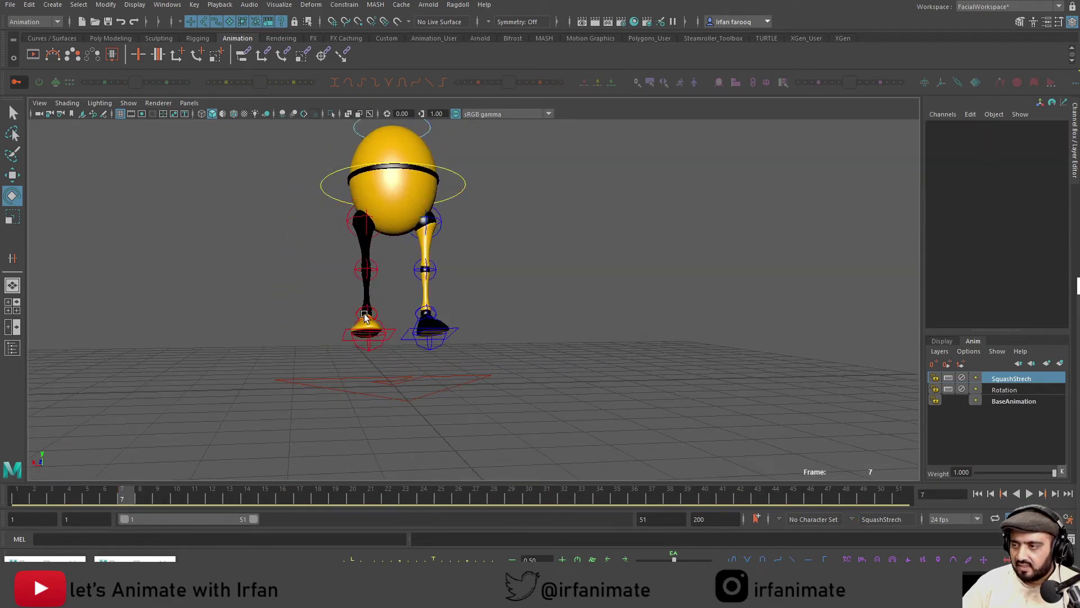
{"action": "left_click", "coordinate": [364, 314]}
{"action": "left_click_drag", "start_coordinate": [374, 321], "coordinate": [372, 358]}
Rotate the left ankle at frame 7 to about 51° in Rotate Z so the toes point down
{"action": "left_click", "coordinate": [534, 306]}
{"action": "left_click", "coordinate": [433, 309]}
{"action": "left_click_drag", "start_coordinate": [442, 296], "coordinate": [494, 374]}
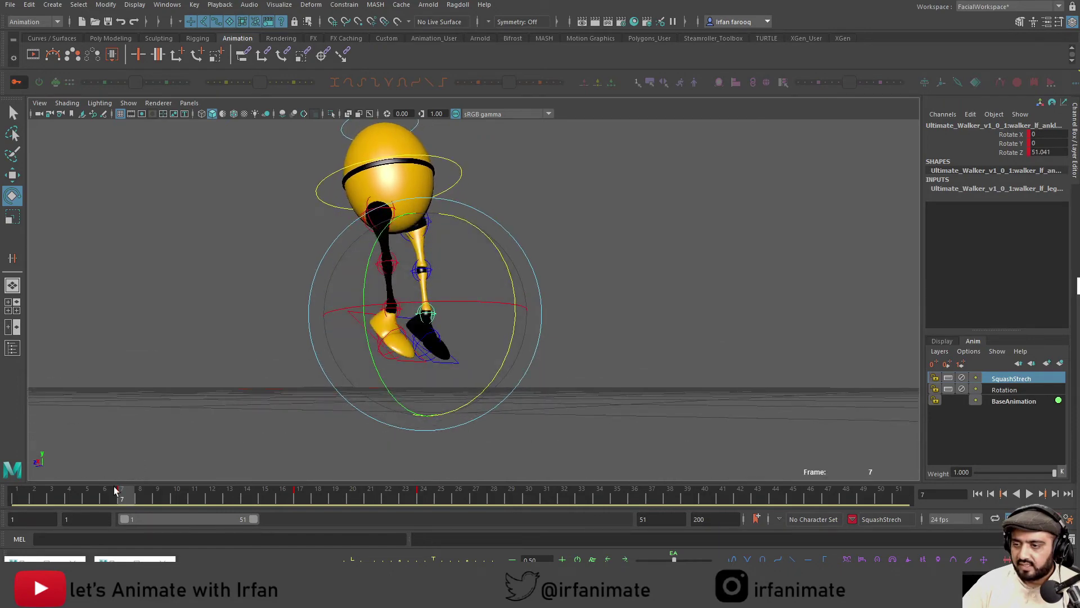
{"action": "left_click_drag", "start_coordinate": [114, 488], "coordinate": [123, 490]}
{"action": "left_click_drag", "start_coordinate": [430, 374], "coordinate": [372, 365], "text": "alt"}
{"action": "left_click", "coordinate": [574, 292]}
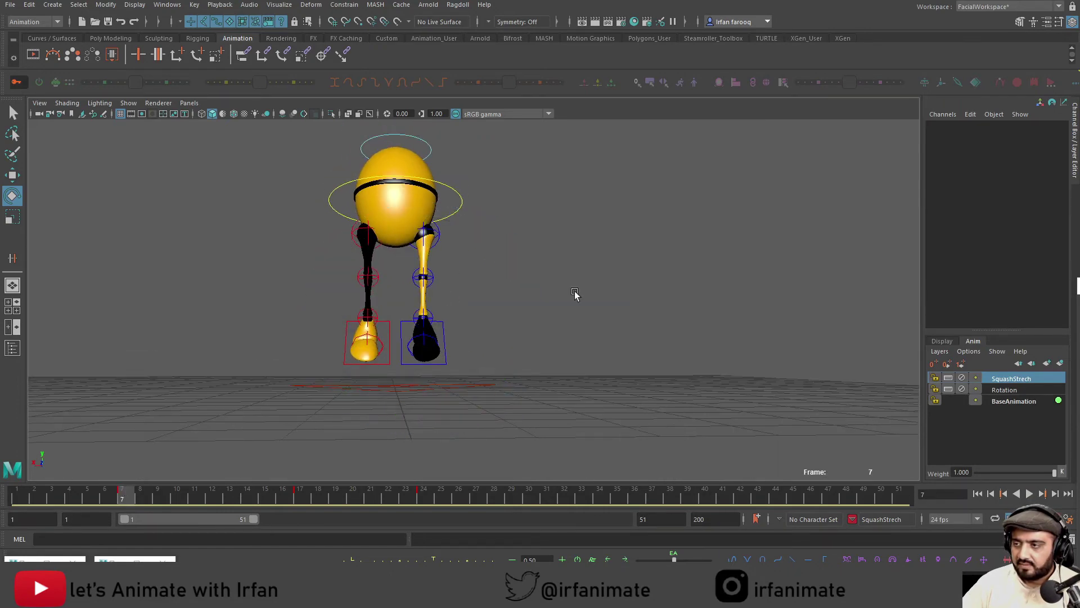
Adjust the rotation of the right and left upper leg controls at frame 7
{"action": "left_click", "coordinate": [380, 318]}
{"action": "key", "text": "w"}
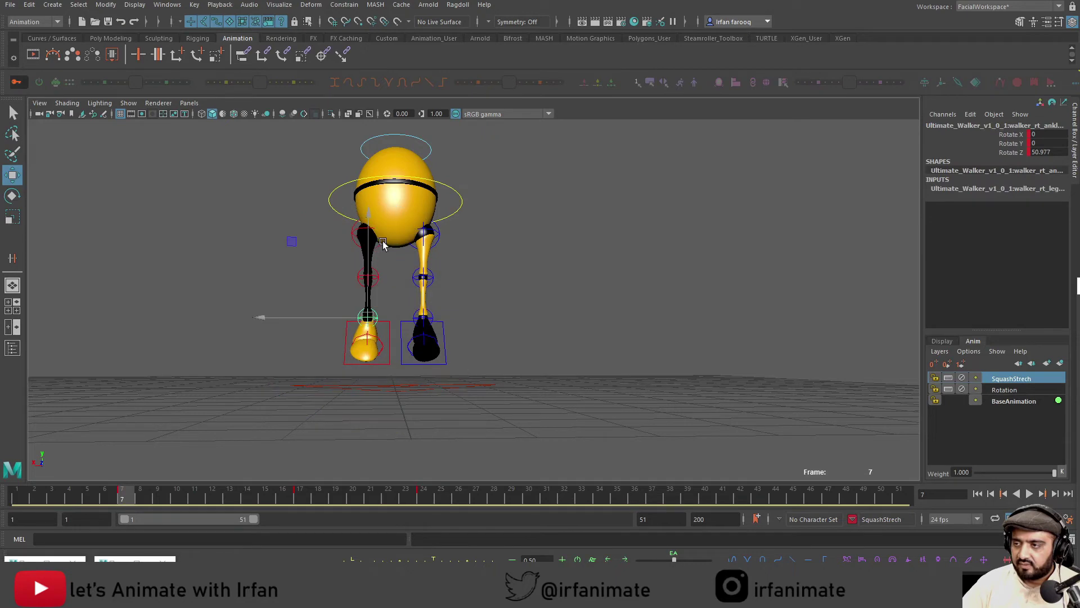
{"action": "left_click", "coordinate": [379, 241]}
{"action": "key", "text": "e"}
{"action": "left_click_drag", "start_coordinate": [388, 195], "coordinate": [424, 203]}
{"action": "key", "text": "w"}
{"action": "left_click", "coordinate": [432, 228]}
{"action": "key", "text": "e"}
{"action": "left_click", "coordinate": [432, 227]}
{"action": "key", "text": "ctrl+z"}
At frame 17, raise the right upper leg higher in Object orientation and bend the right knee further
{"action": "left_click_drag", "start_coordinate": [114, 501], "coordinate": [303, 499]}
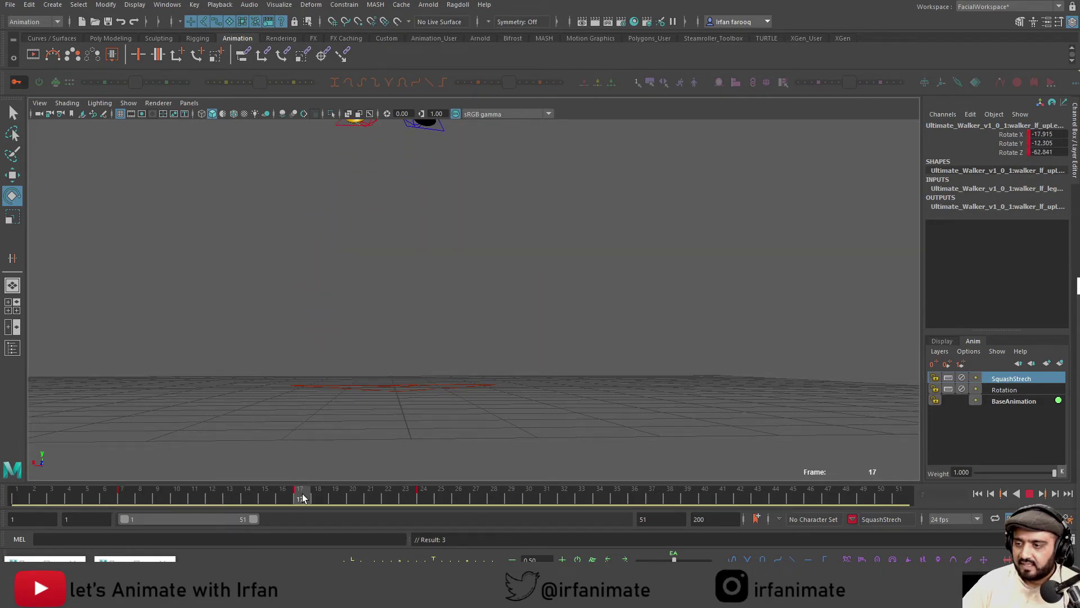
{"action": "scroll", "coordinate": [374, 344], "scroll_direction": "down", "scroll_amount": 3}
{"action": "middle_click_drag", "start_coordinate": [376, 342], "coordinate": [379, 451], "text": "alt"}
{"action": "left_click", "coordinate": [589, 309]}
{"action": "left_click", "coordinate": [388, 231]}
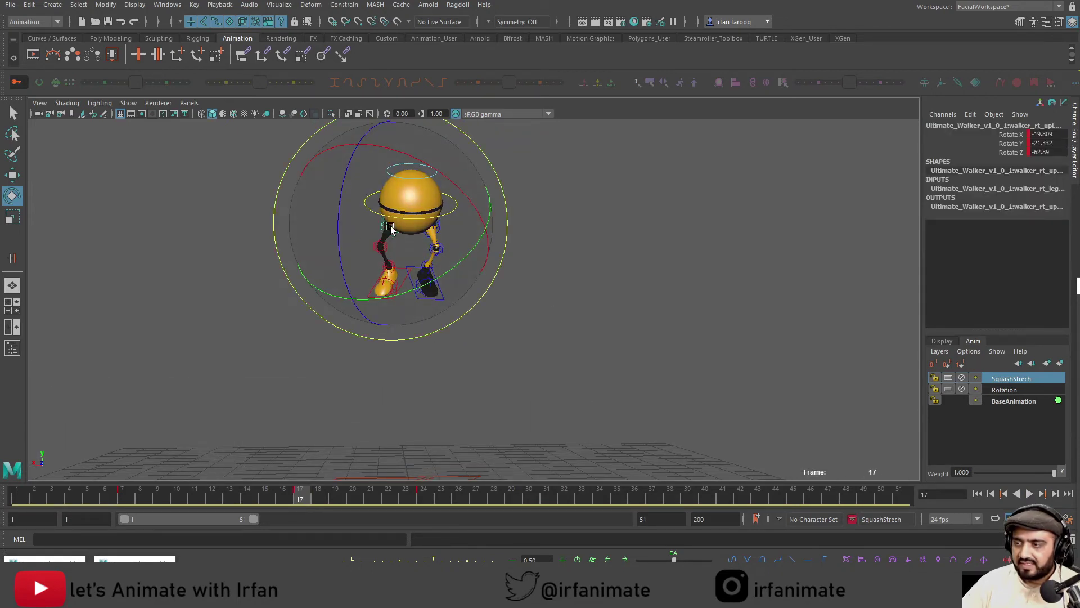
{"action": "left_click", "coordinate": [390, 231]}
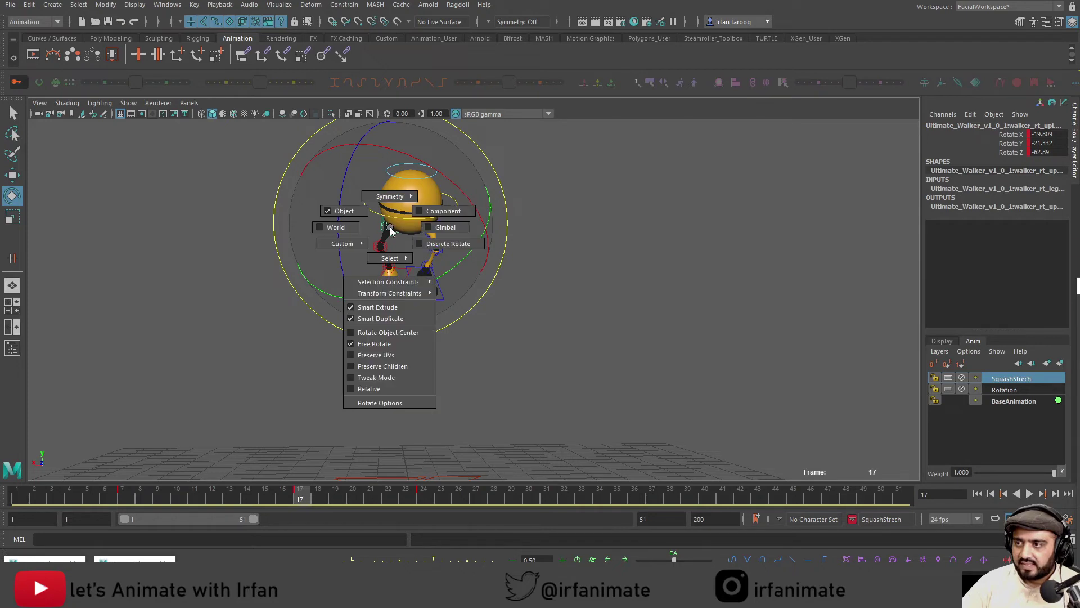
{"action": "left_click", "coordinate": [344, 214]}
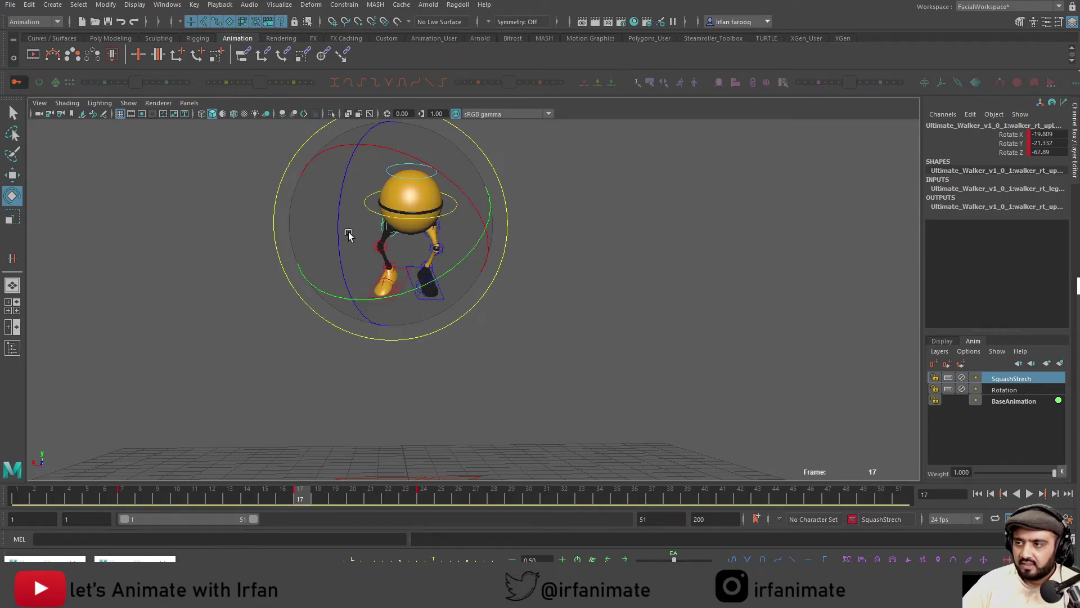
{"action": "left_click_drag", "start_coordinate": [338, 236], "coordinate": [347, 184]}
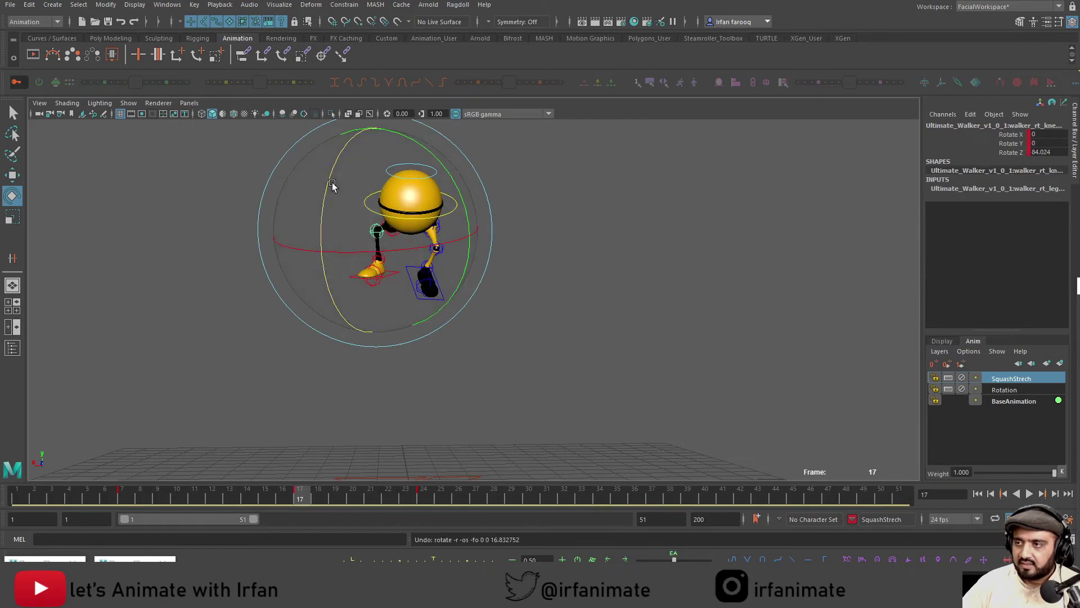
{"action": "left_click_drag", "start_coordinate": [329, 186], "coordinate": [321, 246]}
Raise the left upper leg to about -96° in Rotate Z at frame 17 and bend the left knee further
{"action": "left_click", "coordinate": [493, 262]}
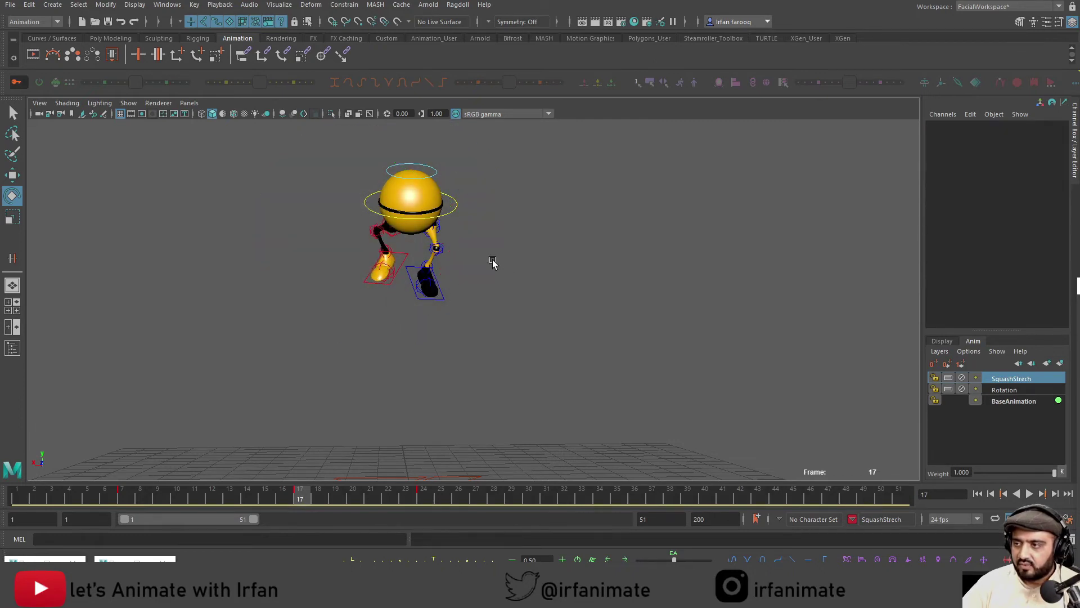
{"action": "left_click", "coordinate": [441, 232]}
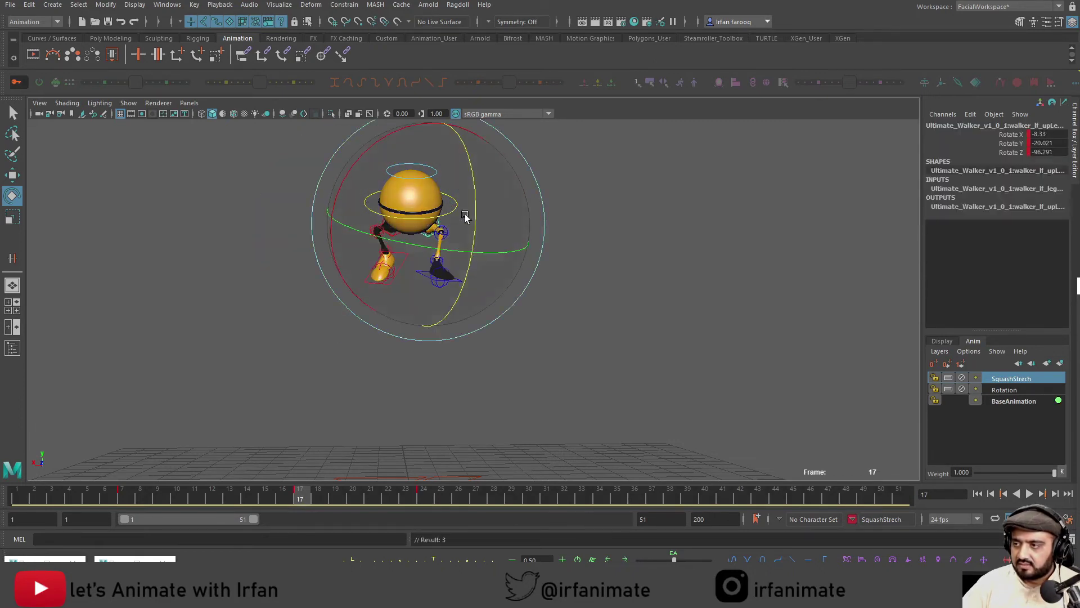
{"action": "left_click_drag", "start_coordinate": [457, 215], "coordinate": [453, 341]}
At frame 24, rotate the left ankle around Z to lift the toes before landing
{"action": "left_click_drag", "start_coordinate": [304, 495], "coordinate": [432, 501]}
{"action": "left_click_drag", "start_coordinate": [442, 400], "coordinate": [444, 380], "text": "alt"}
{"action": "right_click_drag", "start_coordinate": [443, 380], "coordinate": [524, 431], "text": "alt"}
{"action": "middle_click_drag", "start_coordinate": [524, 430], "coordinate": [549, 375], "text": "alt"}
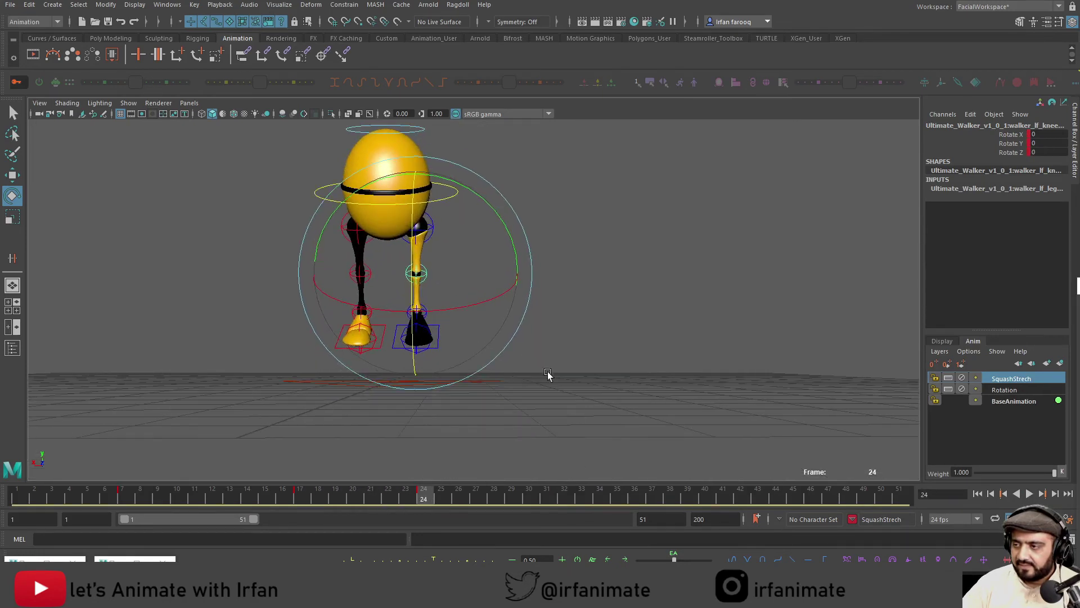
{"action": "left_click", "coordinate": [426, 316]}
{"action": "left_click", "coordinate": [420, 312]}
{"action": "left_click_drag", "start_coordinate": [413, 336], "coordinate": [412, 293]}
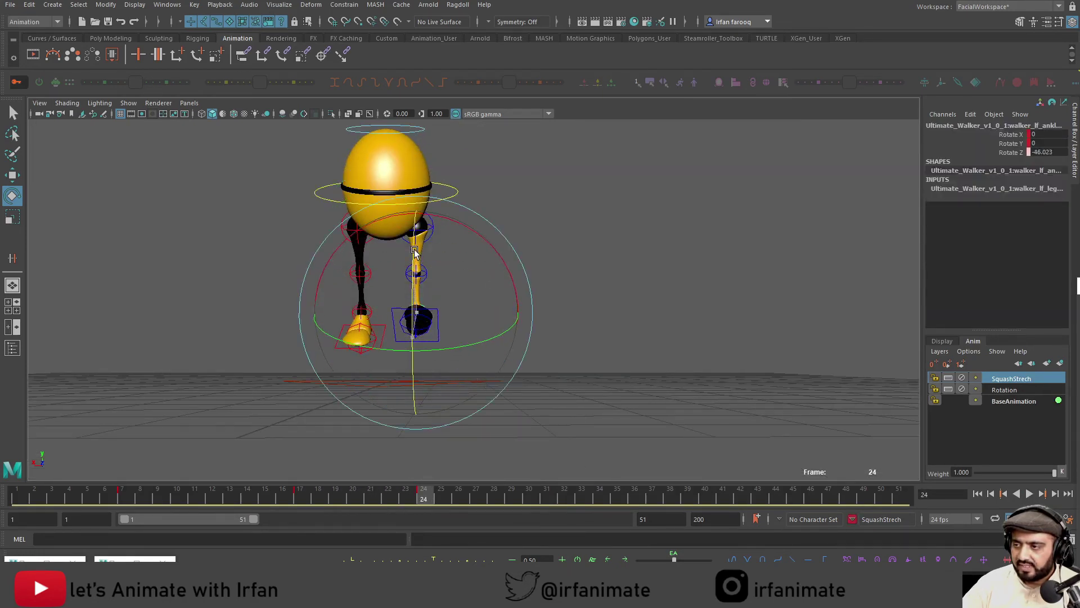
Rotate the right ankle at frame 24 to lift the toes like the left foot, undoing the stray sideways twist
{"action": "key", "text": "w"}
{"action": "left_click", "coordinate": [369, 306]}
{"action": "key", "text": "e"}
{"action": "left_click_drag", "start_coordinate": [359, 336], "coordinate": [353, 286]}
{"action": "left_click", "coordinate": [439, 300]}
{"action": "key", "text": "ctrl+z"}
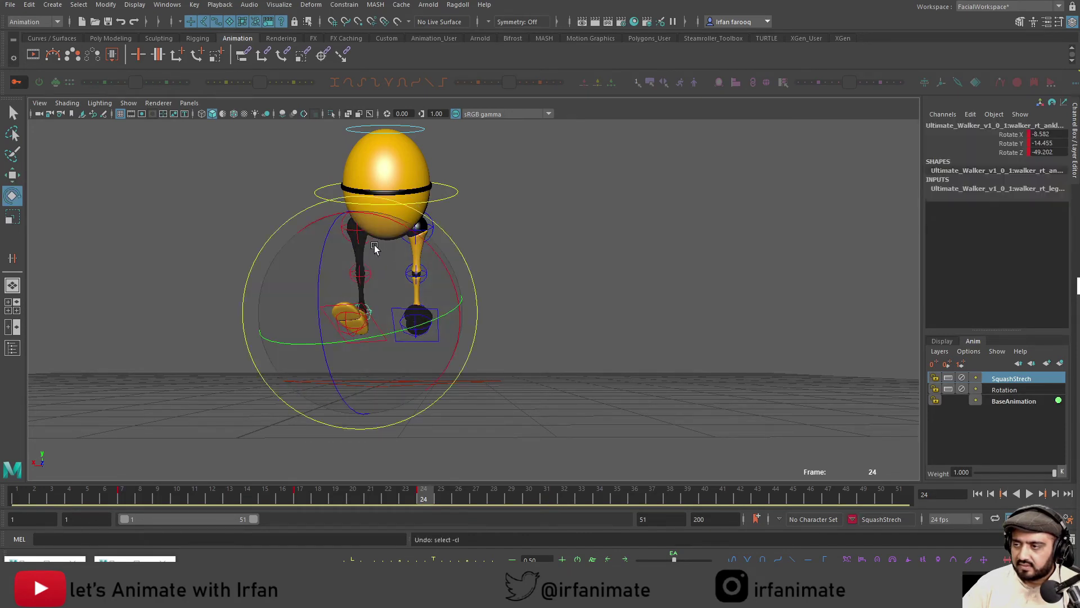
{"action": "key", "text": "ctrl+z"}
{"action": "key", "text": "w"}
{"action": "left_click", "coordinate": [352, 233]}
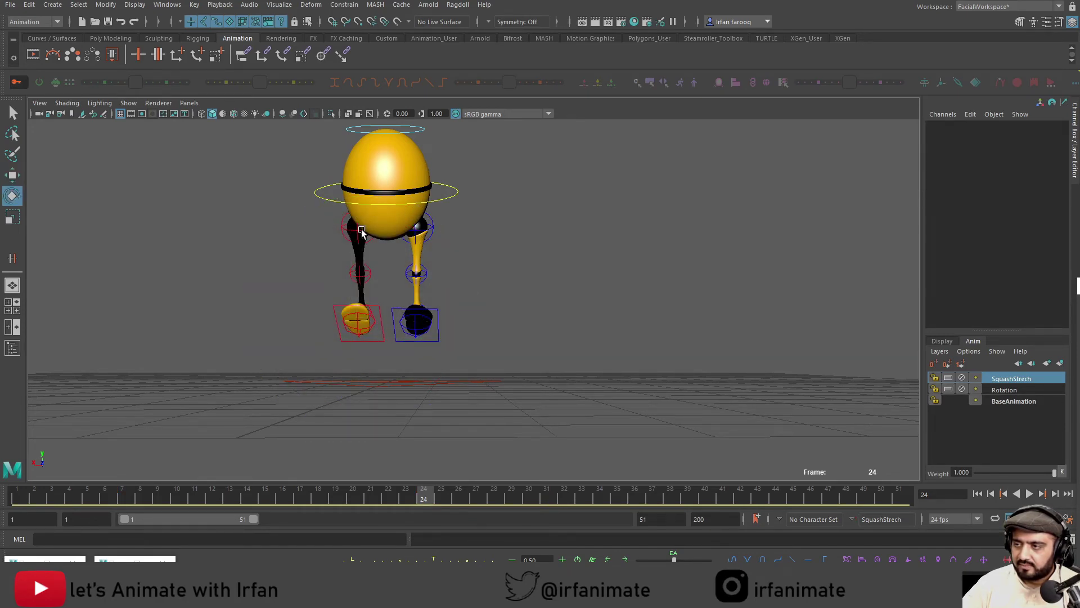
At frame 24, rotate the right upper leg, play the jump, and rotate the left upper leg inward
{"action": "left_click", "coordinate": [362, 230]}
{"action": "mouse_move", "coordinate": [396, 248]}
{"action": "left_mouse_down"}
{"action": "mouse_move", "coordinate": [355, 246]}
{"action": "mouse_move", "coordinate": [401, 250]}
{"action": "left_mouse_up"}
{"action": "key", "text": "w"}
{"action": "left_click", "coordinate": [430, 232]}
{"action": "key", "text": "e"}
{"action": "left_click_drag", "start_coordinate": [430, 295], "coordinate": [445, 278], "text": "alt"}
{"action": "key", "text": "alt+v"}
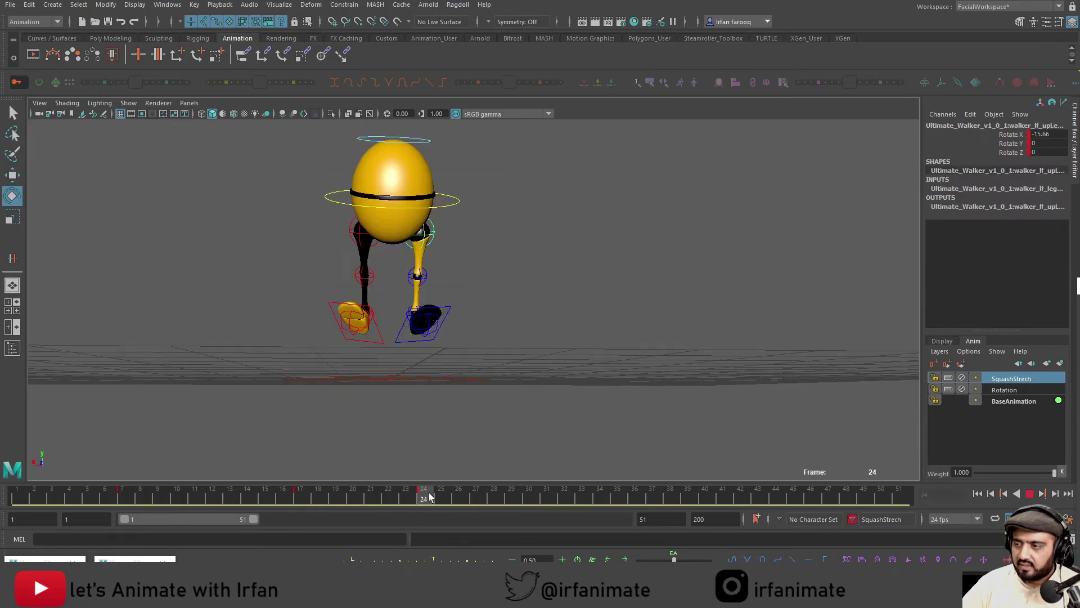
{"action": "key", "text": "alt+v"}
{"action": "mouse_move", "coordinate": [376, 277]}
{"action": "left_mouse_down"}
{"action": "mouse_move", "coordinate": [393, 264]}
{"action": "mouse_move", "coordinate": [393, 283]}
{"action": "mouse_move", "coordinate": [404, 244]}
{"action": "mouse_move", "coordinate": [387, 287]}
{"action": "left_mouse_up"}
{"action": "key", "text": "w"}
At frame 24, swing the right upper leg inward and forward, and bend the right knee to about 64° in Rotate Z
{"action": "left_click", "coordinate": [358, 237]}
{"action": "key", "text": "e"}
{"action": "key", "text": "w"}
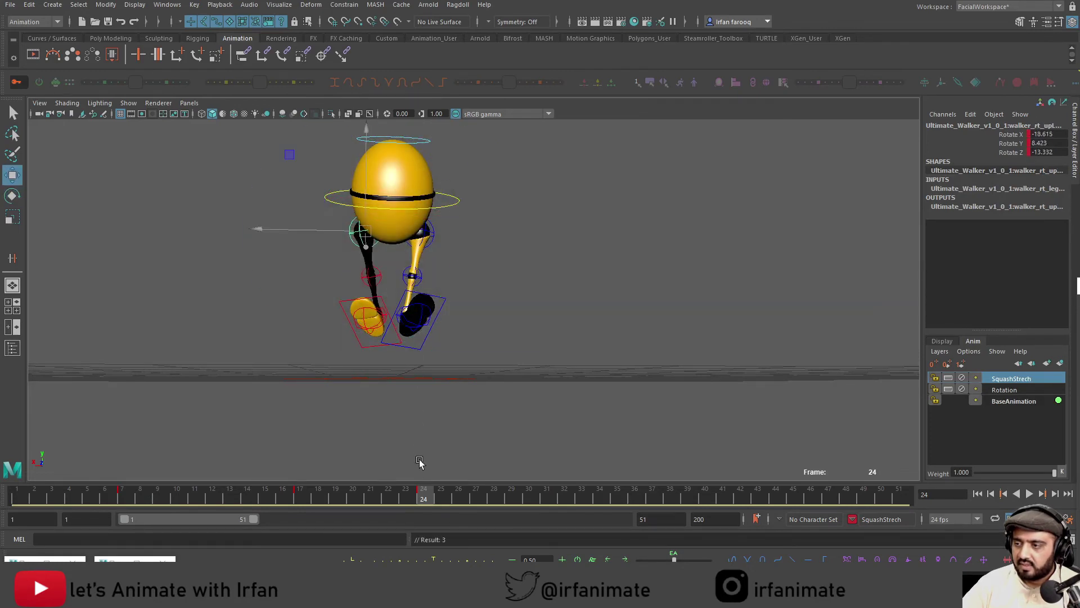
{"action": "left_click", "coordinate": [495, 328]}
{"action": "left_click", "coordinate": [366, 240]}
{"action": "key", "text": "e"}
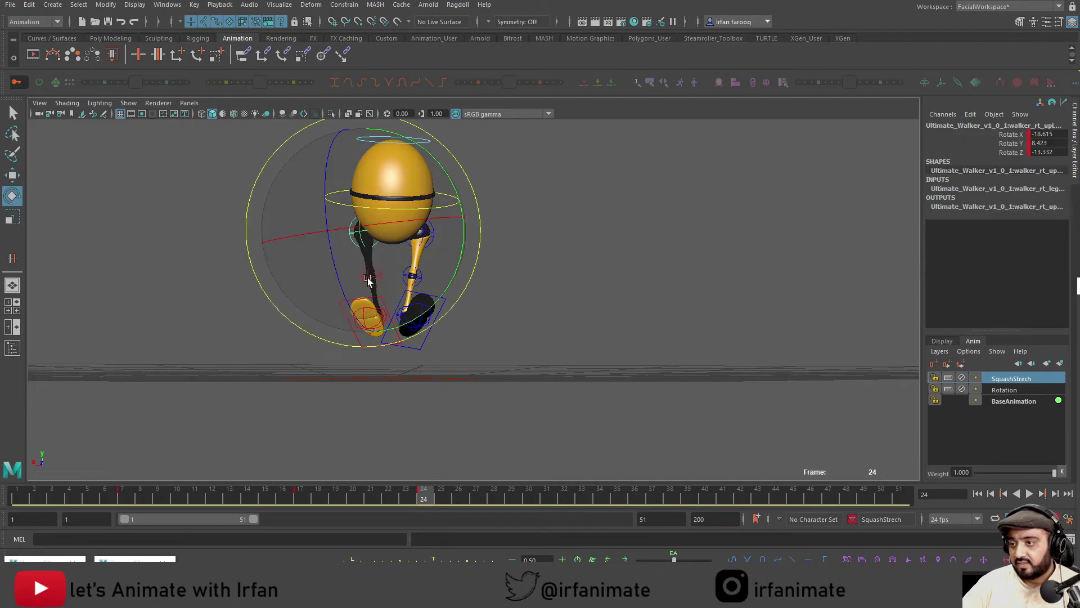
{"action": "left_click_drag", "start_coordinate": [367, 241], "coordinate": [364, 350]}
{"action": "key", "text": "w"}
{"action": "left_click", "coordinate": [364, 264]}
{"action": "key", "text": "e"}
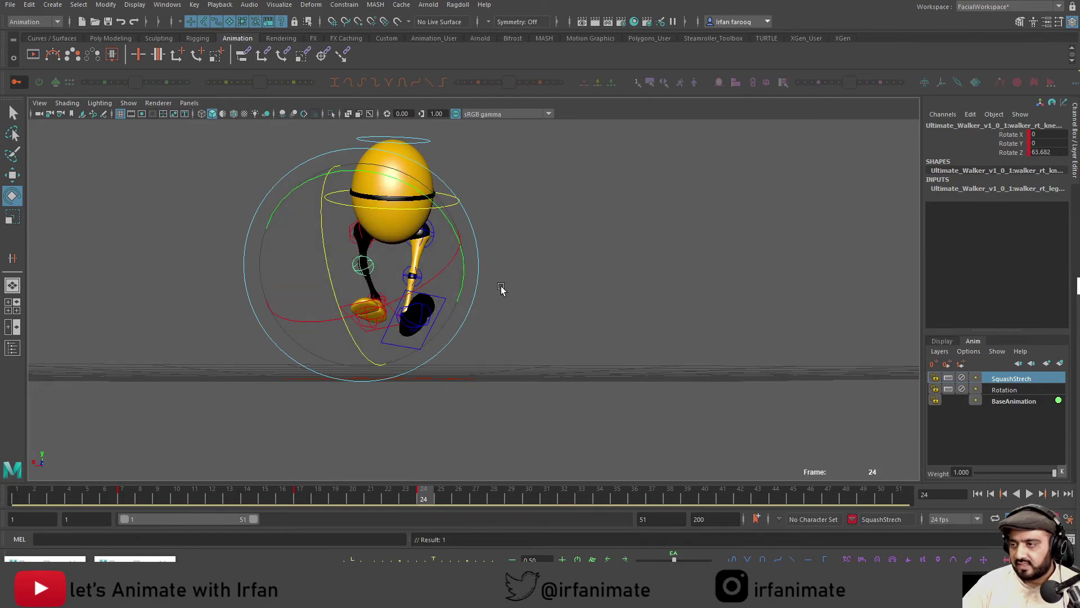
Examine the frame 24 leg pose from the opposite side, and play and scrub through the whole jump
{"action": "mouse_move", "coordinate": [501, 289]}
{"action": "left_mouse_down", "text": "alt"}
{"action": "mouse_move", "coordinate": [482, 343]}
{"action": "mouse_move", "coordinate": [434, 329]}
{"action": "mouse_move", "coordinate": [433, 342]}
{"action": "left_mouse_up", "text": "alt"}
{"action": "key", "text": "space"}
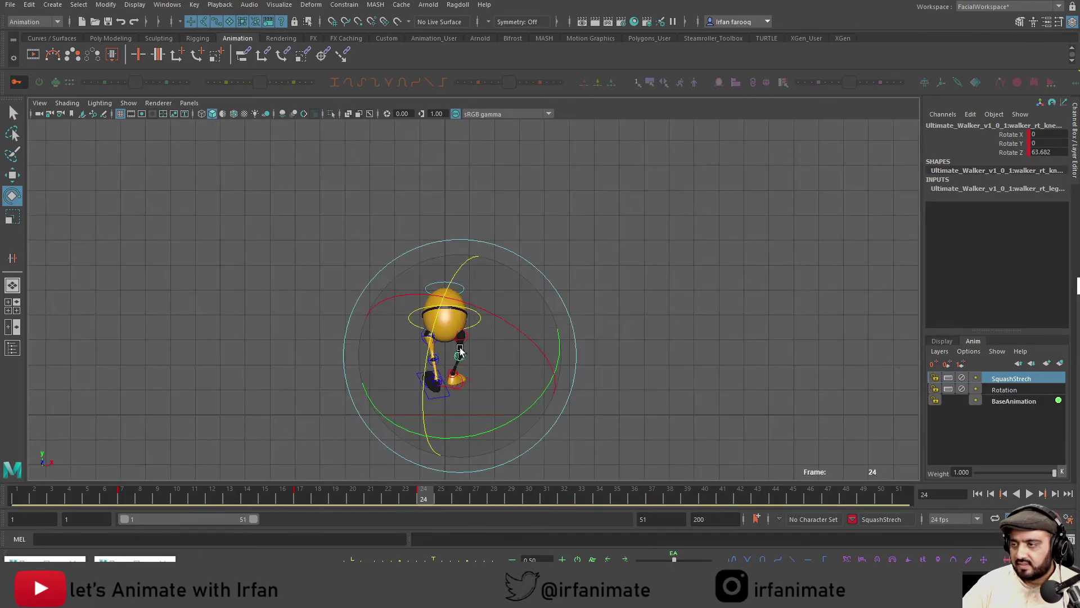
{"action": "right_click_drag", "start_coordinate": [460, 354], "coordinate": [591, 471], "text": "alt"}
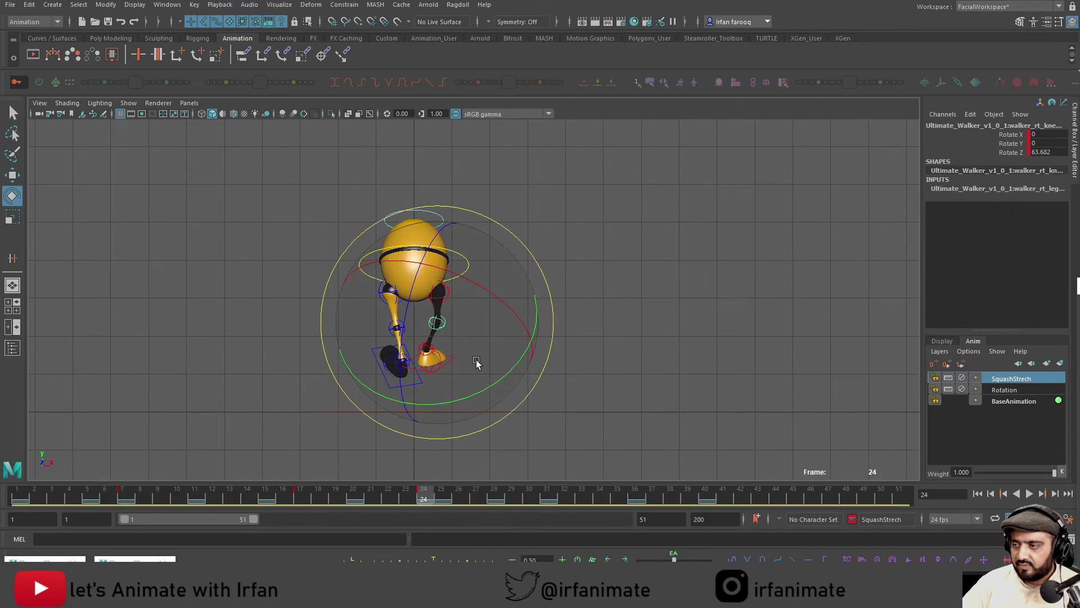
{"action": "key", "text": "w"}
{"action": "left_click", "coordinate": [495, 371]}
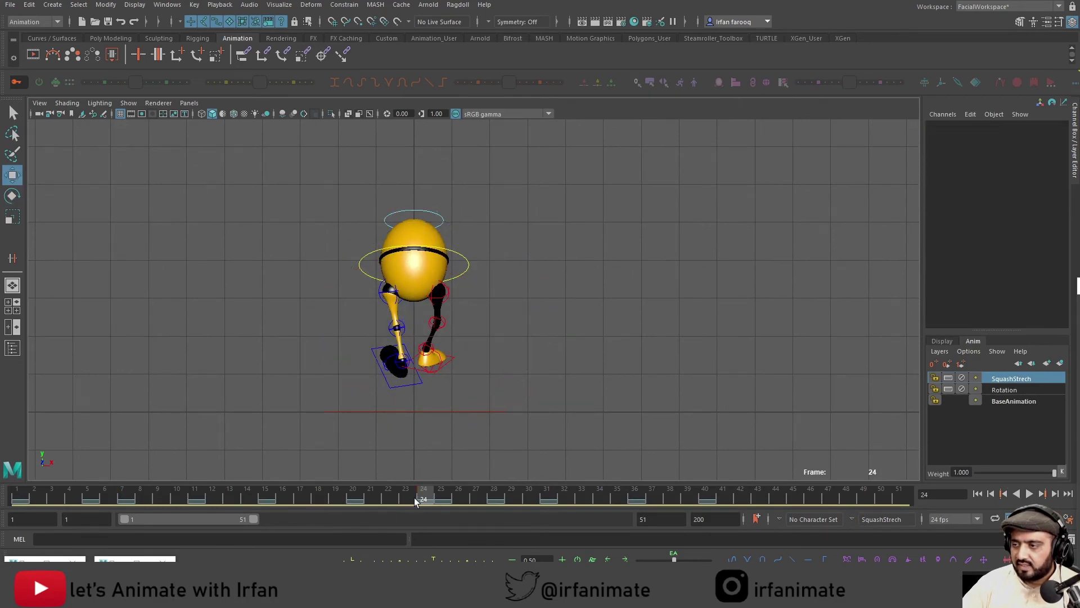
{"action": "left_click_drag", "start_coordinate": [415, 498], "coordinate": [364, 490]}
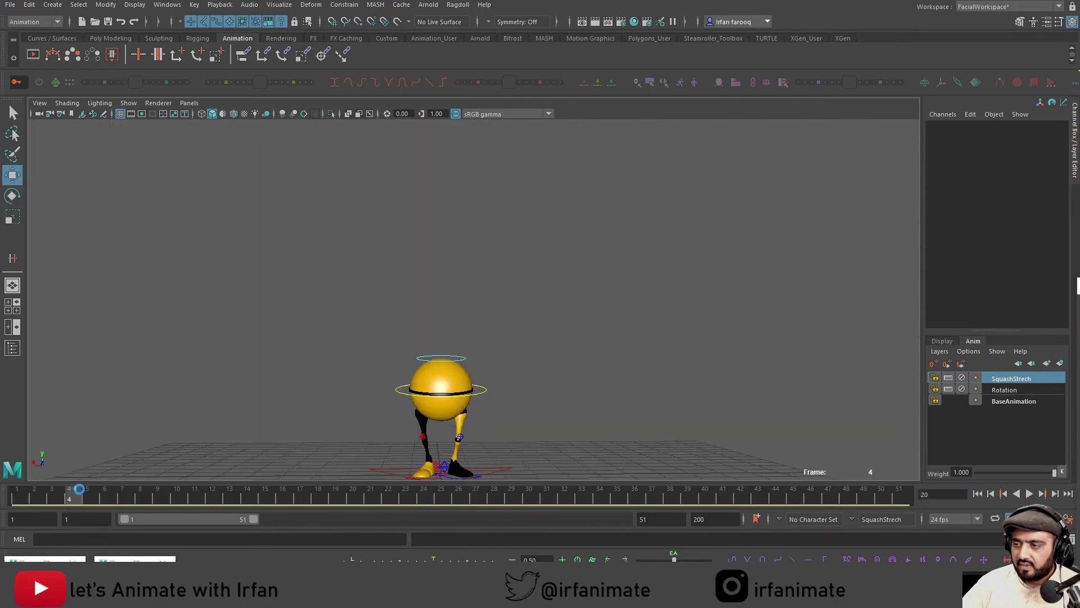
{"action": "middle_click_drag", "start_coordinate": [397, 400], "coordinate": [388, 372], "text": "alt"}
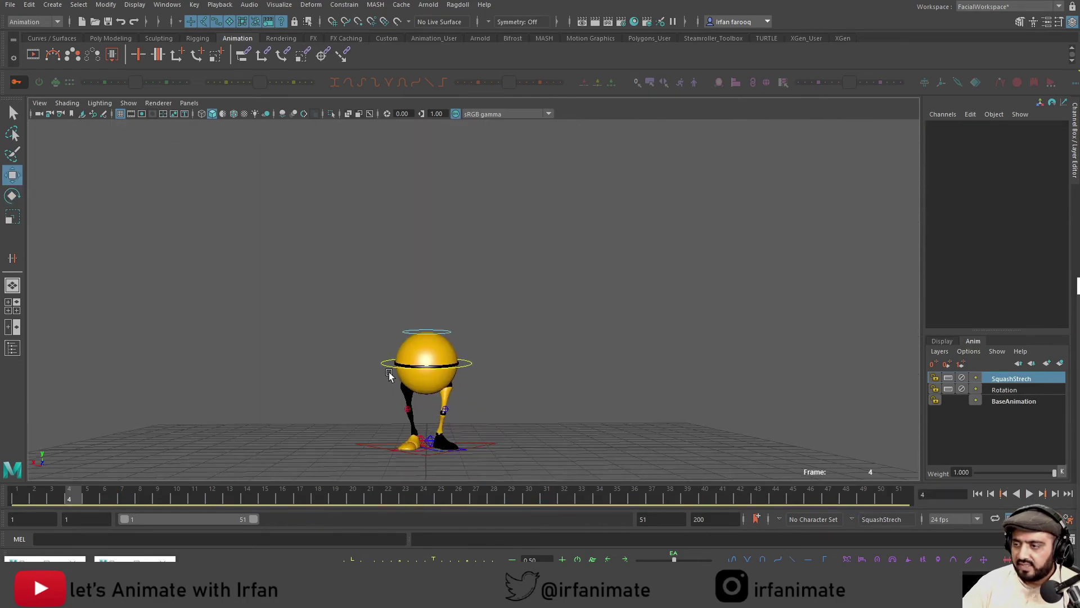
{"action": "left_click", "coordinate": [1031, 494]}
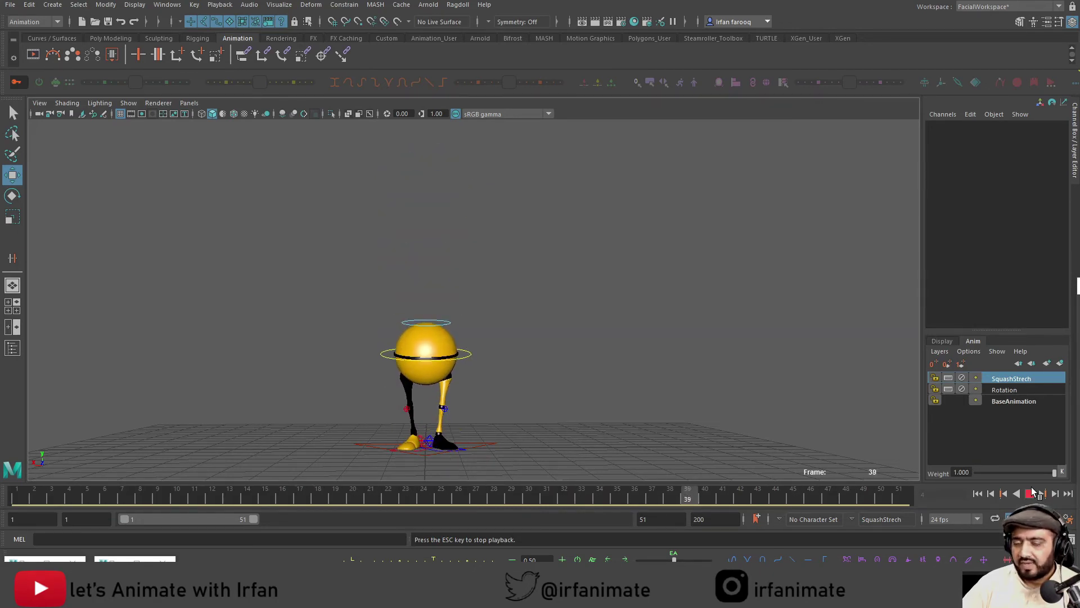
{"action": "left_click_drag", "start_coordinate": [76, 501], "coordinate": [379, 499]}
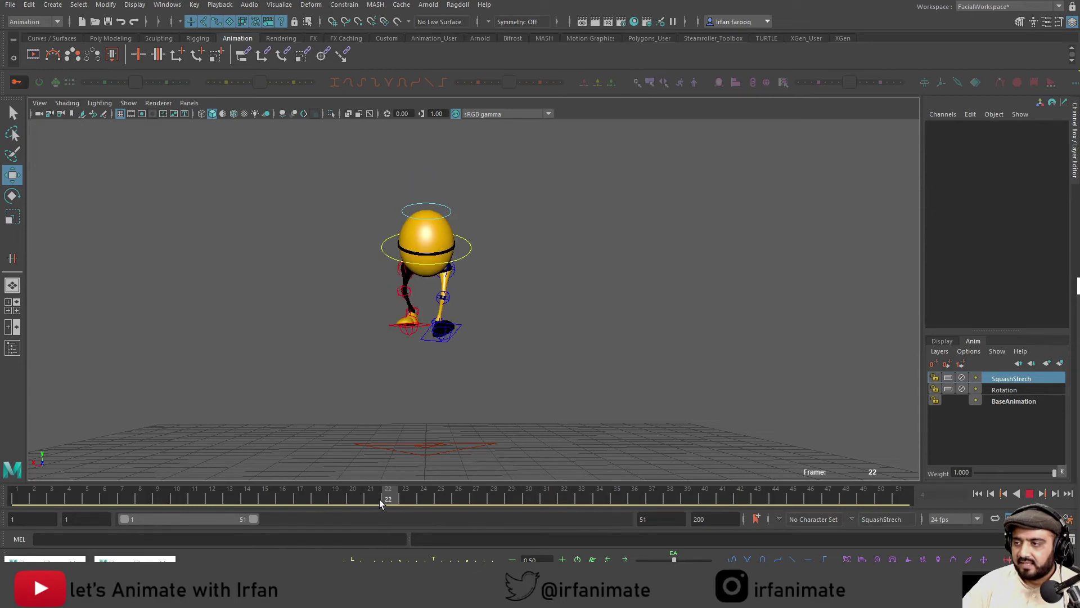
Select all FK leg controls and key them at frame 12, leaving nothing selected
{"action": "left_click_drag", "start_coordinate": [365, 242], "coordinate": [487, 313]}
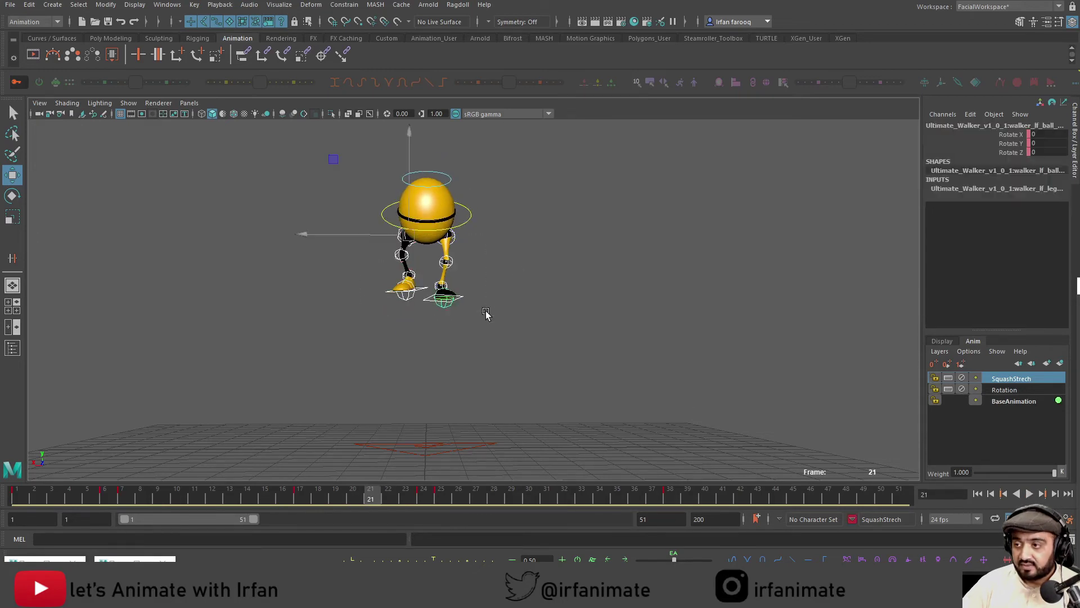
{"action": "left_click", "coordinate": [500, 281]}
{"action": "left_click_drag", "start_coordinate": [476, 241], "coordinate": [373, 350]}
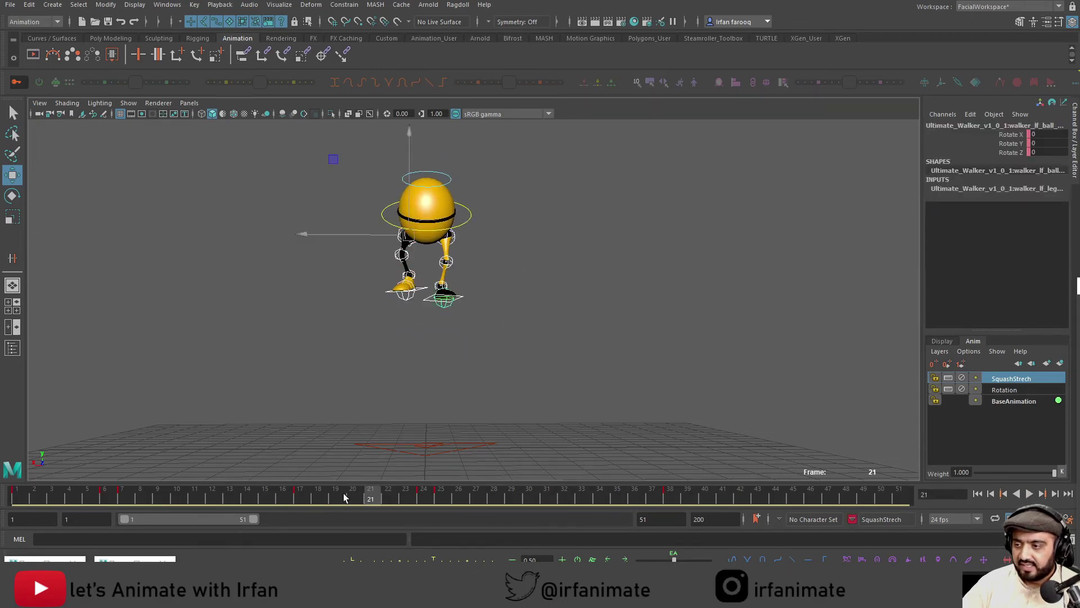
{"action": "left_click_drag", "start_coordinate": [346, 497], "coordinate": [221, 496]}
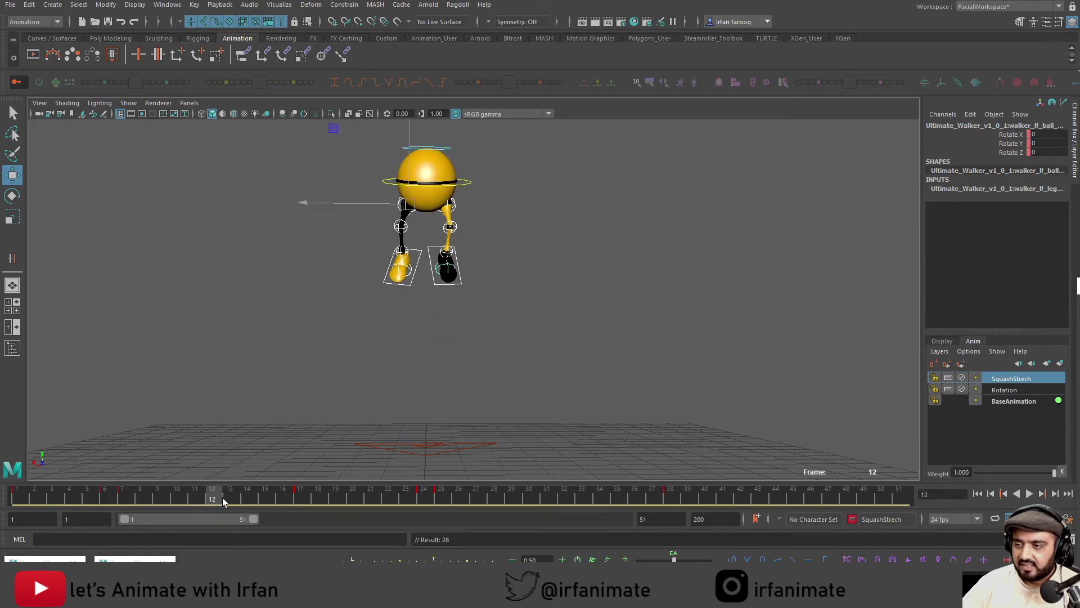
{"action": "left_click", "coordinate": [462, 369]}
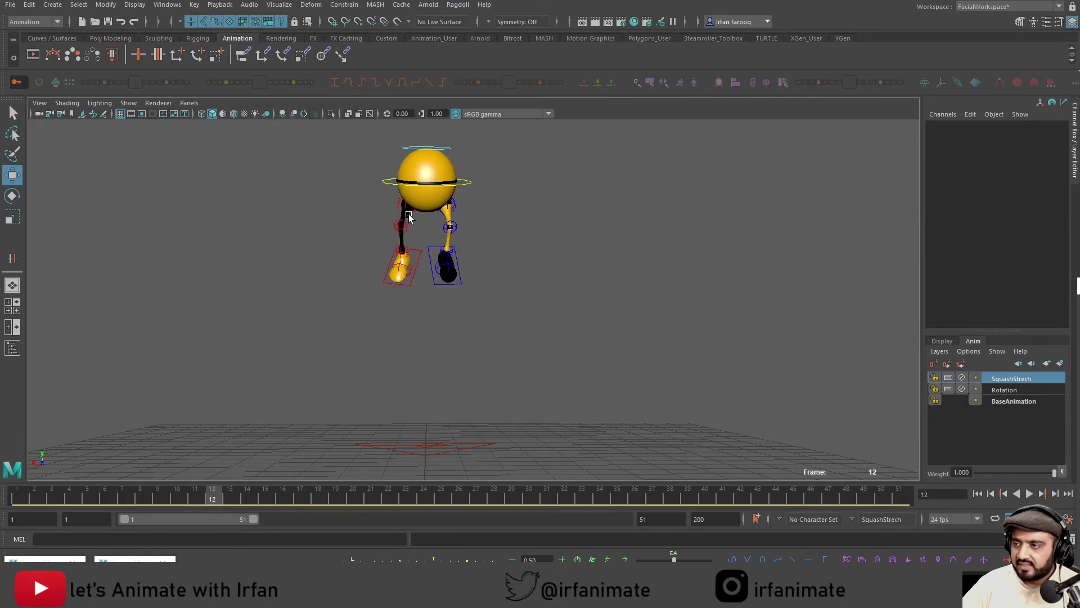
At frame 12, rotate the right upper leg to about -45° in Rotate Z and bend the right knee to about 42°
{"action": "left_click", "coordinate": [402, 201]}
{"action": "key", "text": "e"}
{"action": "left_click_drag", "start_coordinate": [388, 282], "coordinate": [424, 234]}
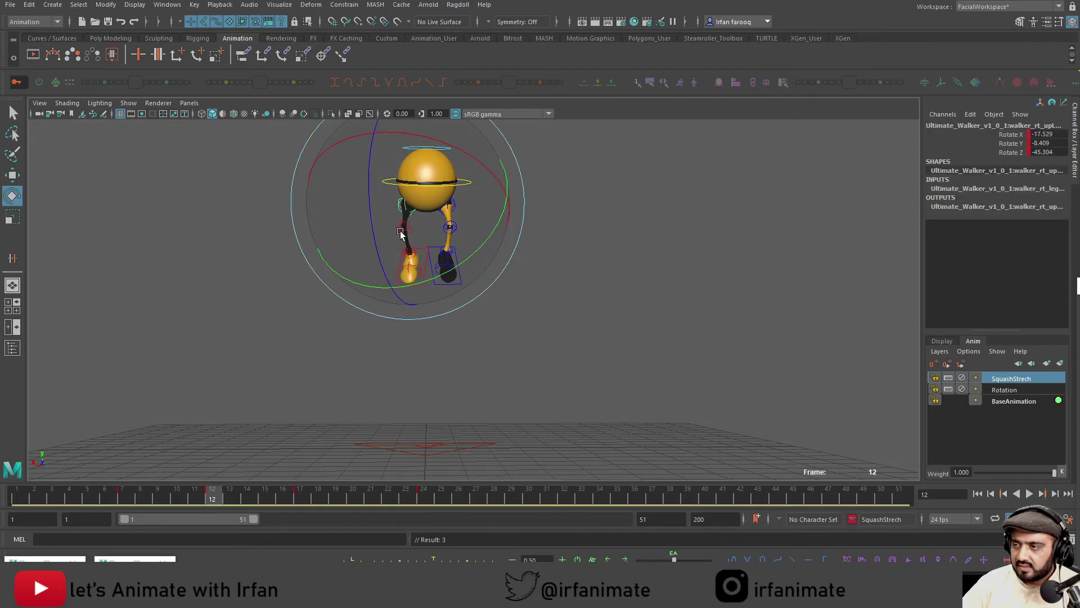
{"action": "key", "text": "w"}
{"action": "left_click", "coordinate": [400, 231]}
{"action": "key", "text": "e"}
{"action": "left_click_drag", "start_coordinate": [368, 238], "coordinate": [368, 201]}
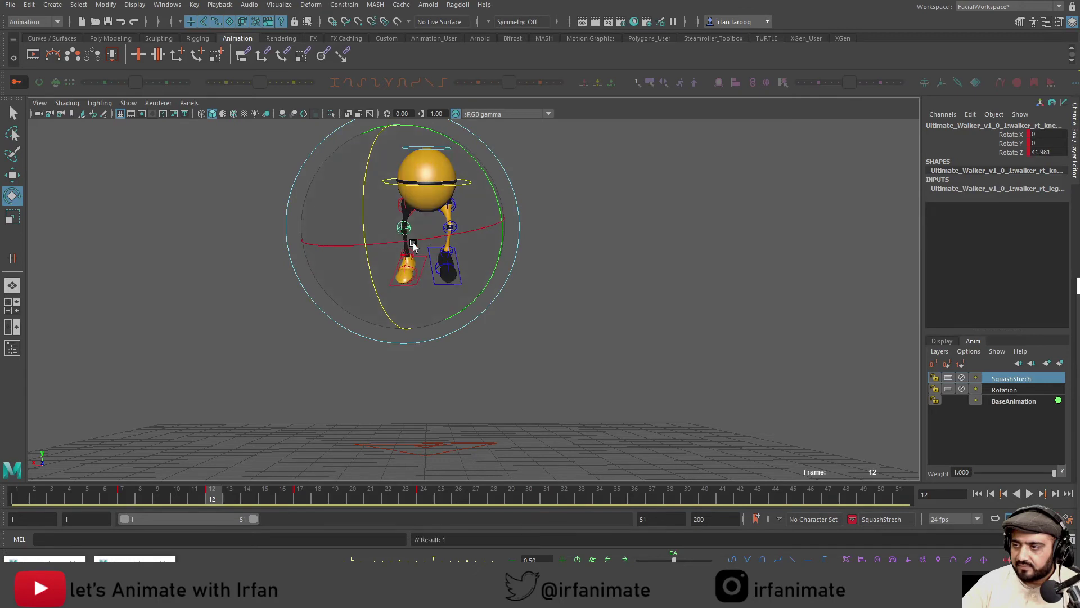
Rotate the right ankle to about 52° in Rotate Z at frame 12 to point the foot down
{"action": "key", "text": "w"}
{"action": "left_click", "coordinate": [408, 255]}
{"action": "key", "text": "e"}
{"action": "left_click_drag", "start_coordinate": [386, 295], "coordinate": [385, 314]}
{"action": "key", "text": "w"}
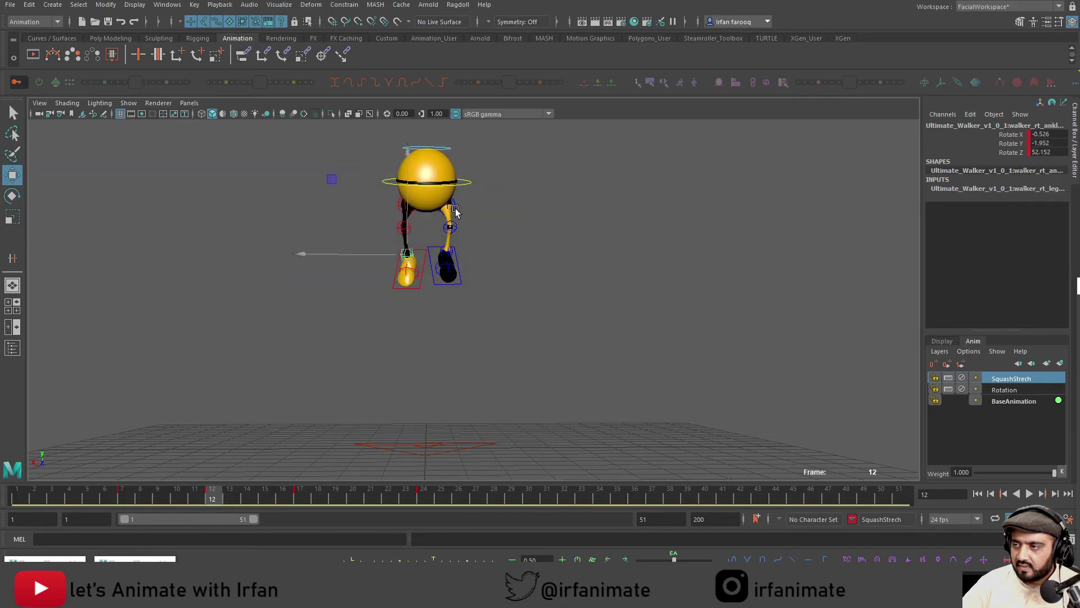
At frame 12, raise the left upper leg to about -60° in Rotate Z and bend the left knee to match
{"action": "left_click", "coordinate": [454, 208]}
{"action": "key", "text": "e"}
{"action": "left_click_drag", "start_coordinate": [475, 226], "coordinate": [476, 203]}
{"action": "key", "text": "w"}
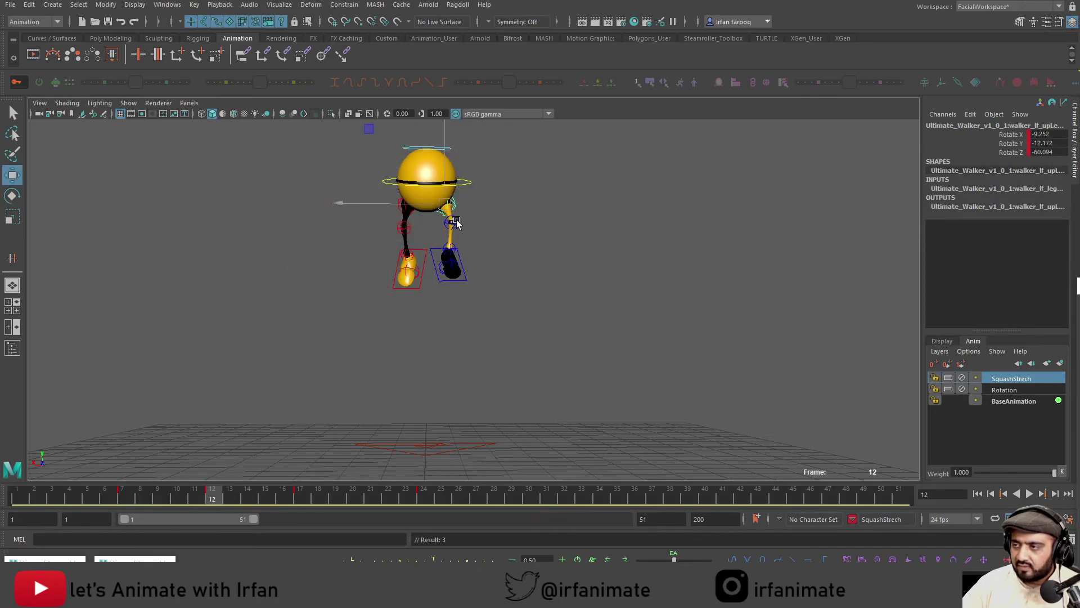
{"action": "left_click", "coordinate": [451, 222]}
{"action": "key", "text": "e"}
{"action": "left_click_drag", "start_coordinate": [481, 255], "coordinate": [479, 253]}
{"action": "key", "text": "w"}
Rotate the left ankle to about 34° in Rotate Z at frame 12, with a slight sideways twist
{"action": "left_click", "coordinate": [446, 244]}
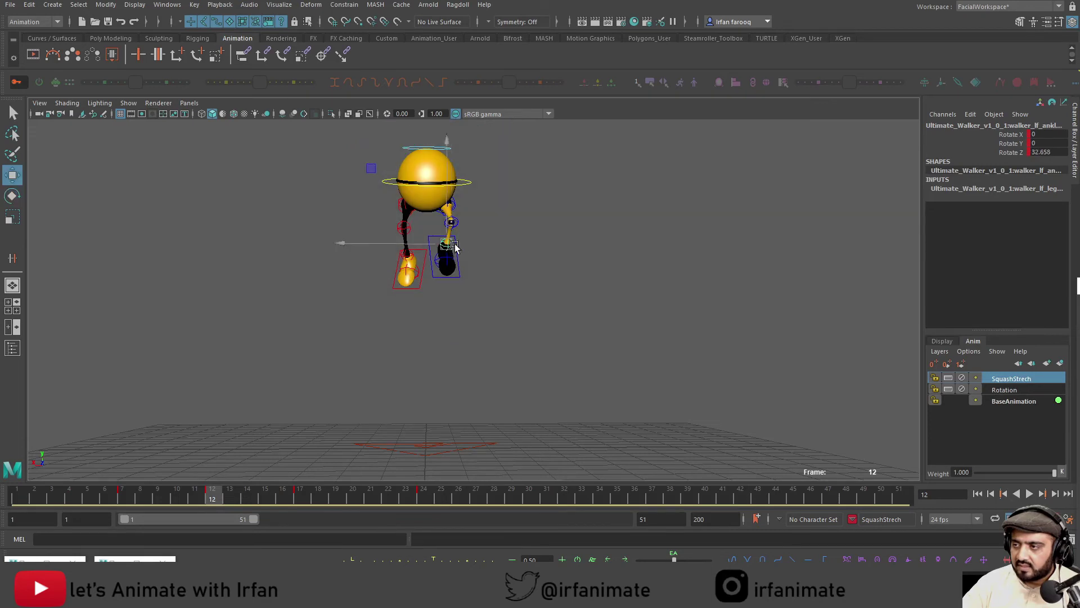
{"action": "key", "text": "e"}
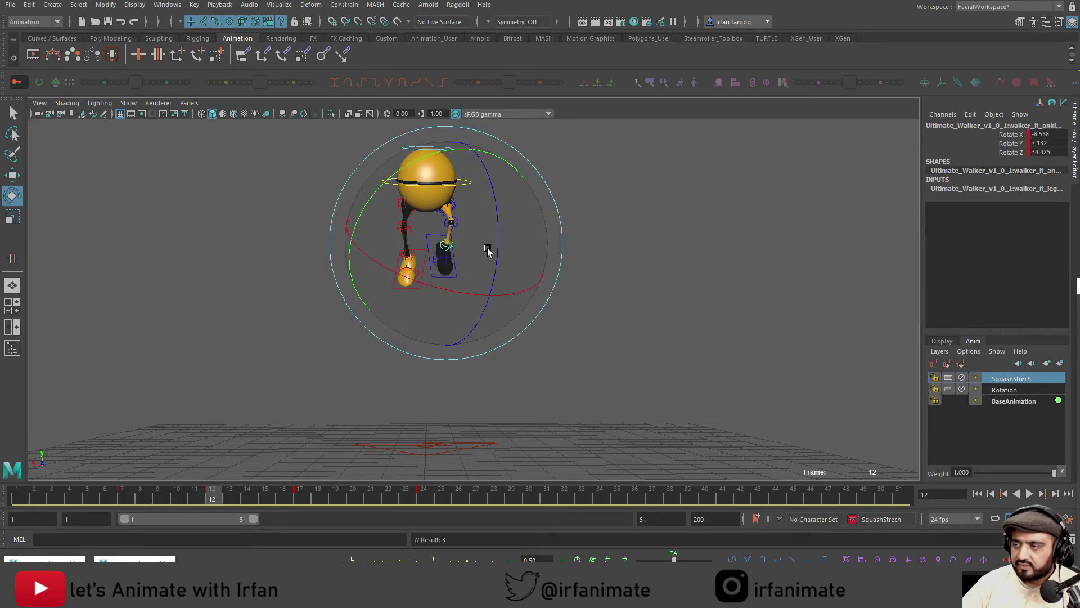
{"action": "key", "text": "w"}
{"action": "left_click", "coordinate": [422, 226]}
Fine-tune the rotation of the right and left upper legs at frame 12 and play the jump back
{"action": "left_click", "coordinate": [406, 207]}
{"action": "key", "text": "e"}
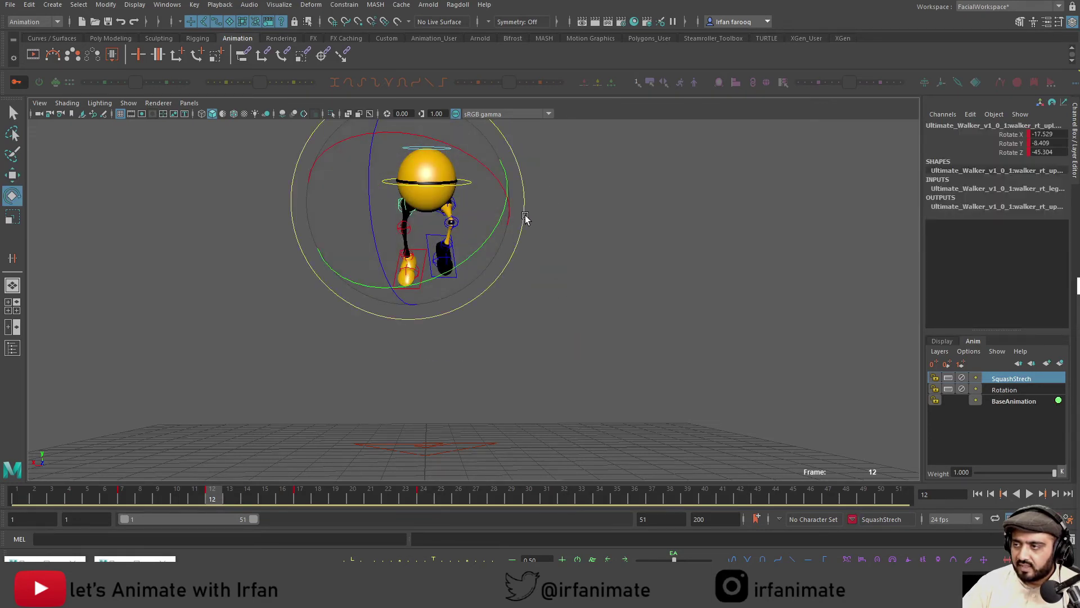
{"action": "left_click_drag", "start_coordinate": [525, 217], "coordinate": [559, 215]}
{"action": "key", "text": "w"}
{"action": "left_click", "coordinate": [454, 207]}
{"action": "key", "text": "e"}
{"action": "key", "text": "alt+v"}
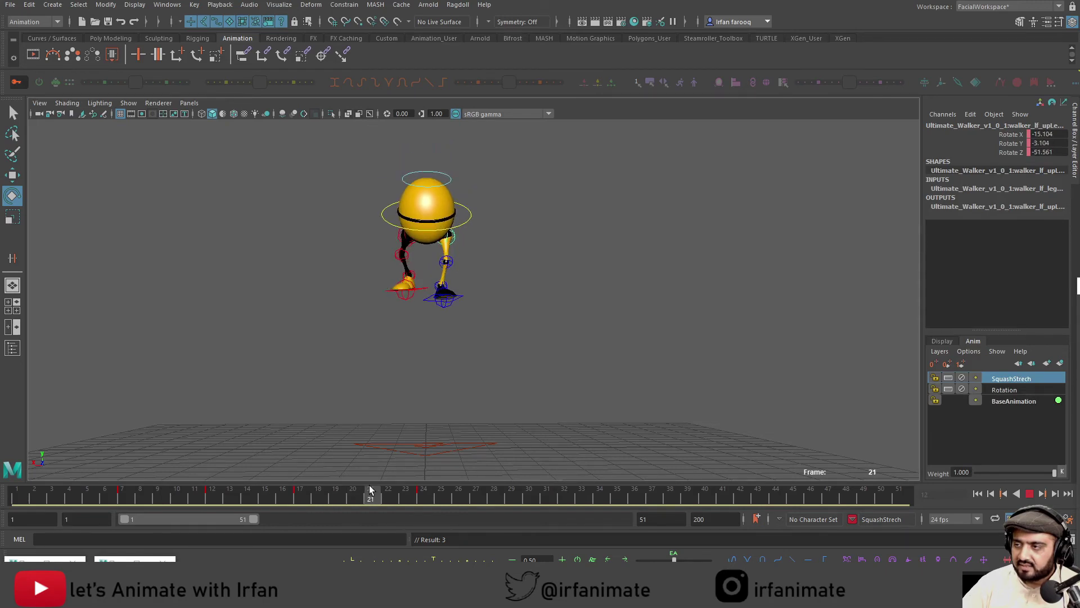
{"action": "key", "text": "alt+v"}
At frame 21, raise the right upper leg to about -113° in Rotate Z, adjust the right knee's bend and key it
{"action": "key", "text": "w"}
{"action": "left_click_drag", "start_coordinate": [471, 301], "coordinate": [491, 319]}
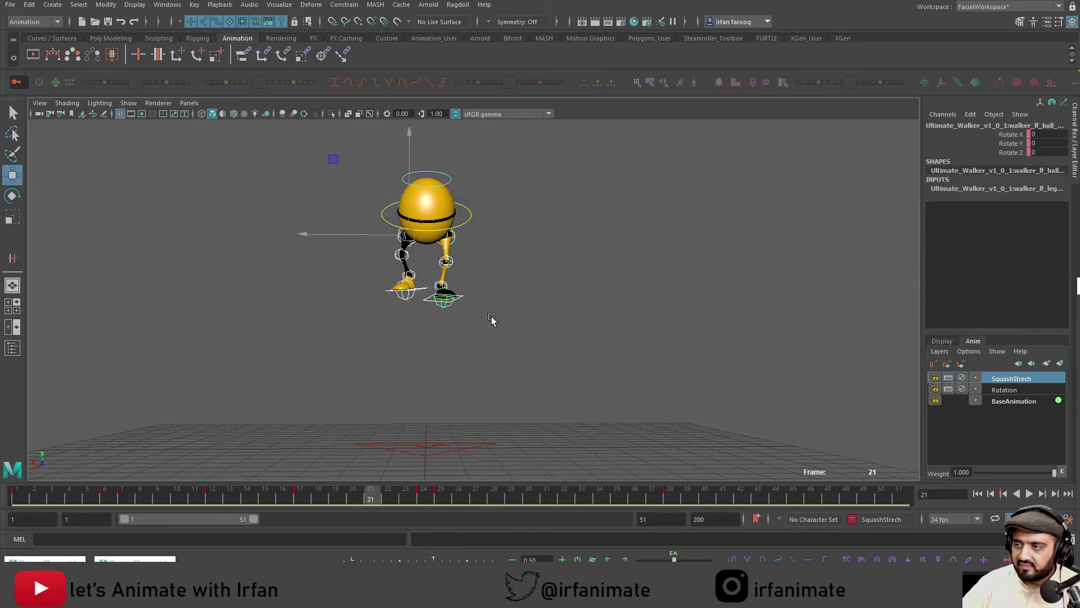
{"action": "left_click", "coordinate": [442, 378]}
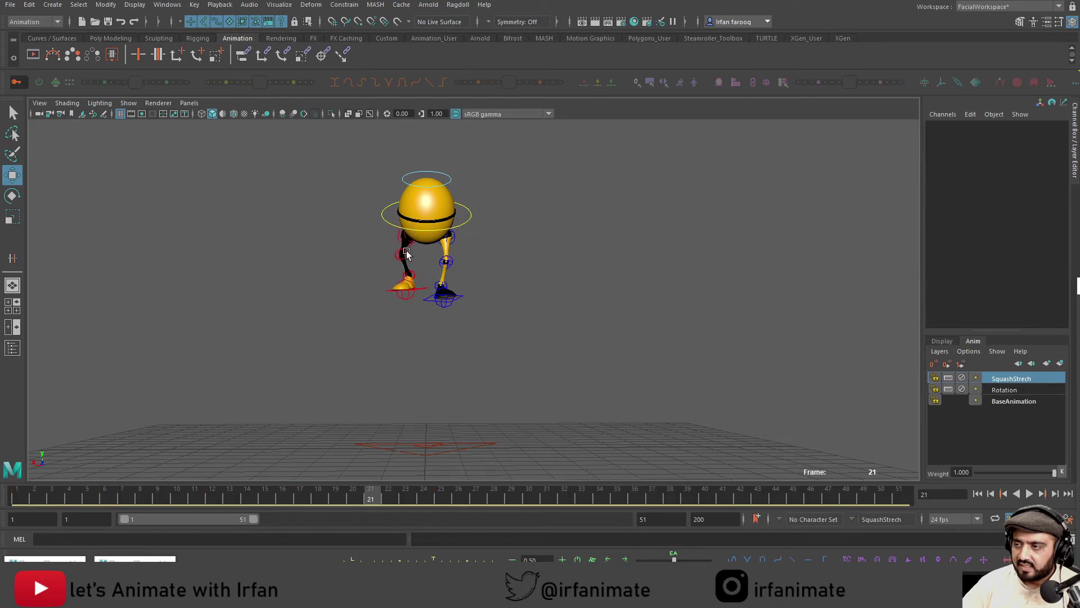
{"action": "left_click", "coordinate": [405, 235]}
{"action": "key", "text": "e"}
{"action": "left_click_drag", "start_coordinate": [366, 206], "coordinate": [364, 195]}
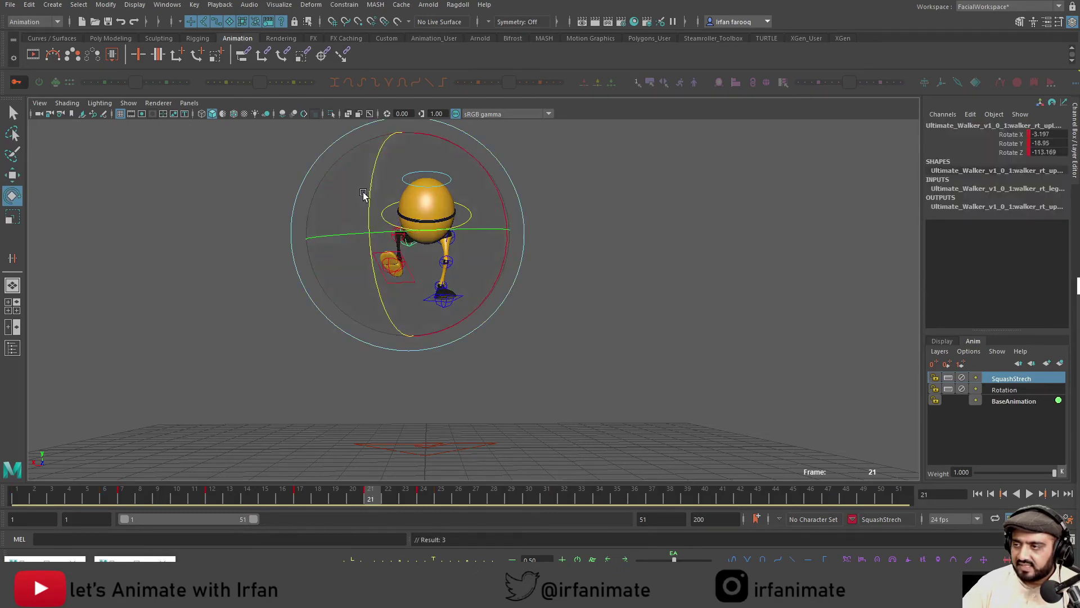
{"action": "key", "text": "w"}
{"action": "left_click", "coordinate": [398, 233]}
{"action": "key", "text": "e"}
{"action": "mouse_move", "coordinate": [359, 254]}
{"action": "left_mouse_down"}
{"action": "mouse_move", "coordinate": [379, 316]}
{"action": "mouse_move", "coordinate": [367, 270]}
{"action": "left_mouse_up"}
{"action": "key", "text": "s"}
{"action": "key", "text": "w"}
Rotate the right ankle at frame 21 to tilt the foot and key it
{"action": "left_click", "coordinate": [394, 304]}
{"action": "left_click", "coordinate": [406, 256]}
{"action": "key", "text": "e"}
{"action": "key", "text": "s"}
{"action": "key", "text": "w"}
Raise the left upper leg to about -70° in Rotate Z at frame 21 and key it
{"action": "left_click", "coordinate": [451, 236]}
{"action": "key", "text": "e"}
{"action": "left_click_drag", "start_coordinate": [465, 283], "coordinate": [466, 240]}
{"action": "key", "text": "s"}
{"action": "key", "text": "w"}
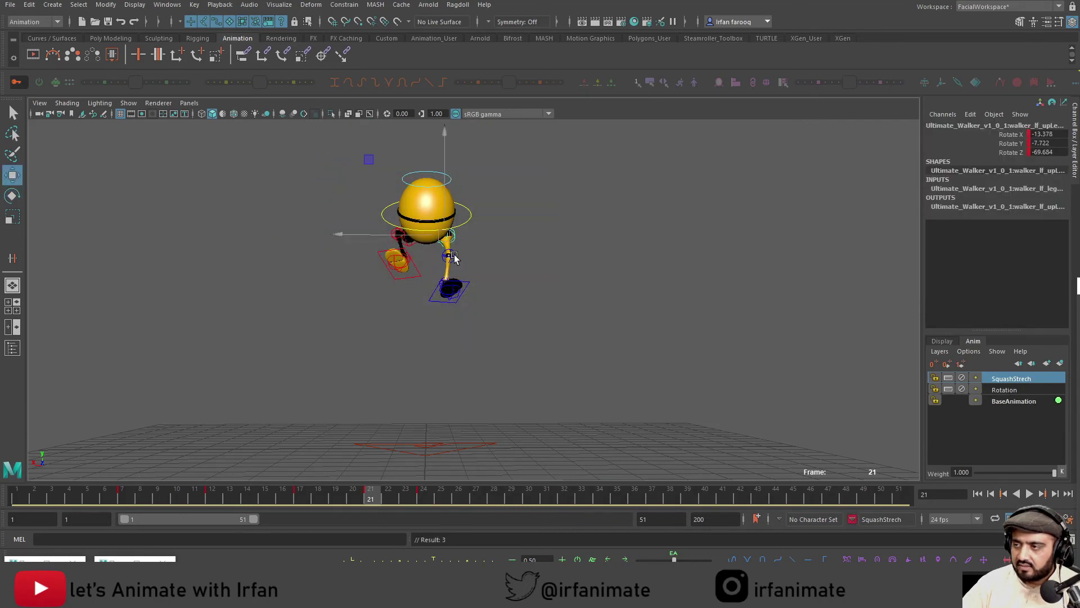
Bend the left knee further at frame 21, rotate the left ankle to about -33° in Rotate Z, and key both
{"action": "left_click", "coordinate": [451, 257]}
{"action": "key", "text": "e"}
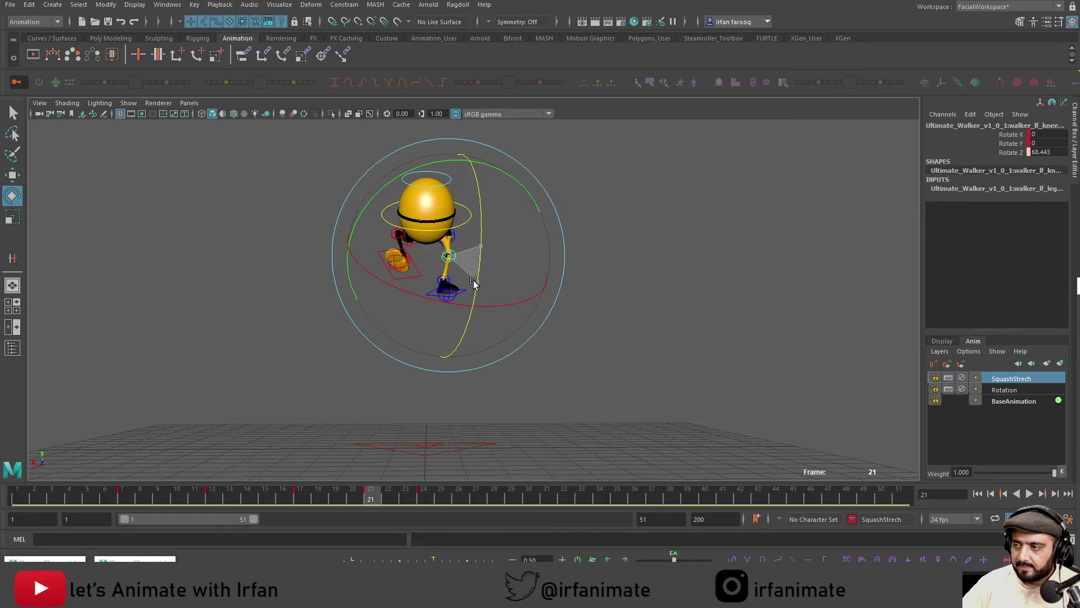
{"action": "key", "text": "s"}
{"action": "key", "text": "w"}
{"action": "left_click_drag", "start_coordinate": [473, 282], "coordinate": [466, 269]}
{"action": "left_click", "coordinate": [444, 280]}
{"action": "key", "text": "e"}
{"action": "key", "text": "s"}
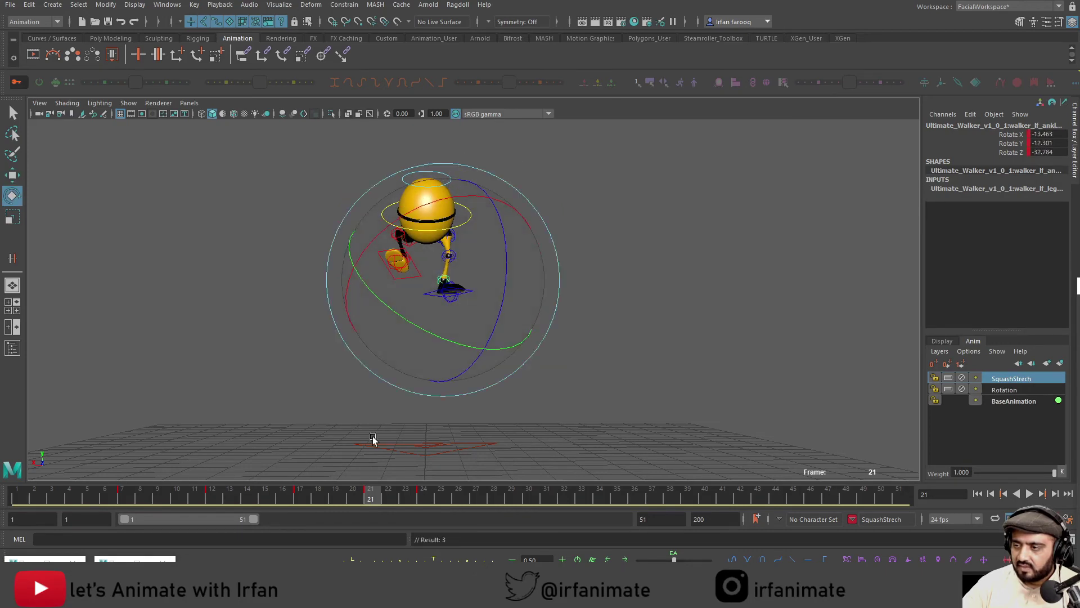
At frame 25, select the IK heel controls of both feet for the landing pose
{"action": "left_click_drag", "start_coordinate": [375, 498], "coordinate": [439, 499]}
{"action": "middle_click_drag", "start_coordinate": [464, 426], "coordinate": [458, 354], "text": "alt"}
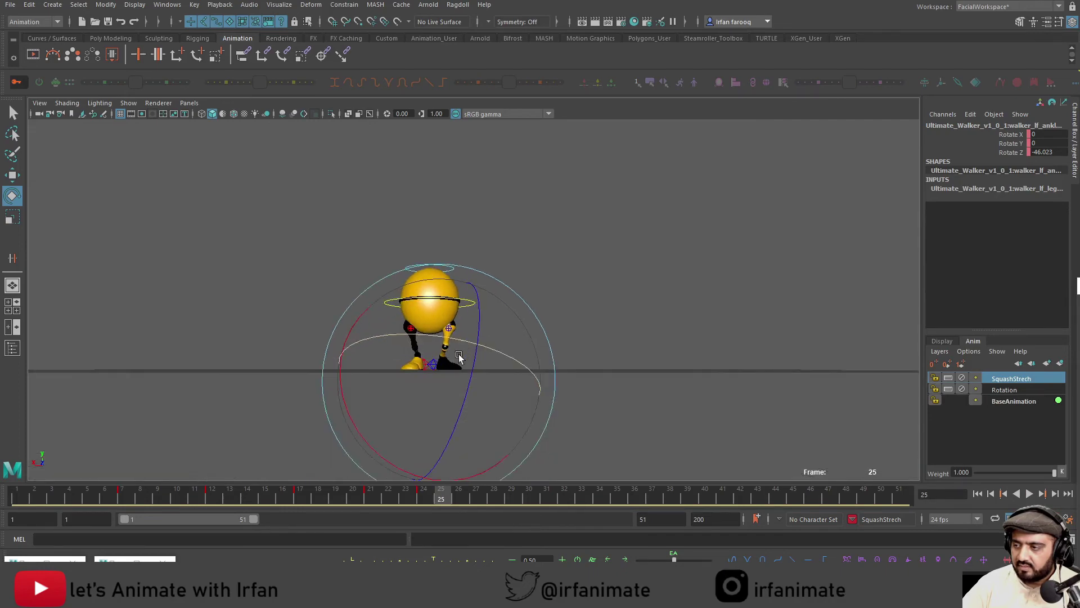
{"action": "left_click_drag", "start_coordinate": [457, 354], "coordinate": [417, 394], "text": "alt"}
{"action": "right_click_drag", "start_coordinate": [416, 394], "coordinate": [529, 402], "text": "alt"}
{"action": "left_click_drag", "start_coordinate": [529, 402], "coordinate": [511, 410], "text": "alt"}
{"action": "right_click_drag", "start_coordinate": [512, 410], "coordinate": [563, 462], "text": "alt"}
{"action": "middle_click_drag", "start_coordinate": [563, 462], "coordinate": [469, 430], "text": "alt"}
{"action": "right_click_drag", "start_coordinate": [468, 431], "coordinate": [446, 398], "text": "alt"}
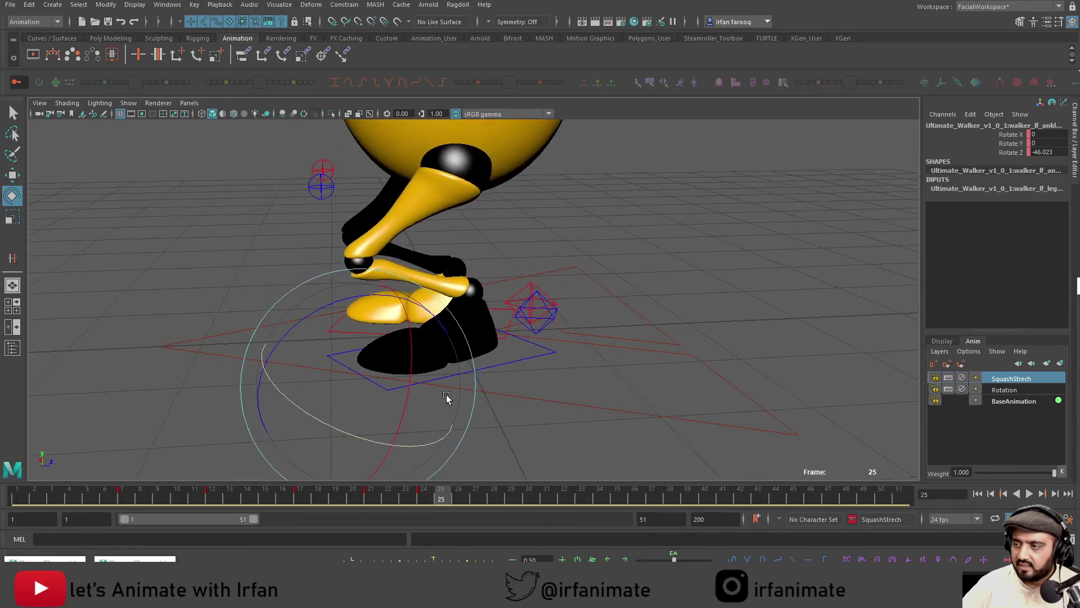
{"action": "left_click_drag", "start_coordinate": [446, 398], "coordinate": [523, 366], "text": "alt"}
{"action": "left_click", "coordinate": [518, 318]}
{"action": "key", "text": "w"}
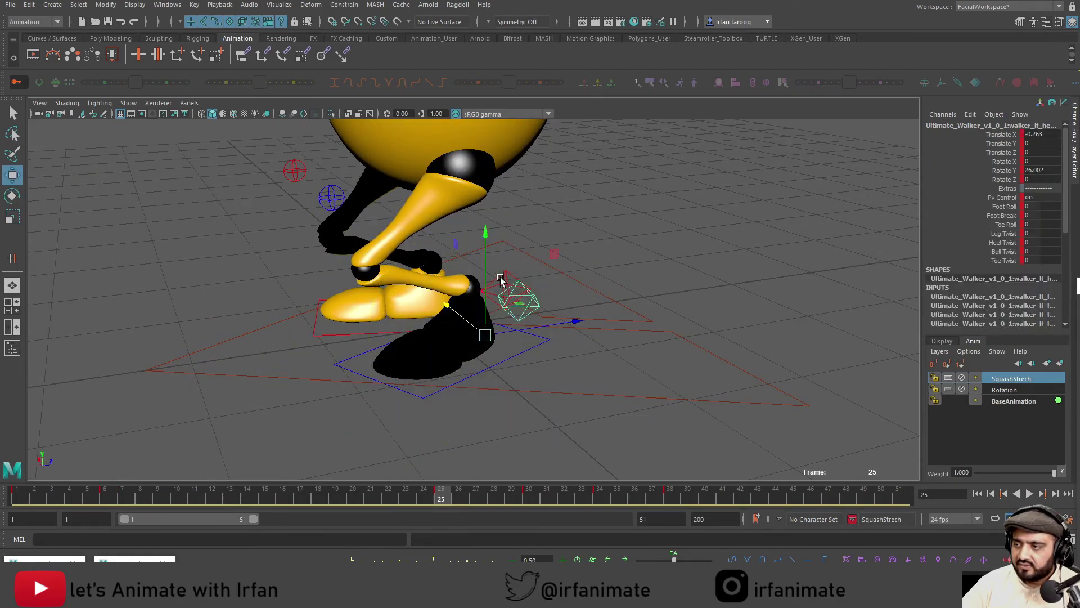
{"action": "left_click", "coordinate": [502, 284], "text": "shift"}
{"action": "middle_click_drag", "start_coordinate": [458, 349], "coordinate": [509, 365], "text": "alt"}
{"action": "left_click_drag", "start_coordinate": [508, 364], "coordinate": [534, 398], "text": "alt"}
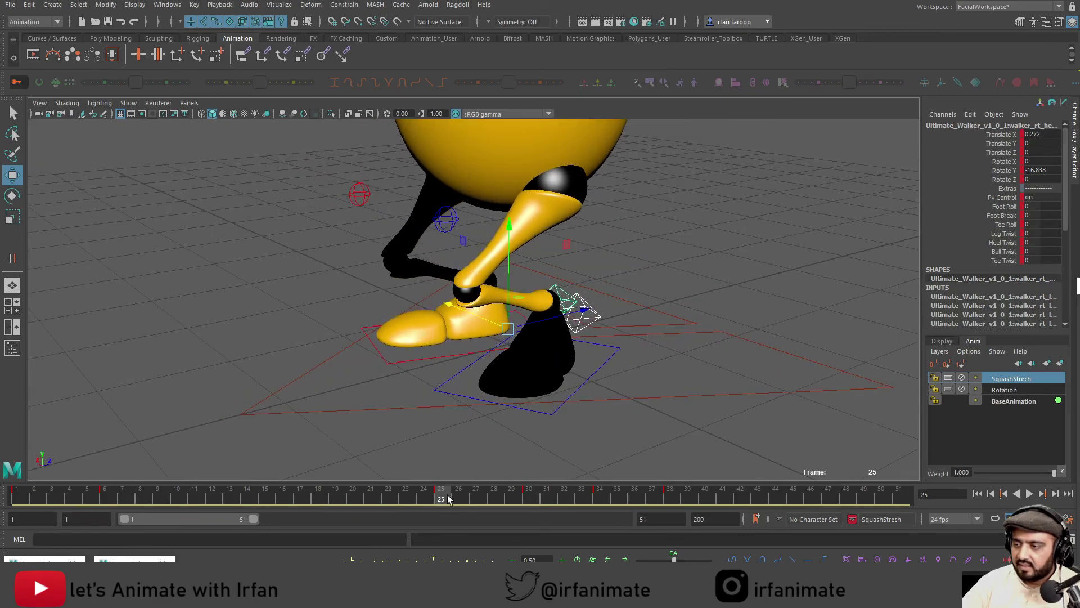
{"action": "left_click_drag", "start_coordinate": [432, 498], "coordinate": [441, 497]}
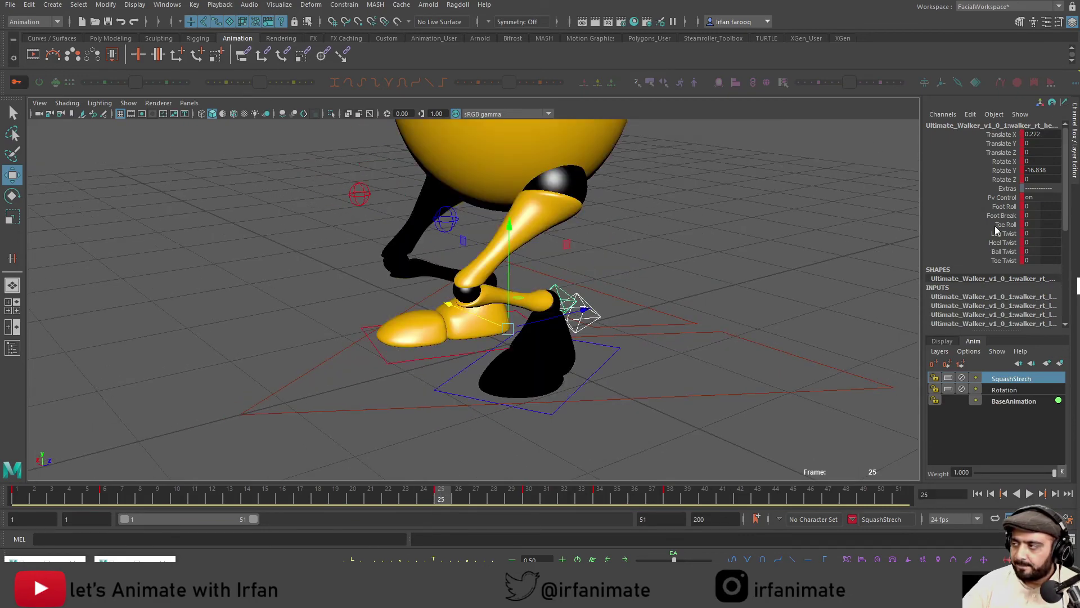
Try changing Toe Roll on both heel controls at frame 25, and undo the change
{"action": "middle_click_drag", "start_coordinate": [582, 307], "coordinate": [627, 316]}
{"action": "key", "text": "ctrl+z"}
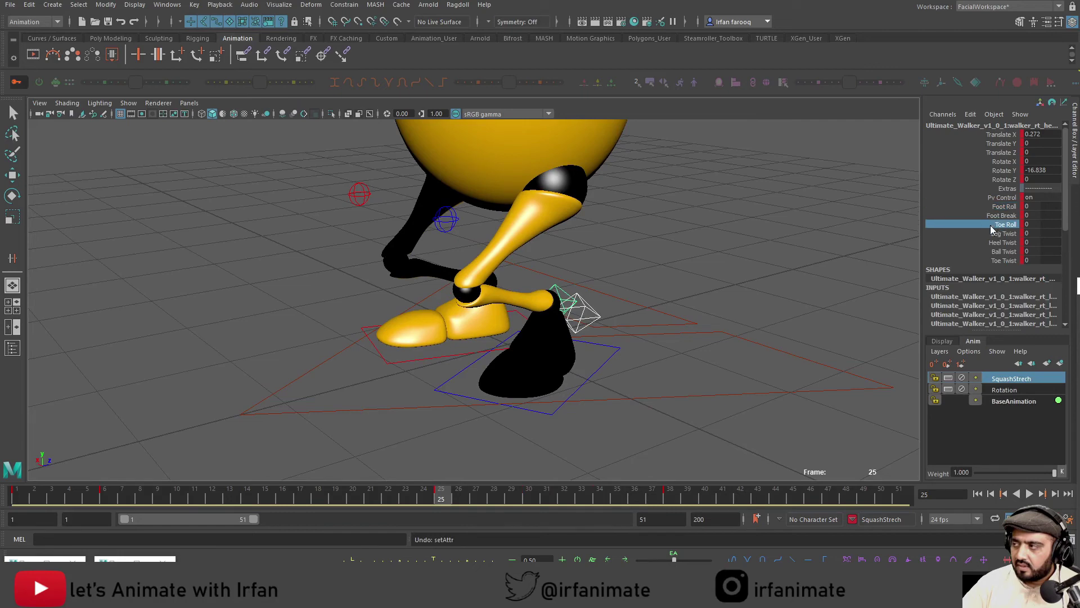
{"action": "middle_click_drag", "start_coordinate": [539, 307], "coordinate": [457, 321]}
{"action": "key", "text": "ctrl+z"}
{"action": "left_click_drag", "start_coordinate": [535, 383], "coordinate": [501, 401], "text": "alt"}
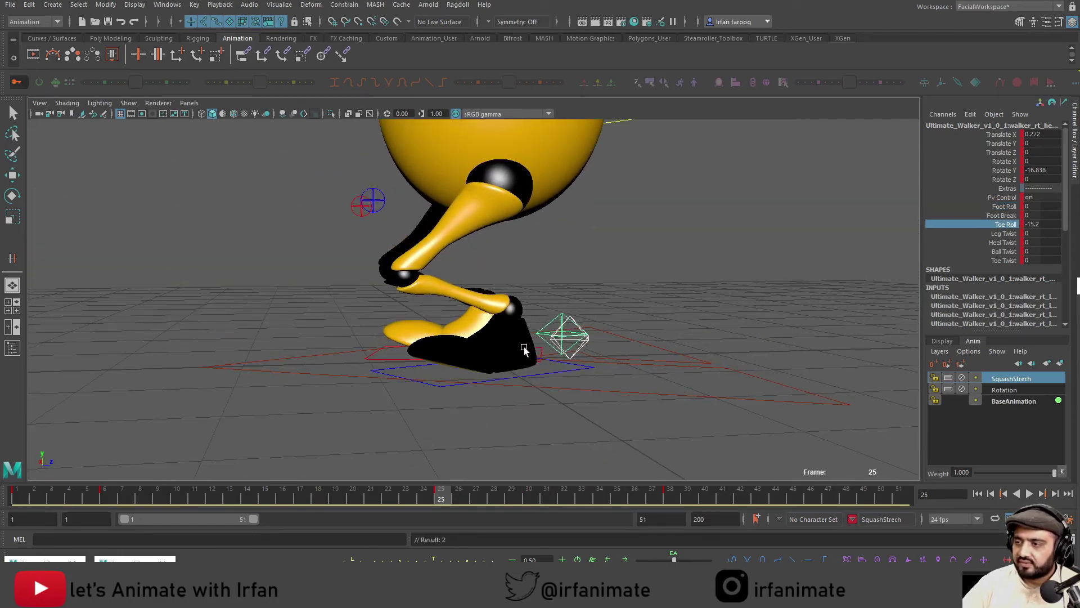
{"action": "key", "text": "ctrl+z"}
Key Toe Roll on both heel controls at 0 on frame 24, about -21 on frame 25 and 0 on frame 26, and play back
{"action": "left_click", "coordinate": [424, 501]}
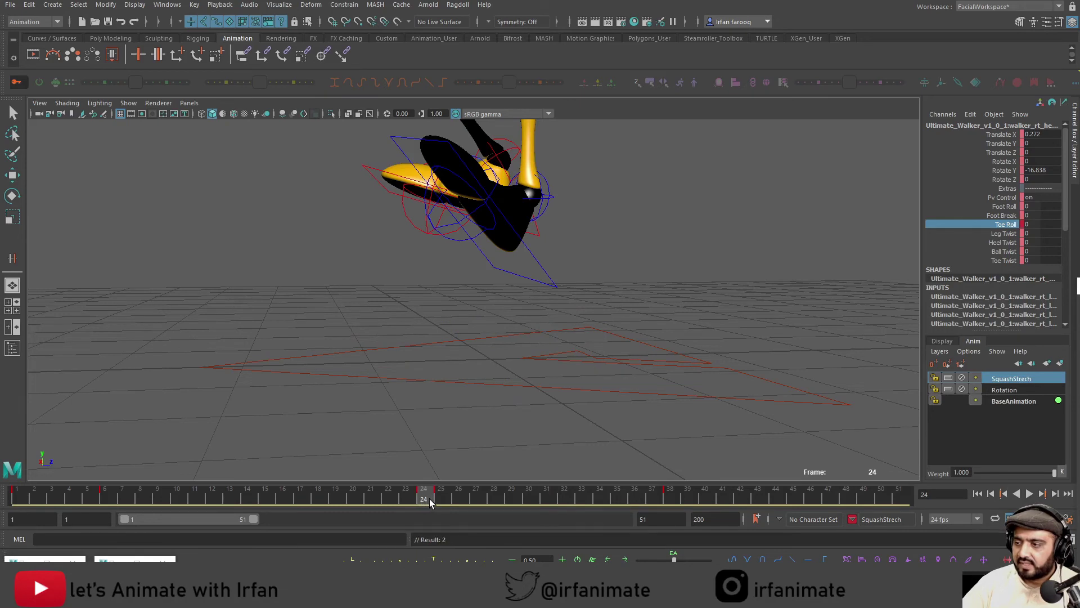
{"action": "left_click", "coordinate": [430, 501]}
{"action": "middle_click_drag", "start_coordinate": [542, 433], "coordinate": [389, 430]}
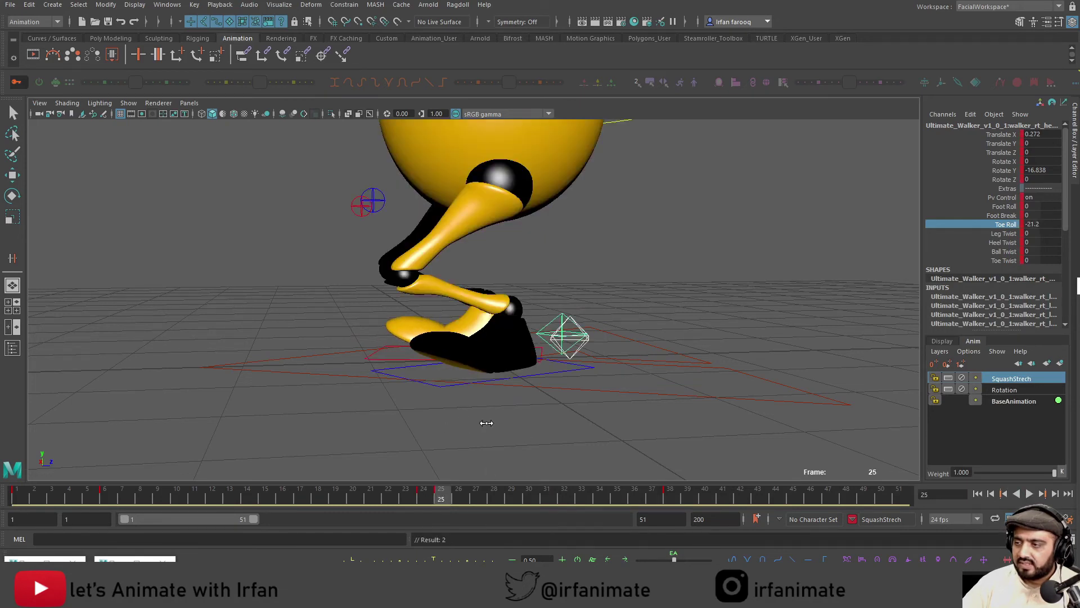
{"action": "mouse_move", "coordinate": [447, 496]}
{"action": "left_mouse_down"}
{"action": "mouse_move", "coordinate": [472, 499]}
{"action": "mouse_move", "coordinate": [464, 497]}
{"action": "left_mouse_up"}
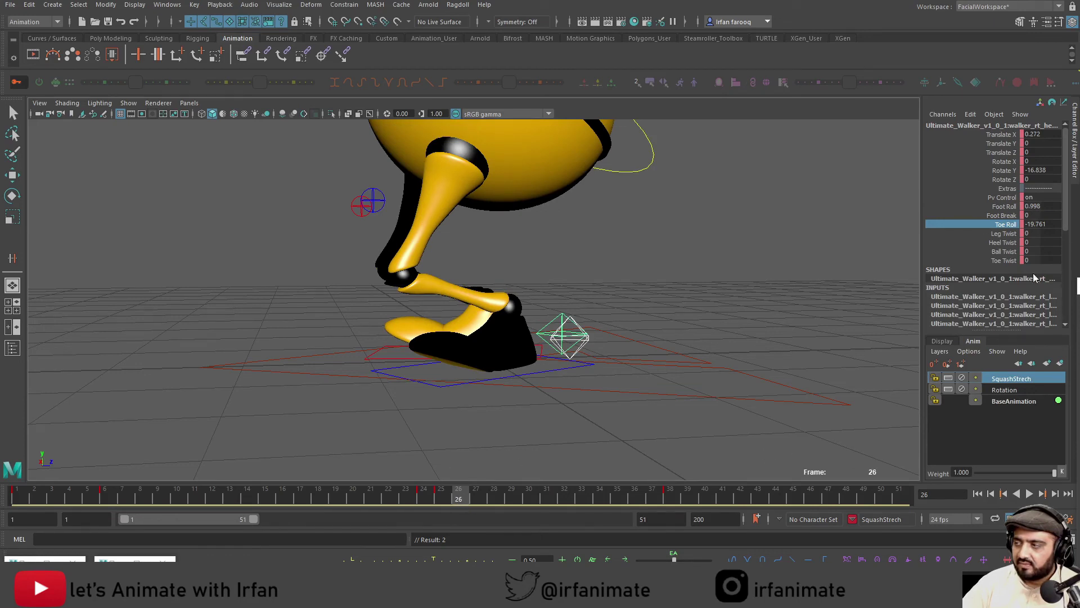
{"action": "type", "text": "0"}
{"action": "key", "text": "Return"}
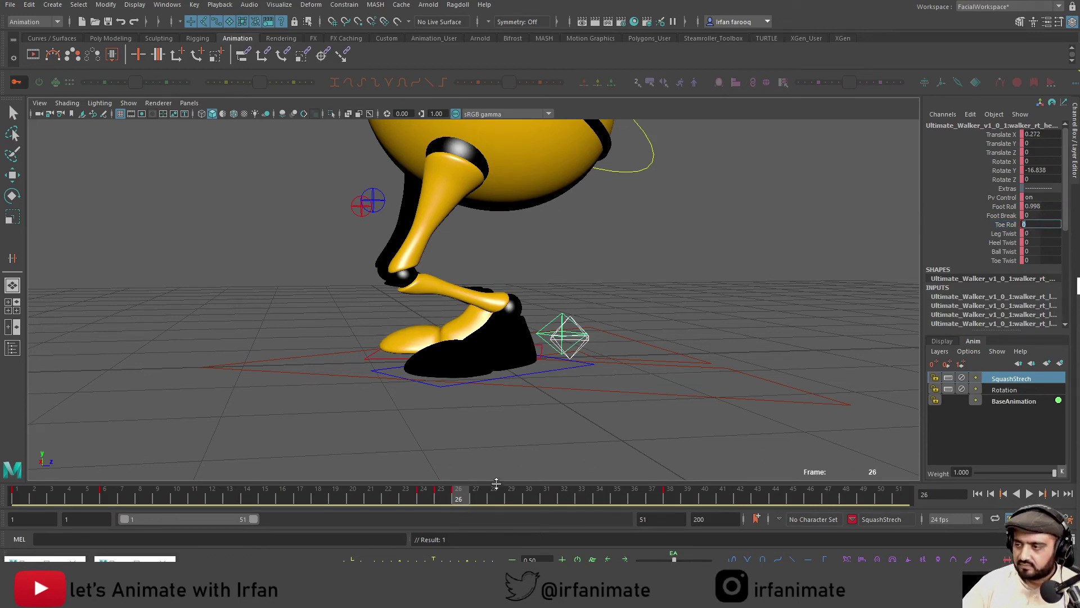
{"action": "left_click_drag", "start_coordinate": [496, 482], "coordinate": [651, 497]}
{"action": "left_click_drag", "start_coordinate": [669, 422], "coordinate": [616, 357], "text": "alt"}
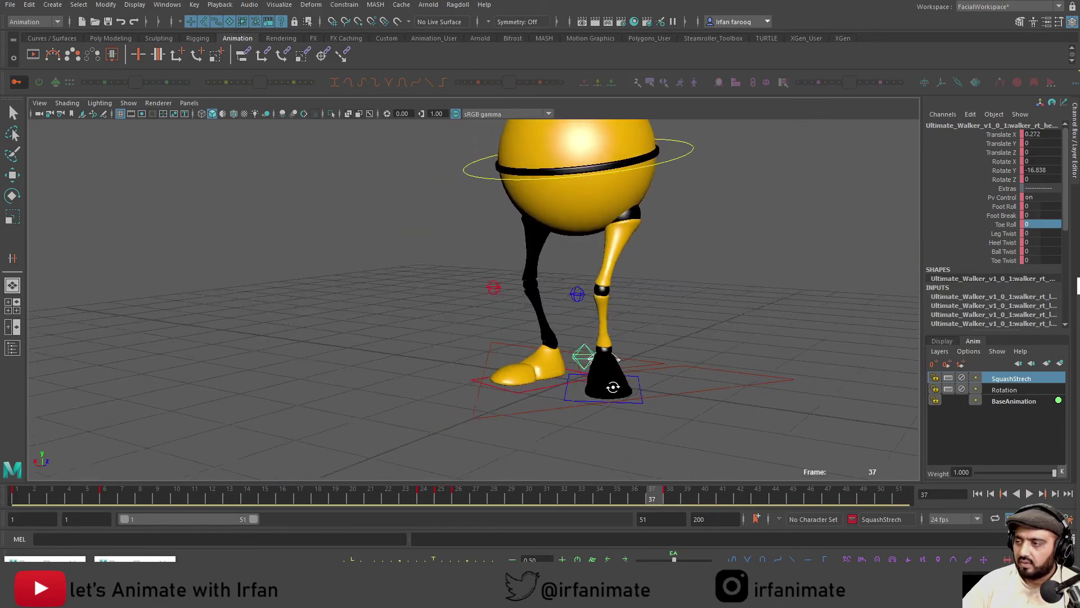
{"action": "key", "text": "alt+v"}
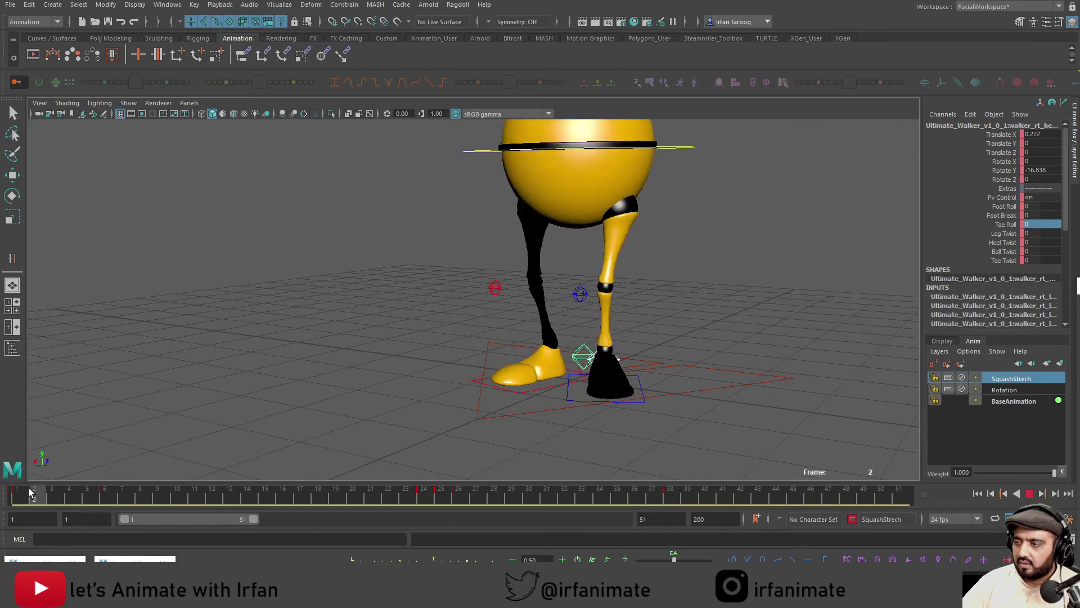
{"action": "key", "text": "alt+v"}
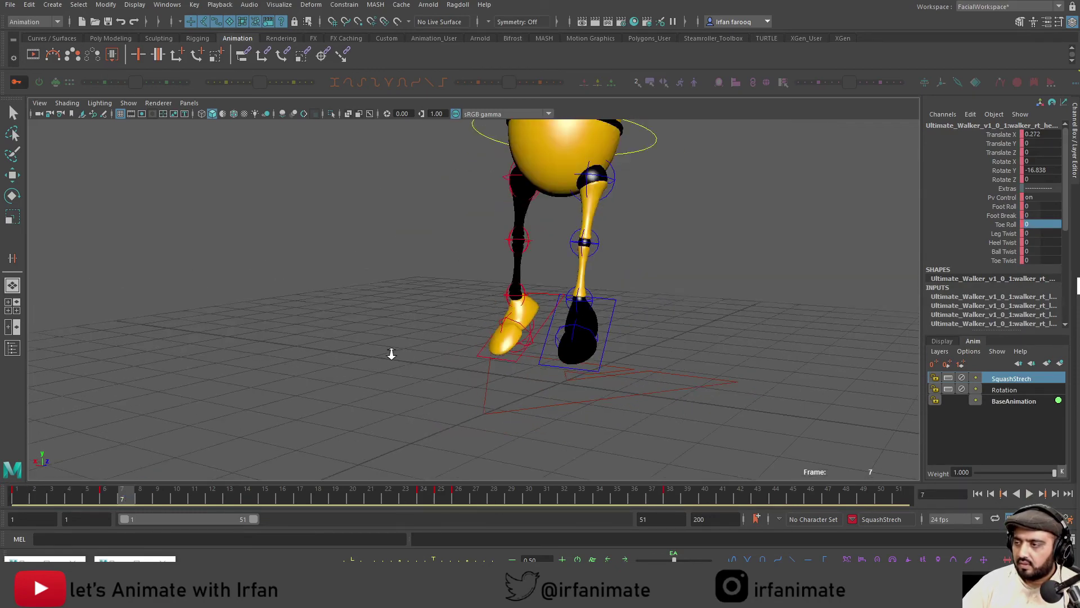
Rotate the right foot's ball control to about 31° in Rotate Z at frame 12
{"action": "right_click_drag", "start_coordinate": [391, 354], "coordinate": [378, 352], "text": "alt"}
{"action": "middle_click_drag", "start_coordinate": [419, 344], "coordinate": [369, 389], "text": "alt"}
{"action": "left_click_drag", "start_coordinate": [369, 388], "coordinate": [412, 387], "text": "alt"}
{"action": "left_click_drag", "start_coordinate": [125, 493], "coordinate": [178, 493]}
{"action": "left_click", "coordinate": [468, 195]}
{"action": "middle_click_drag", "start_coordinate": [467, 216], "coordinate": [446, 298], "text": "alt"}
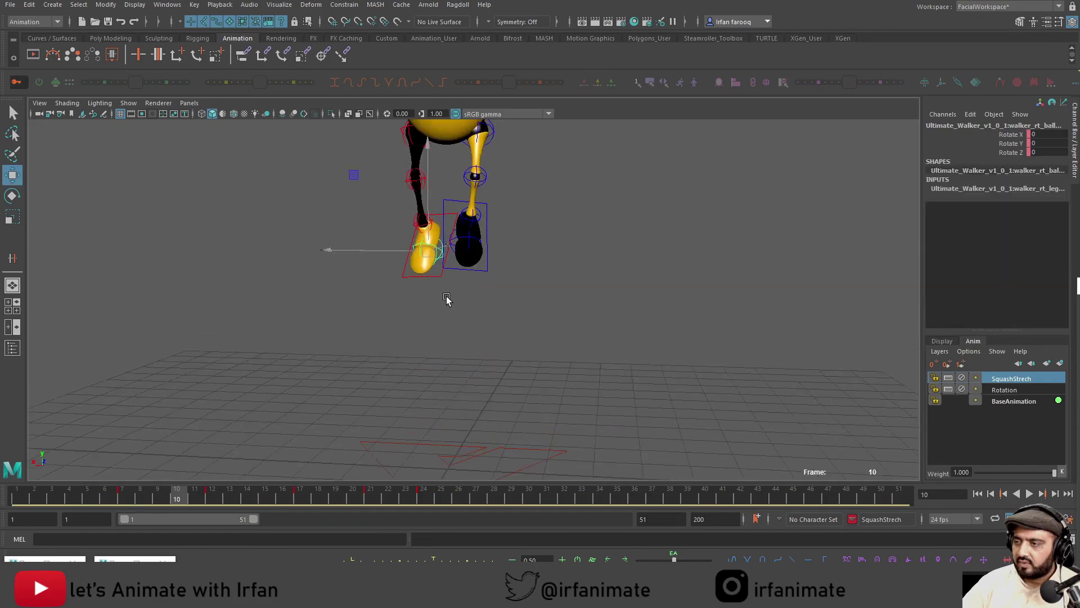
{"action": "mouse_move", "coordinate": [447, 298]}
{"action": "left_mouse_down", "text": "alt"}
{"action": "mouse_move", "coordinate": [586, 292]}
{"action": "mouse_move", "coordinate": [450, 300]}
{"action": "left_mouse_up", "text": "alt"}
{"action": "key", "text": "alt+v"}
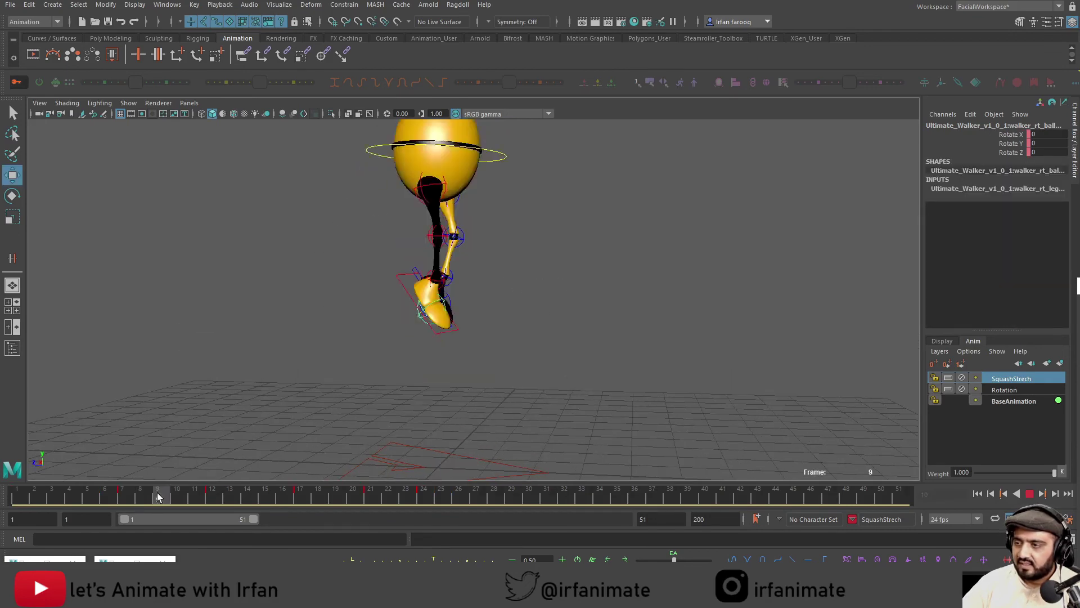
{"action": "key", "text": "e"}
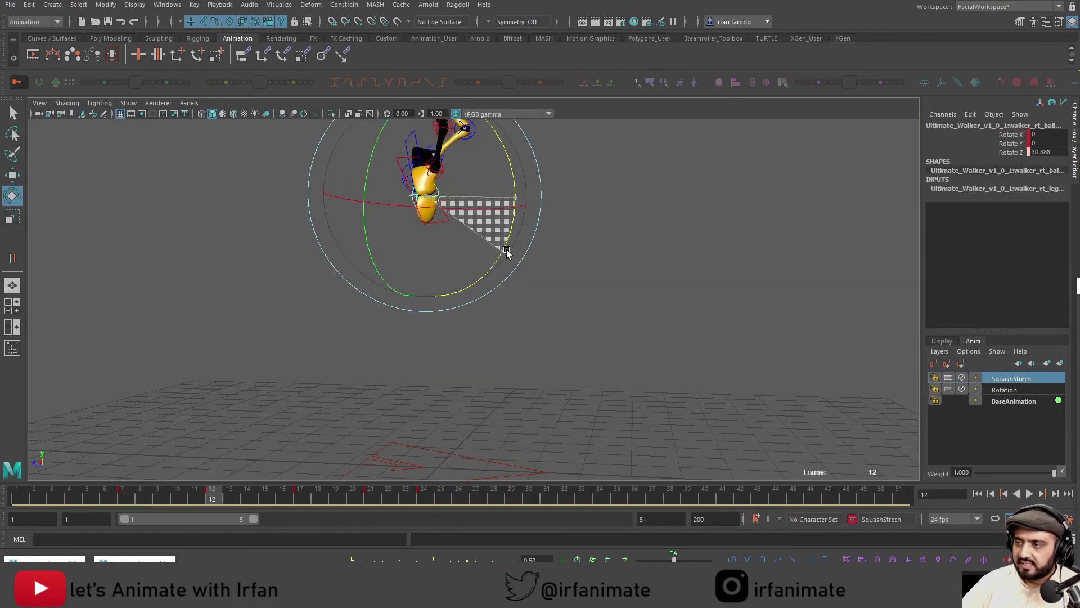
Rotate the right ball control to about 11° in Rotate Z at frame 17 and about -13° at frame 21
{"action": "left_click_drag", "start_coordinate": [247, 500], "coordinate": [301, 501]}
{"action": "middle_click_drag", "start_coordinate": [386, 349], "coordinate": [382, 393], "text": "alt"}
{"action": "left_click_drag", "start_coordinate": [493, 218], "coordinate": [484, 238]}
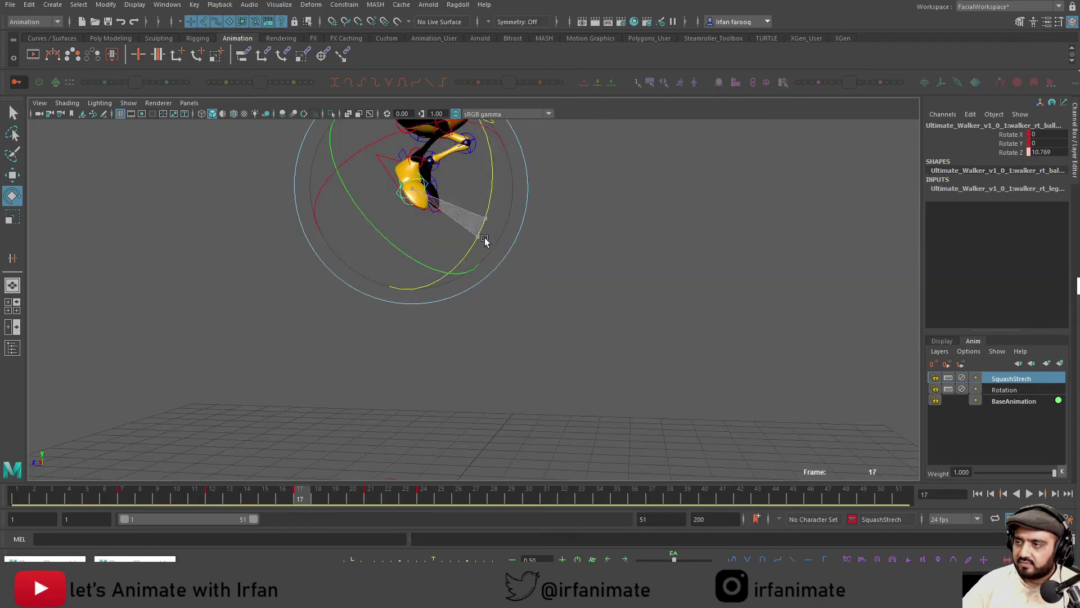
{"action": "left_click_drag", "start_coordinate": [301, 495], "coordinate": [366, 501]}
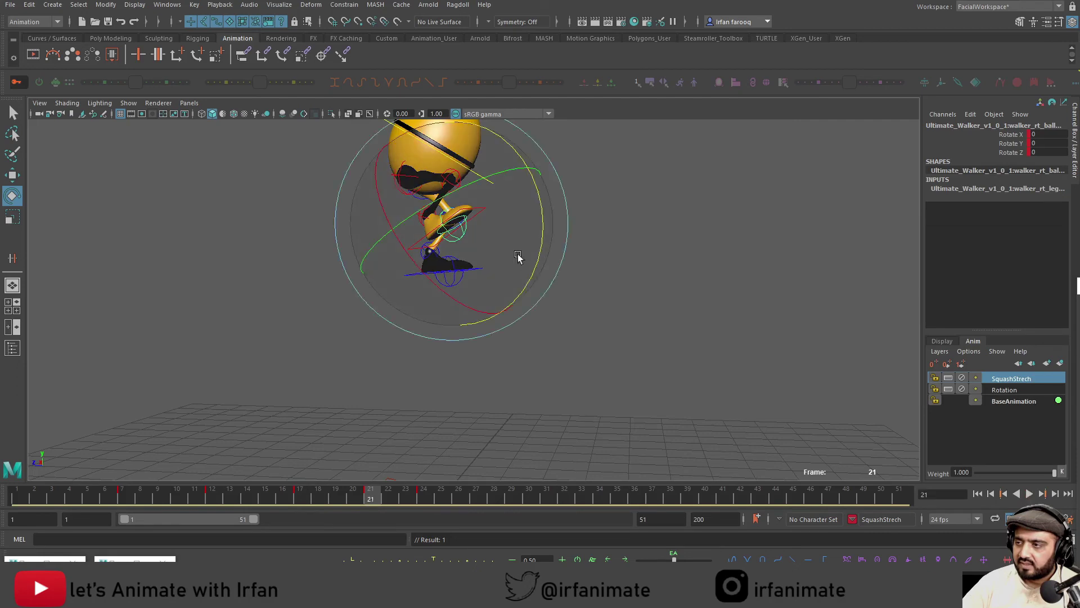
{"action": "left_click_drag", "start_coordinate": [517, 254], "coordinate": [545, 214]}
Rotate the right ball control to about -11° in Rotate Z at frame 24 and play back the motion
{"action": "left_click_drag", "start_coordinate": [407, 505], "coordinate": [424, 501]}
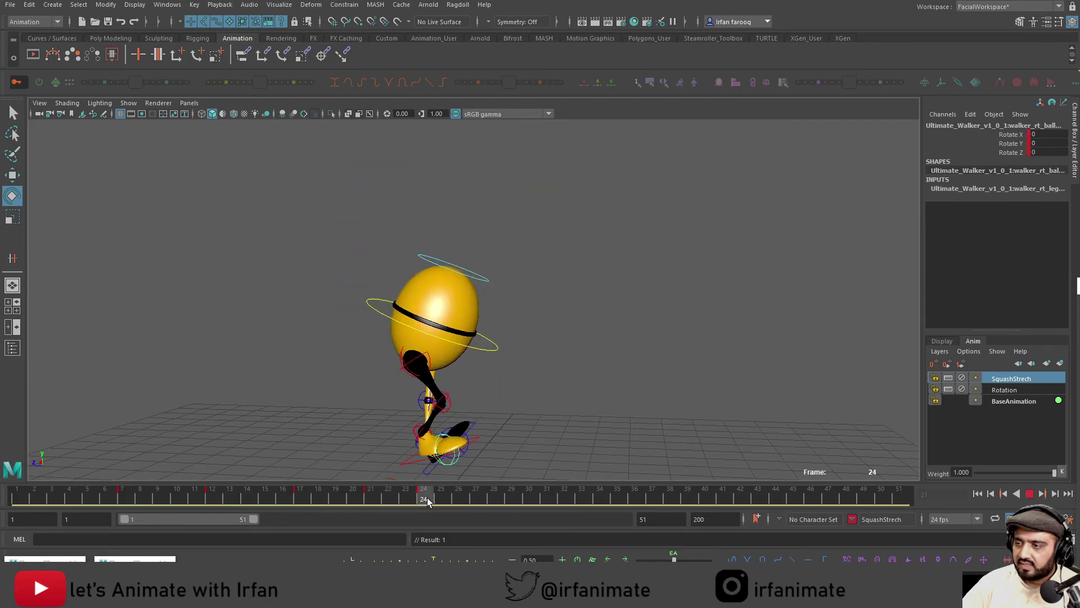
{"action": "left_click_drag", "start_coordinate": [517, 410], "coordinate": [502, 392]}
{"action": "middle_click_drag", "start_coordinate": [484, 403], "coordinate": [473, 325], "text": "alt"}
{"action": "left_click_drag", "start_coordinate": [473, 325], "coordinate": [365, 332], "text": "alt"}
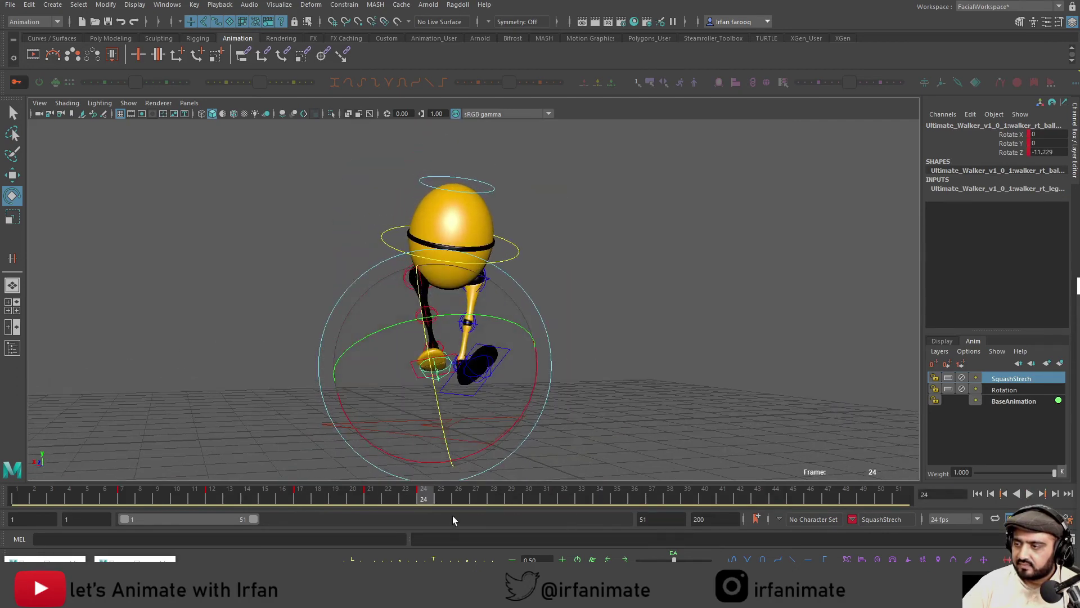
{"action": "left_click", "coordinate": [449, 496]}
{"action": "left_click_drag", "start_coordinate": [449, 496], "coordinate": [461, 496]}
{"action": "mouse_move", "coordinate": [501, 432]}
{"action": "left_mouse_down", "text": "alt"}
{"action": "mouse_move", "coordinate": [475, 423]}
{"action": "mouse_move", "coordinate": [489, 421]}
{"action": "left_mouse_up", "text": "alt"}
{"action": "key", "text": "alt+v"}
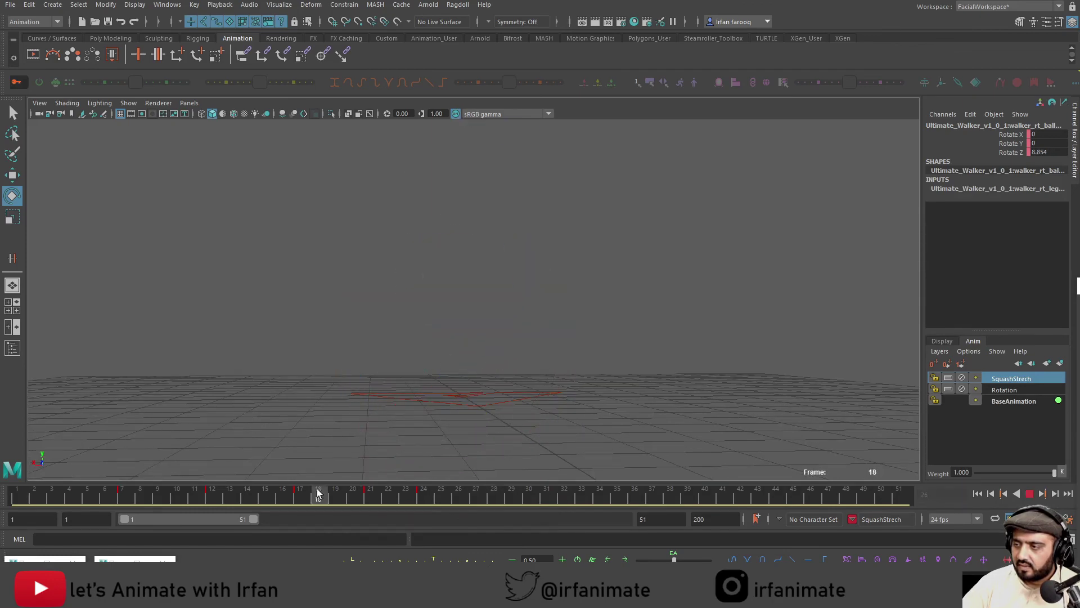
Select the left foot's ball control and rotate it to about 28° in Rotate Z at frame 12
{"action": "middle_click_drag", "start_coordinate": [518, 267], "coordinate": [470, 361], "text": "alt"}
{"action": "left_click_drag", "start_coordinate": [471, 360], "coordinate": [425, 330], "text": "alt"}
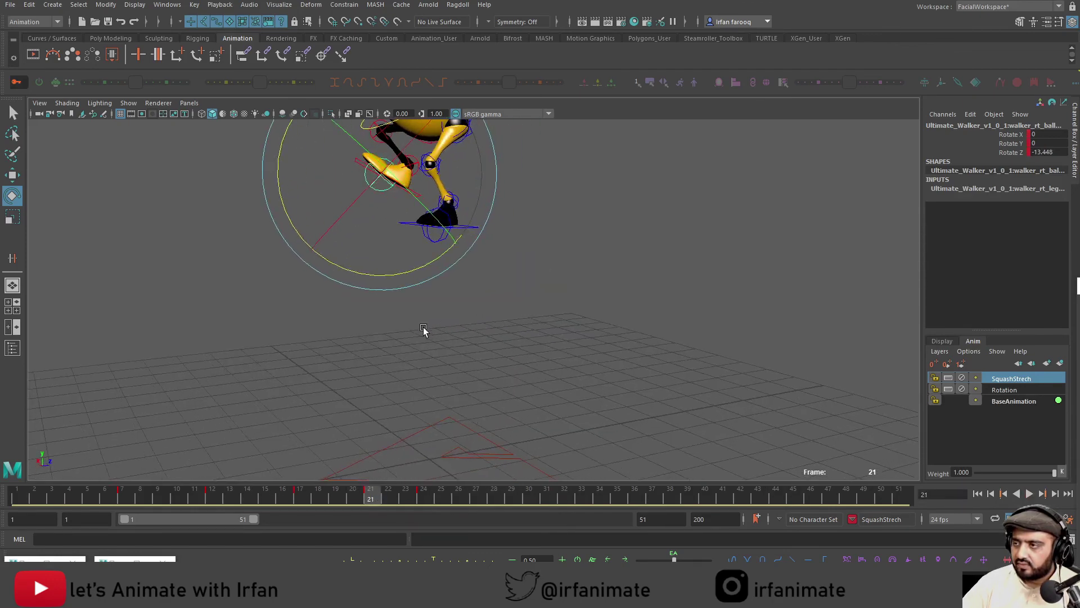
{"action": "left_click", "coordinate": [473, 297]}
{"action": "left_click", "coordinate": [441, 213]}
{"action": "left_click_drag", "start_coordinate": [482, 300], "coordinate": [373, 349], "text": "alt"}
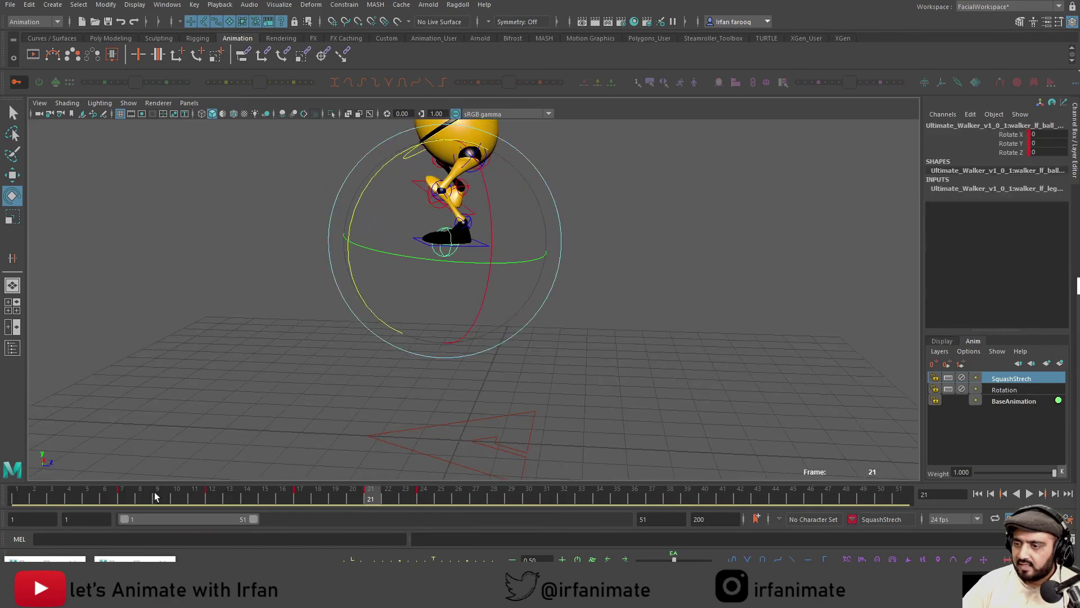
{"action": "left_click_drag", "start_coordinate": [156, 496], "coordinate": [195, 494]}
{"action": "left_click_drag", "start_coordinate": [377, 387], "coordinate": [338, 371], "text": "alt"}
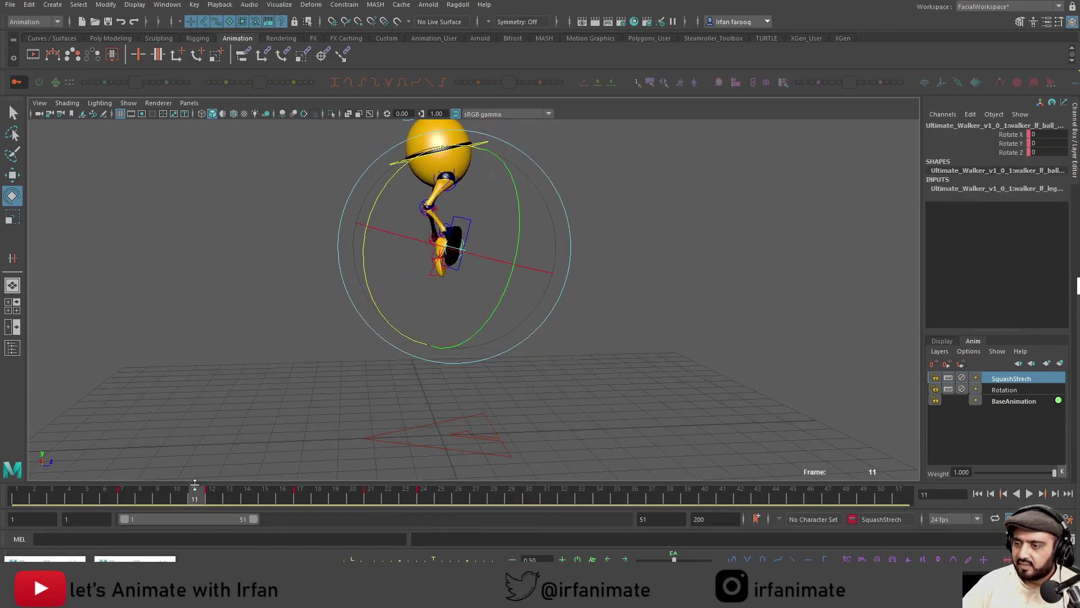
{"action": "key", "text": "alt+v"}
{"action": "left_click_drag", "start_coordinate": [202, 497], "coordinate": [213, 495]}
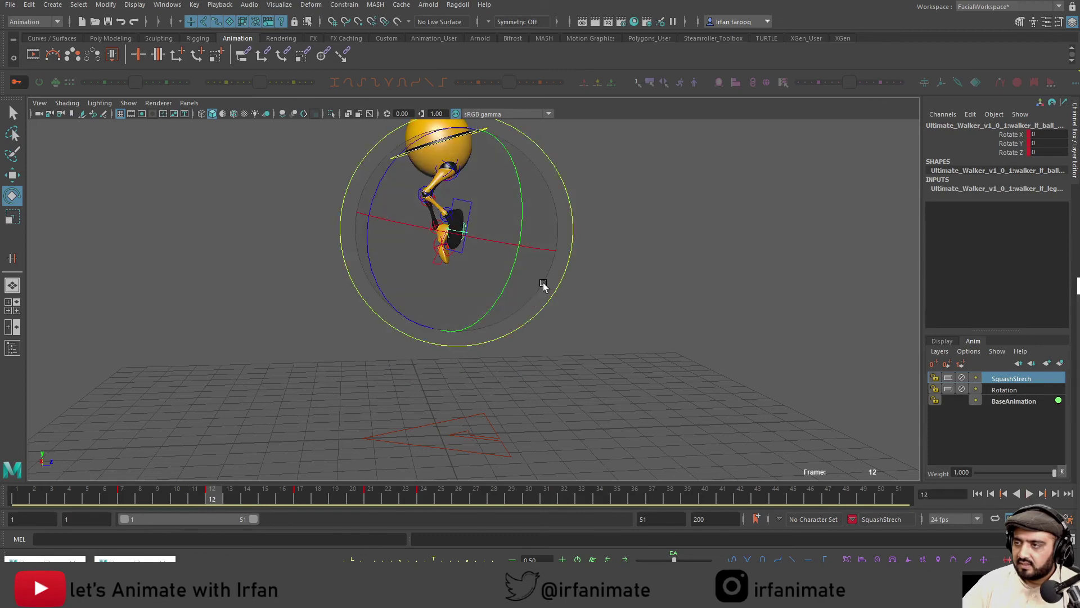
{"action": "mouse_move", "coordinate": [448, 282]}
{"action": "left_mouse_down", "text": "alt"}
{"action": "mouse_move", "coordinate": [509, 264]}
{"action": "mouse_move", "coordinate": [436, 294]}
{"action": "left_mouse_up", "text": "alt"}
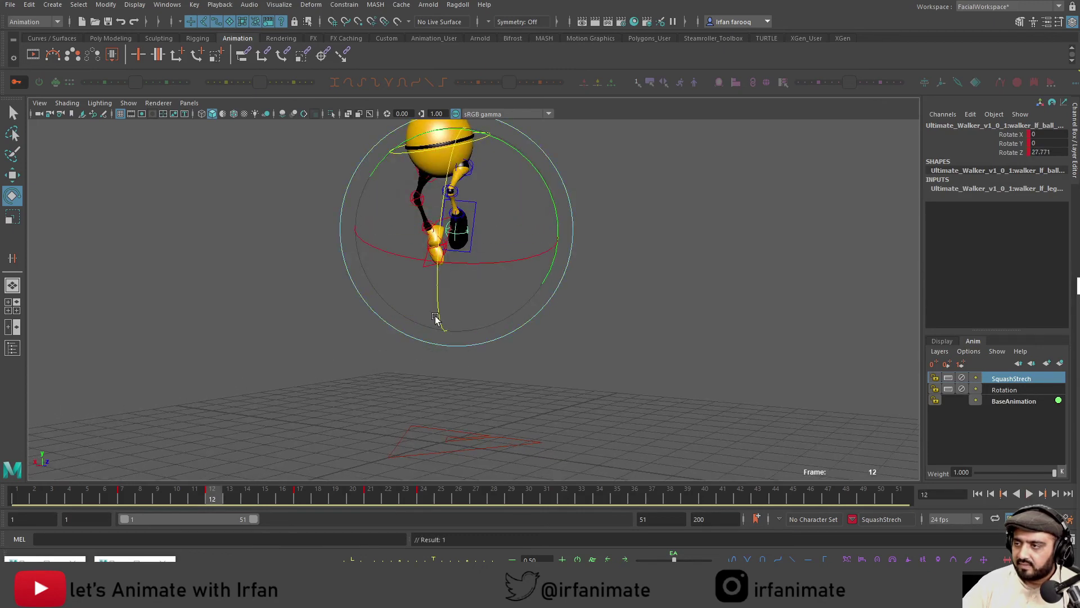
Go to frame 24 and turn on Two Sided Lighting in the viewport
{"action": "left_click_drag", "start_coordinate": [230, 502], "coordinate": [386, 502]}
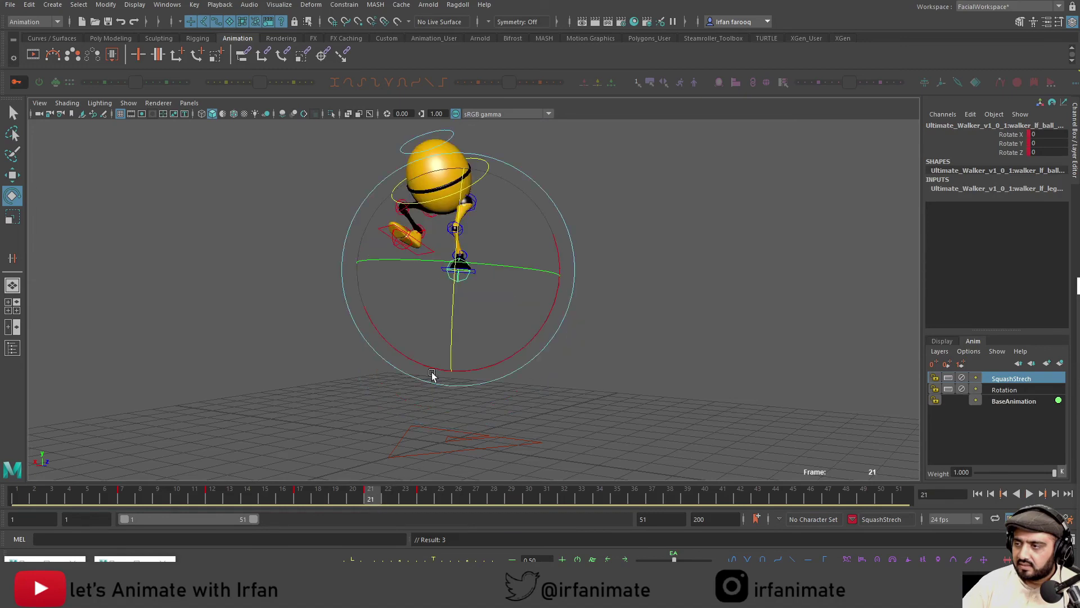
{"action": "key", "text": "alt+v"}
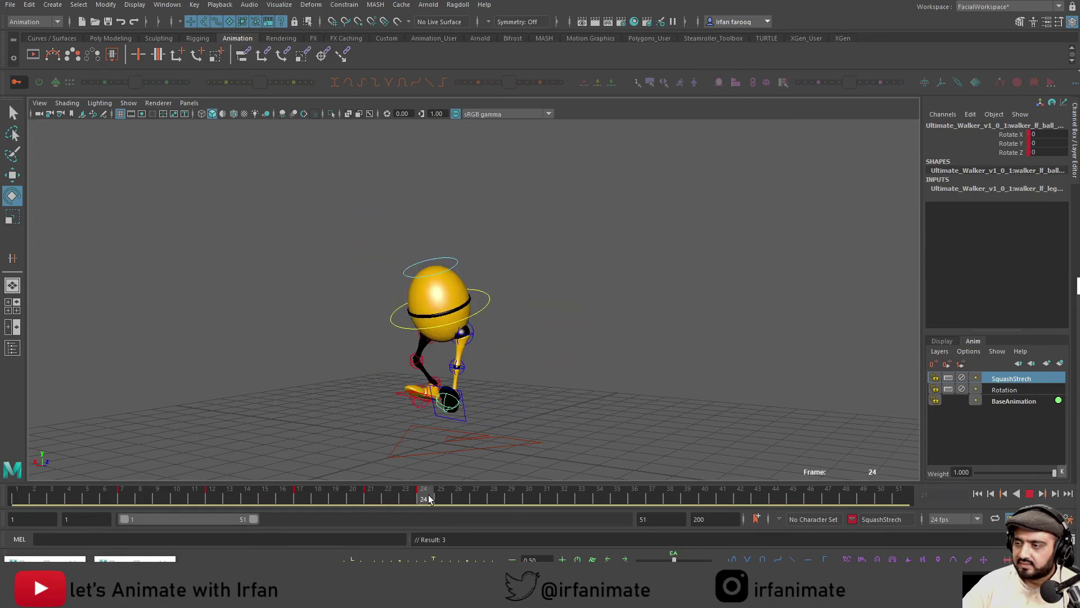
{"action": "left_click_drag", "start_coordinate": [474, 403], "coordinate": [490, 409], "text": "alt"}
{"action": "middle_click_drag", "start_coordinate": [488, 411], "coordinate": [480, 357], "text": "alt"}
{"action": "left_click_drag", "start_coordinate": [481, 357], "coordinate": [496, 358], "text": "alt"}
{"action": "left_click", "coordinate": [100, 104]}
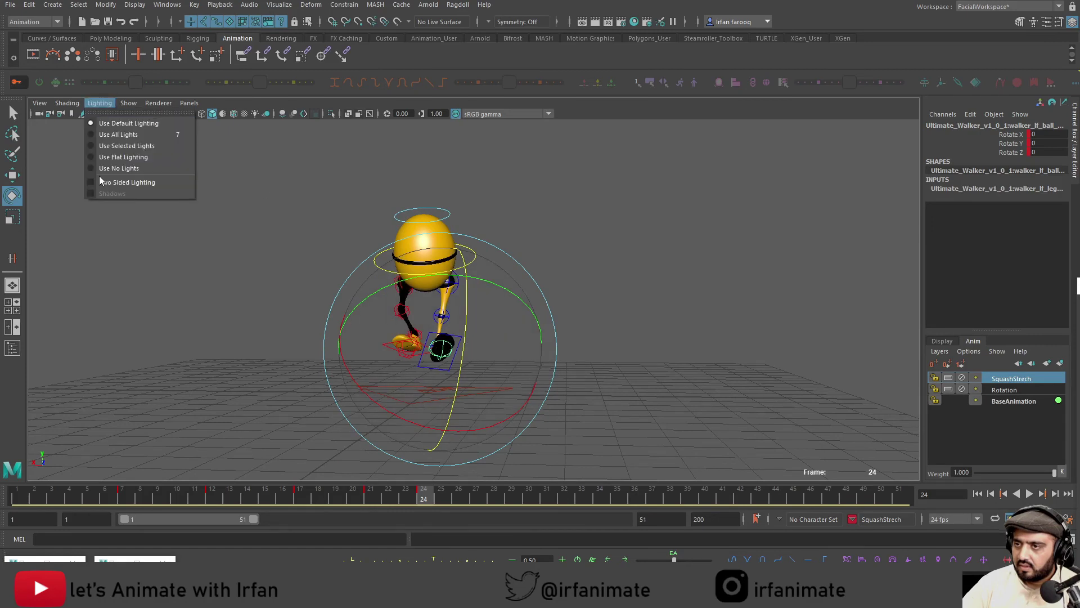
{"action": "left_click", "coordinate": [103, 184]}
{"action": "left_click", "coordinate": [110, 103]}
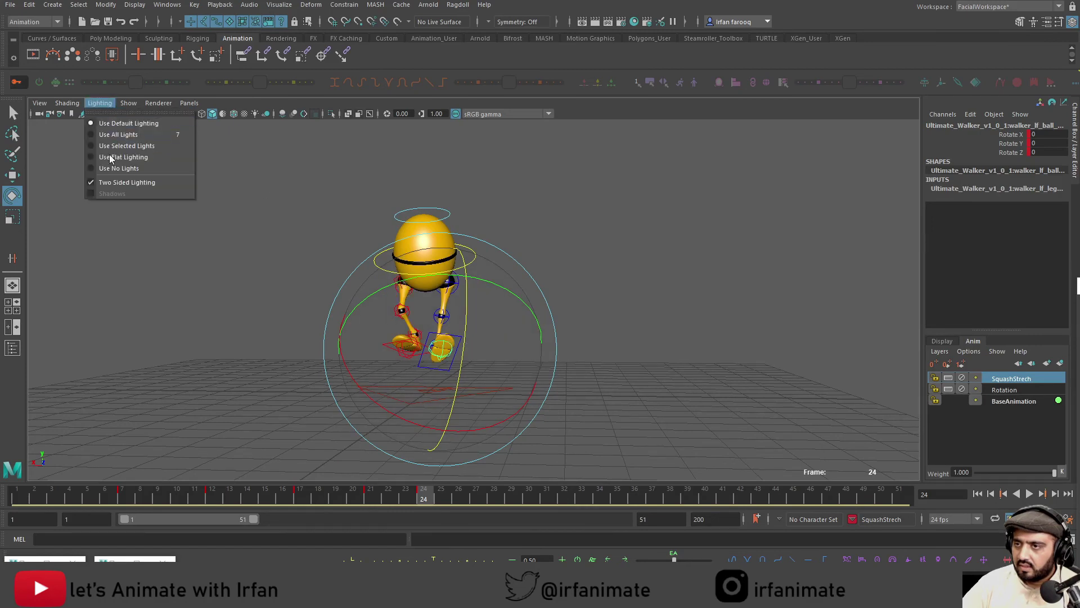
{"action": "left_click", "coordinate": [115, 182]}
{"action": "left_click_drag", "start_coordinate": [458, 341], "coordinate": [442, 344], "text": "alt"}
{"action": "right_click_drag", "start_coordinate": [442, 345], "coordinate": [470, 358], "text": "alt"}
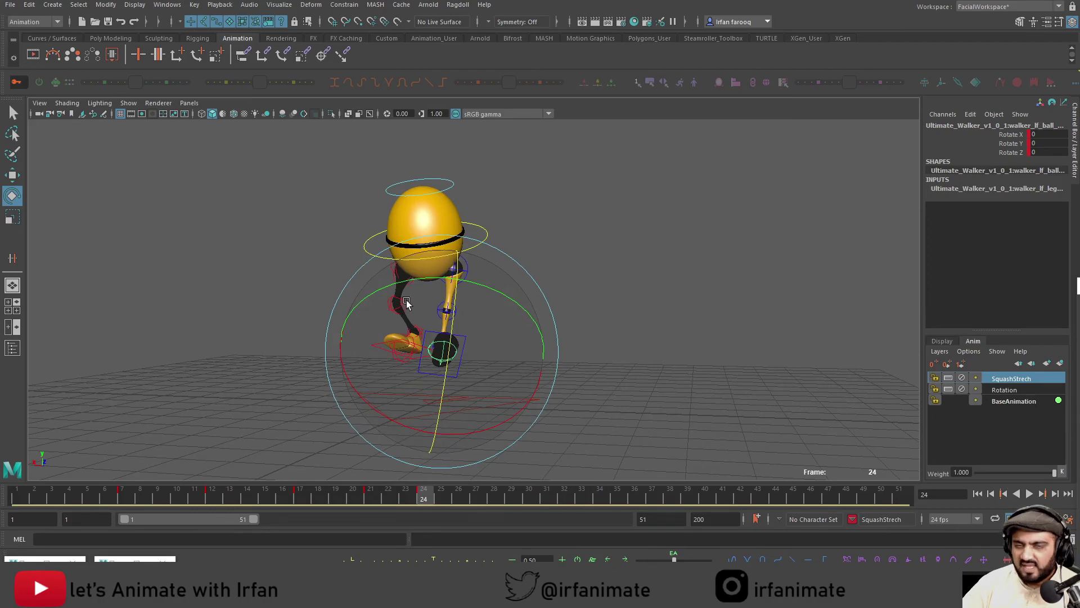
{"action": "left_click", "coordinate": [95, 105]}
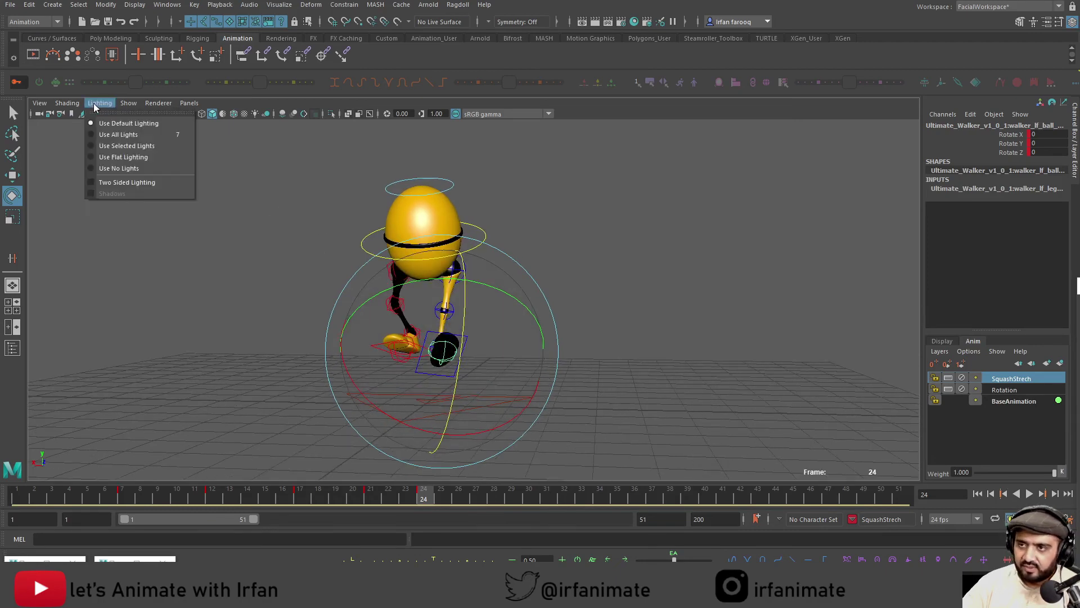
{"action": "left_click", "coordinate": [107, 184]}
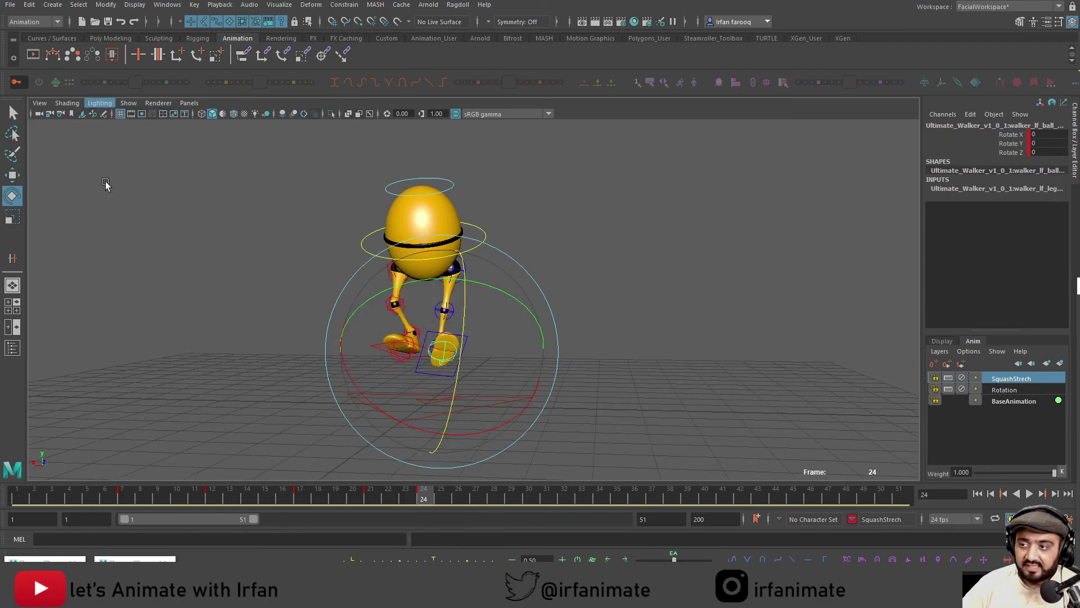
Rotate the left ball control to about -14° in Rotate Z at frame 24 and scrub through the landing
{"action": "left_click_drag", "start_coordinate": [486, 393], "coordinate": [481, 363], "text": "alt"}
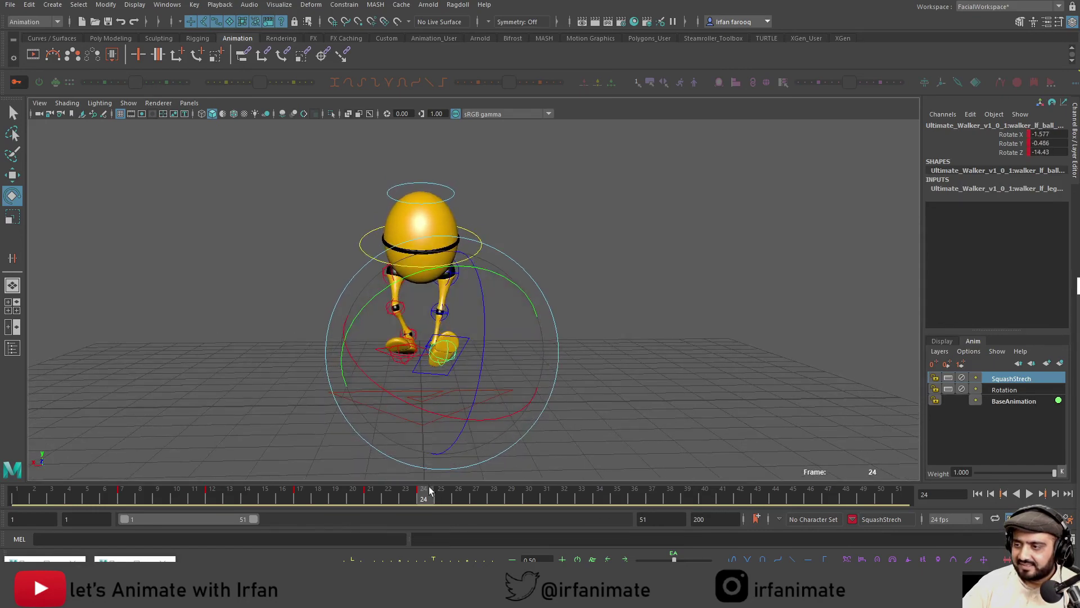
{"action": "mouse_move", "coordinate": [429, 491]}
{"action": "left_mouse_down"}
{"action": "mouse_move", "coordinate": [466, 501]}
{"action": "mouse_move", "coordinate": [810, 499]}
{"action": "left_mouse_up"}
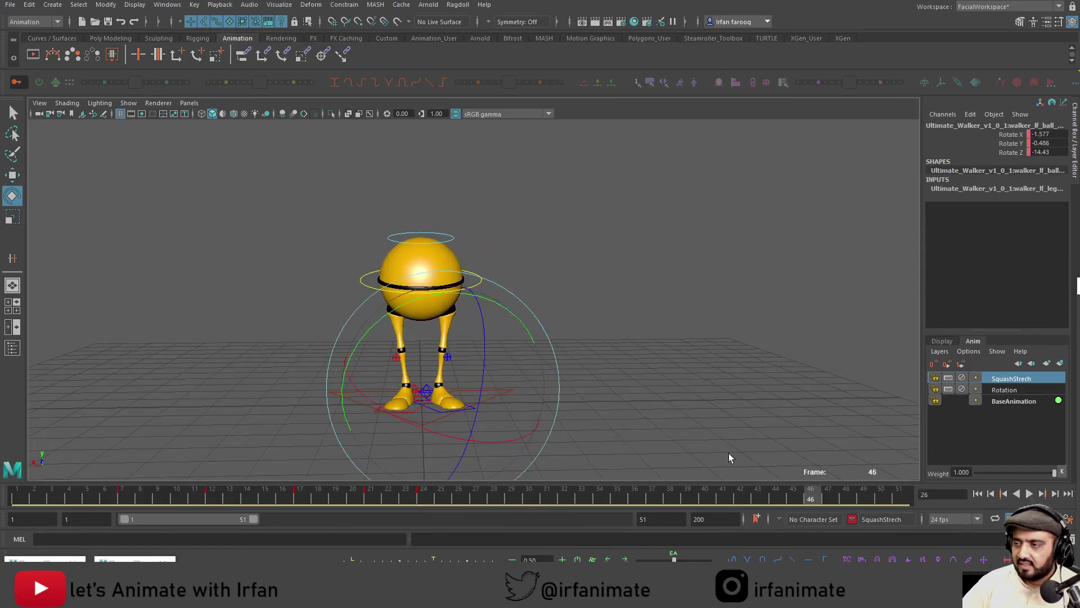
Hide the rig's control curves in the viewport and play the whole jump to review it from several angles
{"action": "left_click", "coordinate": [129, 102]}
{"action": "left_click", "coordinate": [168, 157]}
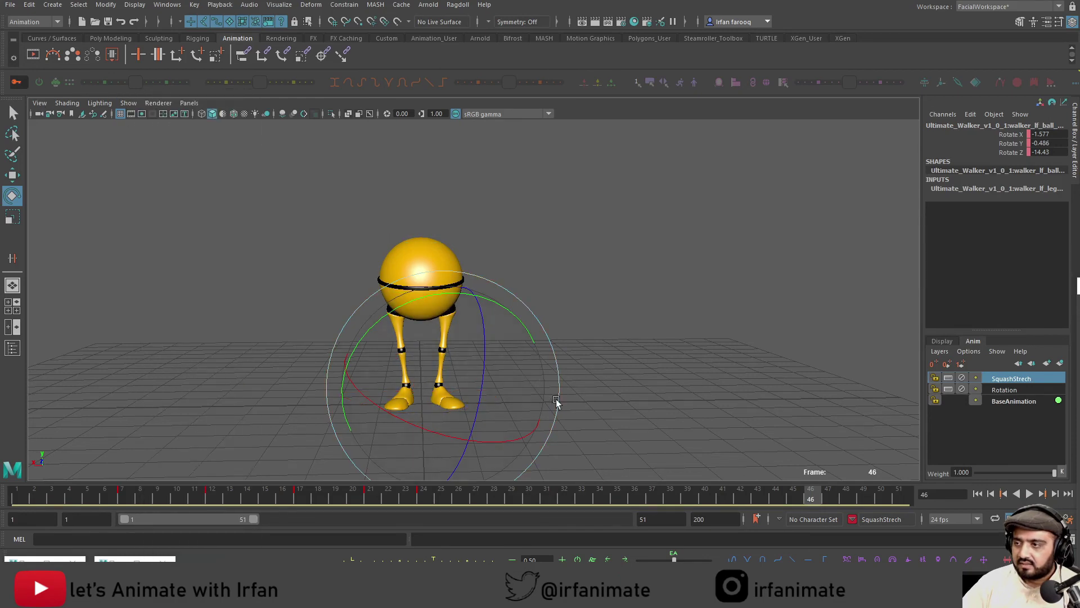
{"action": "left_click_drag", "start_coordinate": [424, 343], "coordinate": [413, 340], "text": "alt"}
{"action": "middle_click_drag", "start_coordinate": [412, 339], "coordinate": [425, 391], "text": "alt"}
{"action": "left_click", "coordinate": [1030, 494]}
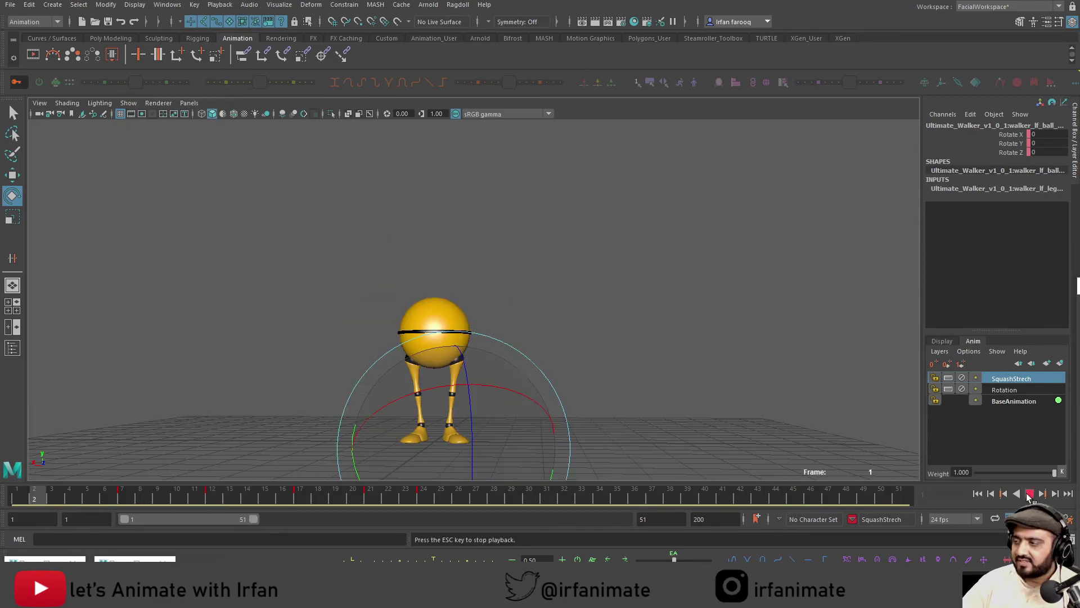
{"action": "right_click_drag", "start_coordinate": [735, 370], "coordinate": [559, 311], "text": "alt"}
{"action": "left_click_drag", "start_coordinate": [559, 312], "coordinate": [484, 337], "text": "alt"}
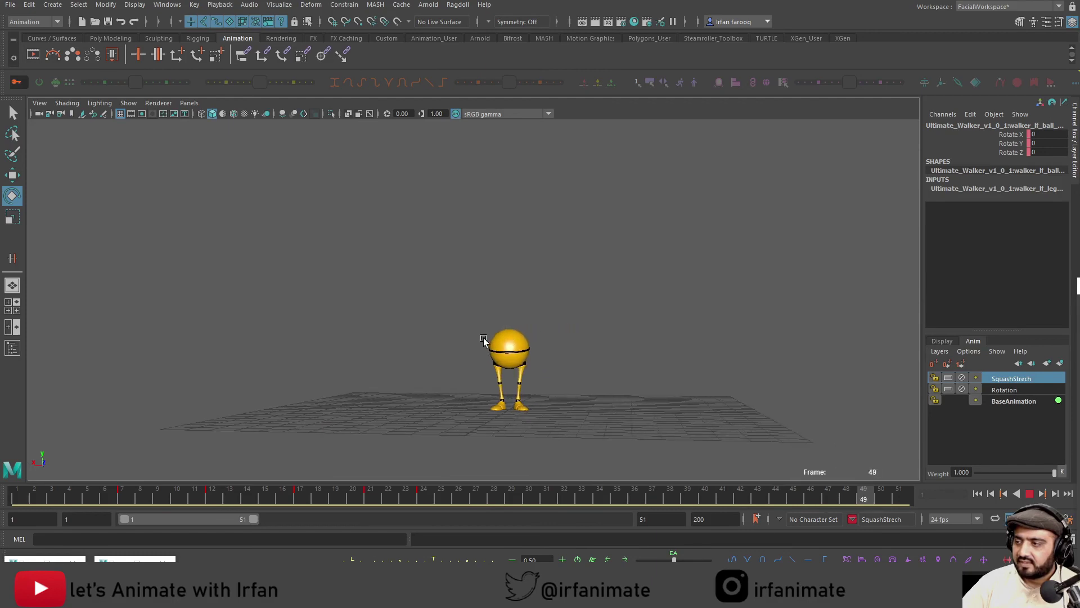
{"action": "right_click_drag", "start_coordinate": [484, 337], "coordinate": [571, 356], "text": "alt"}
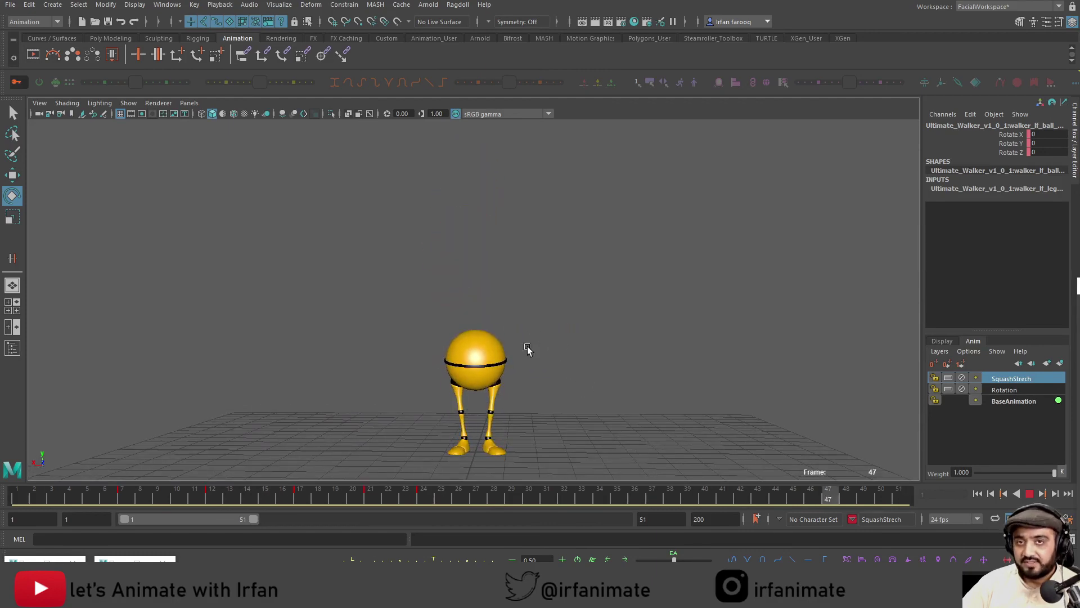
{"action": "left_click_drag", "start_coordinate": [528, 347], "coordinate": [547, 341], "text": "alt"}
{"action": "middle_click_drag", "start_coordinate": [588, 378], "coordinate": [538, 370], "text": "alt"}
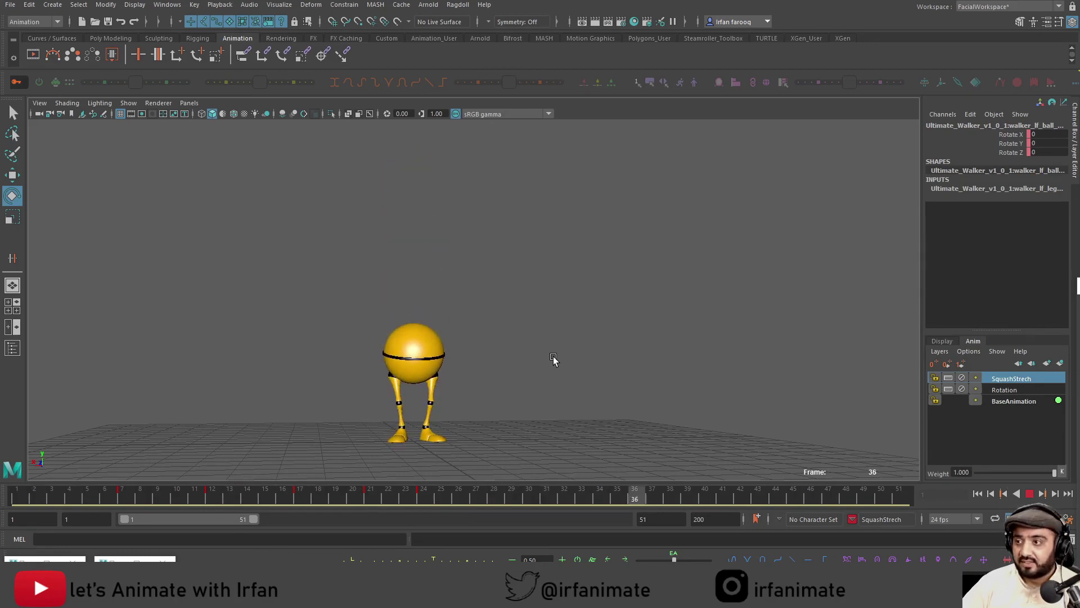
Stop playback, add a polygon plane under the walker and scale it uniformly to about 28.9 as a ground surface
{"action": "left_click", "coordinate": [1032, 494]}
{"action": "left_click_drag", "start_coordinate": [347, 493], "coordinate": [164, 484]}
{"action": "left_click_drag", "start_coordinate": [606, 387], "coordinate": [576, 397], "text": "alt"}
{"action": "left_click", "coordinate": [107, 39]}
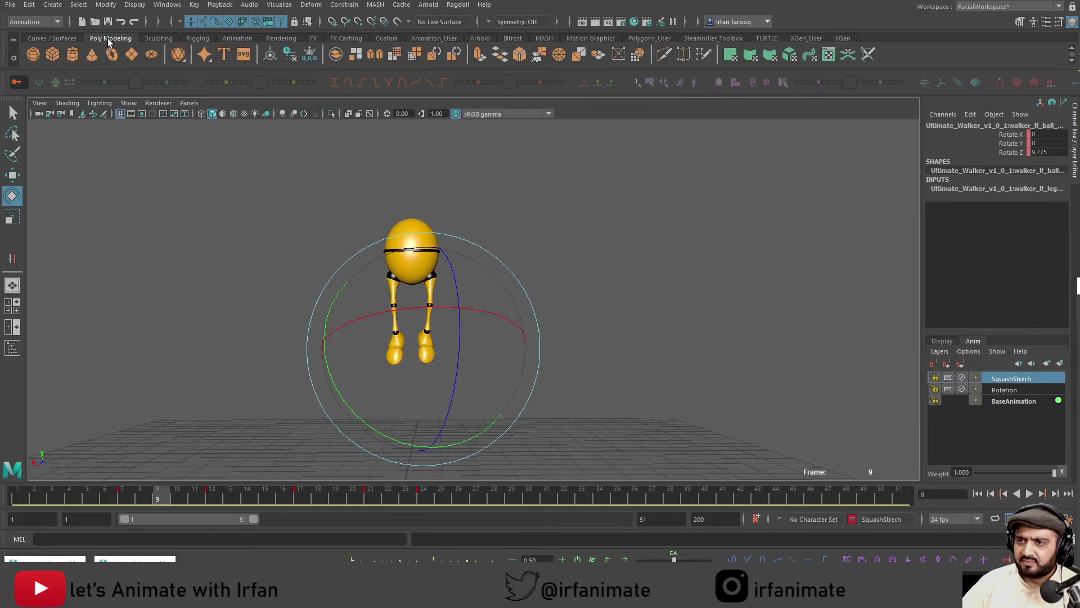
{"action": "key", "text": "r"}
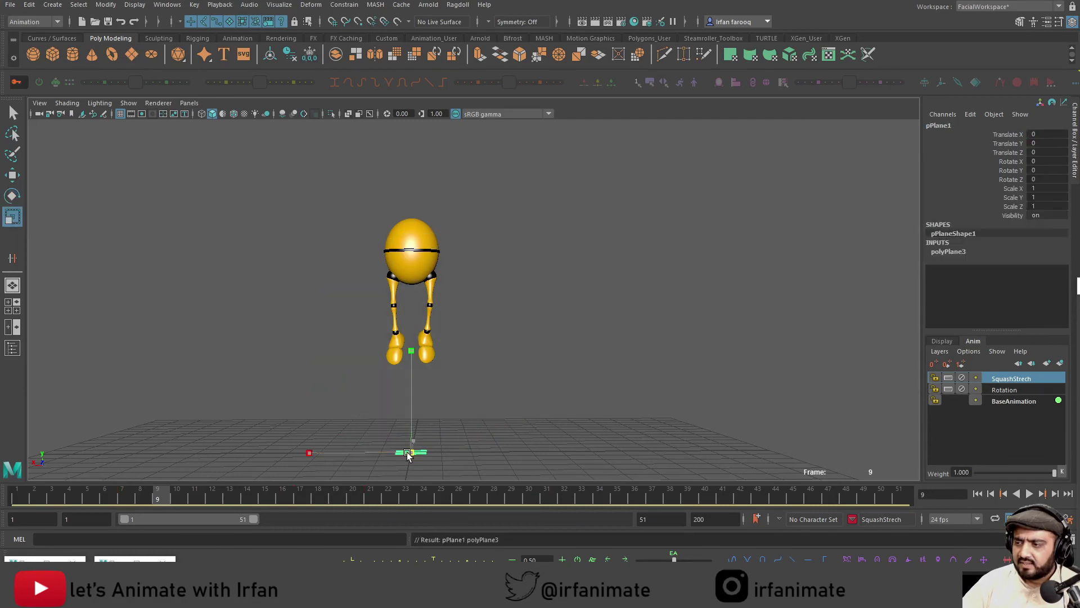
{"action": "left_click_drag", "start_coordinate": [406, 452], "coordinate": [907, 412]}
{"action": "left_click_drag", "start_coordinate": [409, 458], "coordinate": [402, 394]}
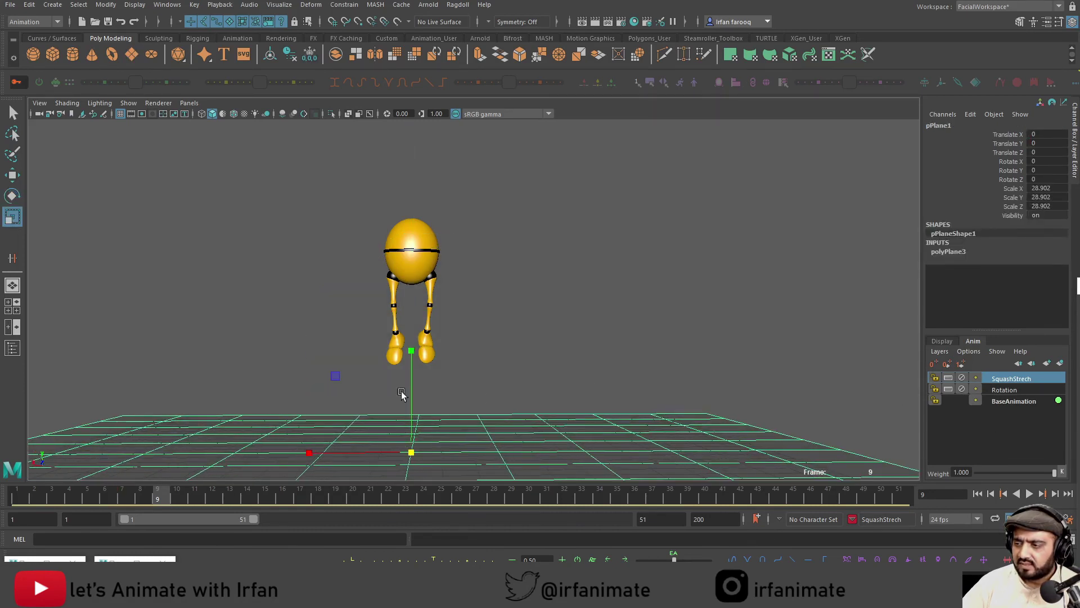
Hide the viewport grid and turn on screen-space ambient occlusion, checking the ground shading at frame 28
{"action": "left_click", "coordinate": [129, 103]}
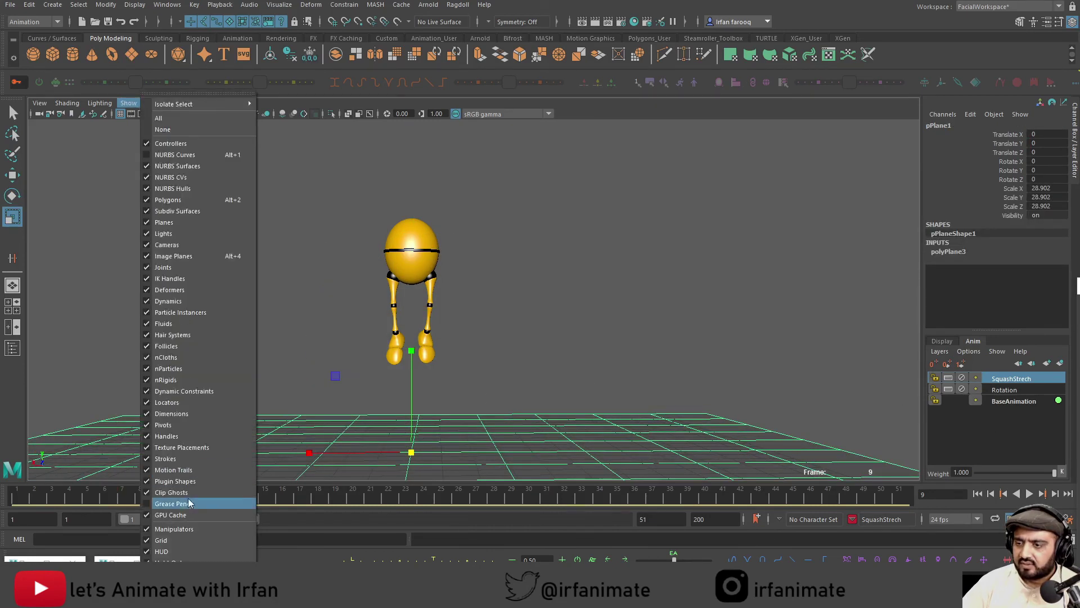
{"action": "left_click", "coordinate": [169, 540]}
{"action": "left_click", "coordinate": [524, 349]}
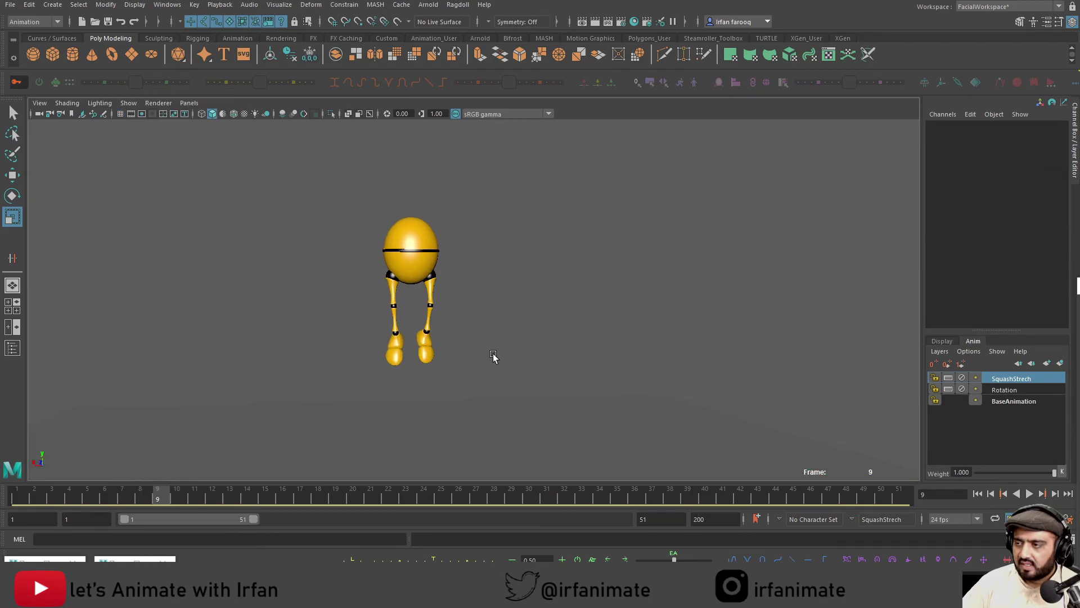
{"action": "right_click_drag", "start_coordinate": [494, 357], "coordinate": [476, 350], "text": "alt"}
{"action": "middle_click_drag", "start_coordinate": [452, 349], "coordinate": [426, 344], "text": "alt"}
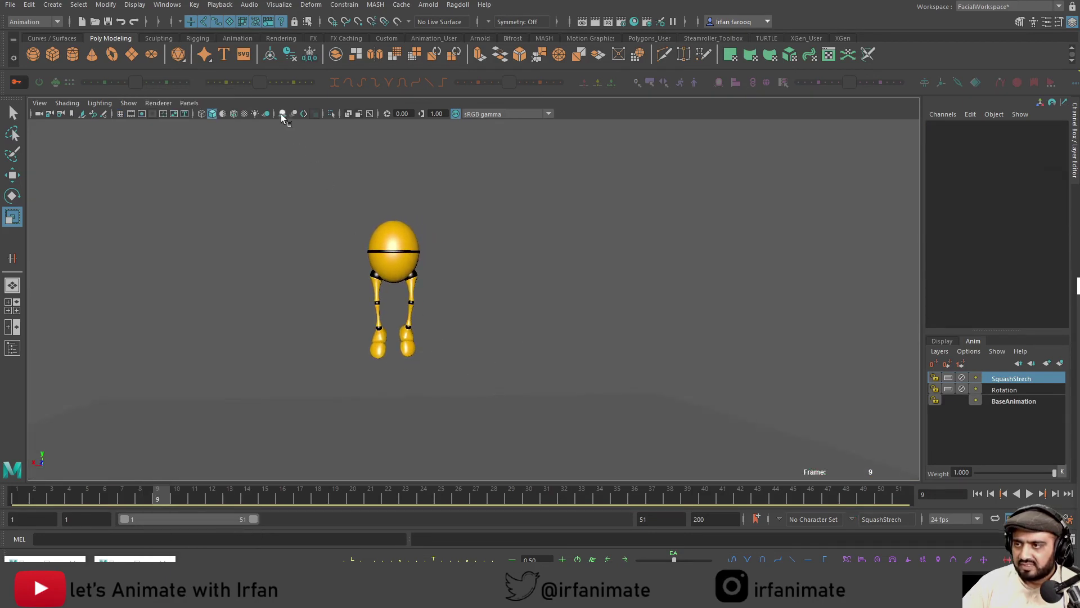
{"action": "left_click", "coordinate": [282, 114]}
{"action": "left_click_drag", "start_coordinate": [221, 498], "coordinate": [495, 508]}
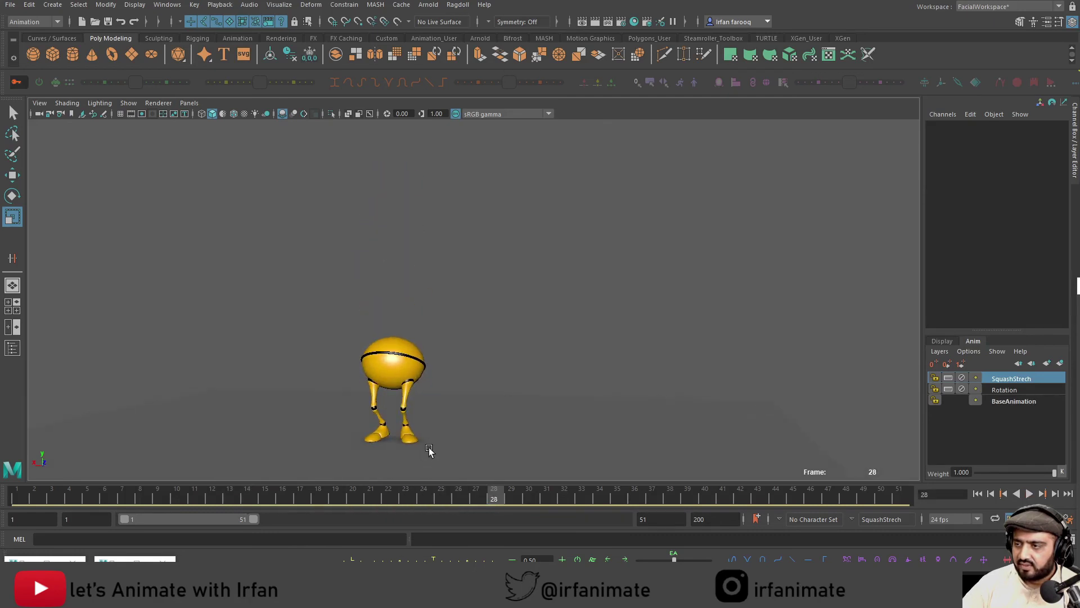
{"action": "middle_click_drag", "start_coordinate": [429, 448], "coordinate": [432, 437], "text": "alt"}
Create a new perspective camera for the viewport and show NURBS curves in its view
{"action": "left_click", "coordinate": [190, 103]}
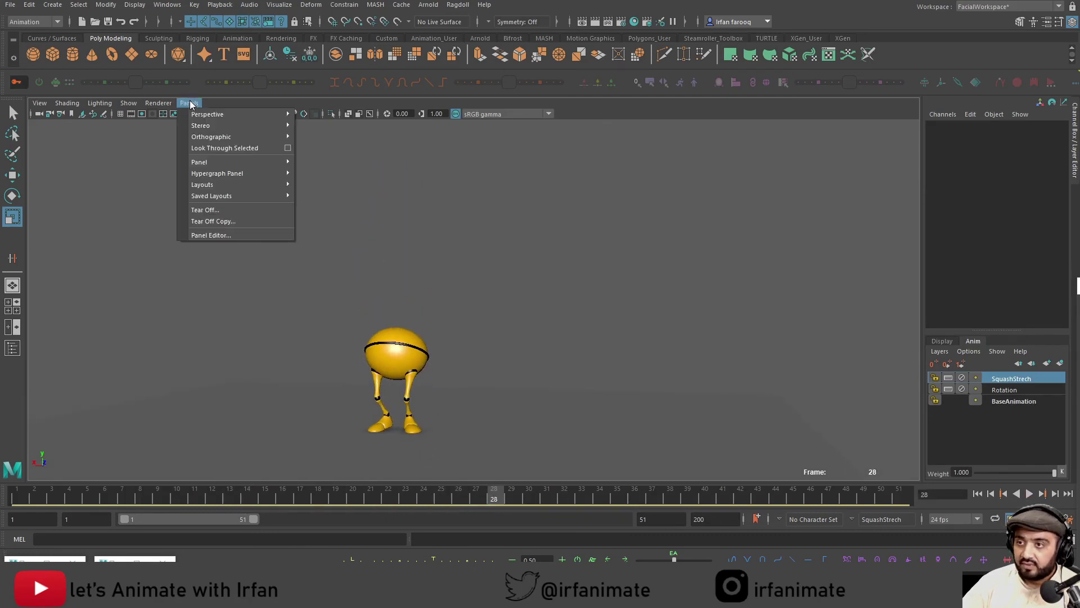
{"action": "left_click", "coordinate": [319, 129]}
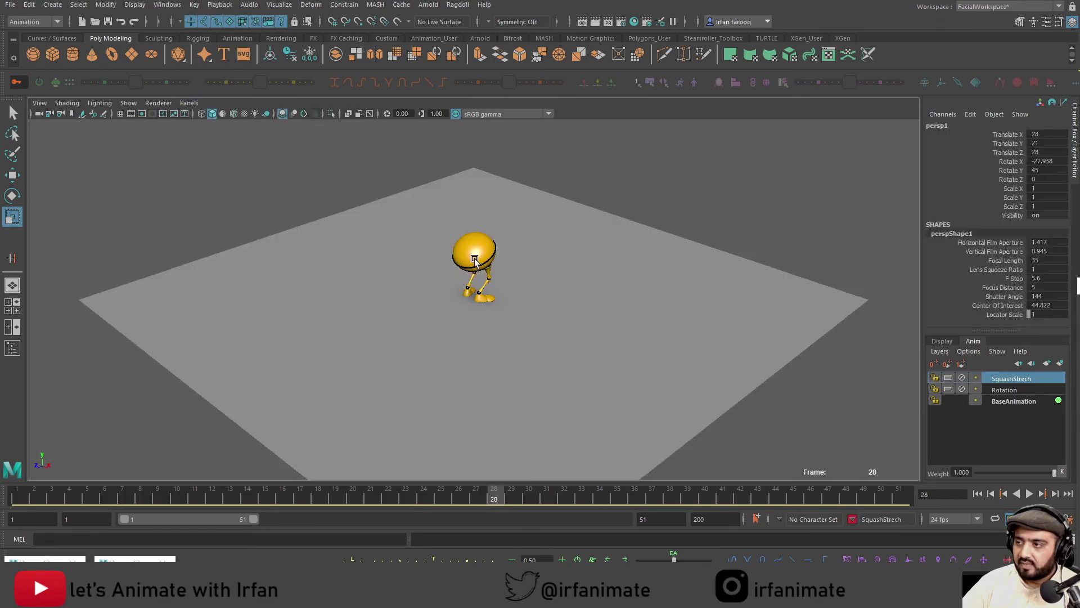
{"action": "left_click_drag", "start_coordinate": [474, 260], "coordinate": [605, 285], "text": "alt"}
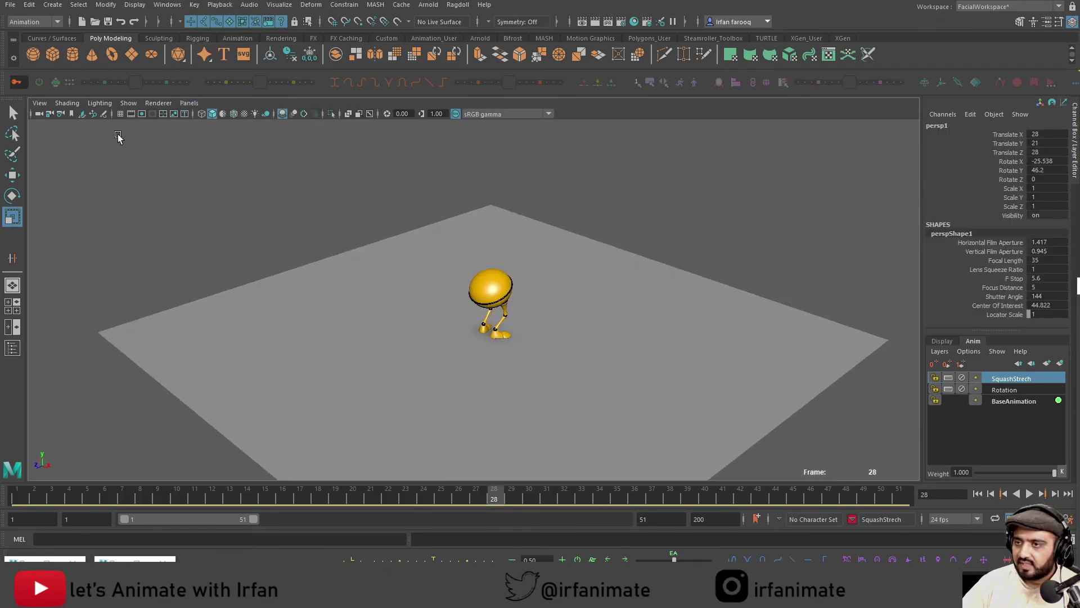
{"action": "left_click", "coordinate": [128, 106]}
{"action": "left_click", "coordinate": [168, 155]}
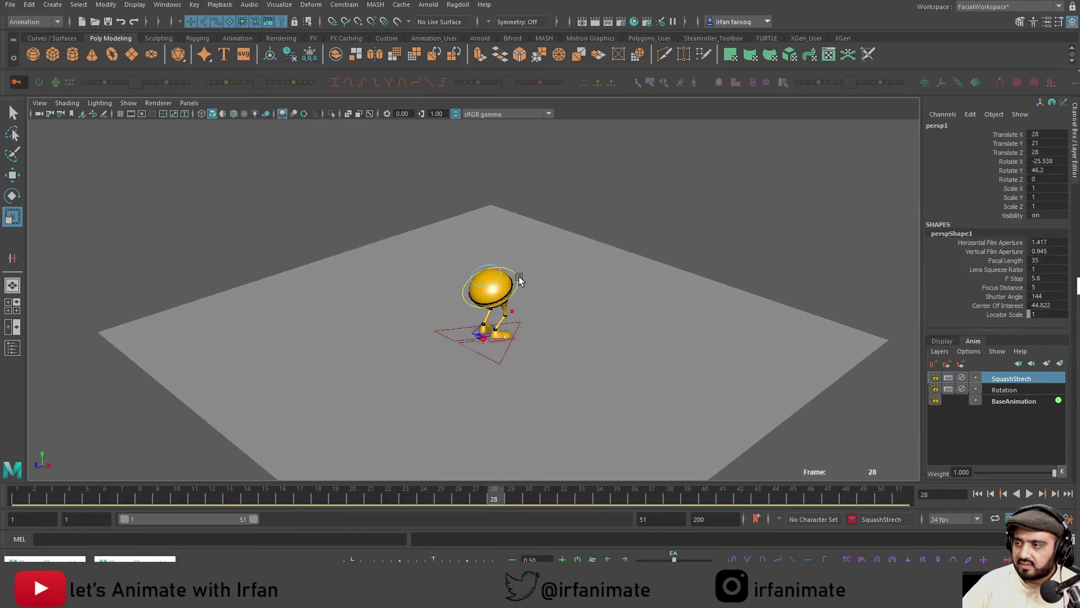
Frame the new camera on the walker's main control and orbit to a low angle with room above the body
{"action": "left_click", "coordinate": [518, 279]}
{"action": "key", "text": "f"}
{"action": "left_click_drag", "start_coordinate": [590, 333], "coordinate": [378, 311], "text": "alt"}
{"action": "scroll", "coordinate": [377, 311], "scroll_direction": "down", "scroll_amount": 2}
{"action": "middle_click_drag", "start_coordinate": [377, 311], "coordinate": [347, 377], "text": "alt"}
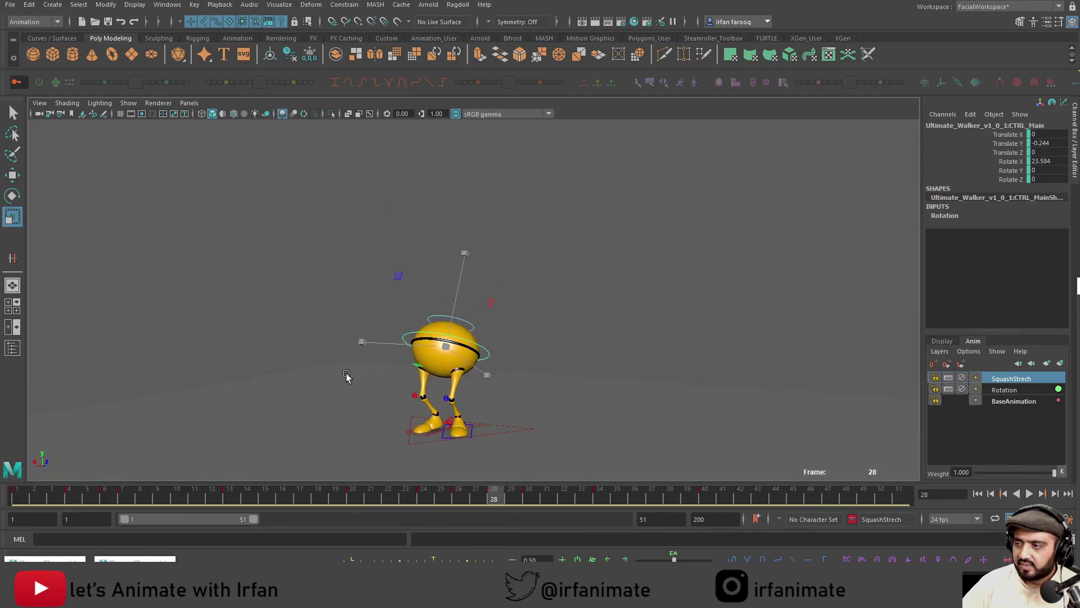
Set the render image size to the HD_1080 preset in the Render Settings
{"action": "left_click", "coordinate": [638, 55]}
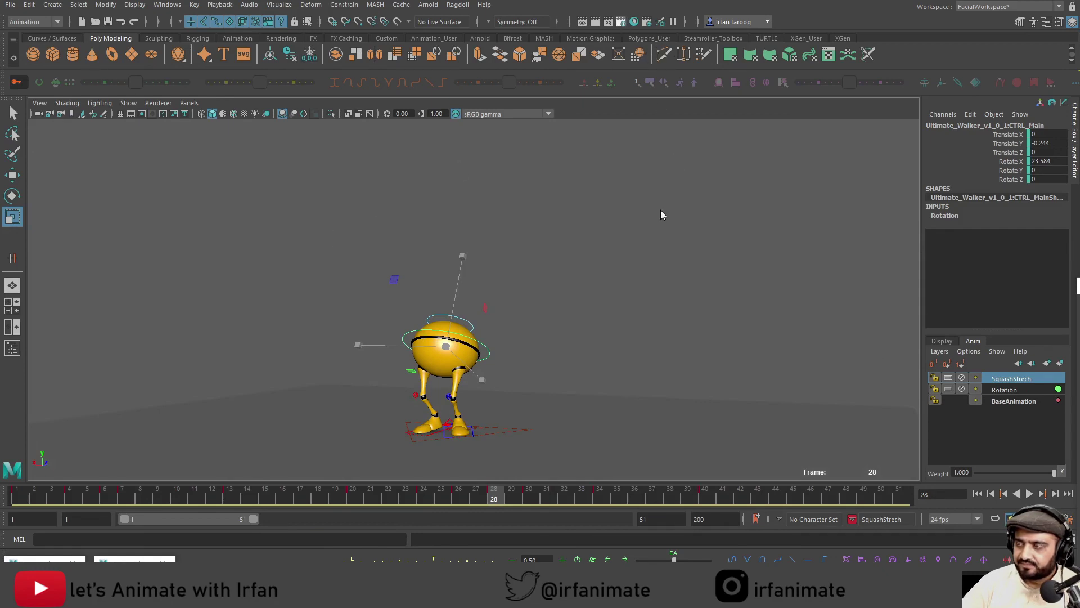
{"action": "scroll", "coordinate": [591, 315], "scroll_direction": "down", "scroll_amount": 5}
{"action": "left_click", "coordinate": [551, 310]}
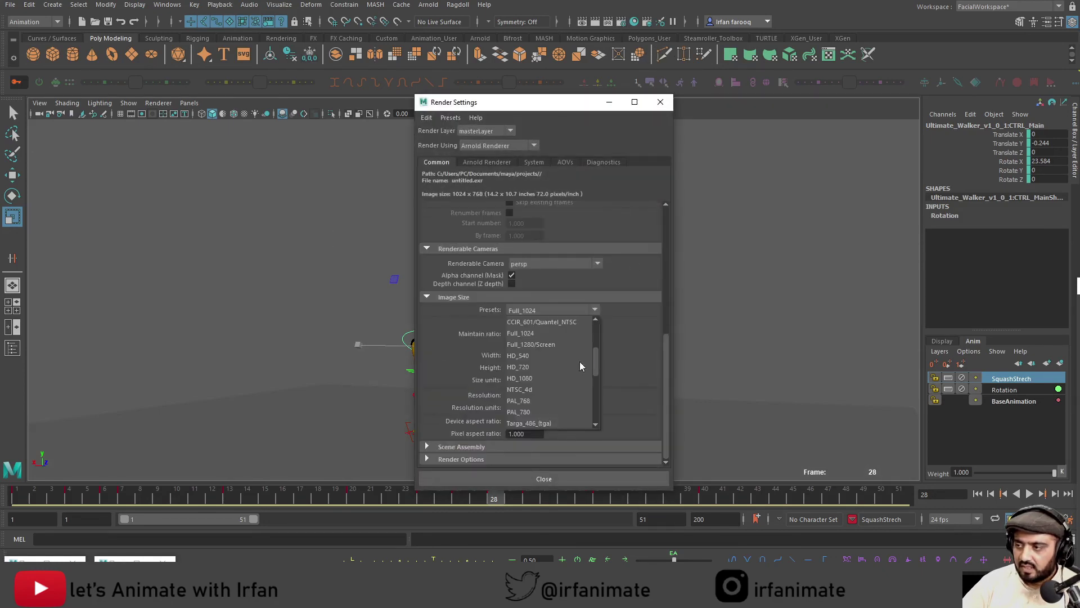
{"action": "left_click", "coordinate": [541, 378]}
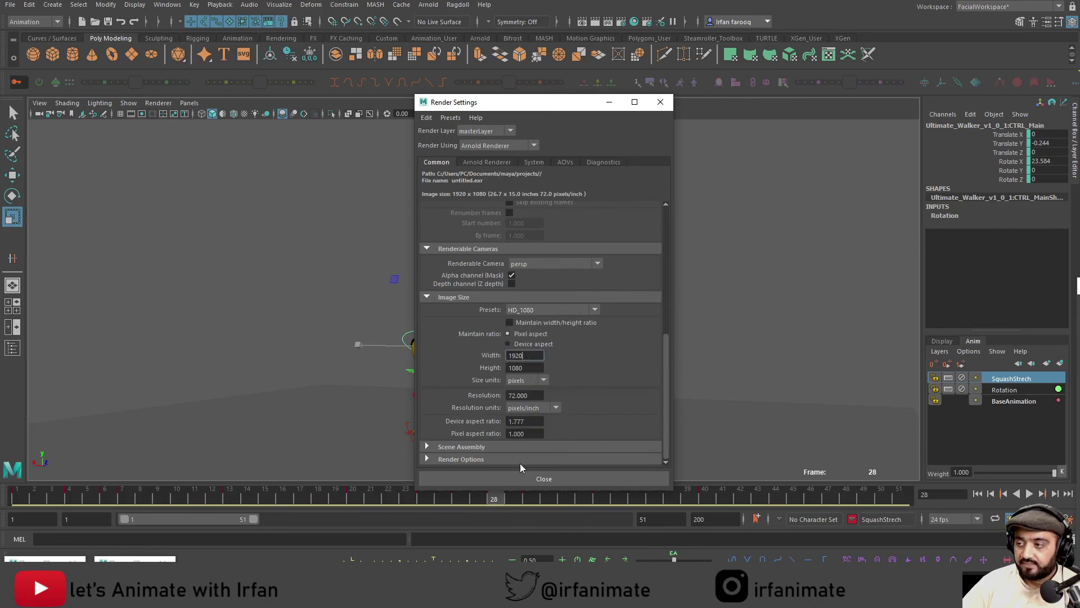
{"action": "left_click", "coordinate": [537, 480]}
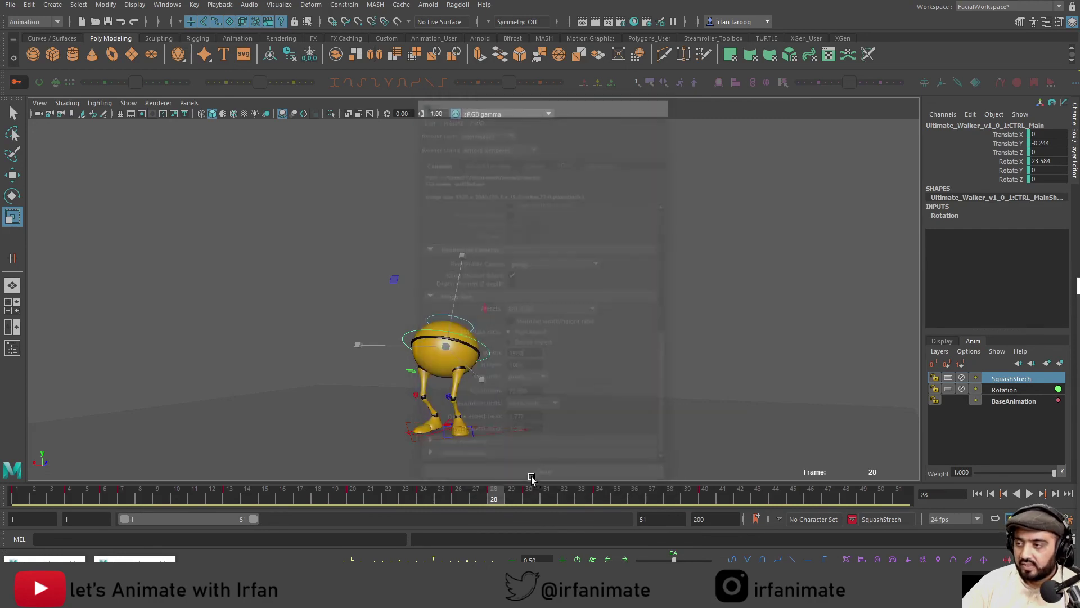
Show the resolution gate and adjust the camera's framing so the whole jump from frame 1 to 51 fits inside it
{"action": "left_click", "coordinate": [141, 114]}
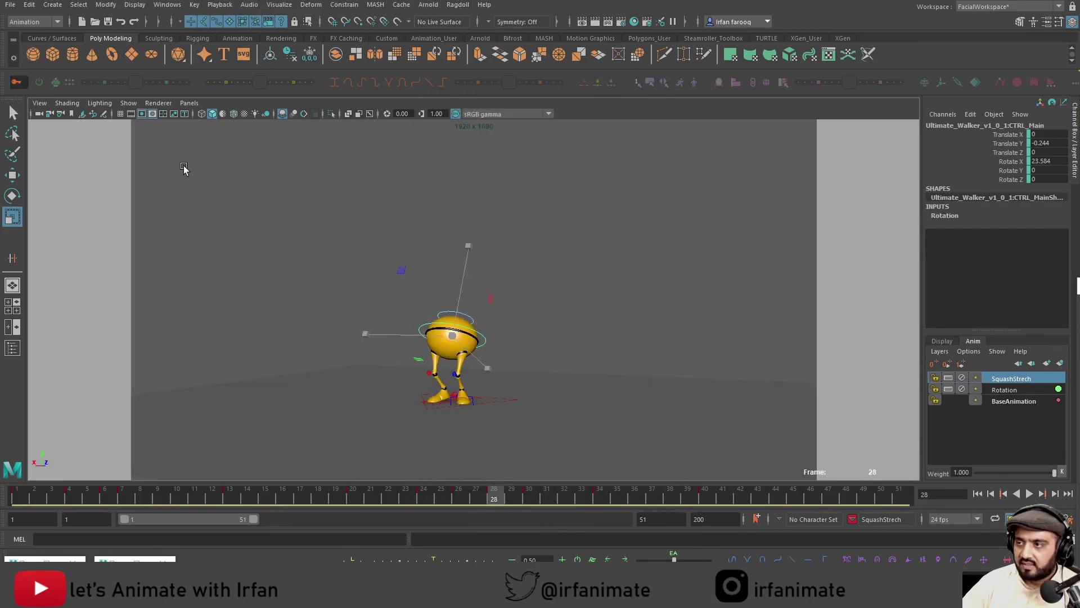
{"action": "mouse_move", "coordinate": [71, 490]}
{"action": "left_mouse_down"}
{"action": "mouse_move", "coordinate": [589, 504]}
{"action": "mouse_move", "coordinate": [896, 493]}
{"action": "left_mouse_up"}
{"action": "right_click_drag", "start_coordinate": [480, 338], "coordinate": [508, 407], "text": "alt"}
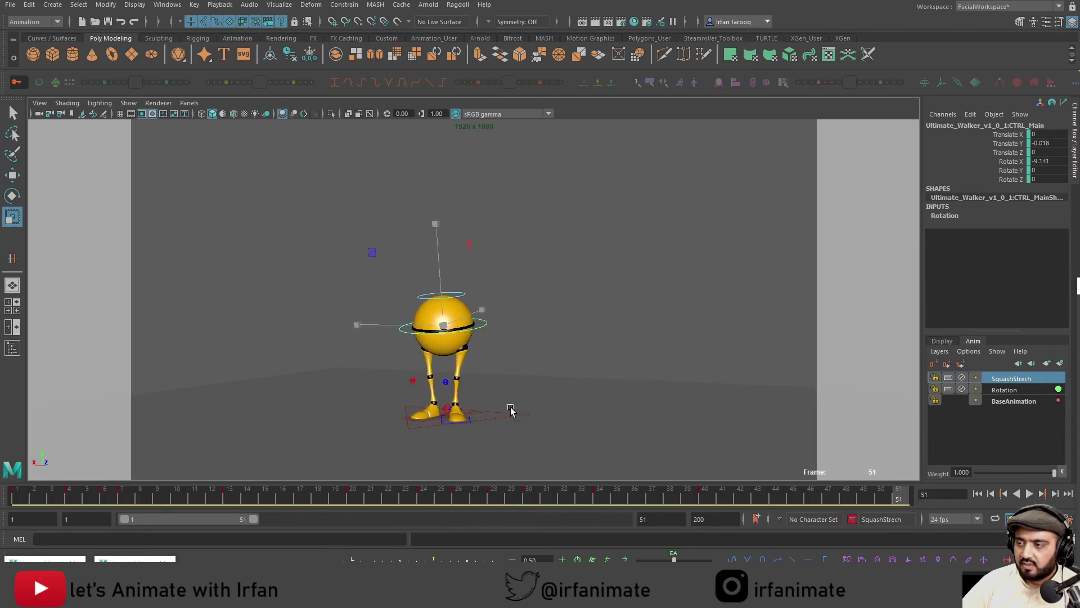
{"action": "left_click_drag", "start_coordinate": [124, 491], "coordinate": [265, 495]}
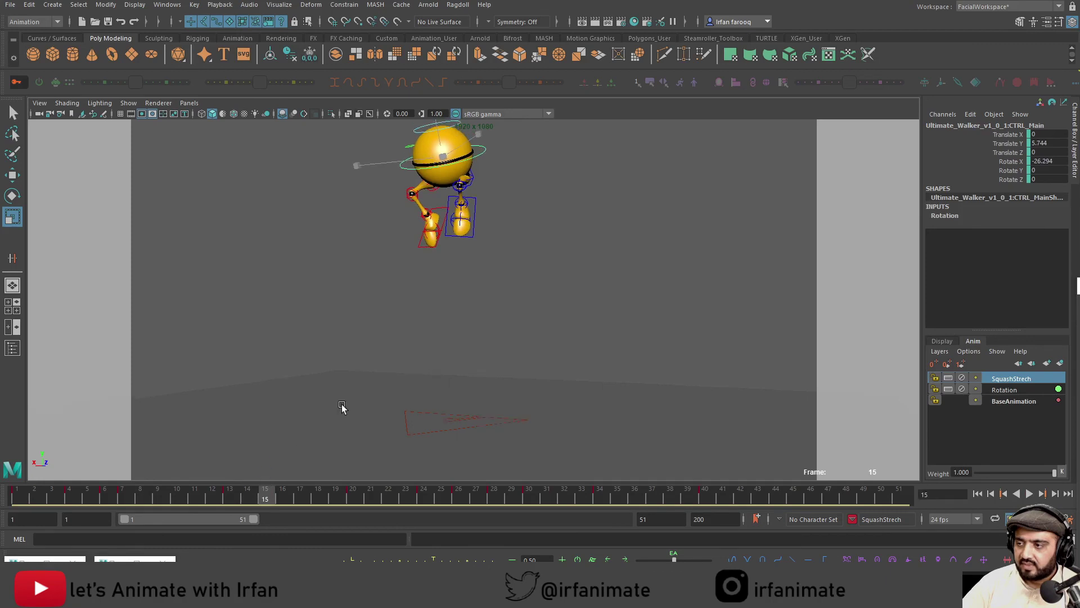
{"action": "left_click_drag", "start_coordinate": [129, 494], "coordinate": [898, 493]}
{"action": "key", "text": "alt+v"}
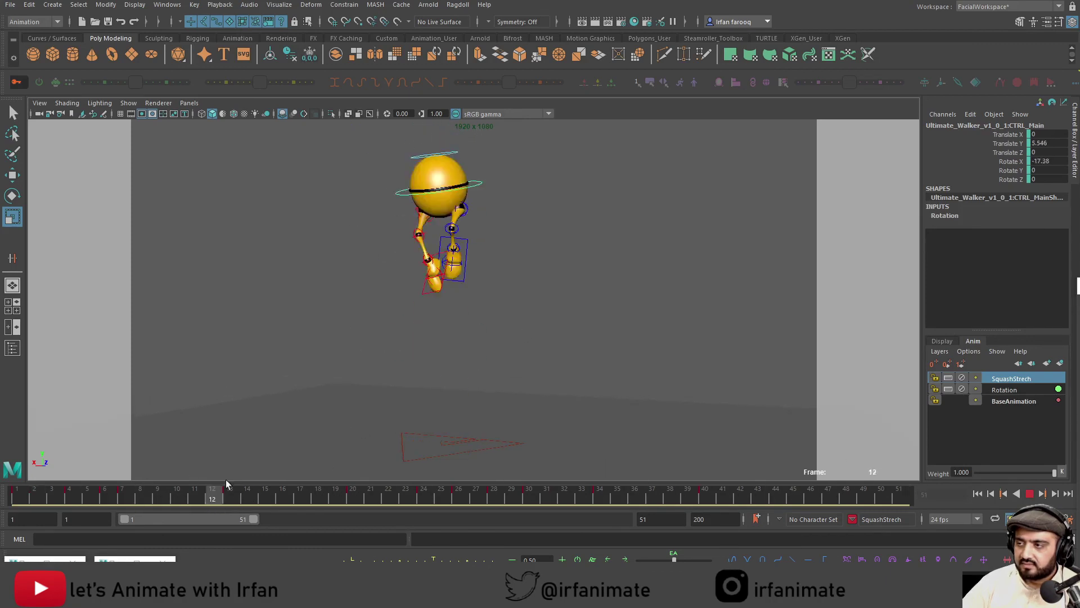
{"action": "left_click", "coordinate": [16, 495]}
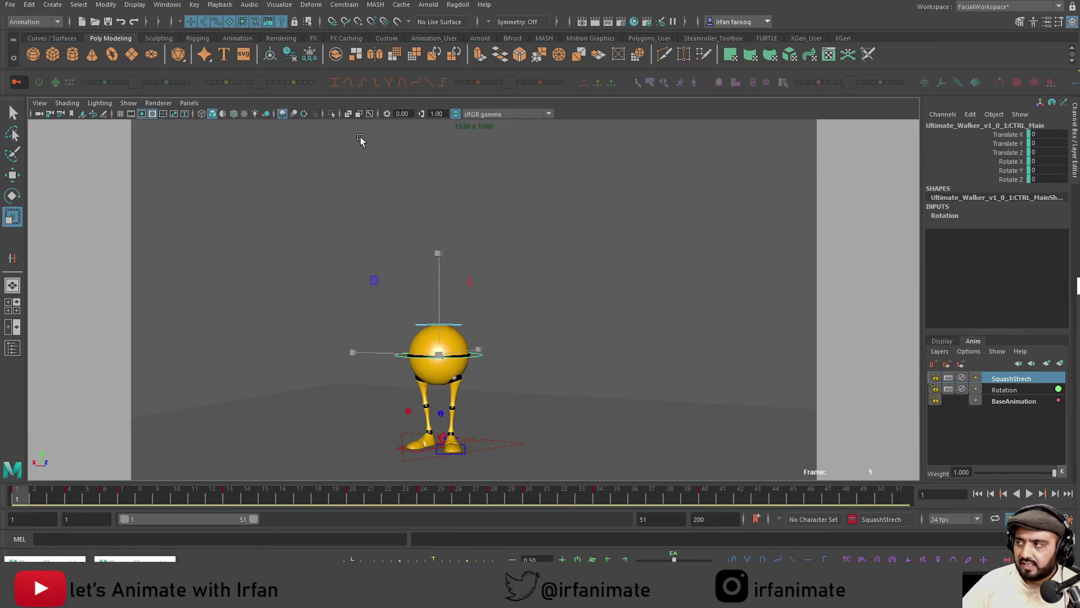
Select the new perspective camera, show the Outliner and rename the camera Camera
{"action": "left_click", "coordinate": [38, 114]}
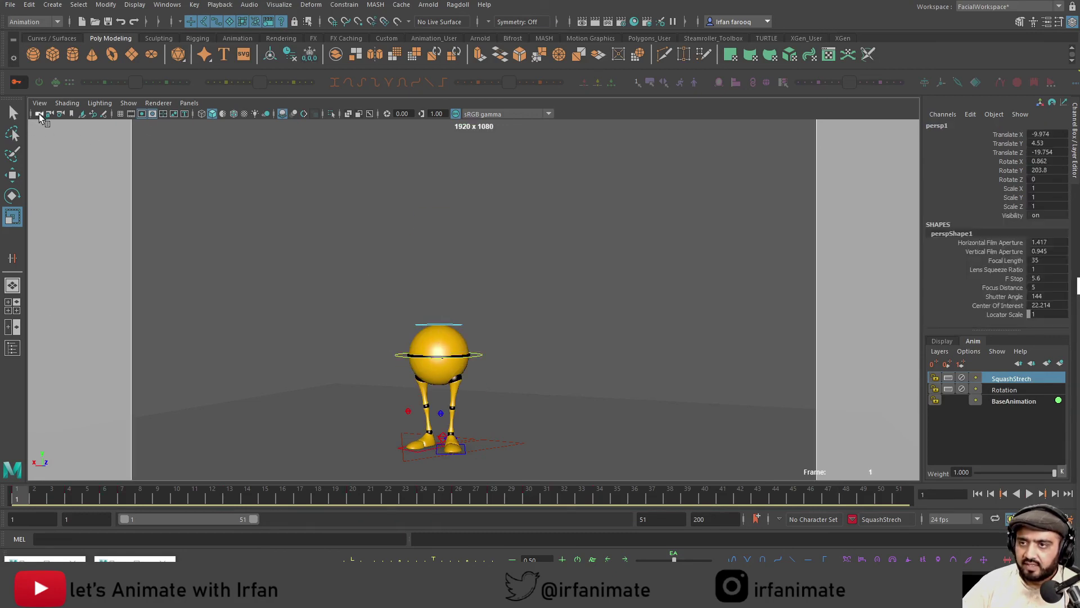
{"action": "left_click", "coordinate": [12, 348]}
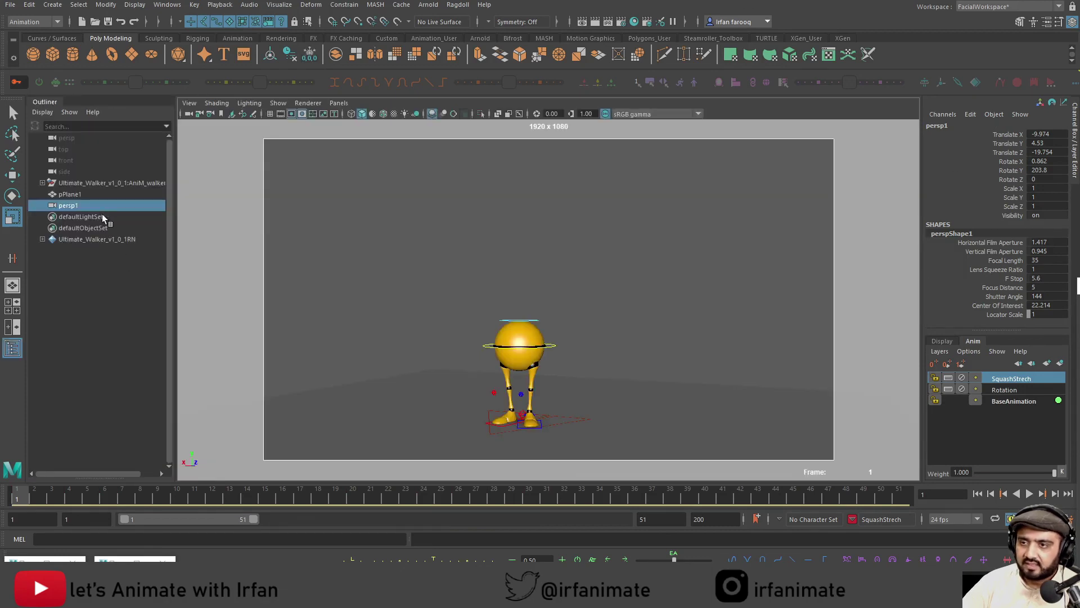
{"action": "left_click", "coordinate": [66, 195]}
{"action": "double_click", "coordinate": [66, 205]}
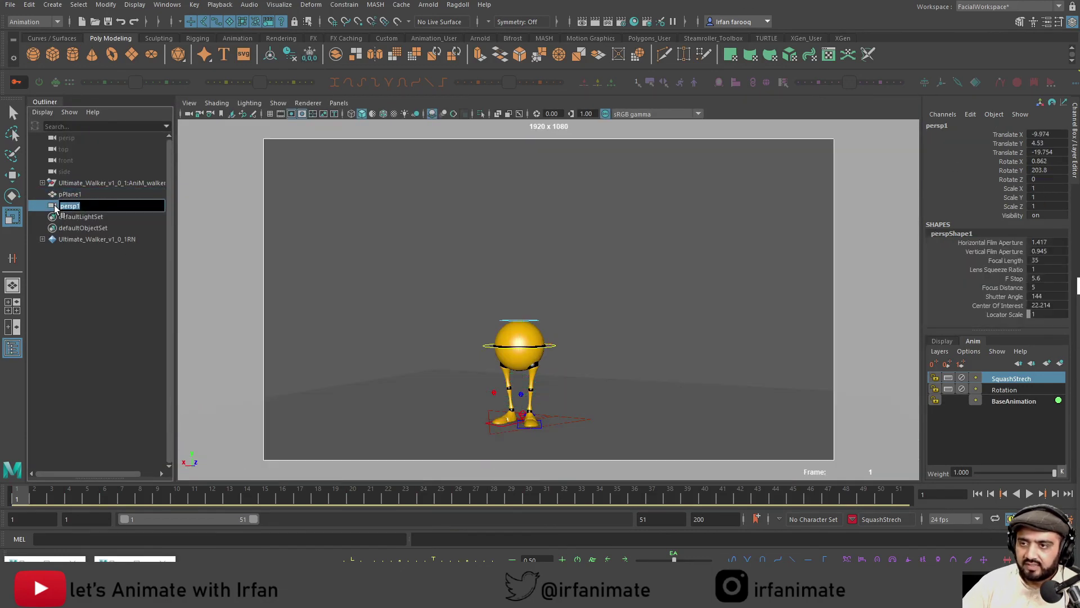
{"action": "left_click", "coordinate": [54, 206]}
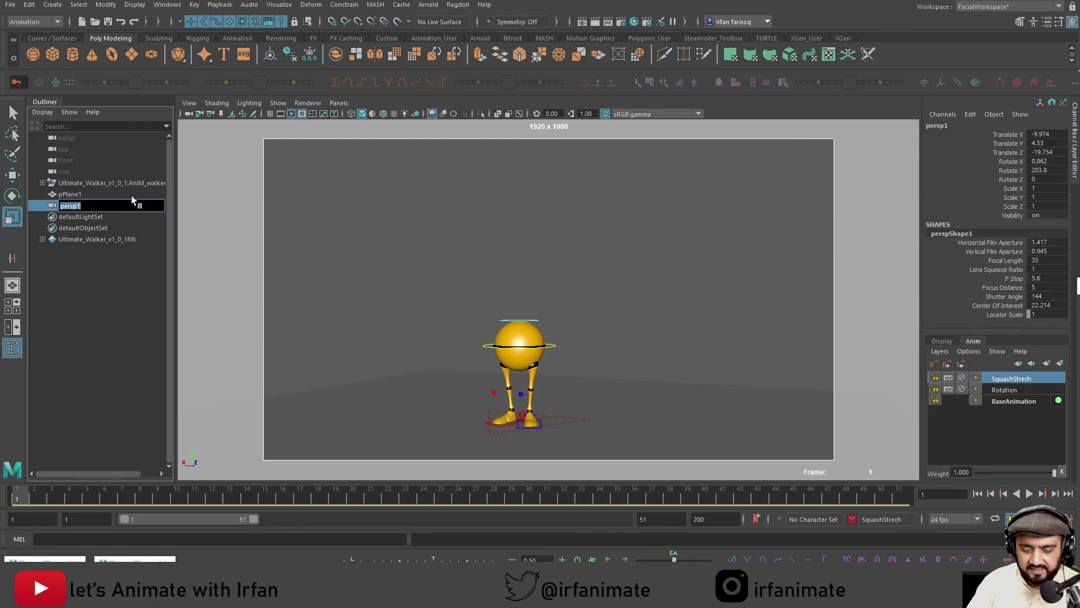
{"action": "type", "text": "Camra"}
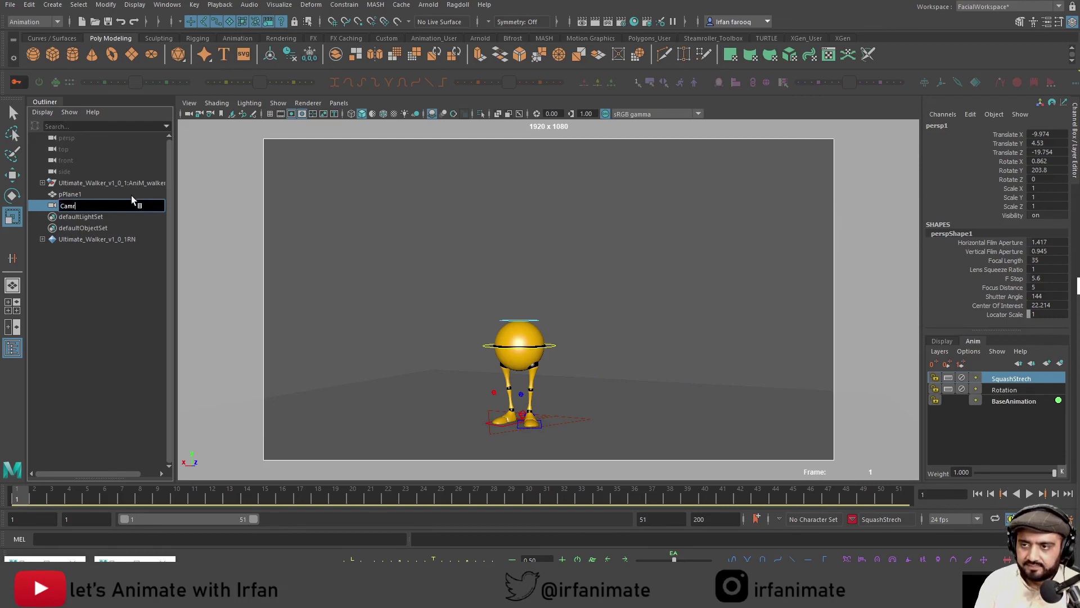
{"action": "key", "text": "BackSpace"}
{"action": "key", "text": "BackSpace"}
{"action": "type", "text": "era"}
{"action": "key", "text": "Return"}
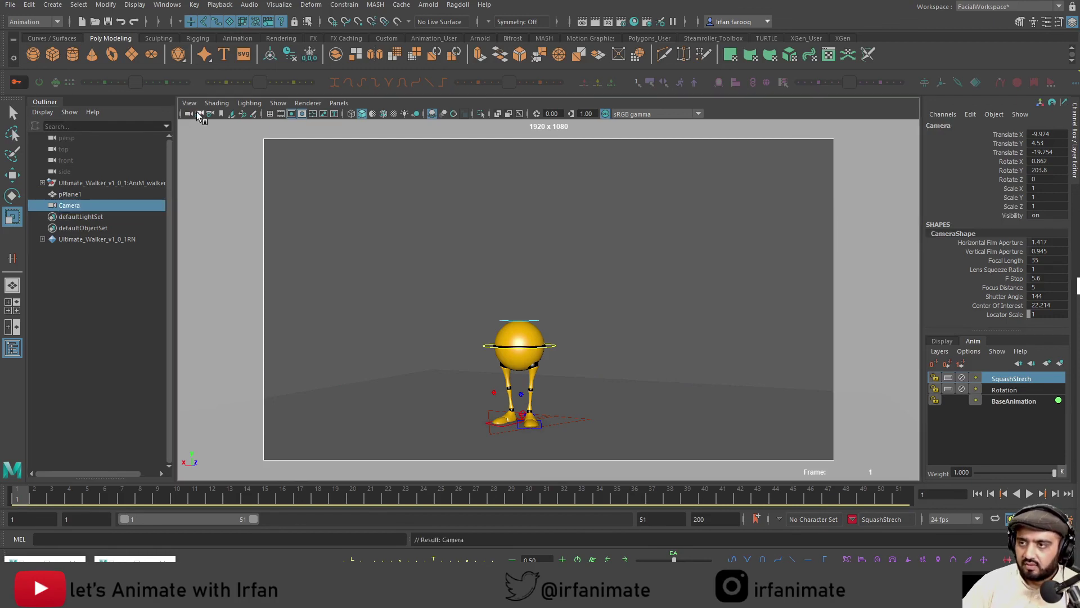
Turn off the resolution gate and hide the NURBS curves in the locked camera's view
{"action": "left_click", "coordinate": [293, 115]}
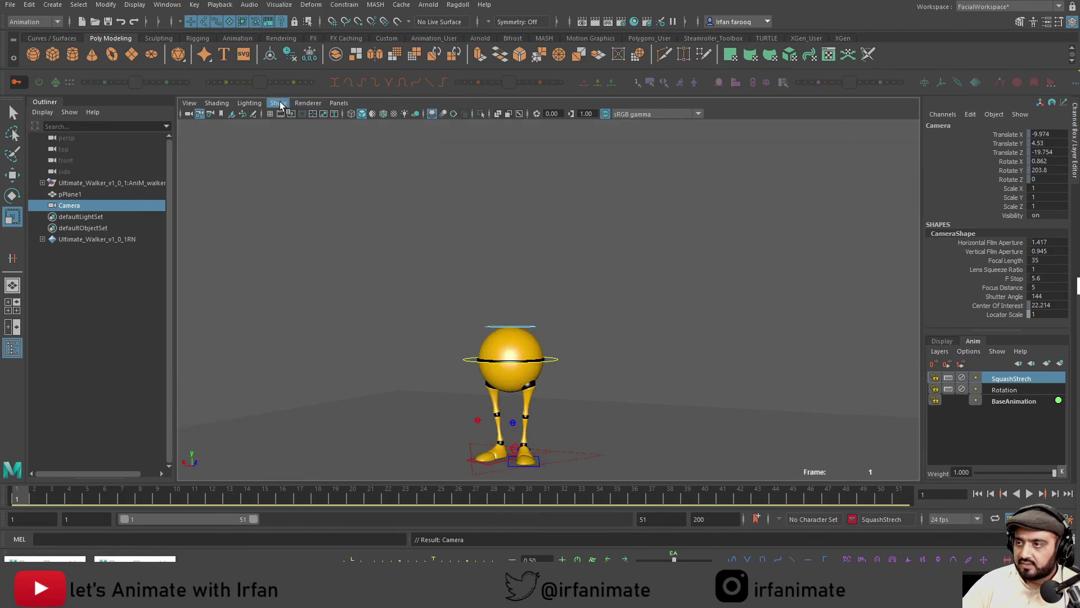
{"action": "left_click", "coordinate": [278, 103]}
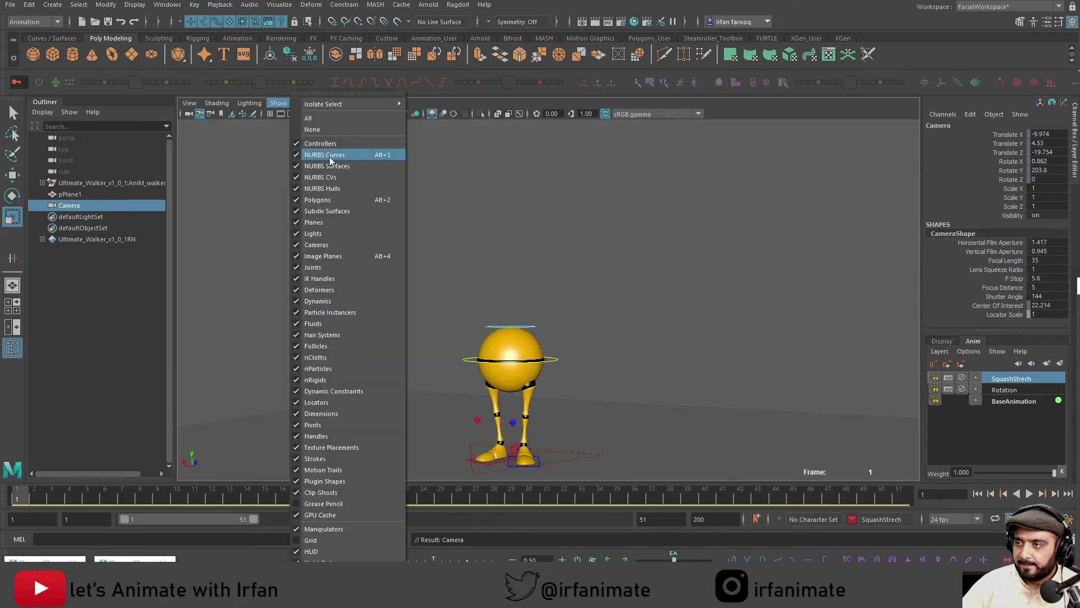
{"action": "left_click", "coordinate": [335, 160]}
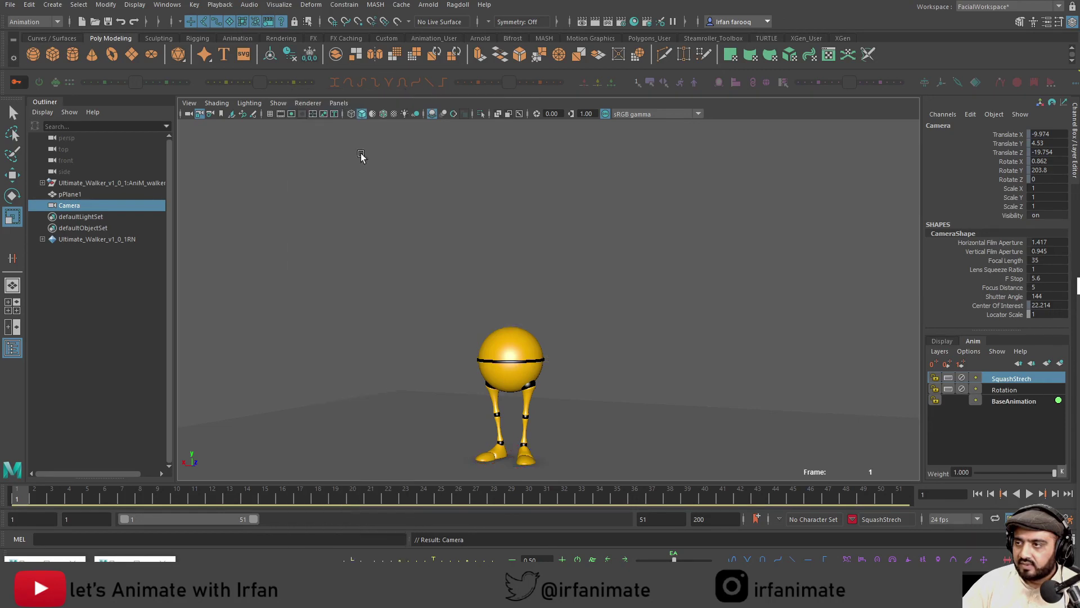
Turn on motion blur in the viewport, go to frame 29 and clear the selection
{"action": "left_click", "coordinate": [444, 115]}
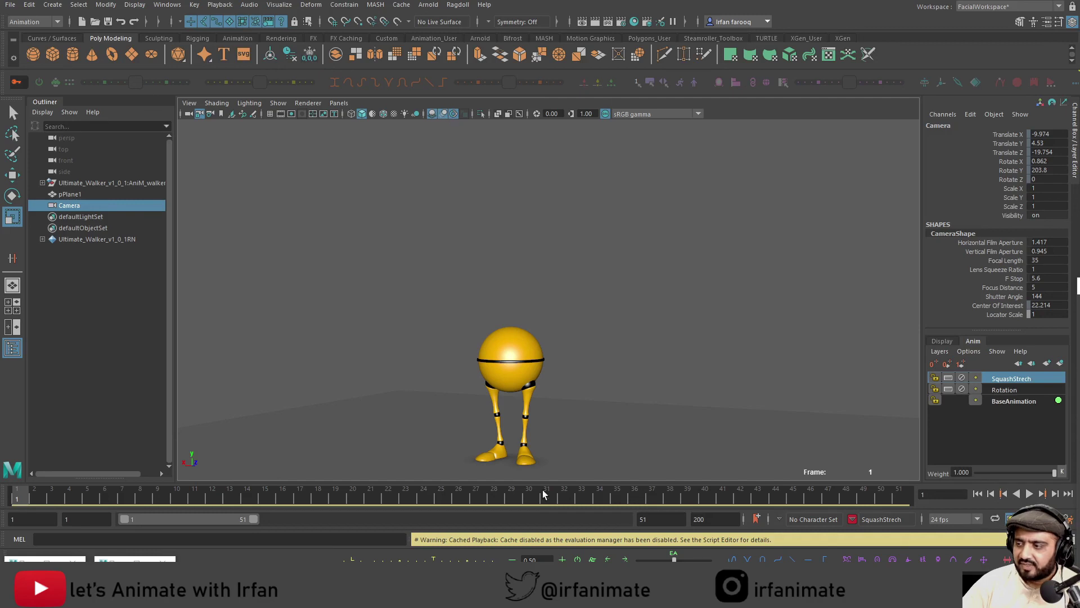
{"action": "left_click", "coordinate": [509, 496]}
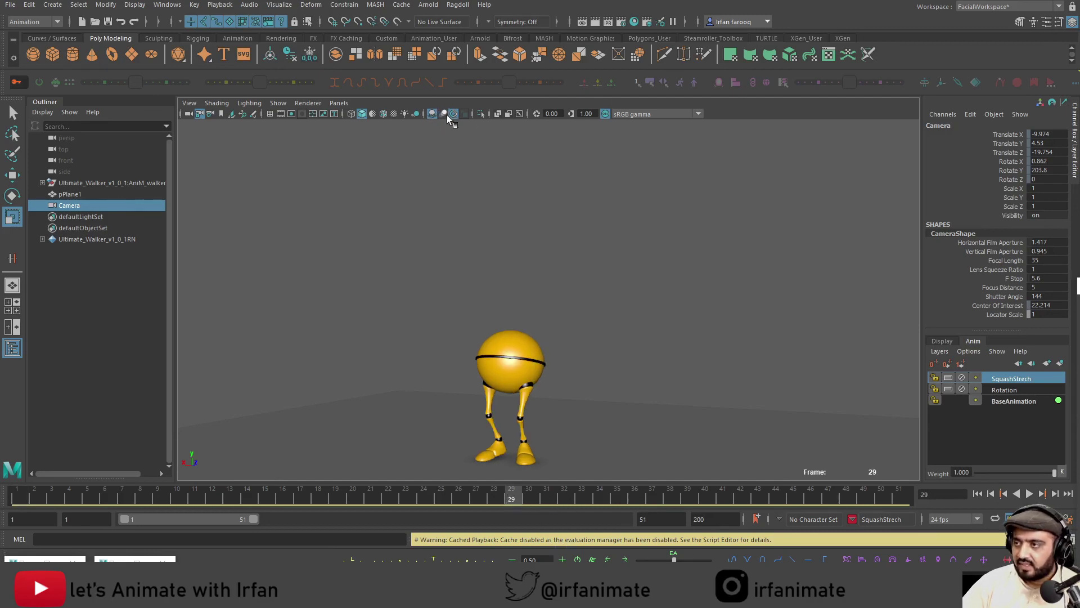
{"action": "left_click", "coordinate": [452, 135]}
Open the Playblast options, keep the qt format and set the display size to From Render Settings
{"action": "right_click", "coordinate": [613, 503]}
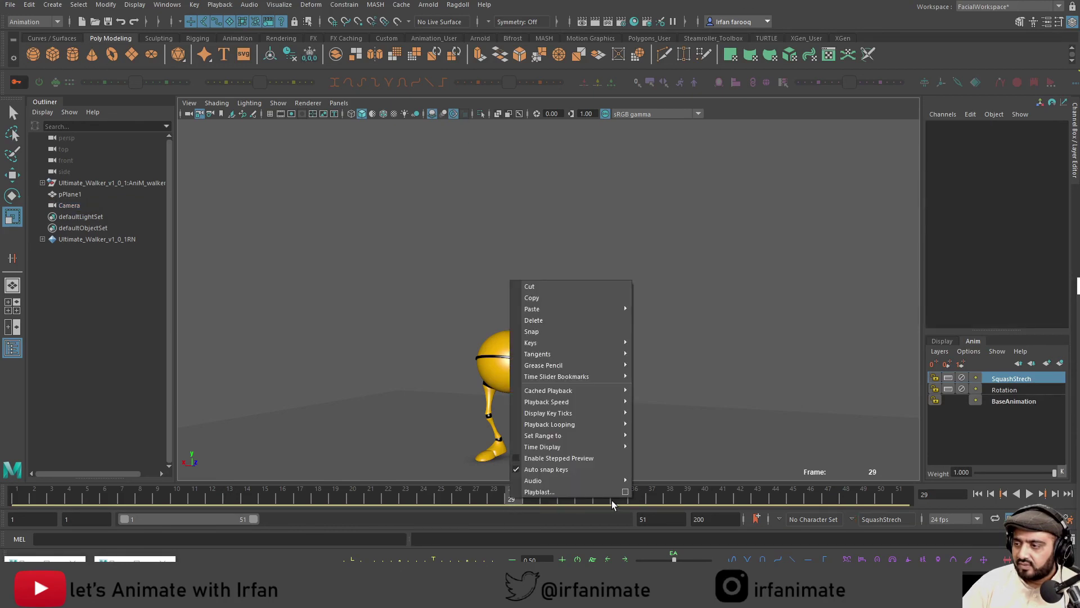
{"action": "left_click", "coordinate": [625, 492]}
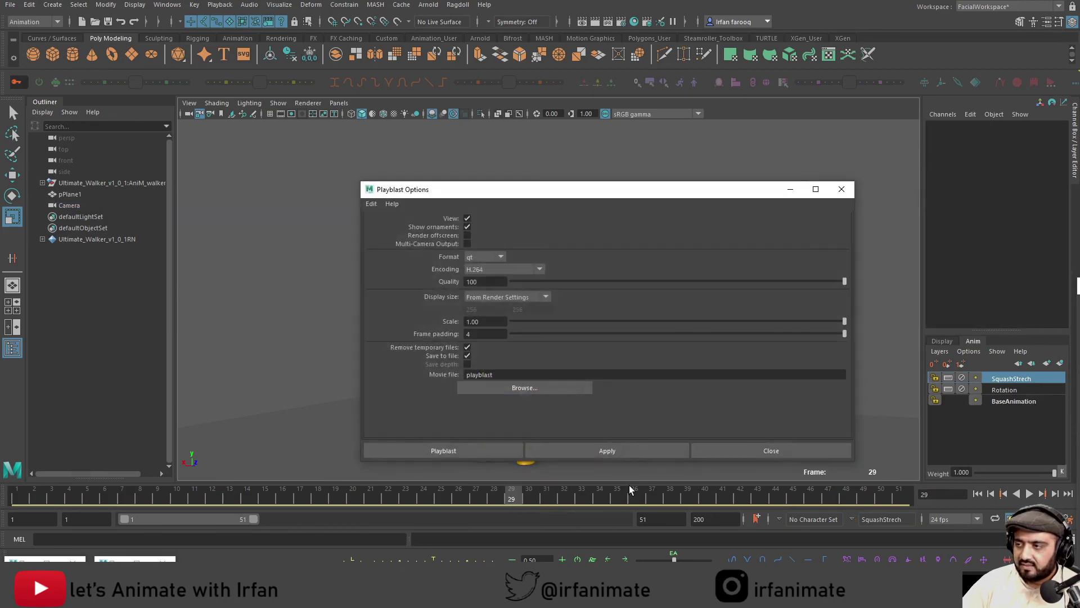
{"action": "left_click", "coordinate": [489, 254]}
{"action": "left_click", "coordinate": [489, 254]}
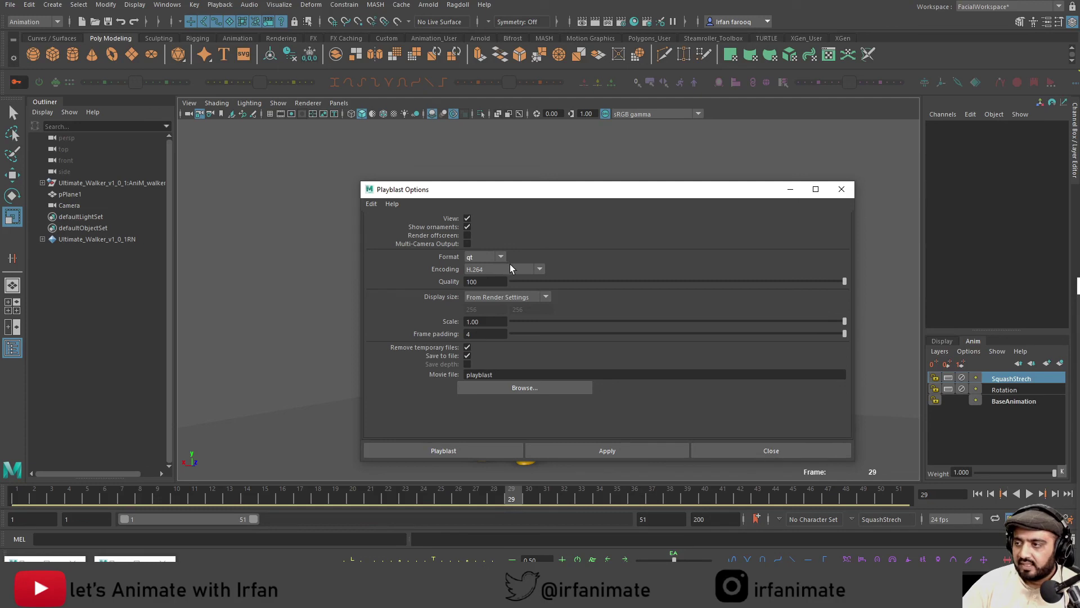
{"action": "left_click", "coordinate": [529, 297]}
{"action": "left_click", "coordinate": [529, 297]}
{"action": "left_click", "coordinate": [528, 297]}
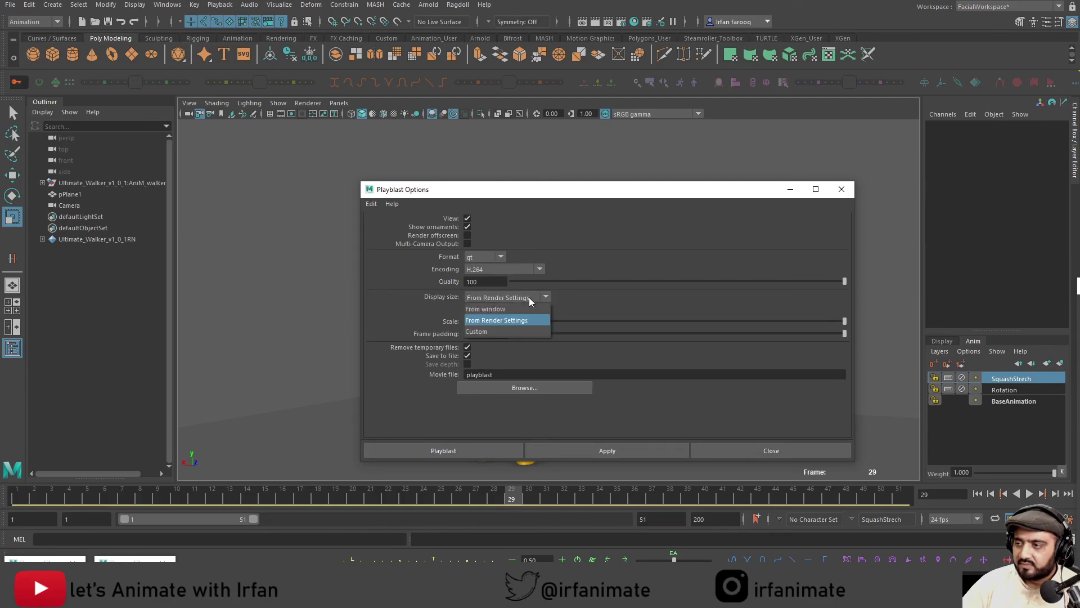
{"action": "left_click", "coordinate": [505, 320]}
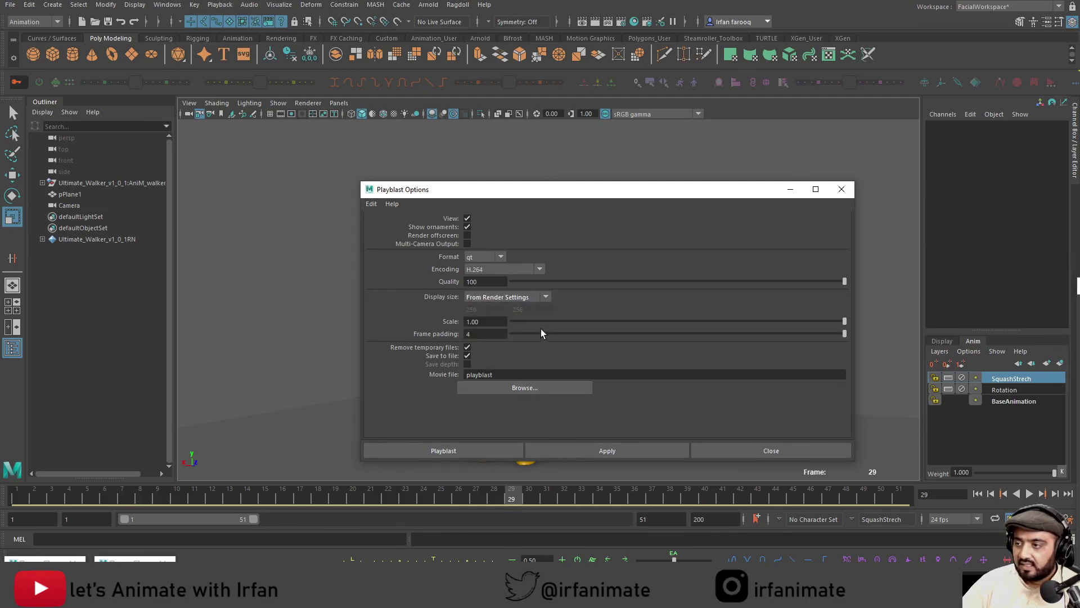
Name the playblast movie file Jump and create the playblast
{"action": "left_click_drag", "start_coordinate": [511, 375], "coordinate": [443, 374]}
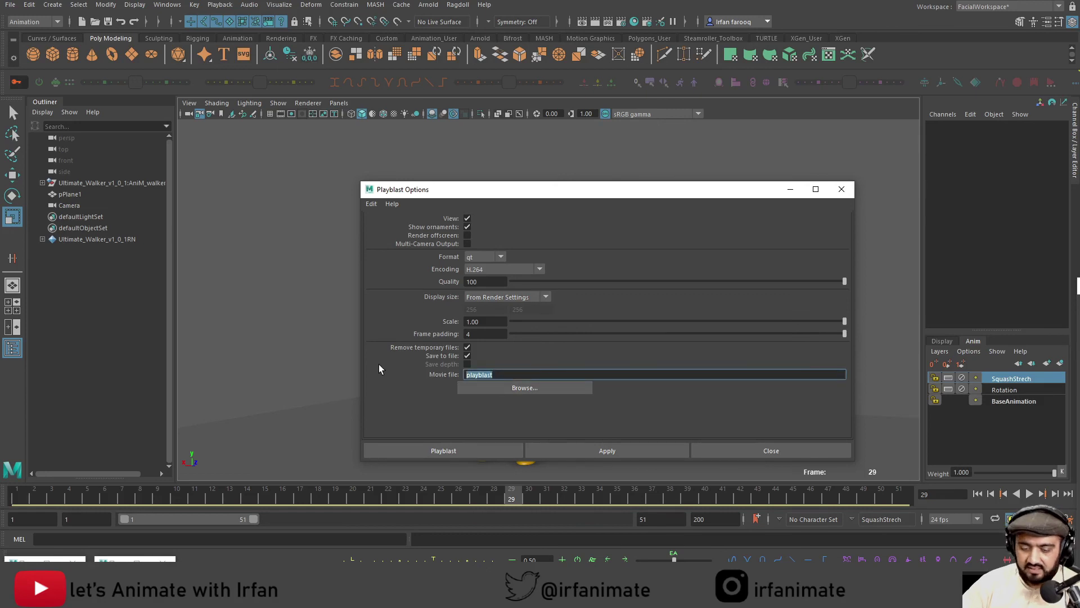
{"action": "type", "text": "Jump"}
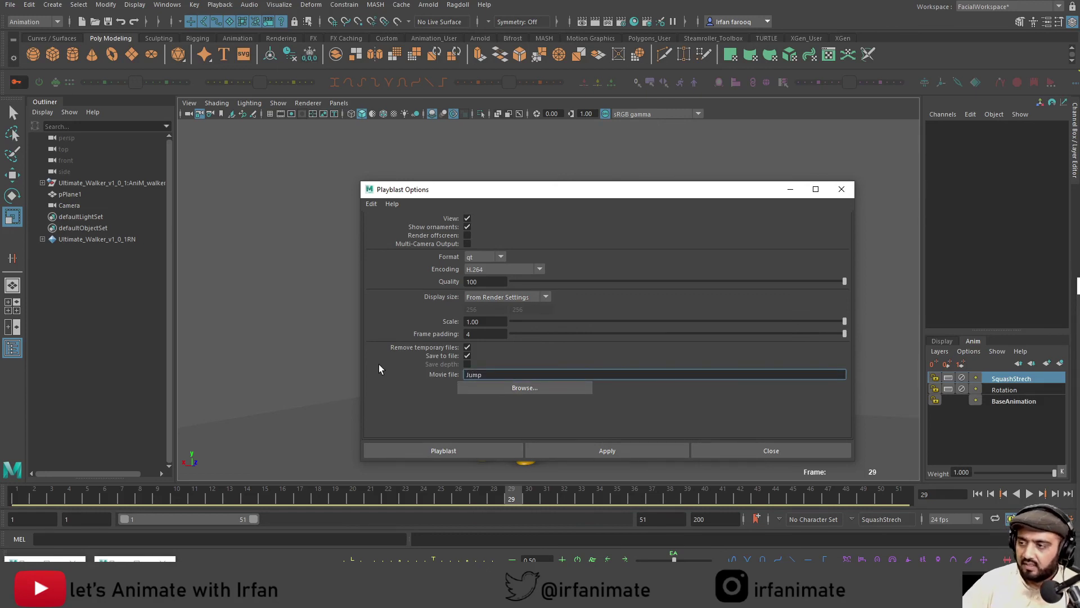
{"action": "left_click", "coordinate": [421, 444]}
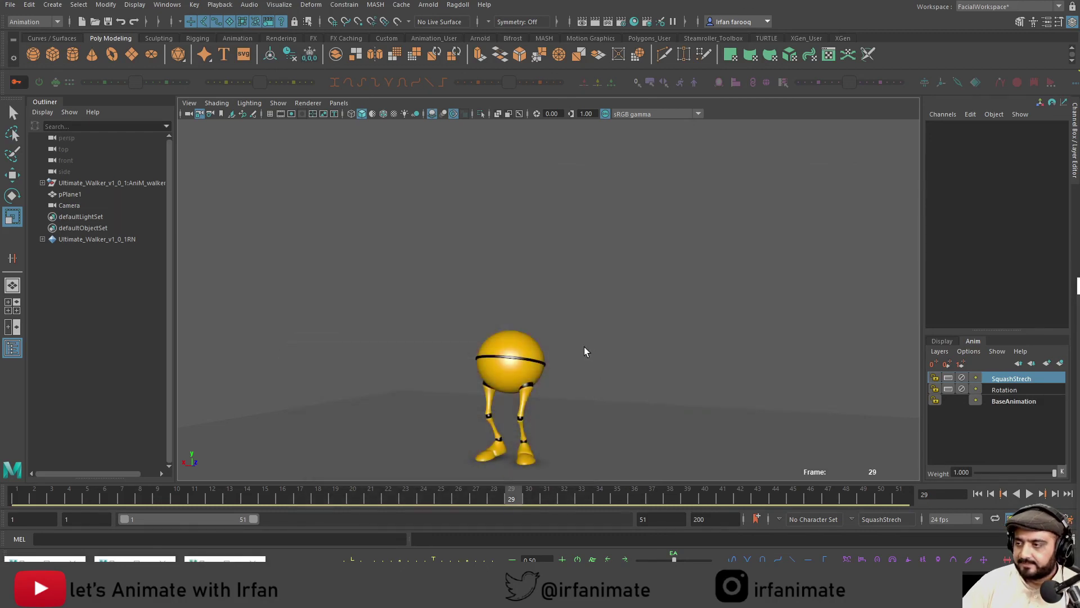